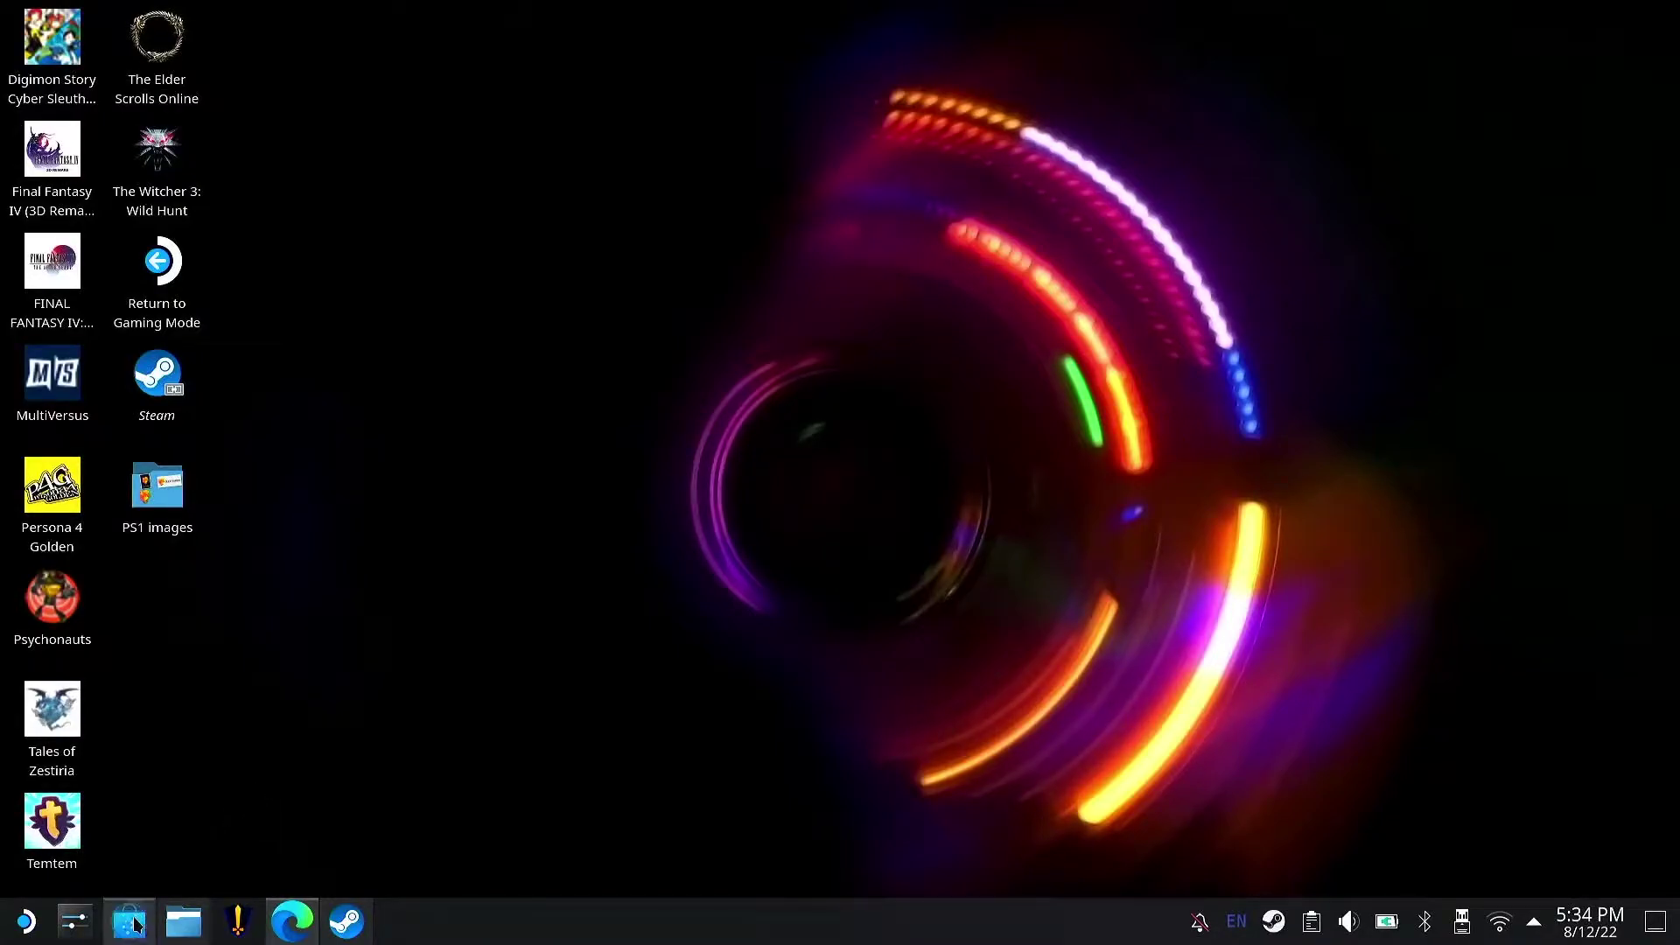
Search the Discover software store for "duckstation" and open the DuckStation emulator's details page
click(133, 923)
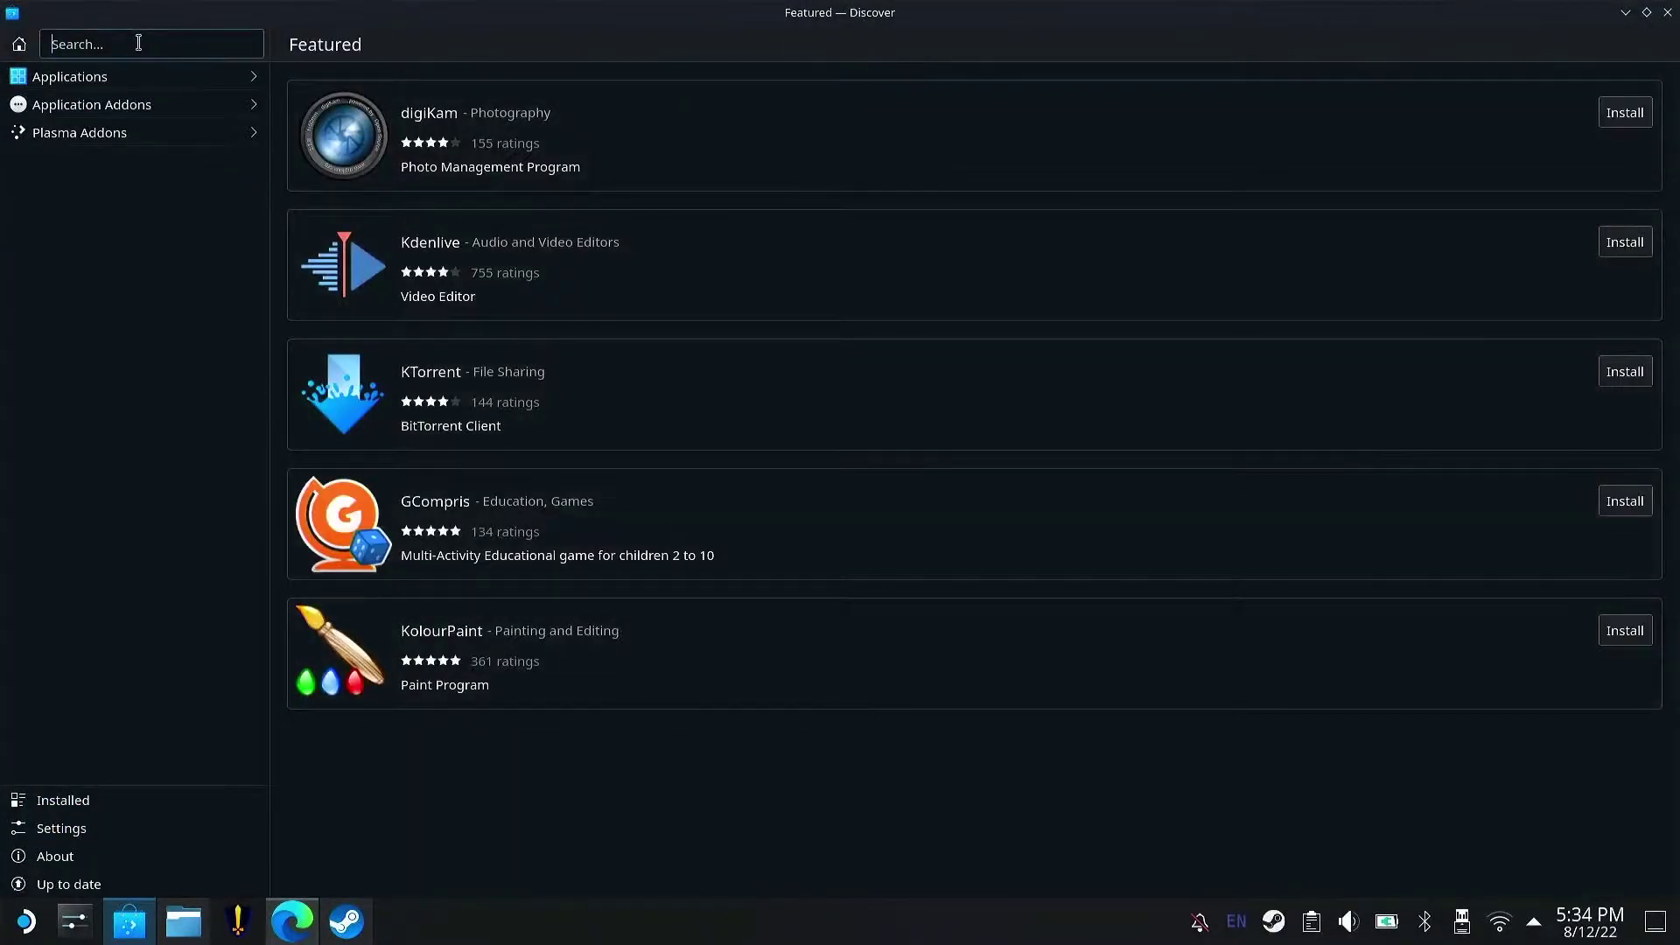
text(duckstation)
click(784, 177)
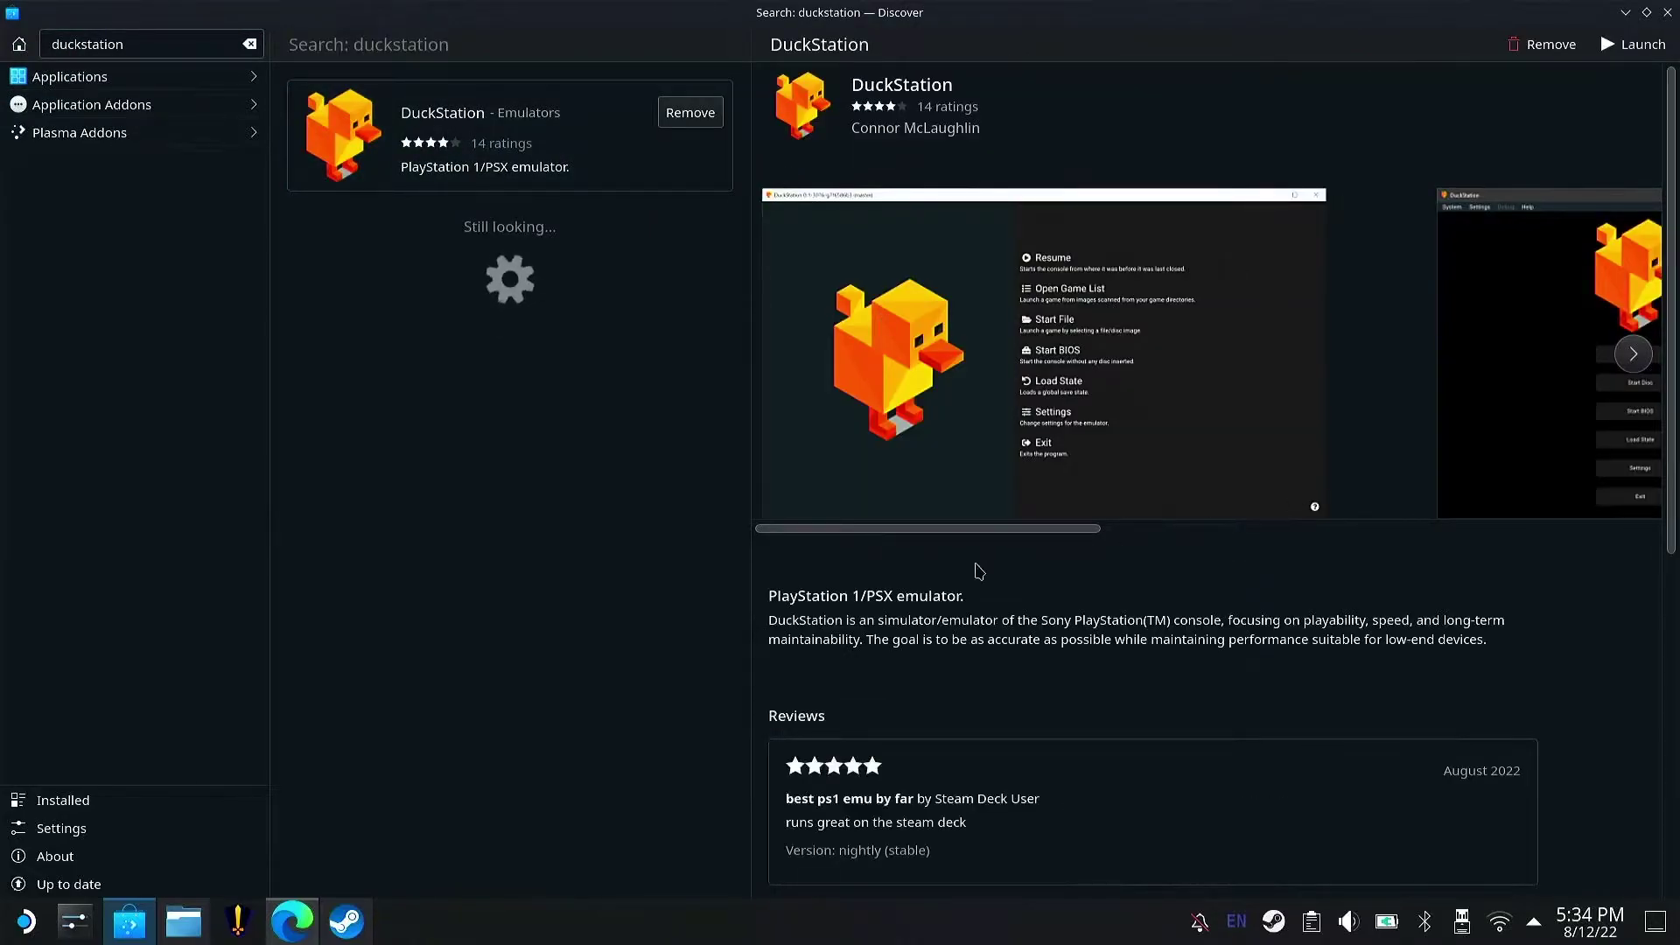
drag(962, 531, 1028, 591)
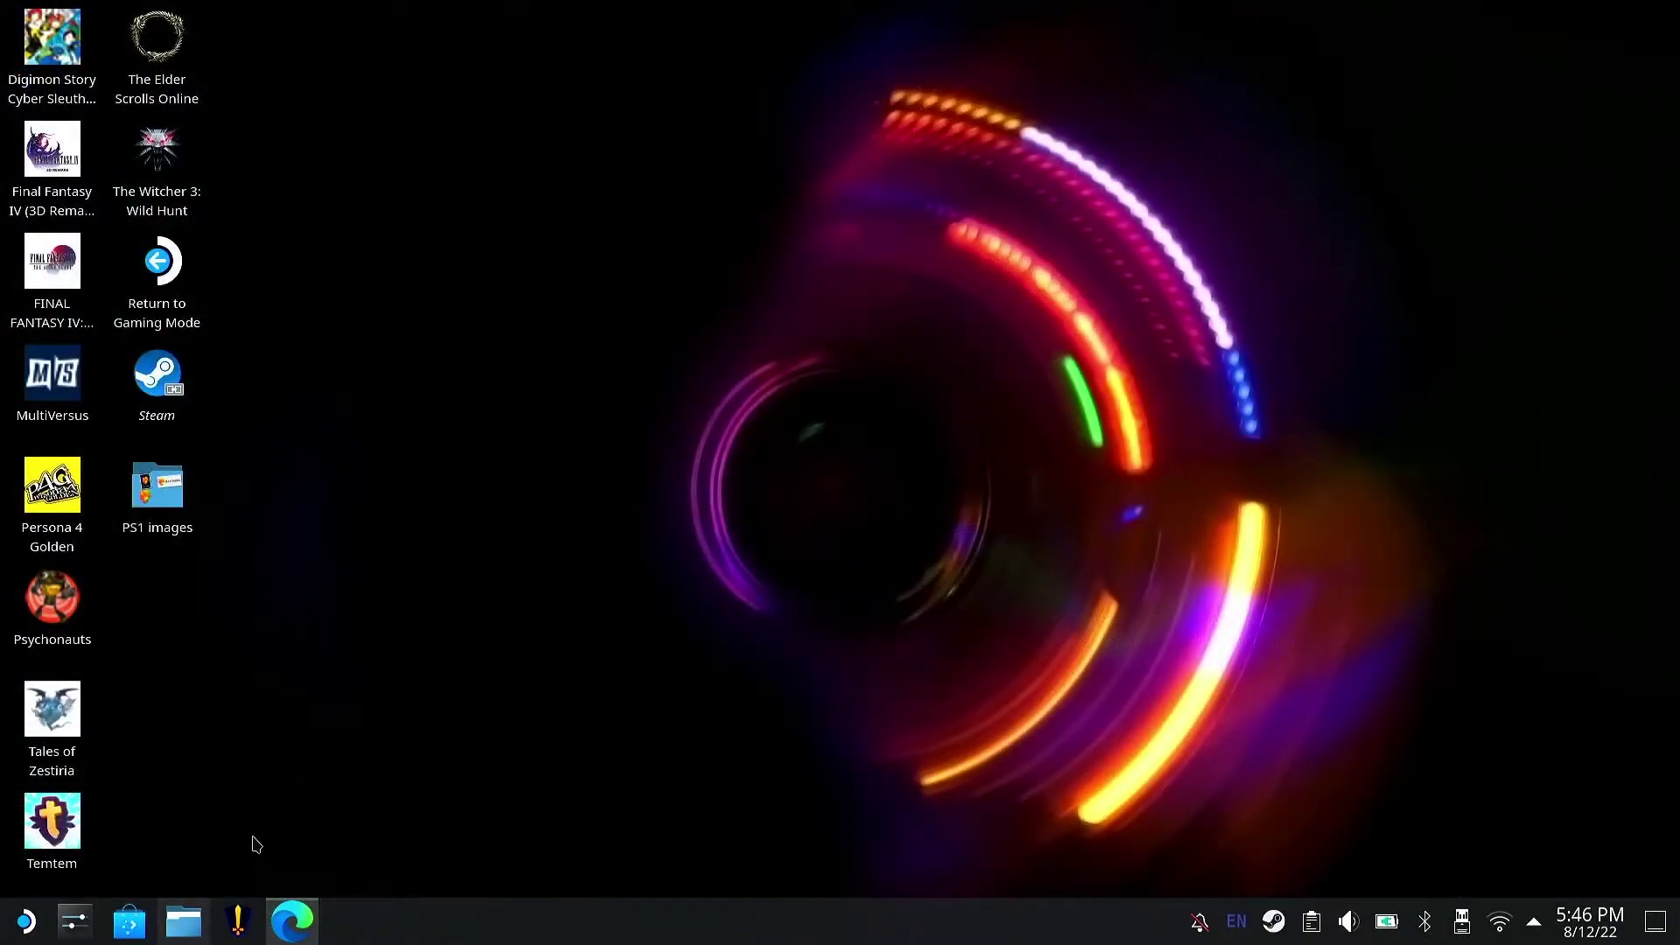
Switch to Steam, open the library's list for adding a non-Steam game, and try selecting DuckStation Qt
click(177, 377)
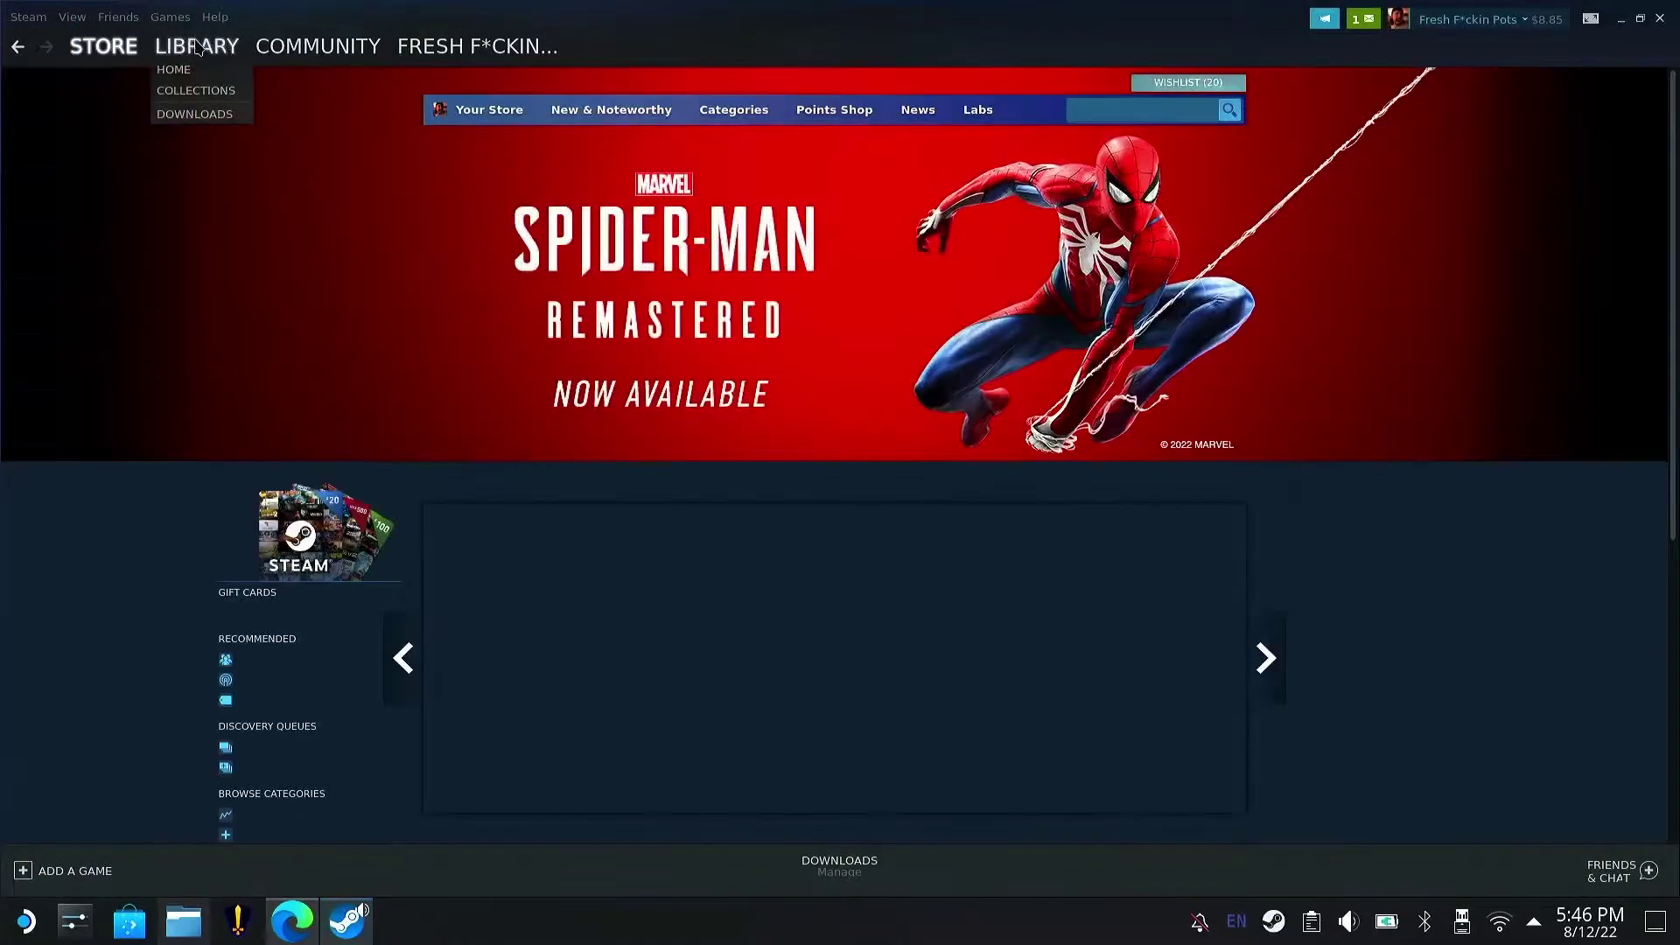
click(196, 46)
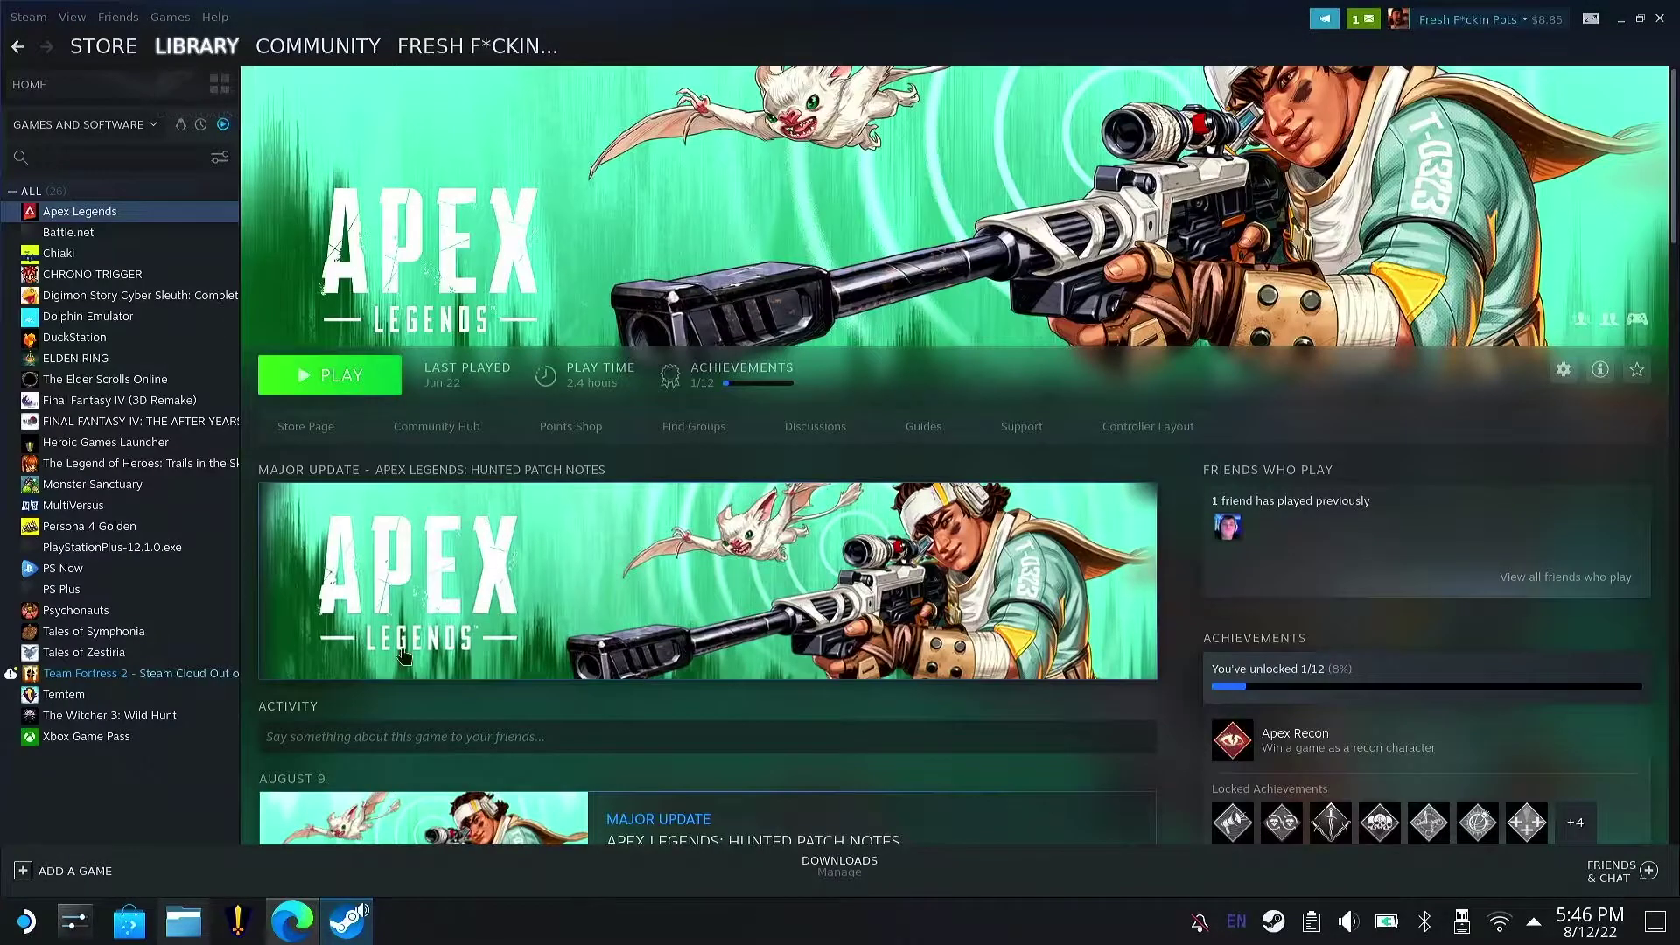
click(66, 873)
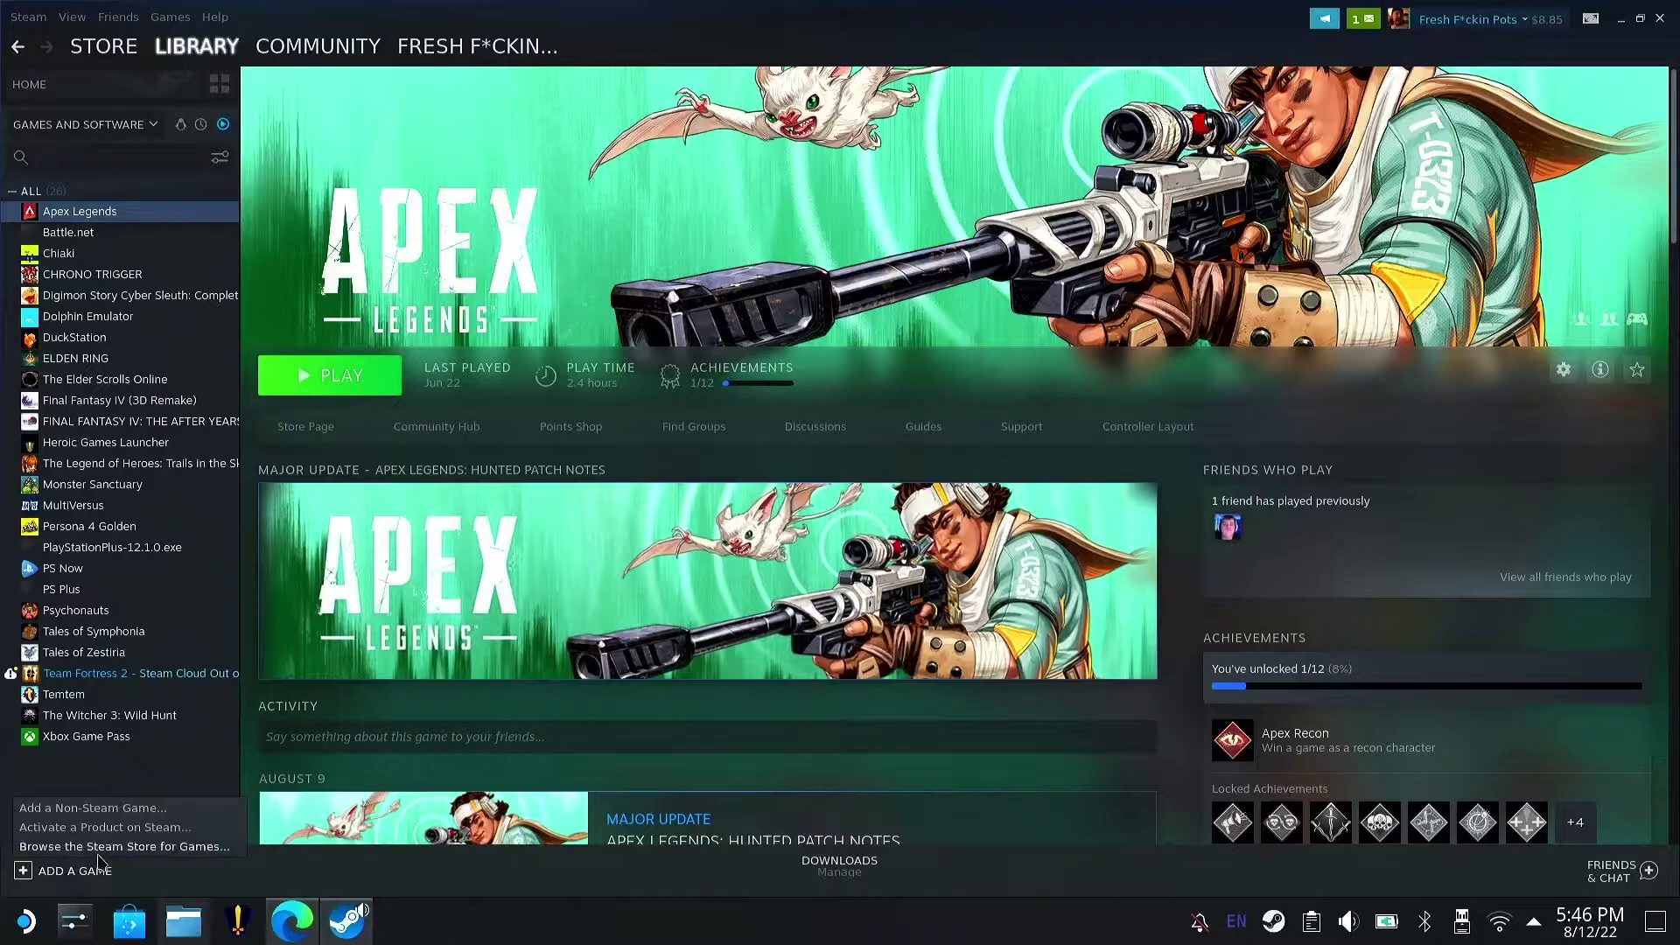
click(160, 810)
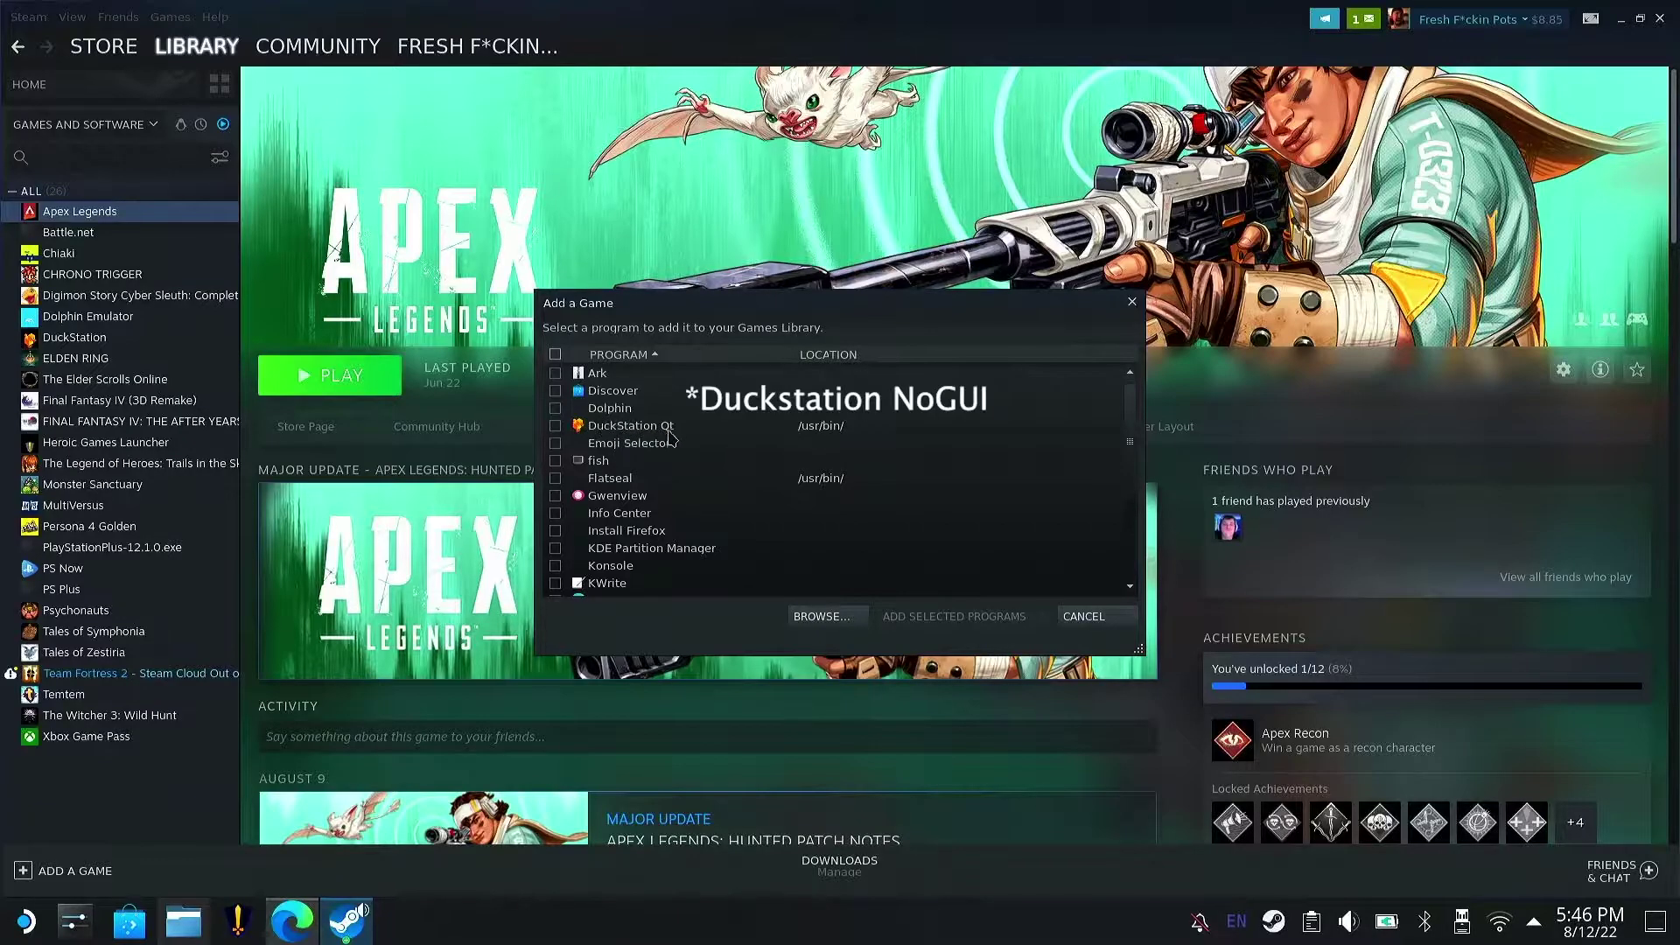
click(556, 427)
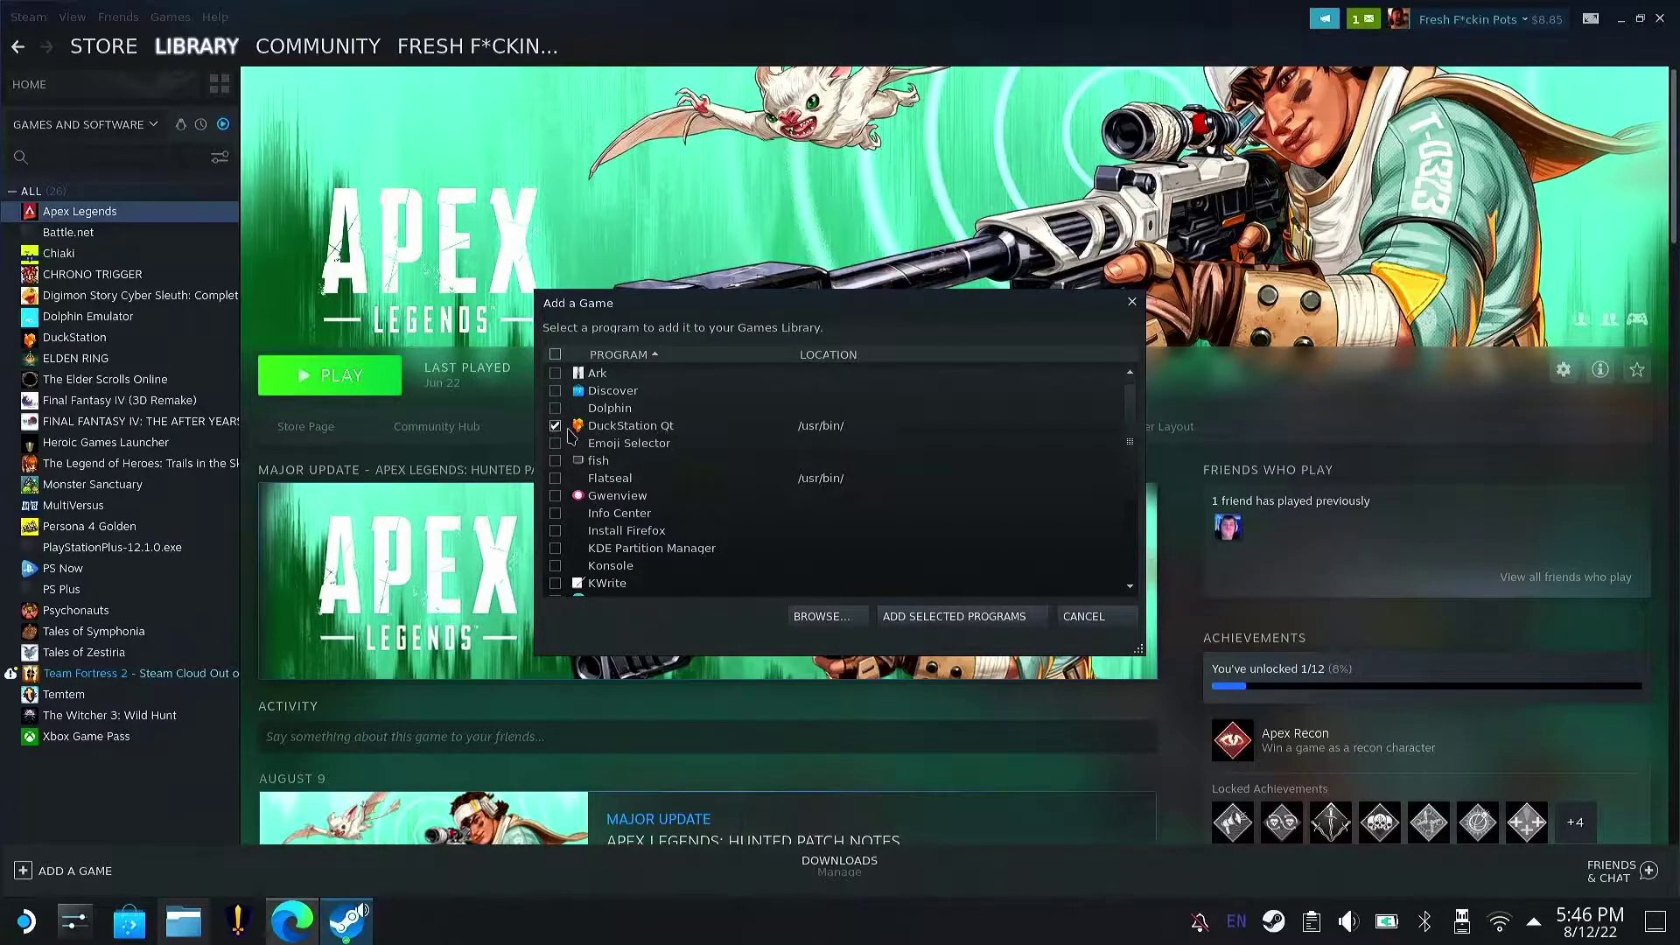
click(556, 426)
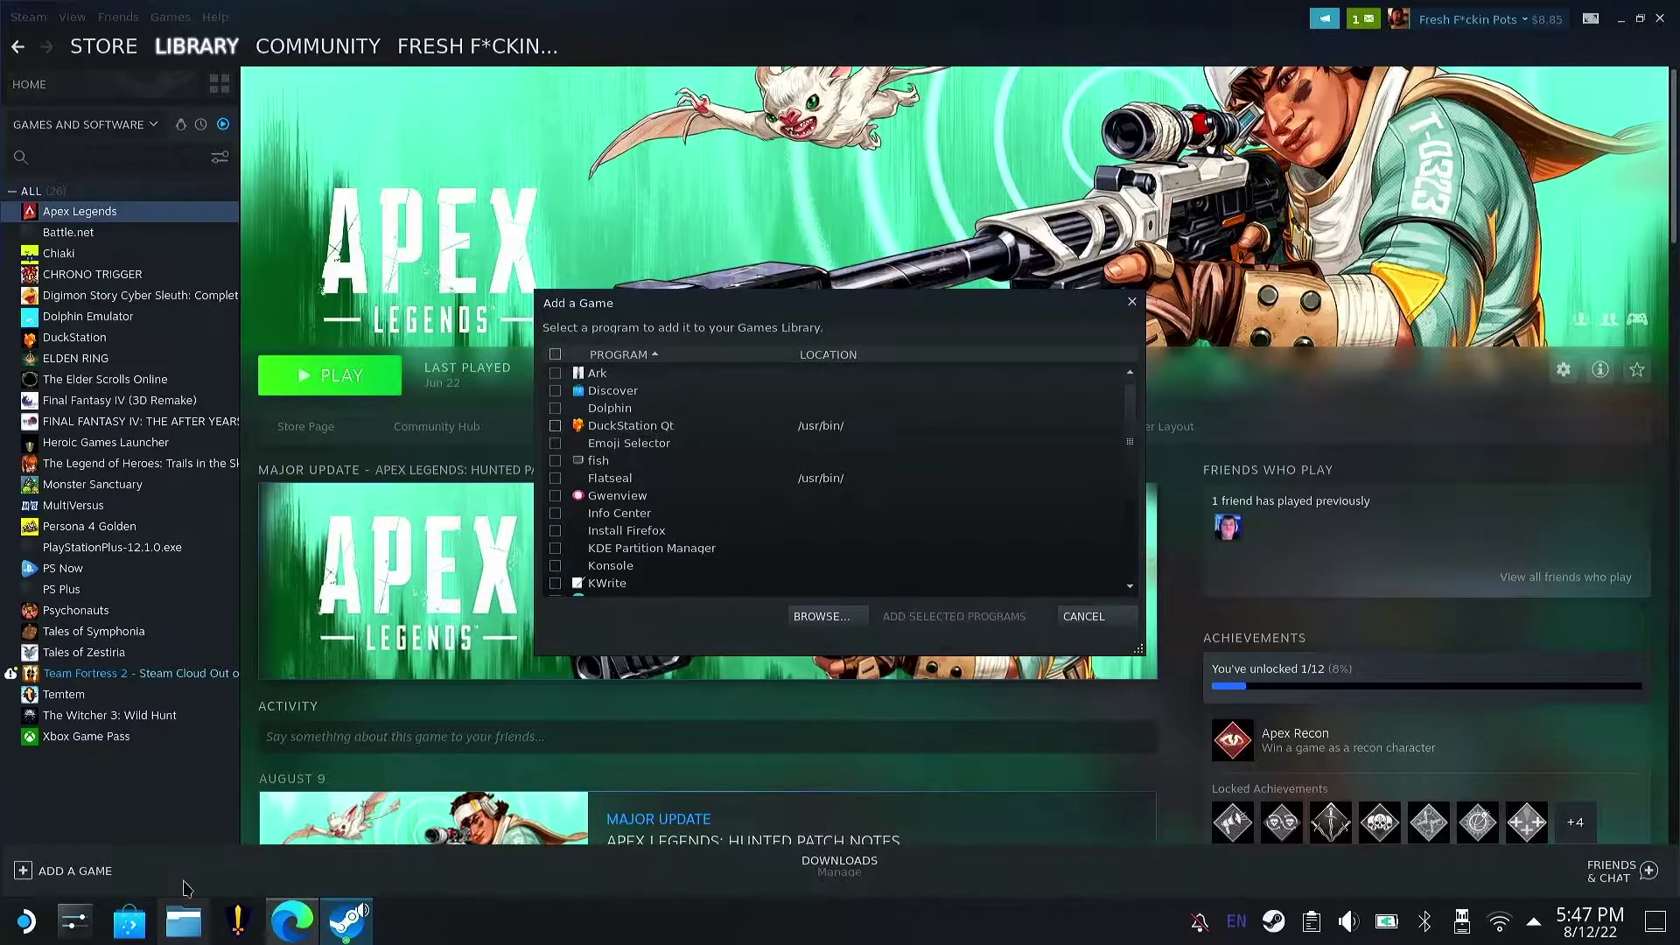
Search the system's application launcher for "duckst" to check the available DuckStation versions
click(26, 921)
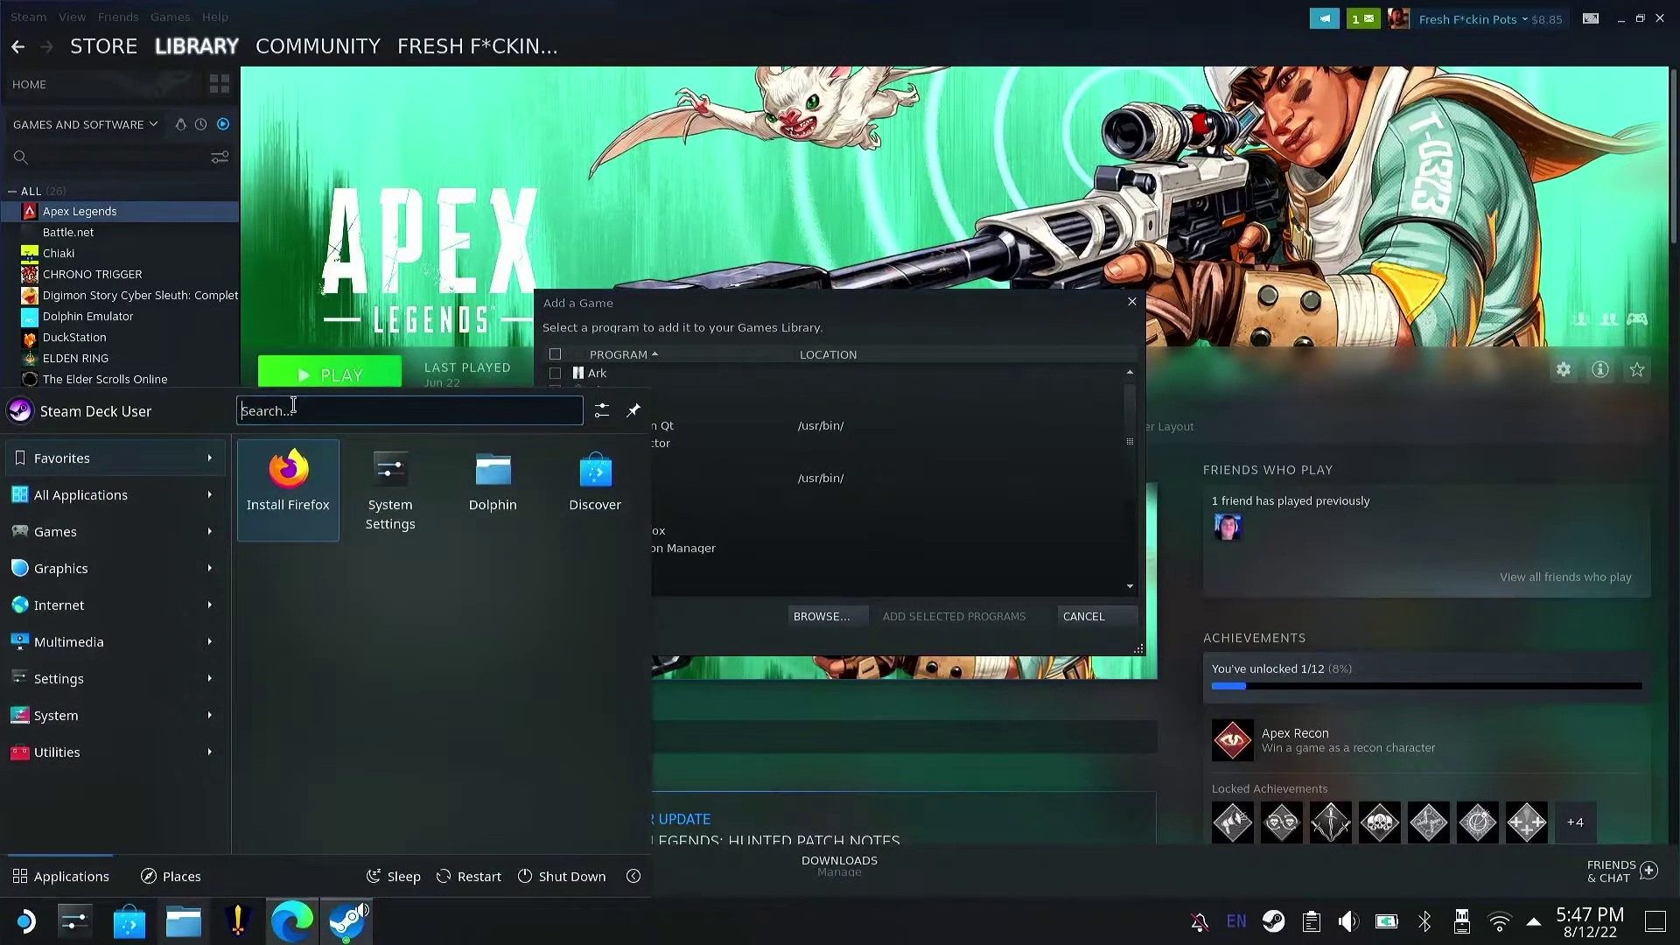
text(duckst)
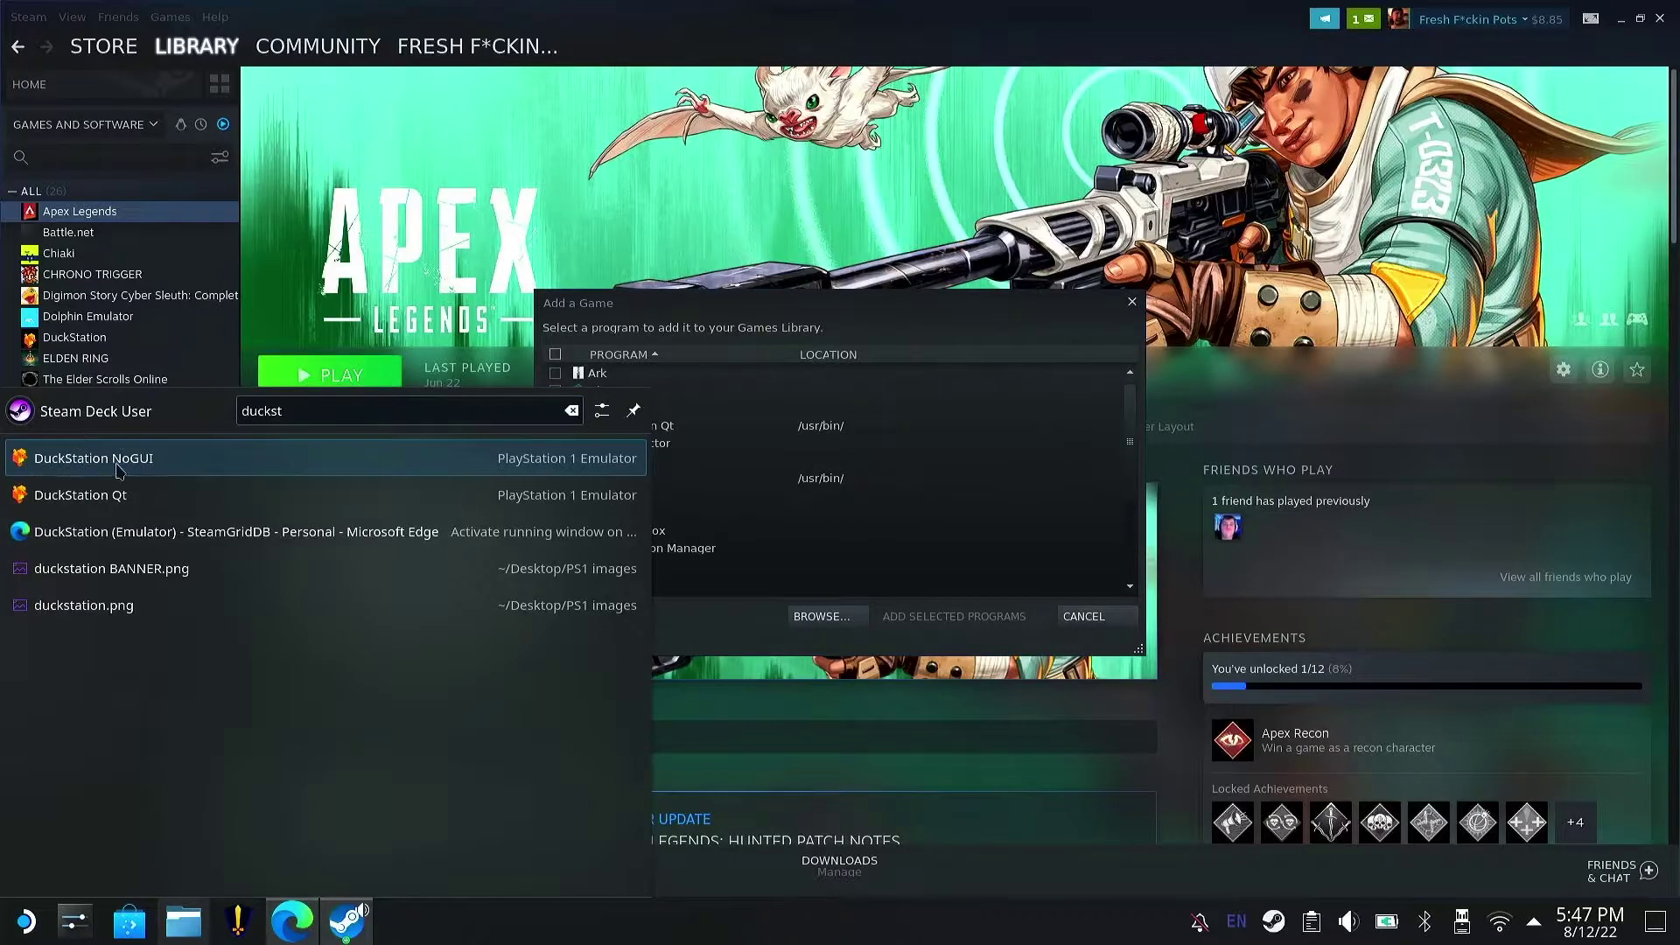
click(770, 325)
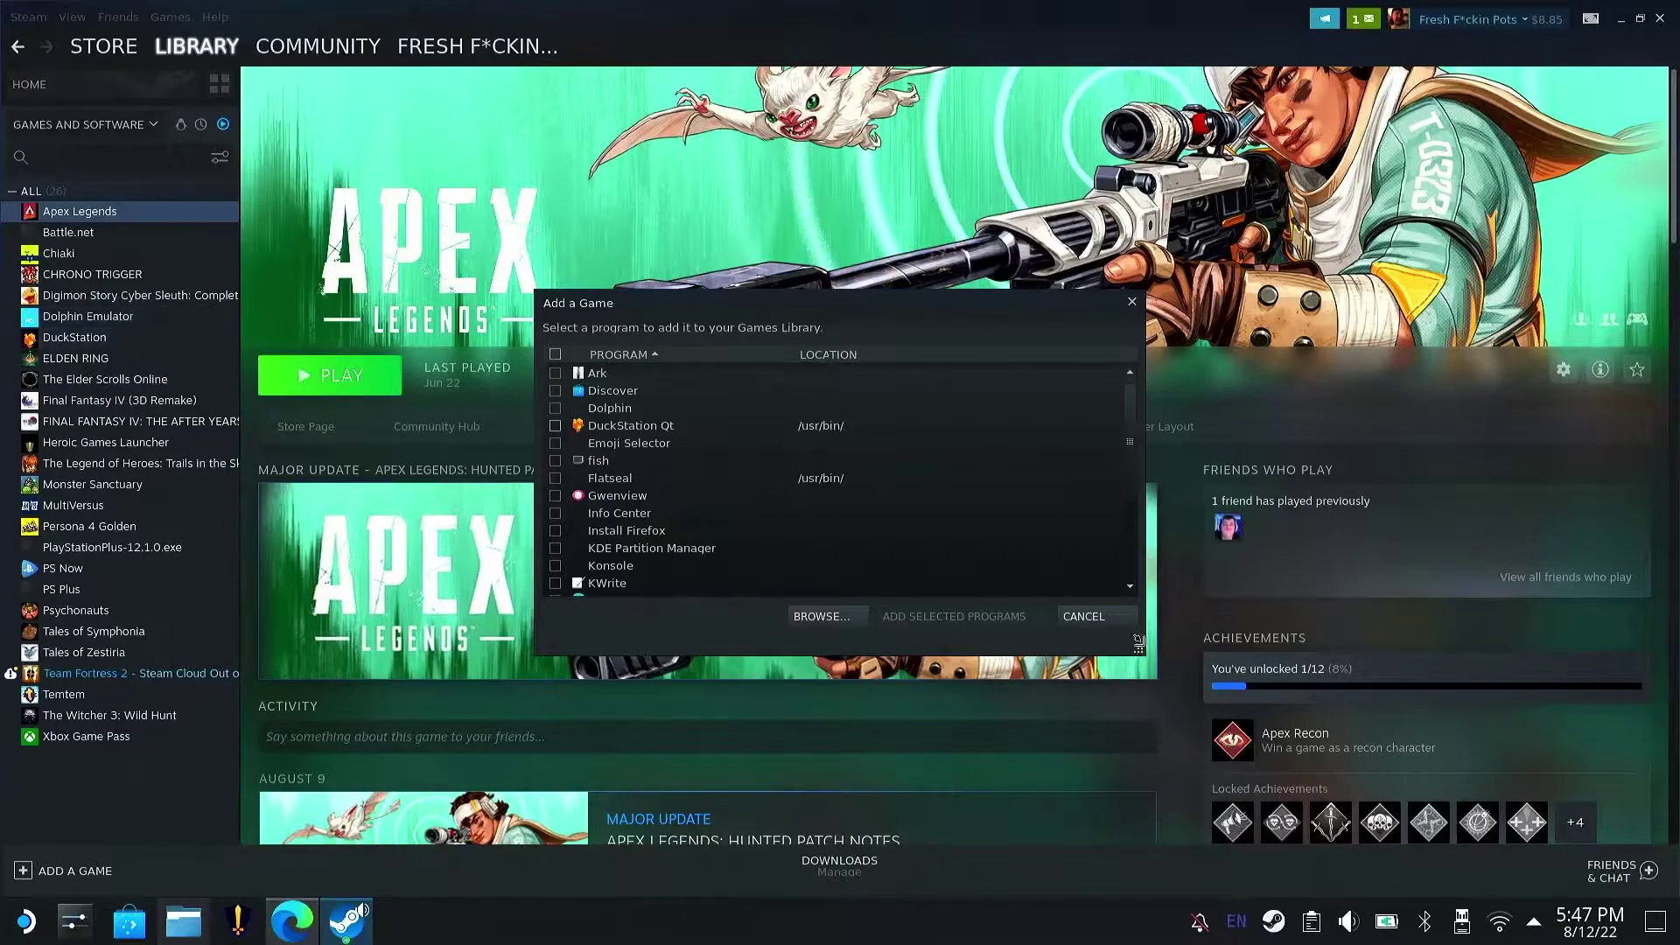
Cancel adding a non-Steam program and launch DuckStation from the Steam library
click(1104, 619)
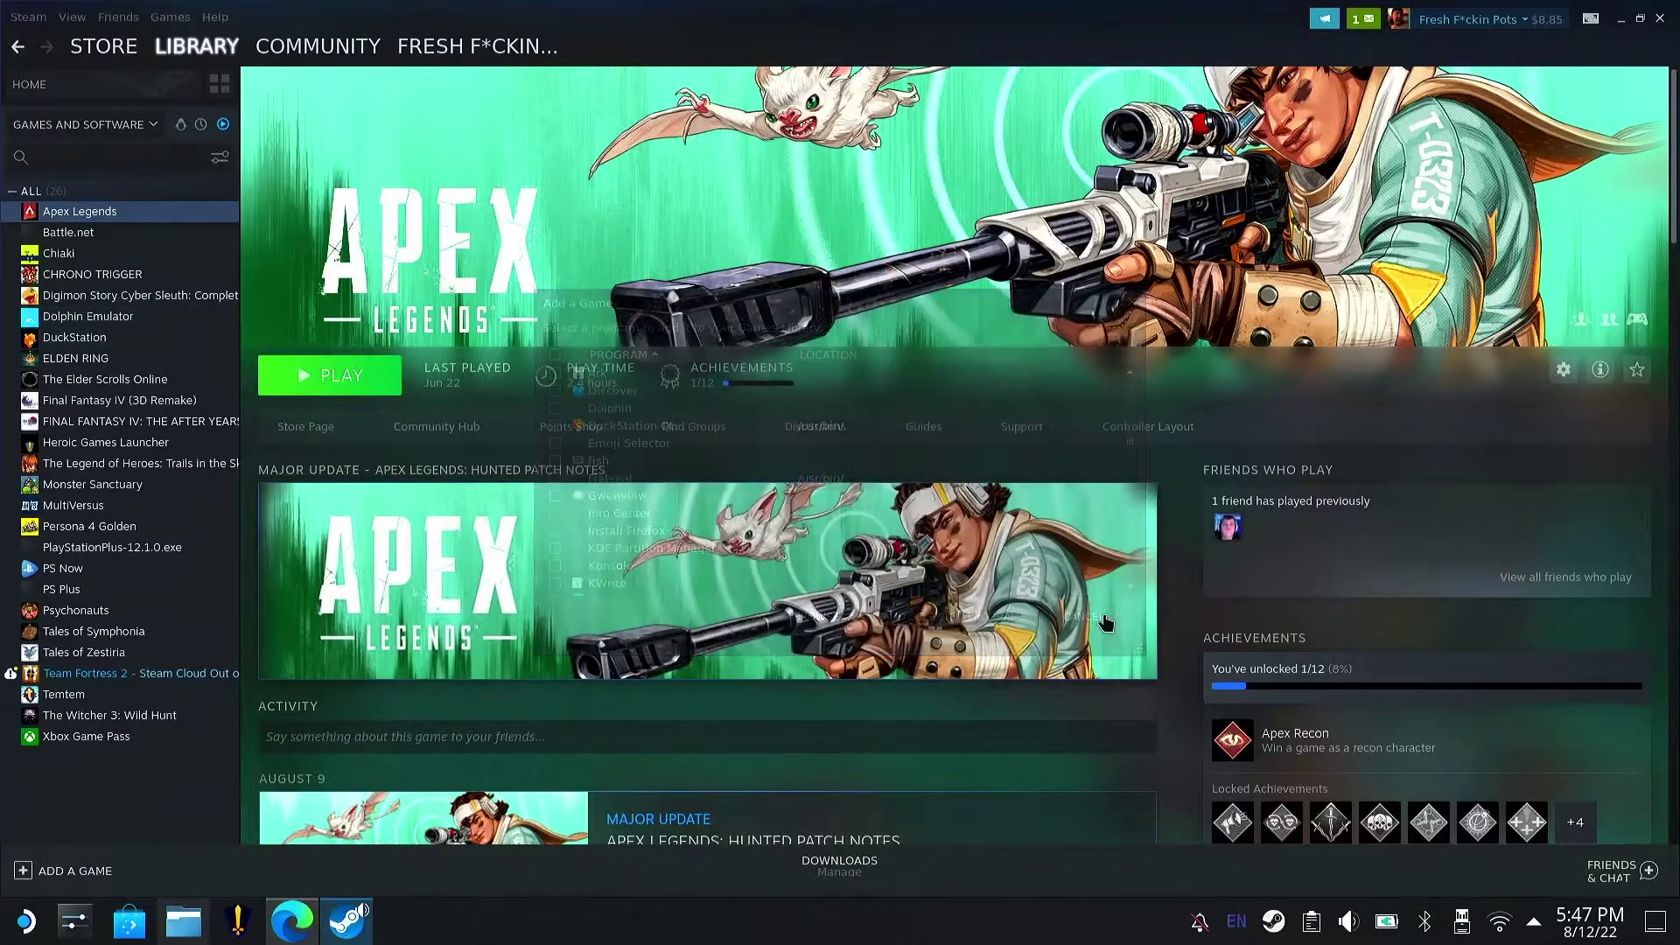
click(145, 337)
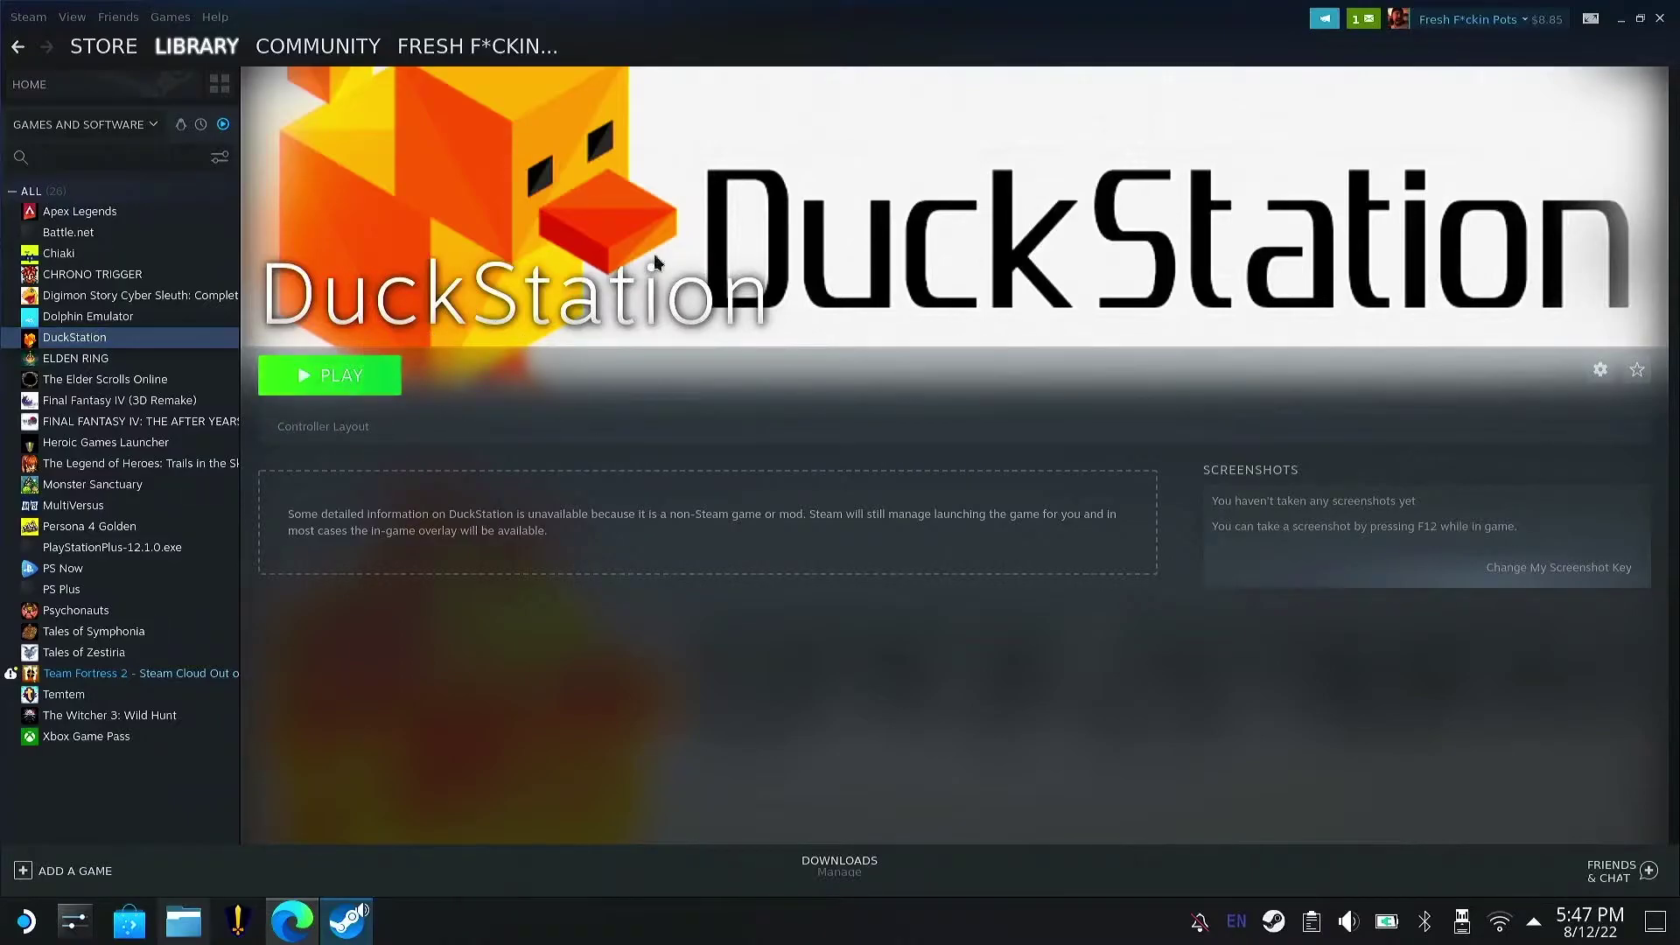
click(374, 378)
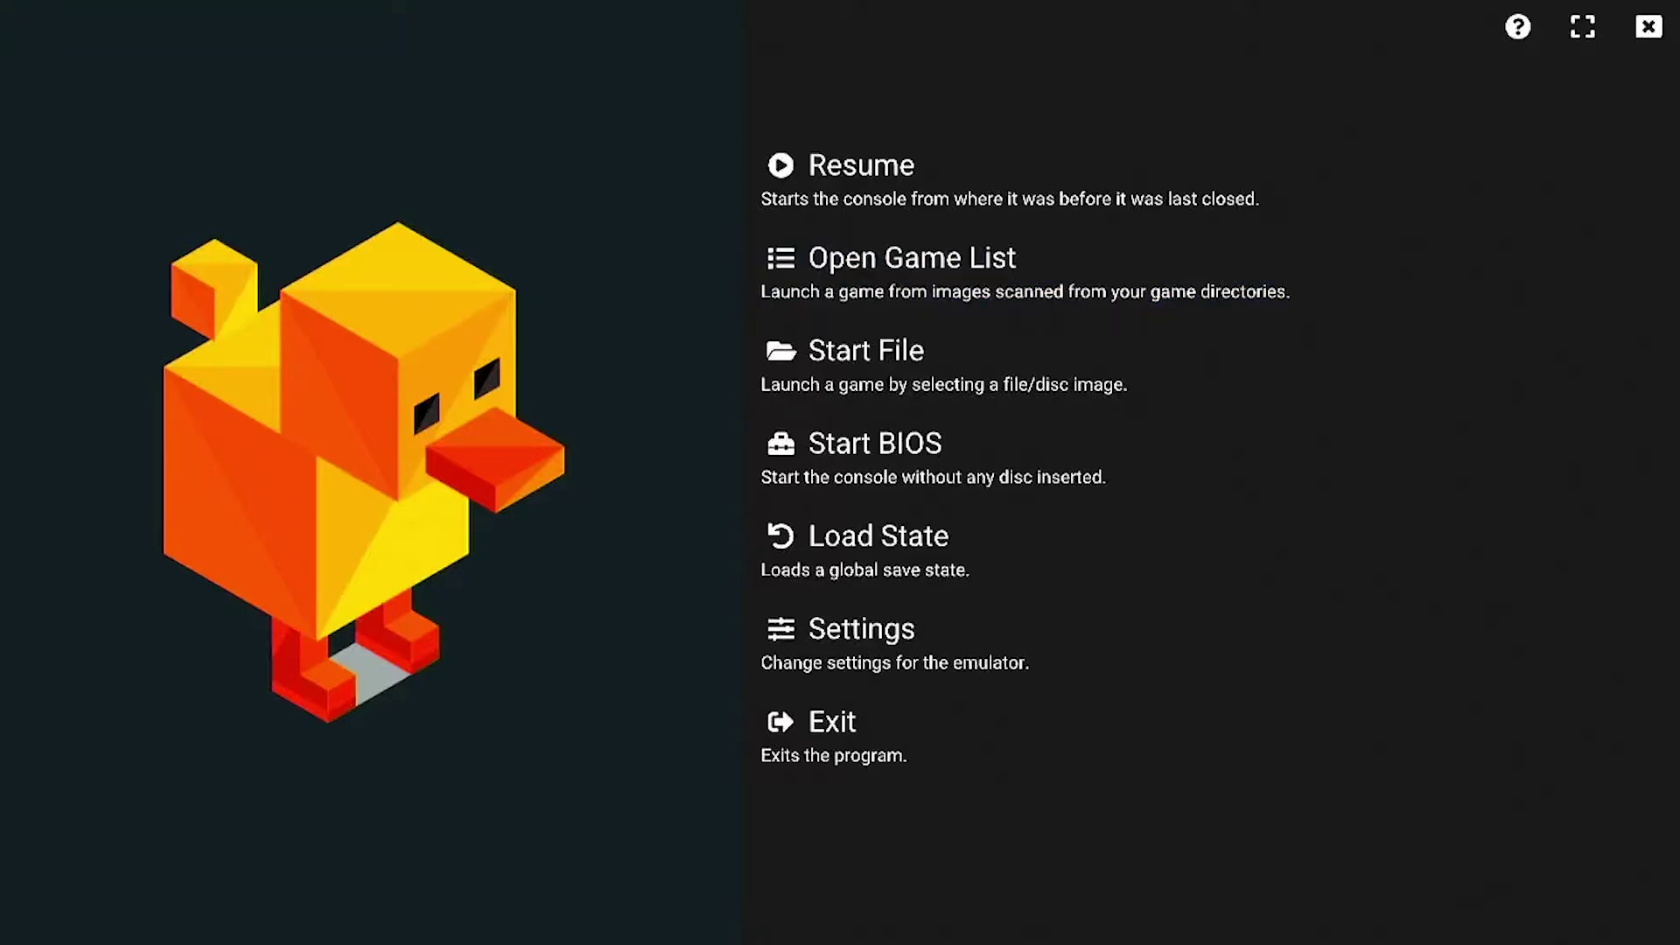
Go through the emulator's main menu entries and open Settings
key(Down)
key(Down)
key(Down)
key(Down)
key(Up)
key(Up)
key(Up)
key(Down)
key(Down)
key(Up)
key(Up)
key(Up)
key(Down)
key(Down)
key(Down)
key(Down)
key(Down)
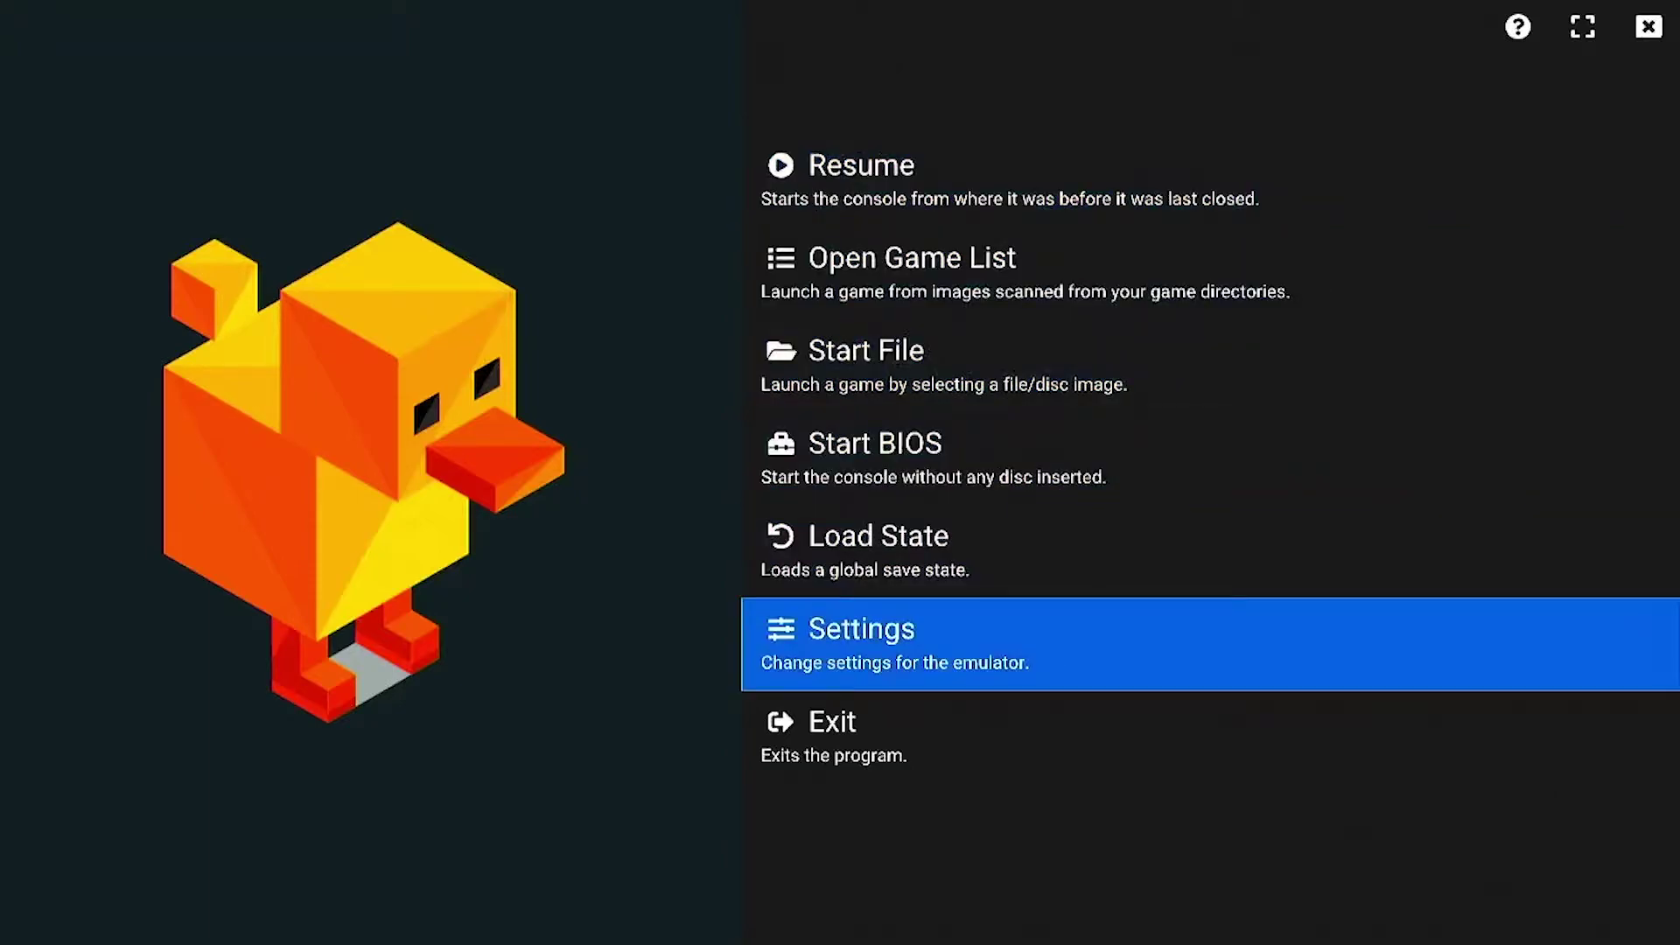
key(Return)
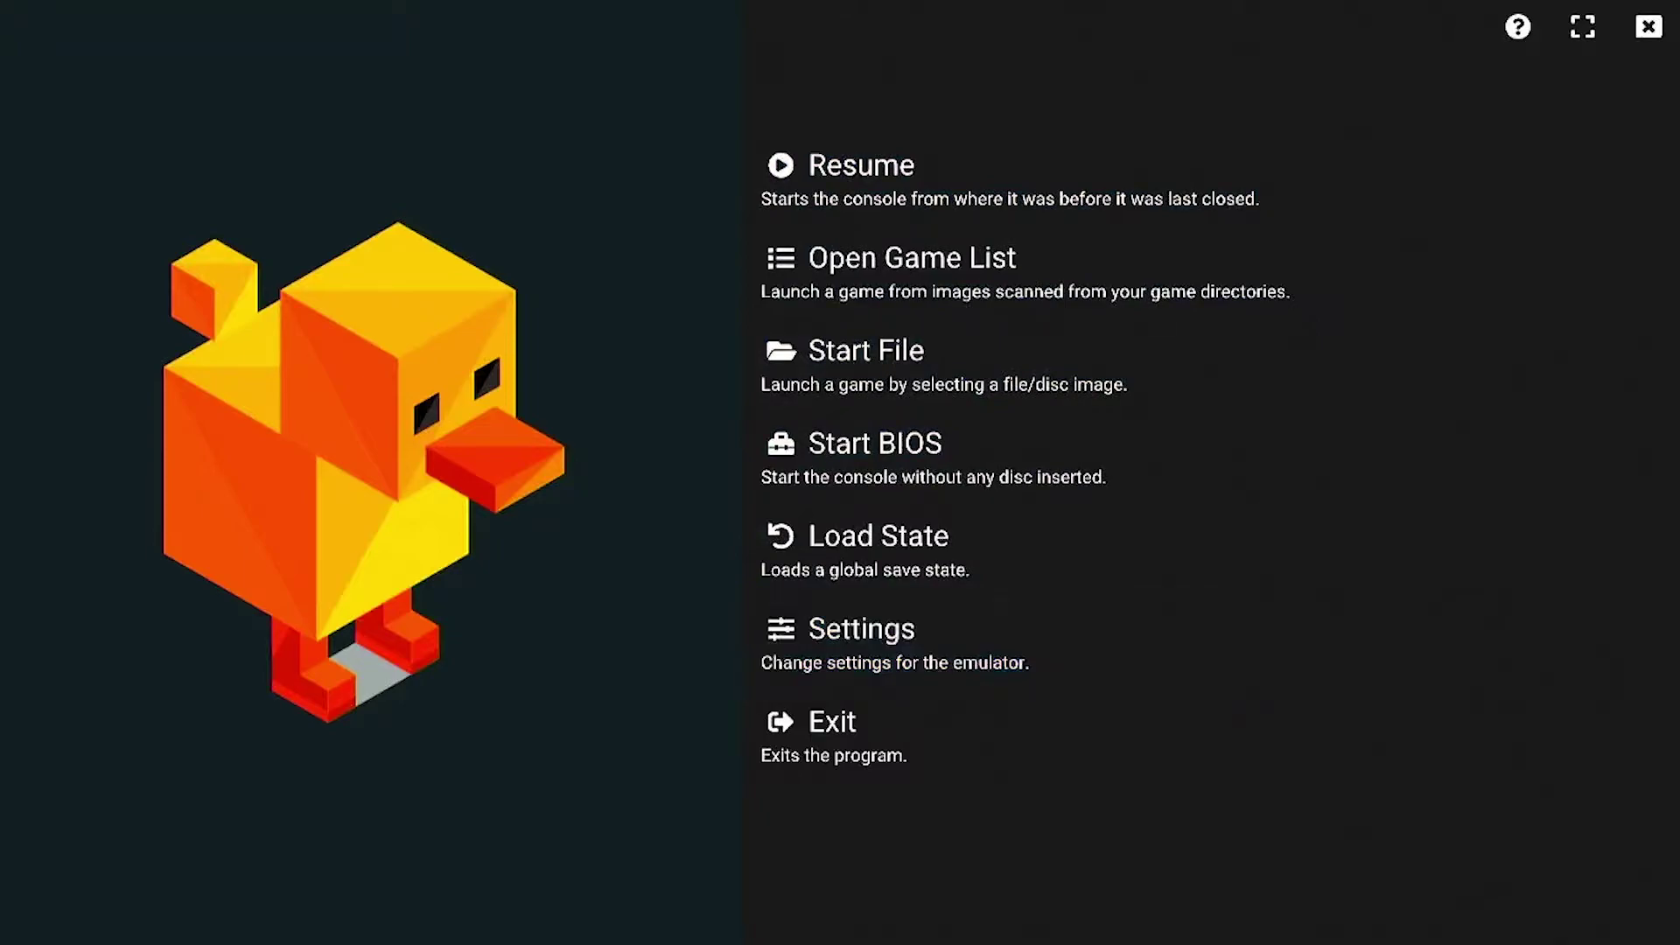
key(Up)
key(Down)
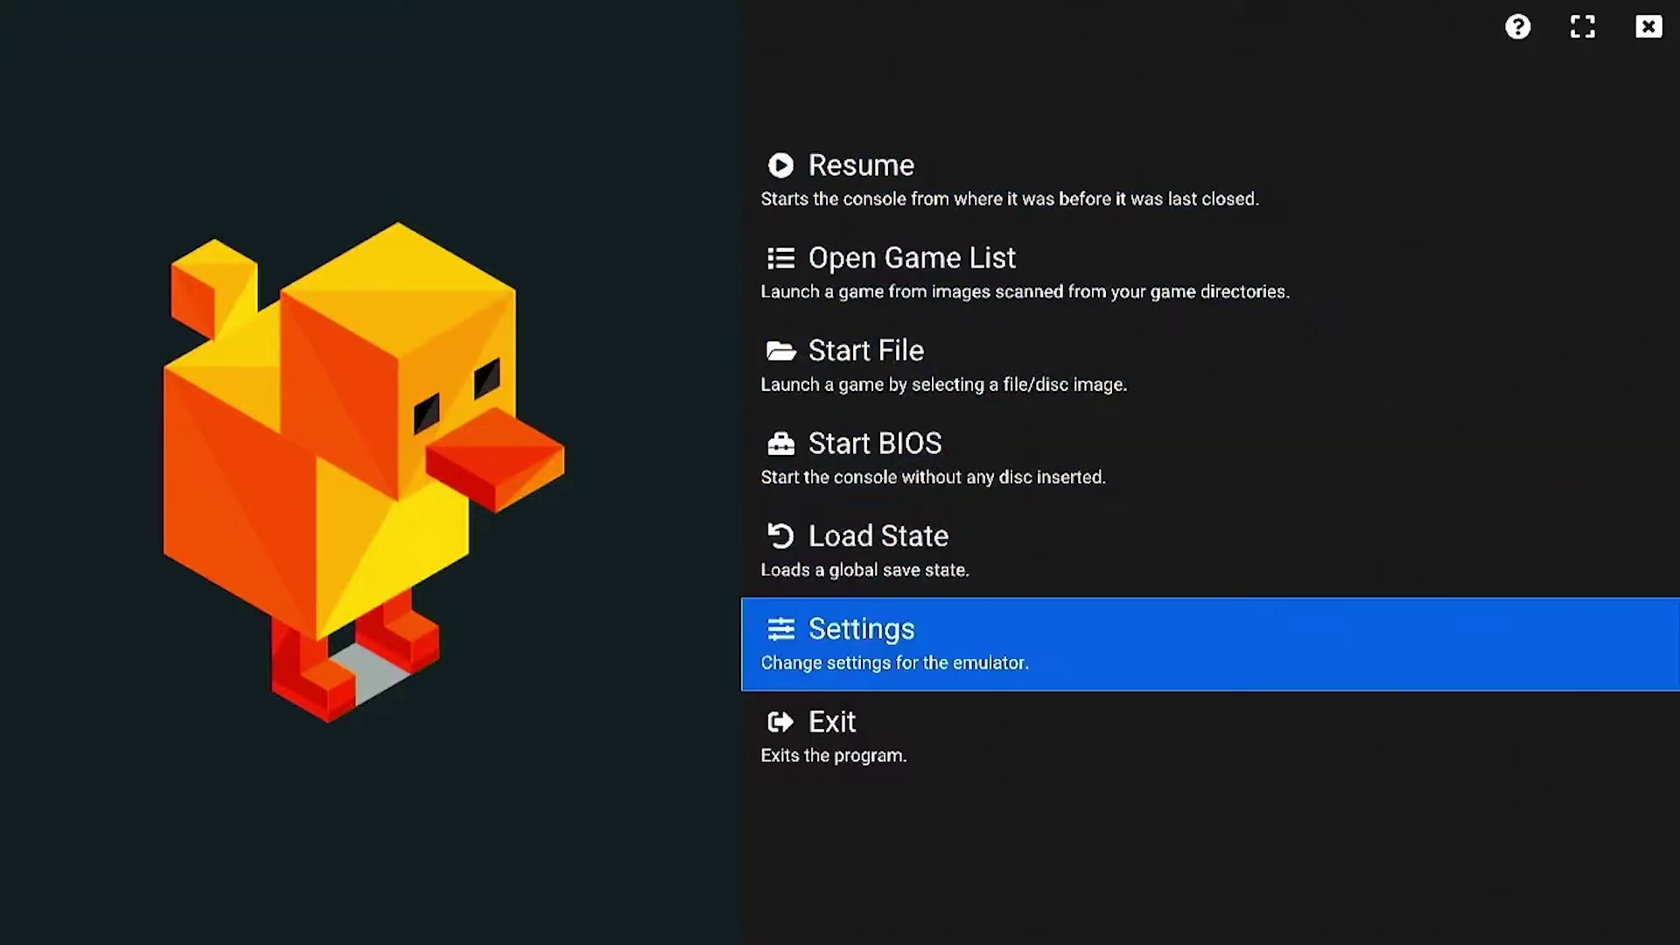
key(Return)
Review the Interface Settings, from the pause options through Start Fullscreen, Inhibit Screensaver and Automatically Load Cheats
key(Up)
key(Down)
key(Up)
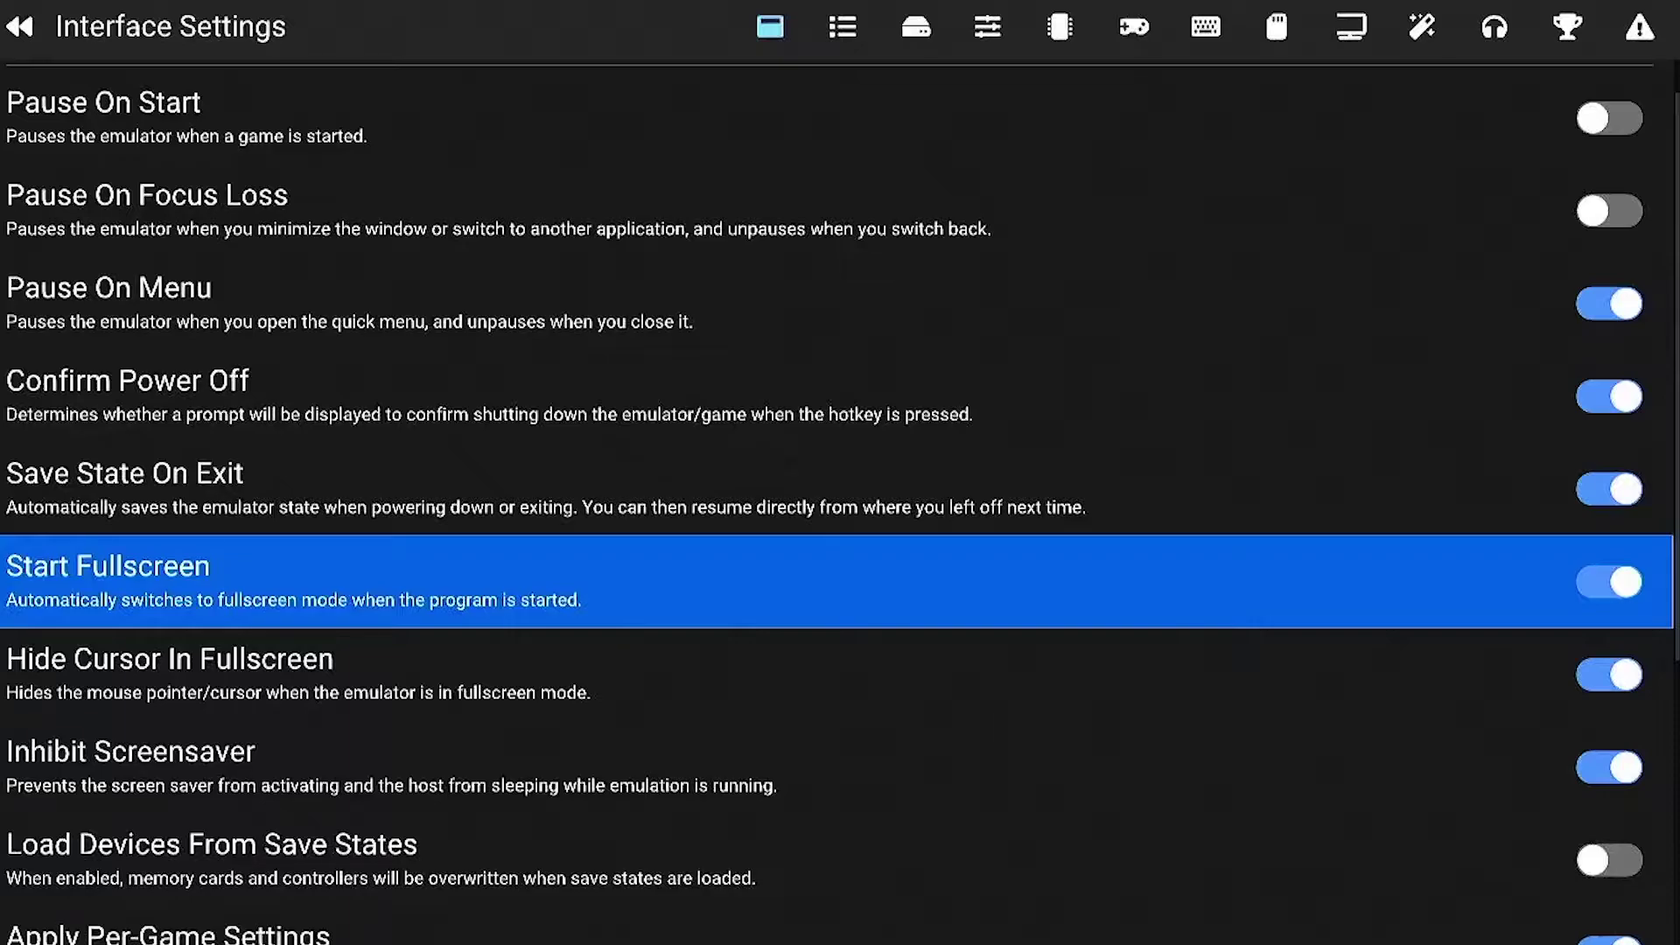
key(Down)
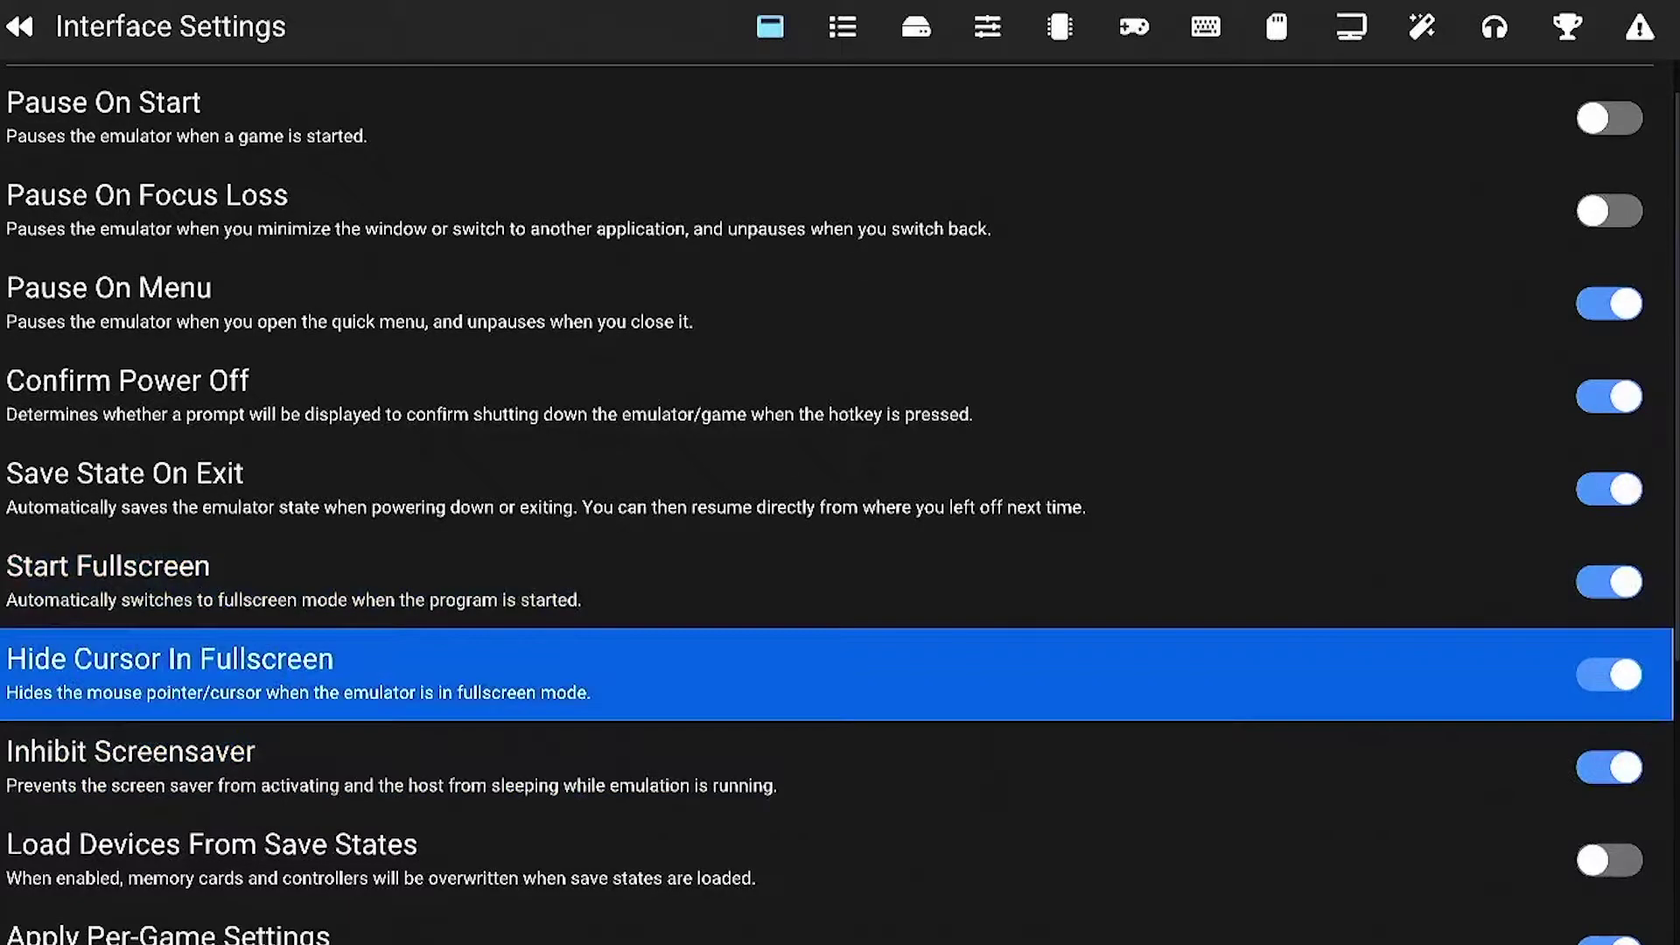
key(Down)
key(Down)
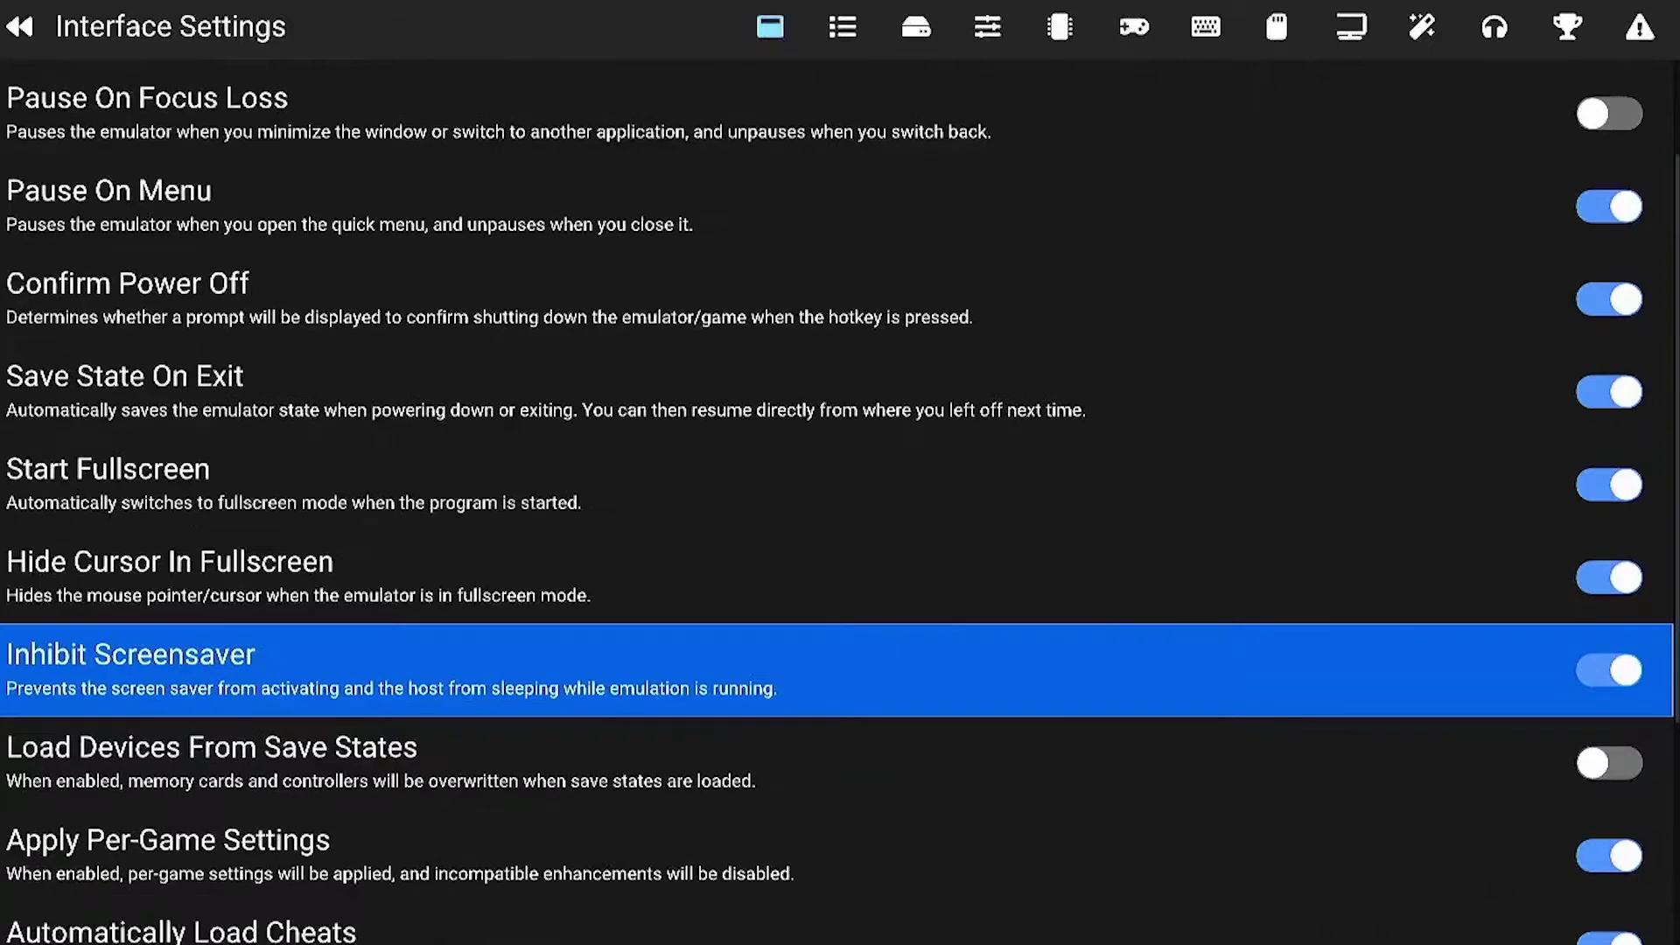
key(Down)
key(Down)
key(Down)
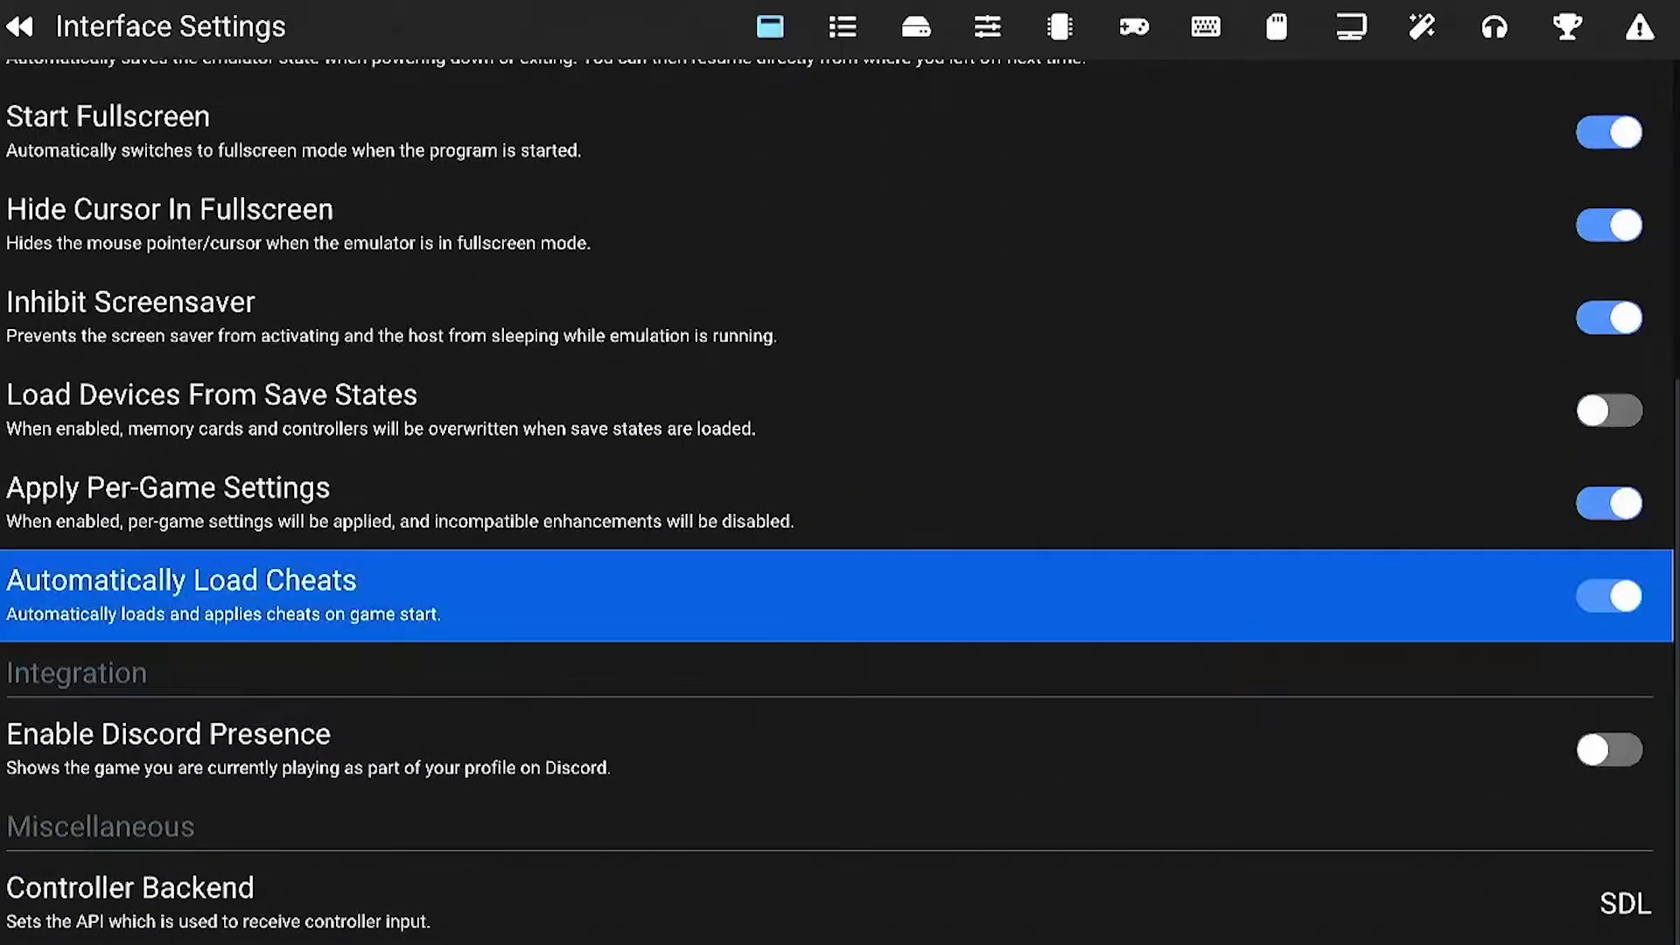
key(Up)
key(Up)
key(Up)
key(Up)
key(Up)
key(Up)
key(Up)
key(Up)
key(Up)
key(Up)
key(Up)
key(Left)
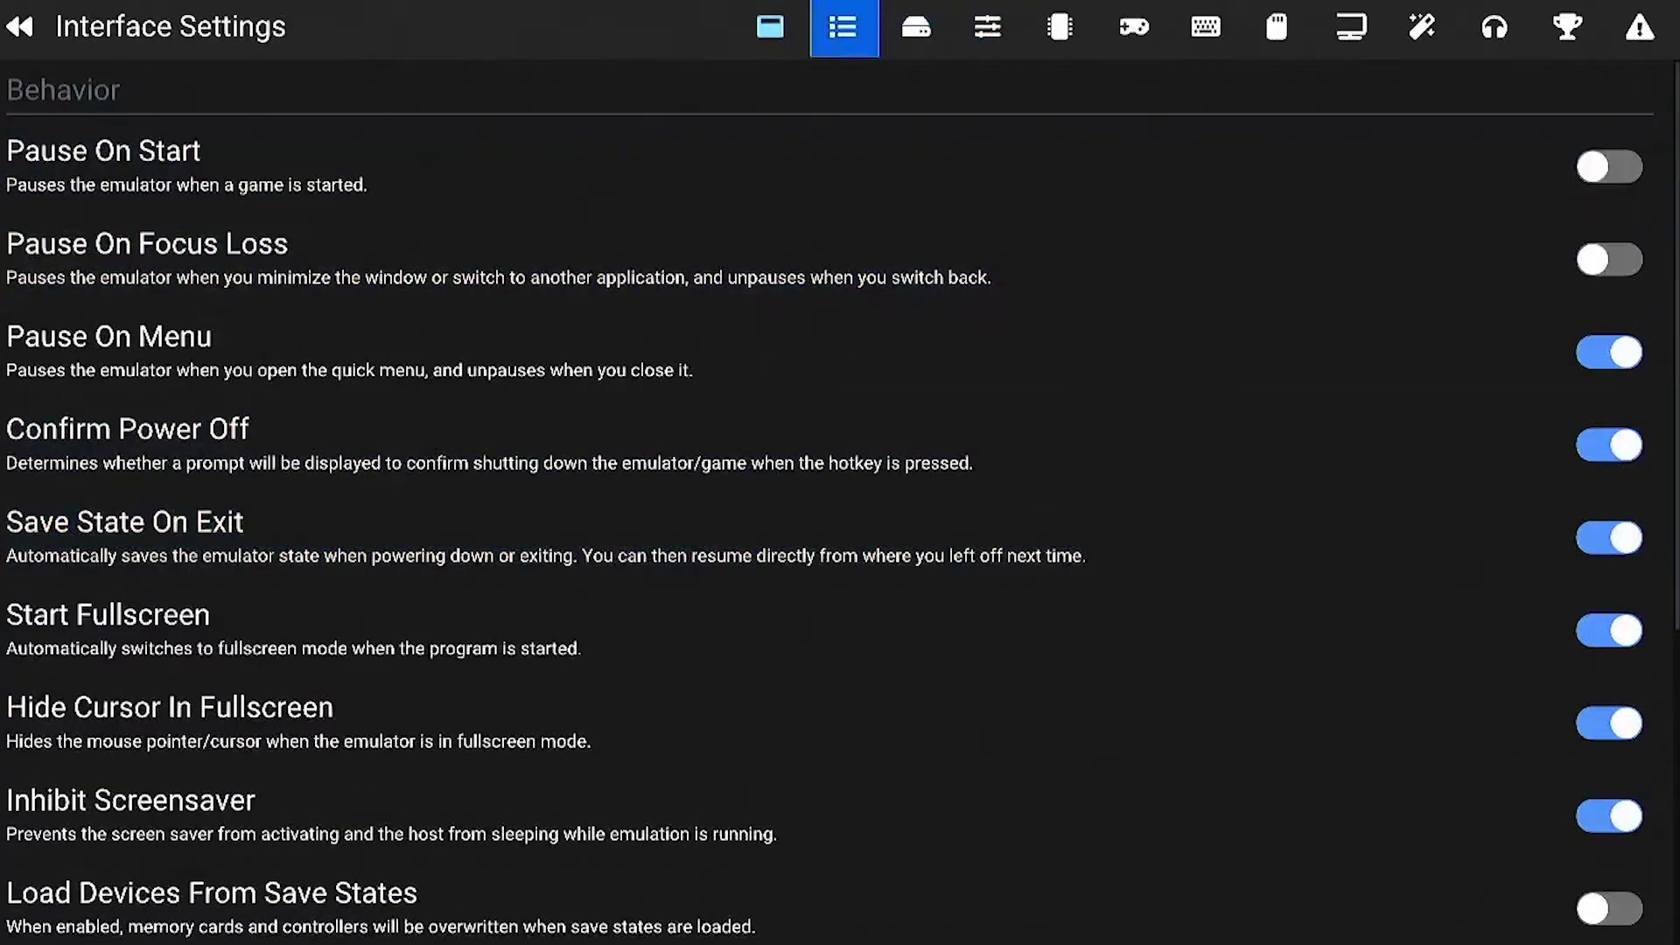
Switch to Game List Settings and go over the options for adding, changing and removing search directories
key(Return)
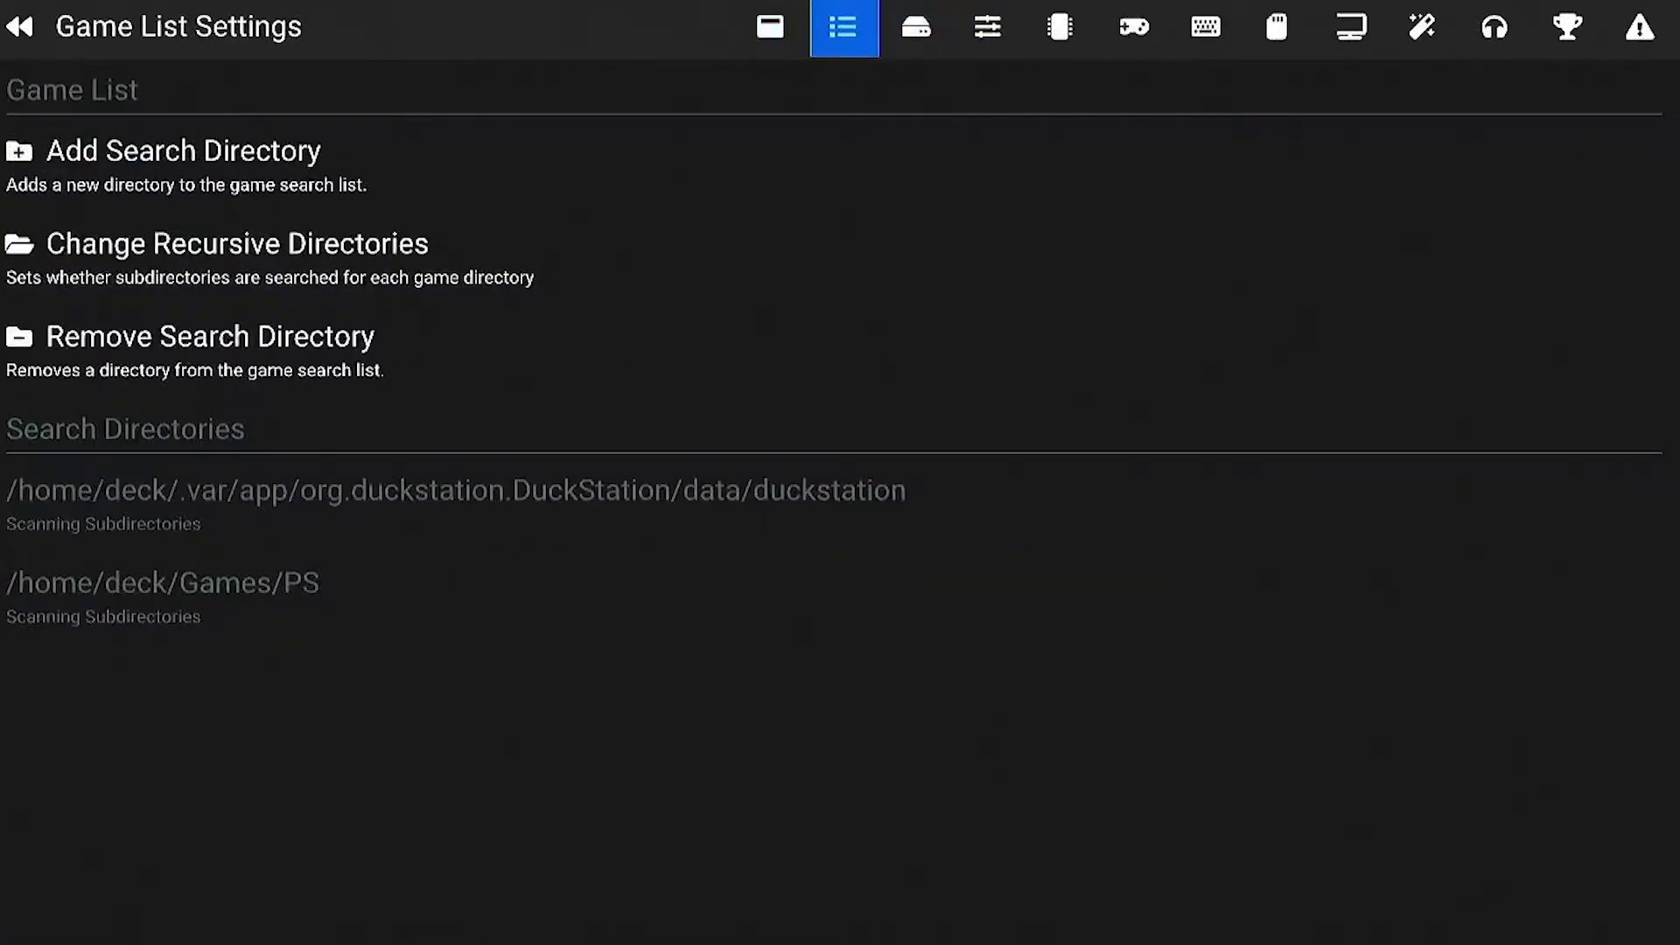
key(Down)
key(Down)
key(Down)
key(Up)
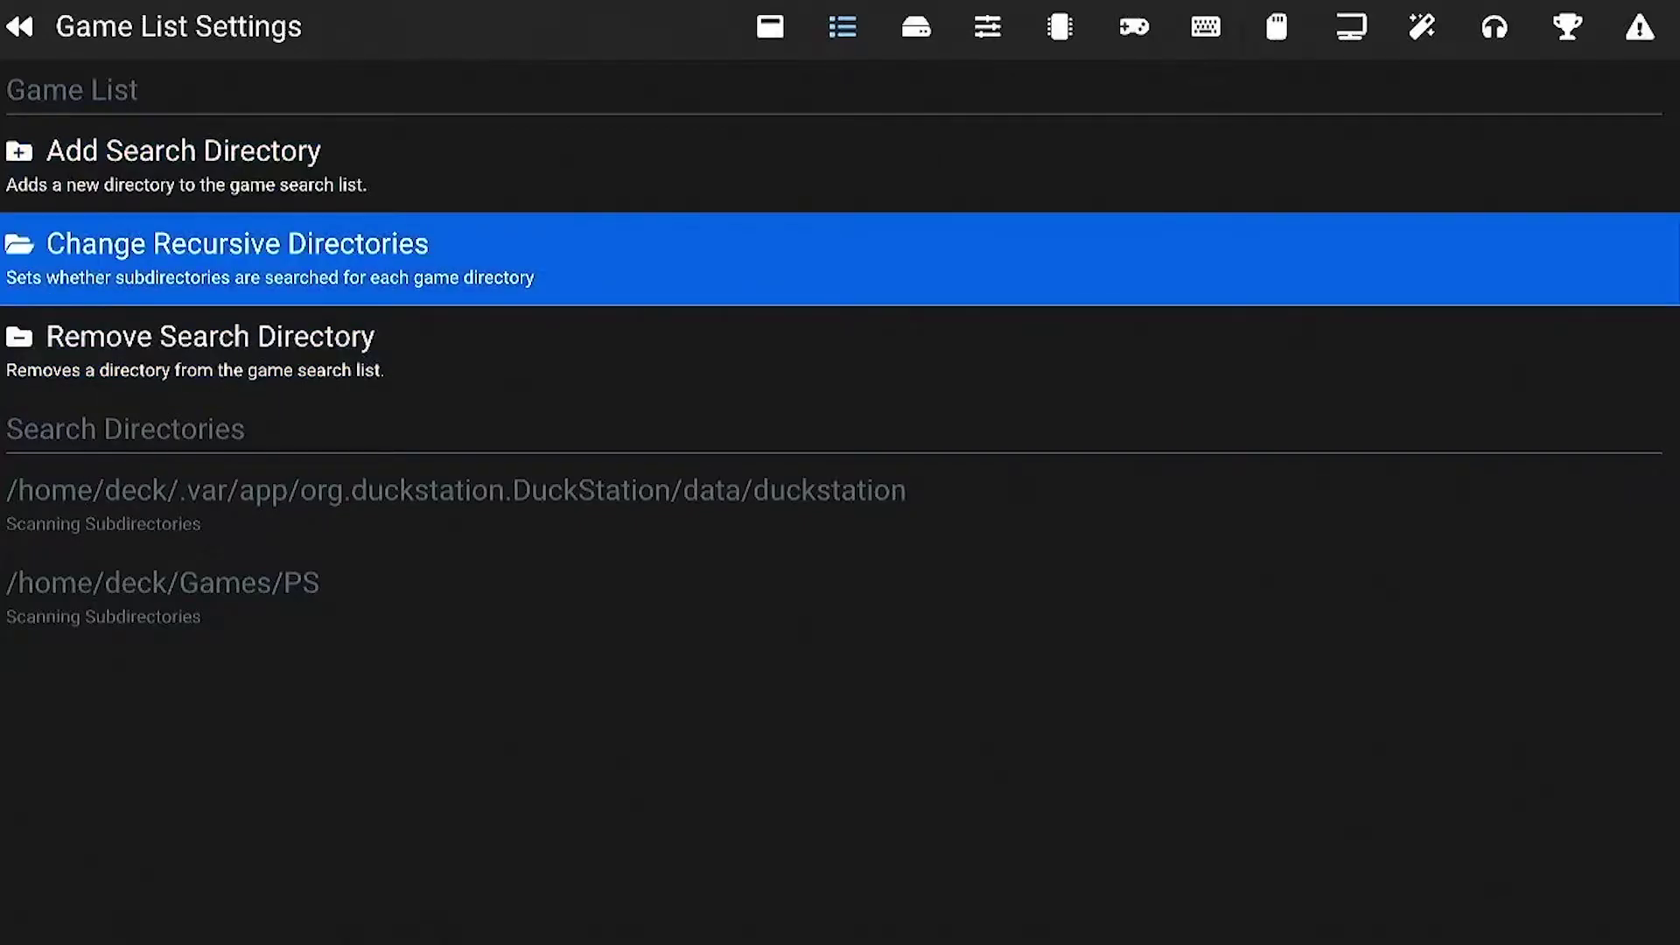
key(Down)
key(Up)
key(Up)
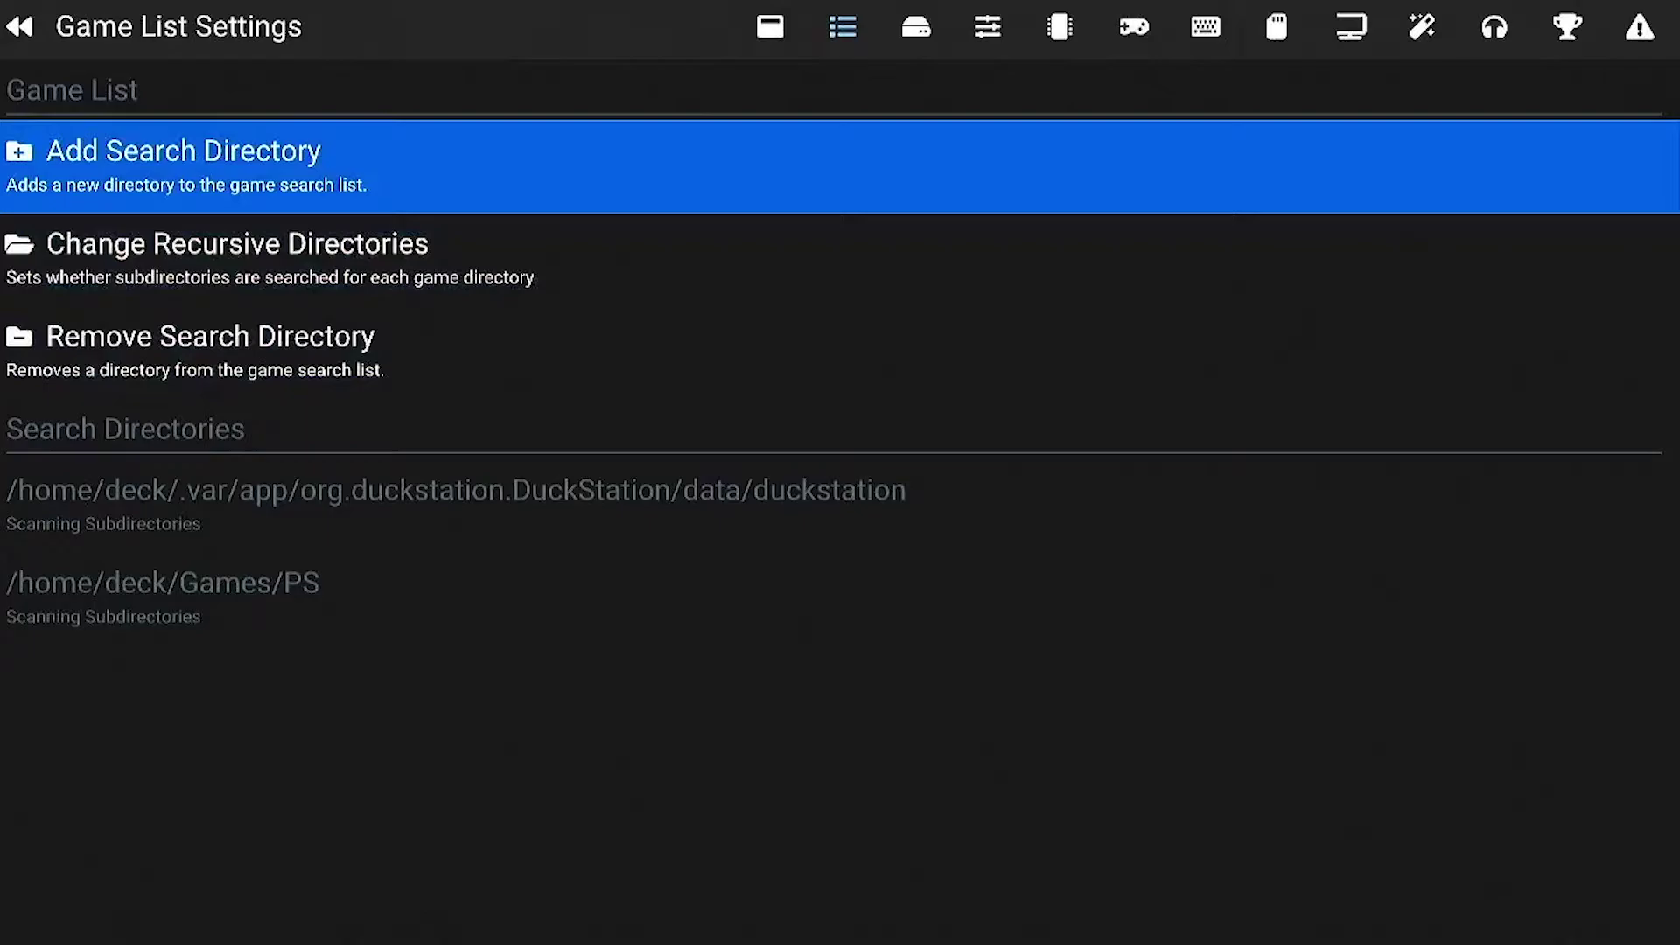
key(Return)
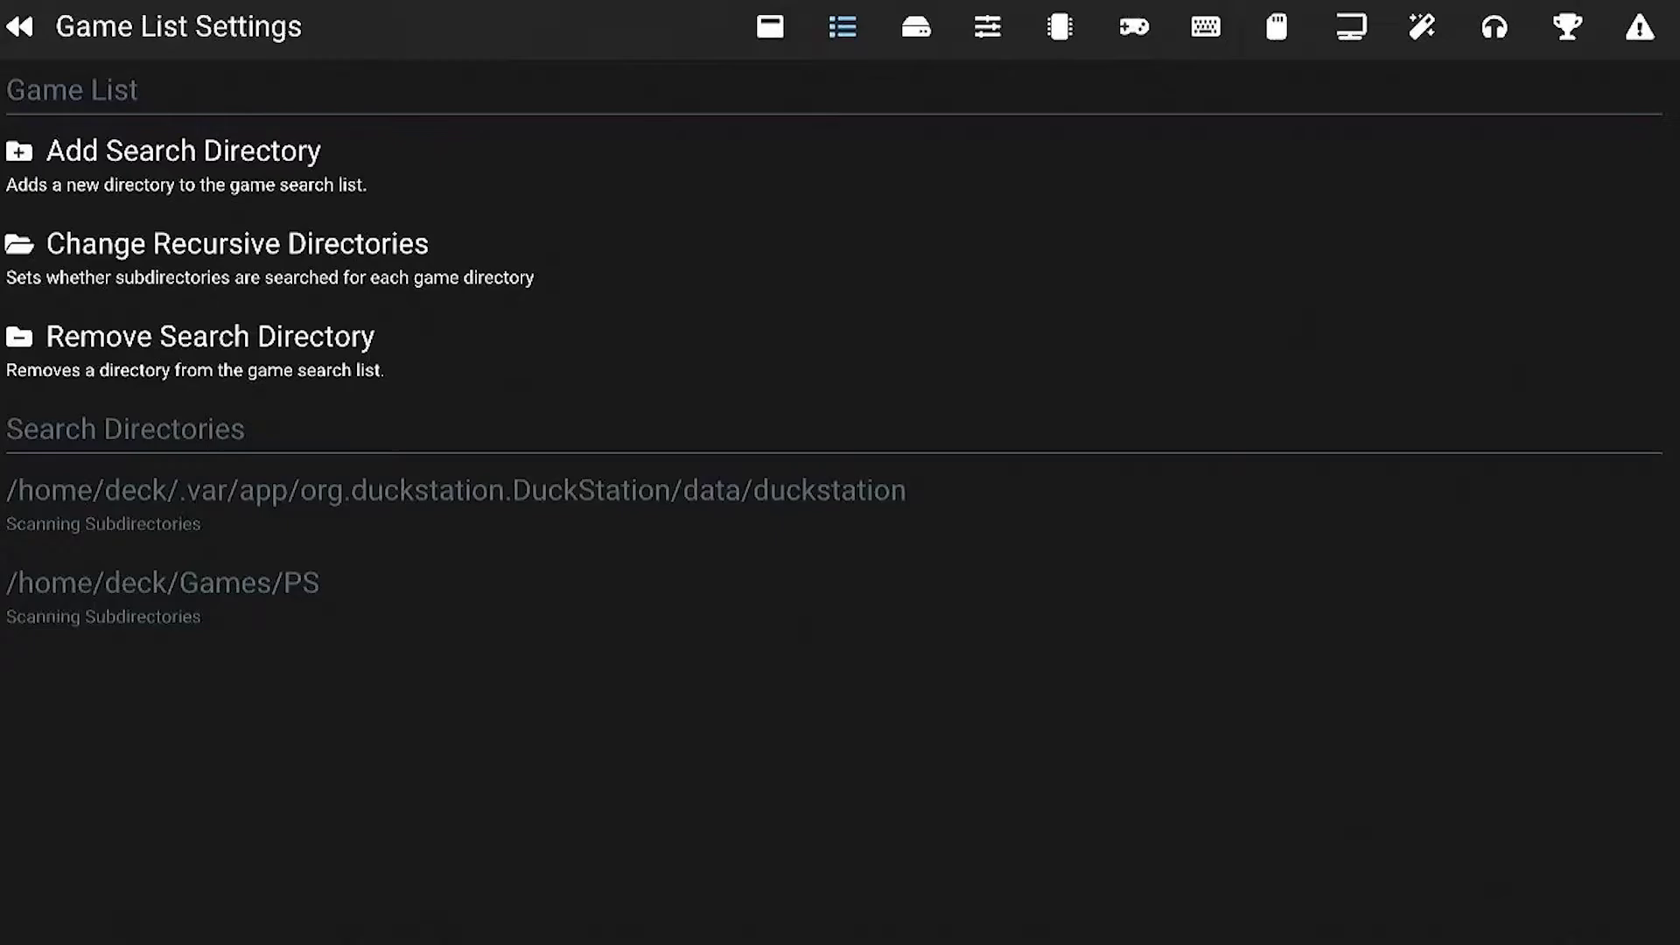
key(Up)
key(Up)
key(Up)
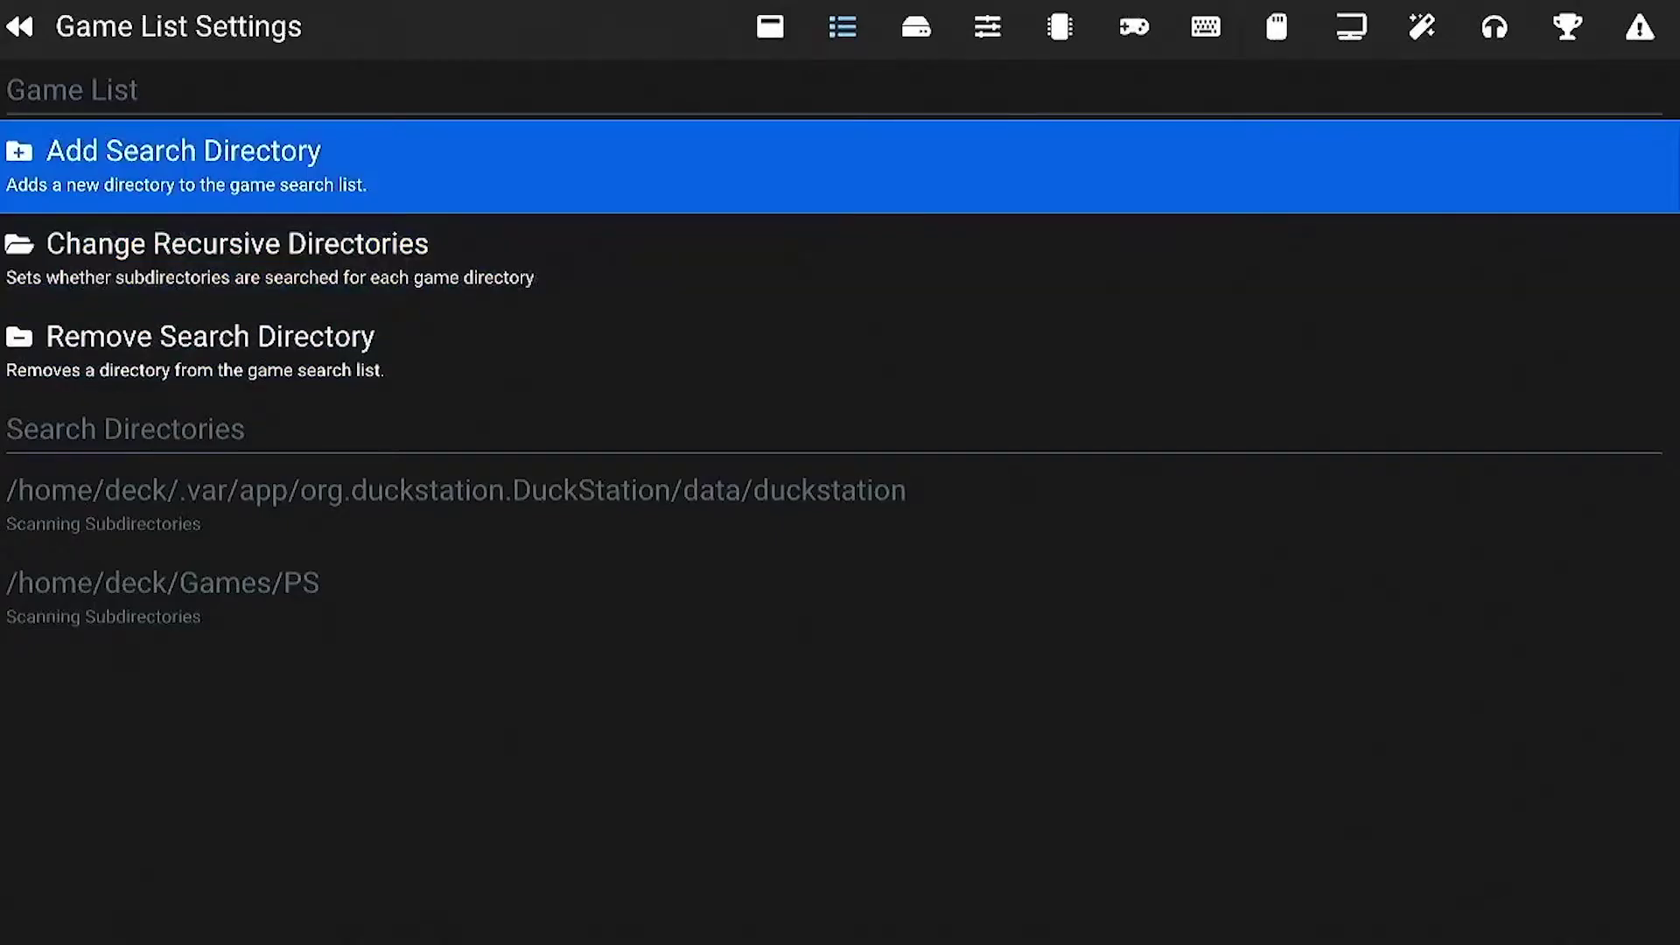
Start adding a game search directory and look through the folders inside the duckstation data directory
key(Return)
key(Down)
key(Down)
key(Down)
key(Down)
key(Down)
key(Down)
key(Down)
key(Down)
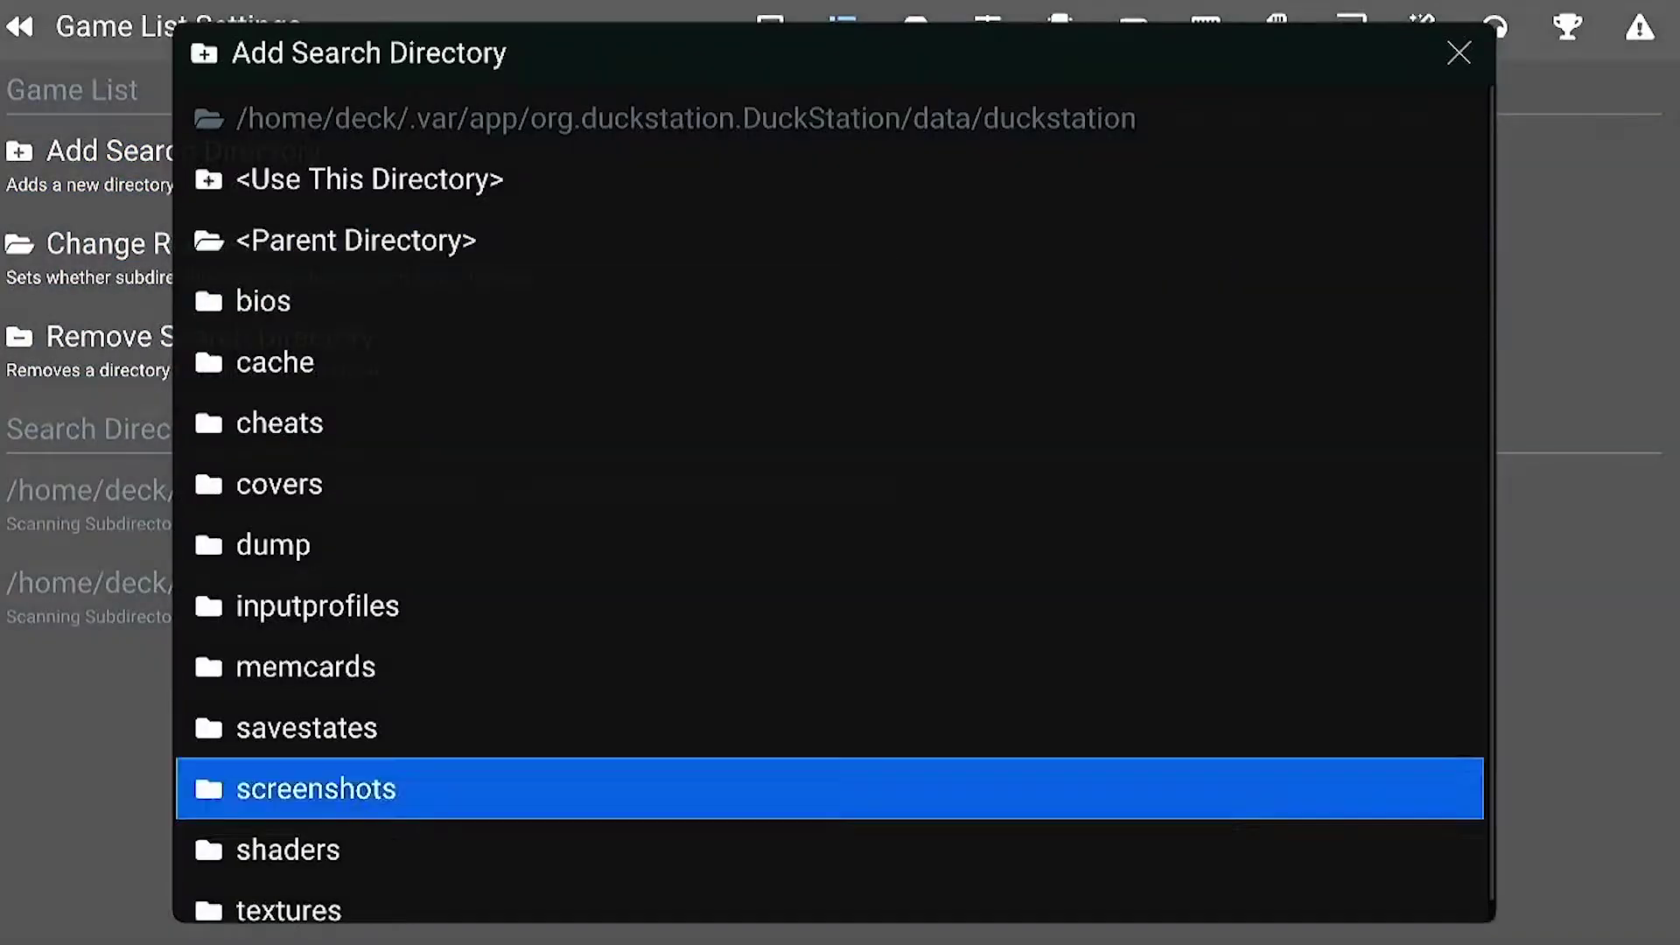
key(Up)
key(Up)
key(Up)
key(Up)
key(Up)
key(Up)
key(Up)
key(Up)
key(Up)
key(Up)
key(Down)
key(Down)
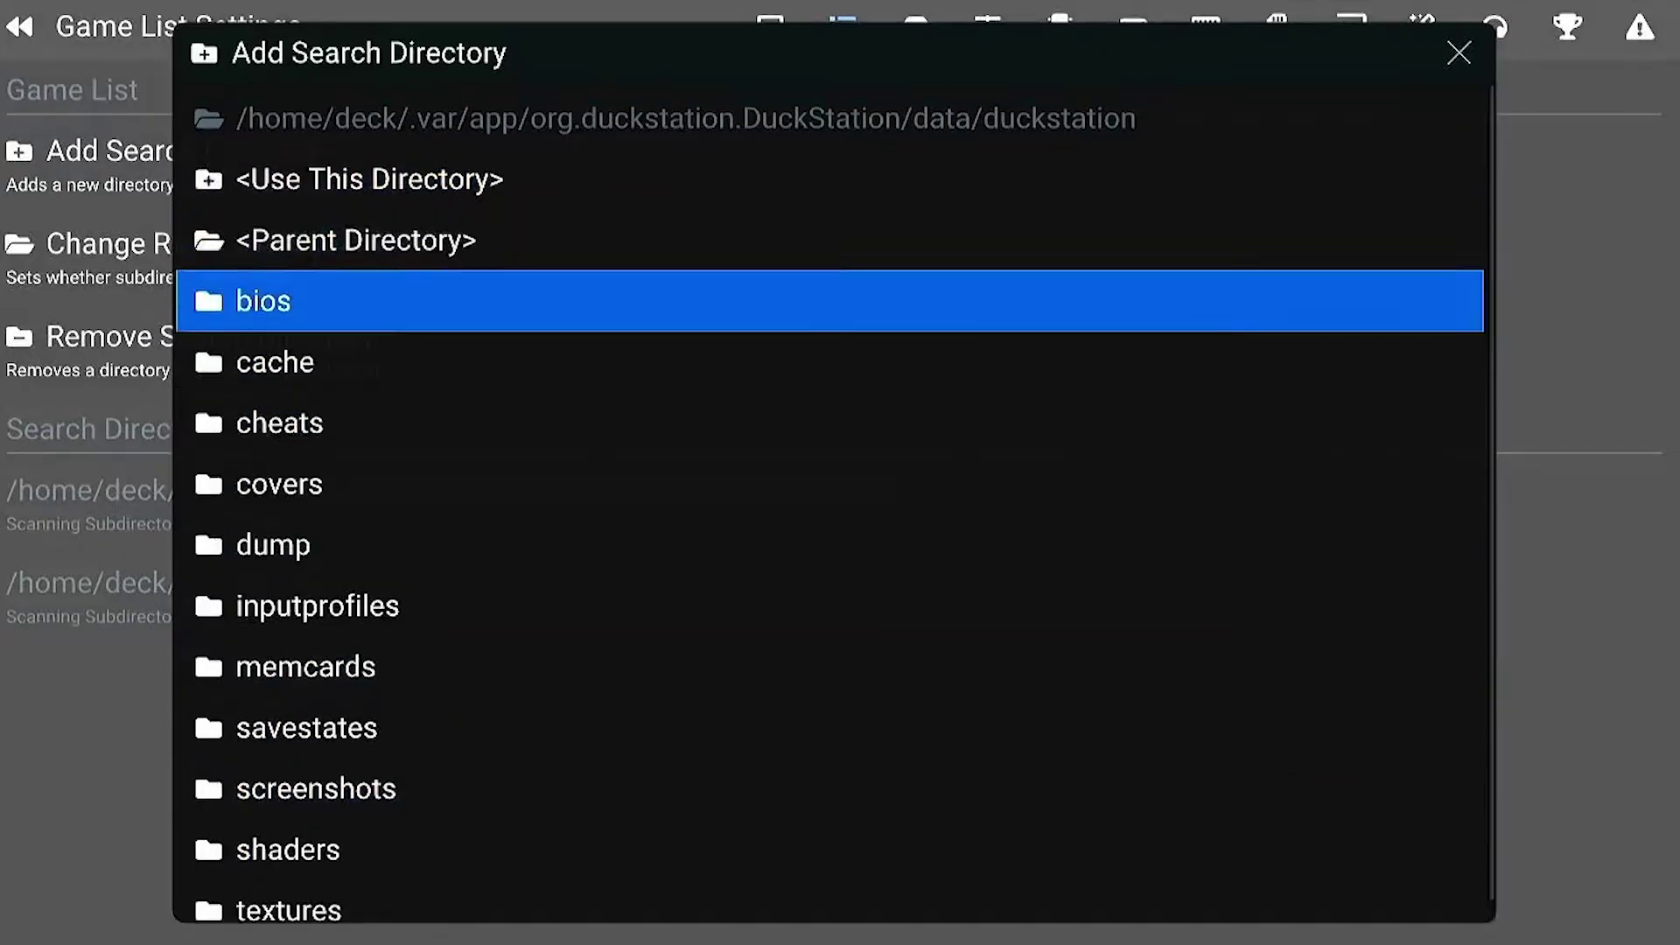
scroll(833, 503, down, 1)
key(Up)
key(Up)
key(Up)
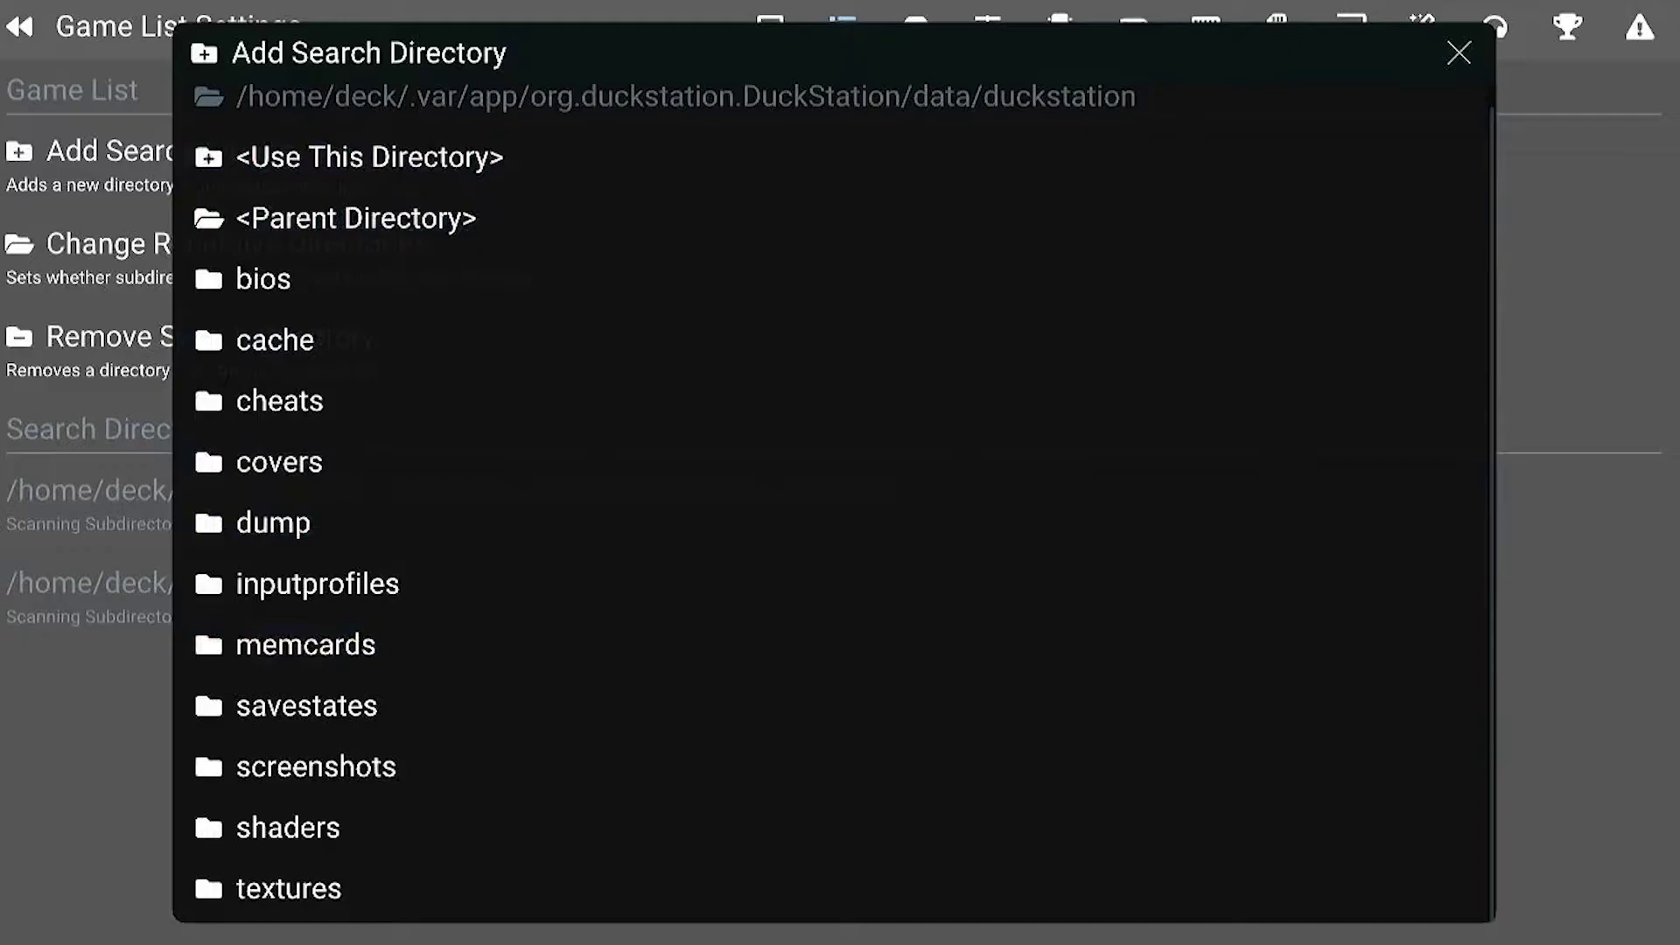
Move up through the parent directories to /home/deck
key(Down)
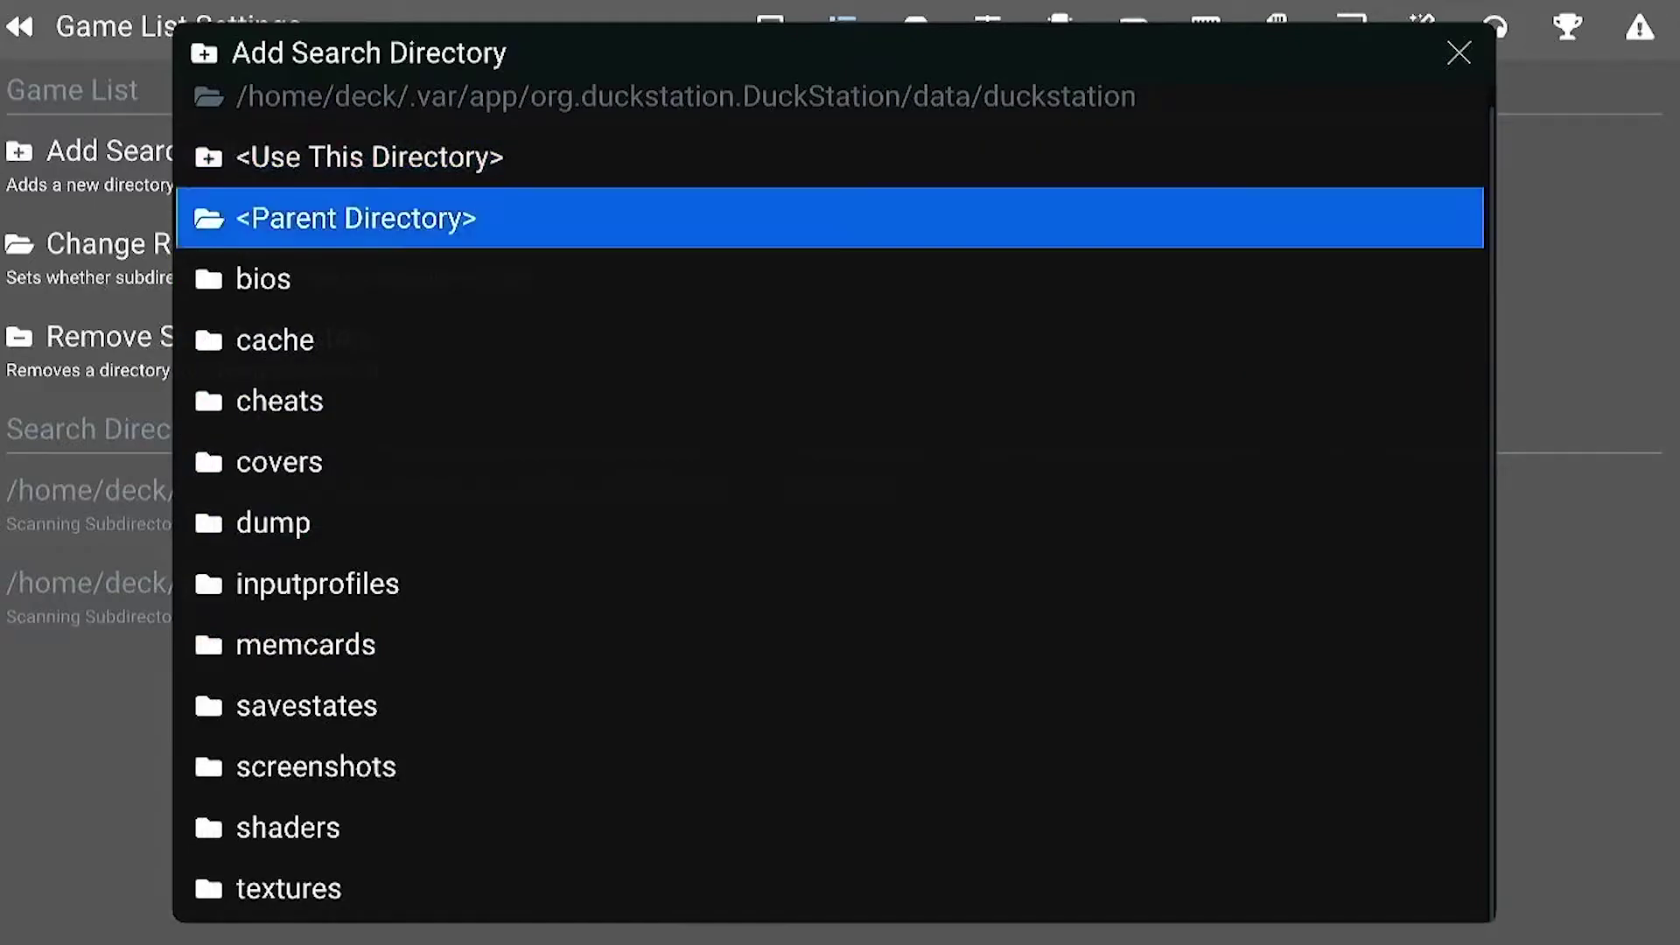
key(Return)
key(Return)
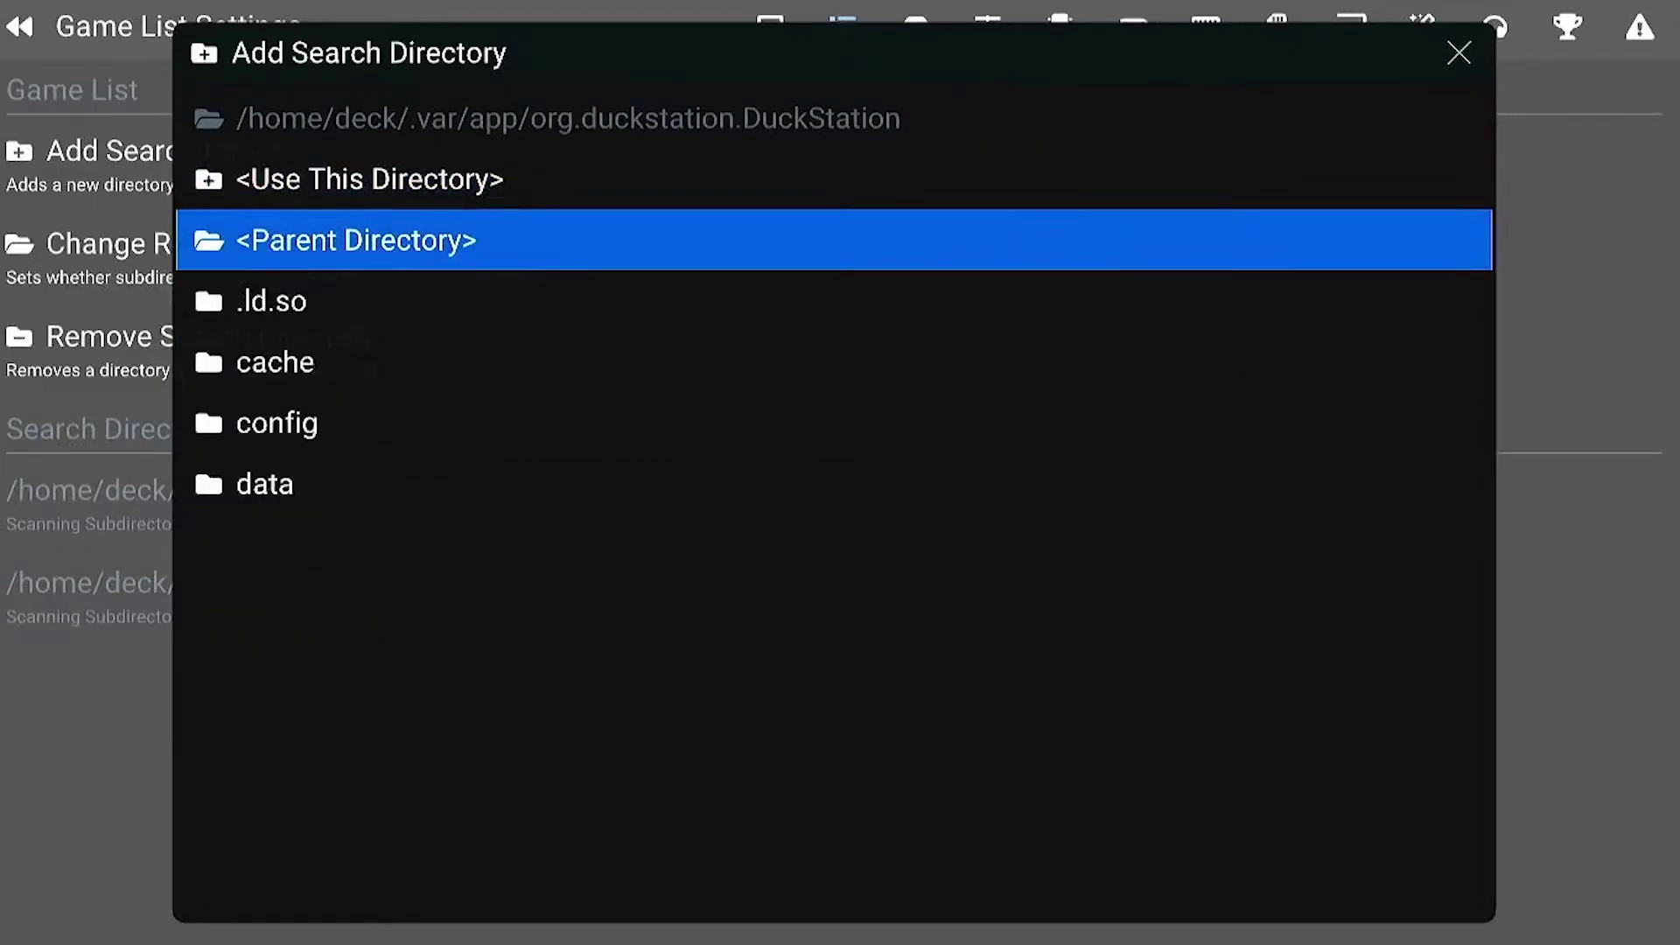
key(Return)
key(Return)
key(Return)
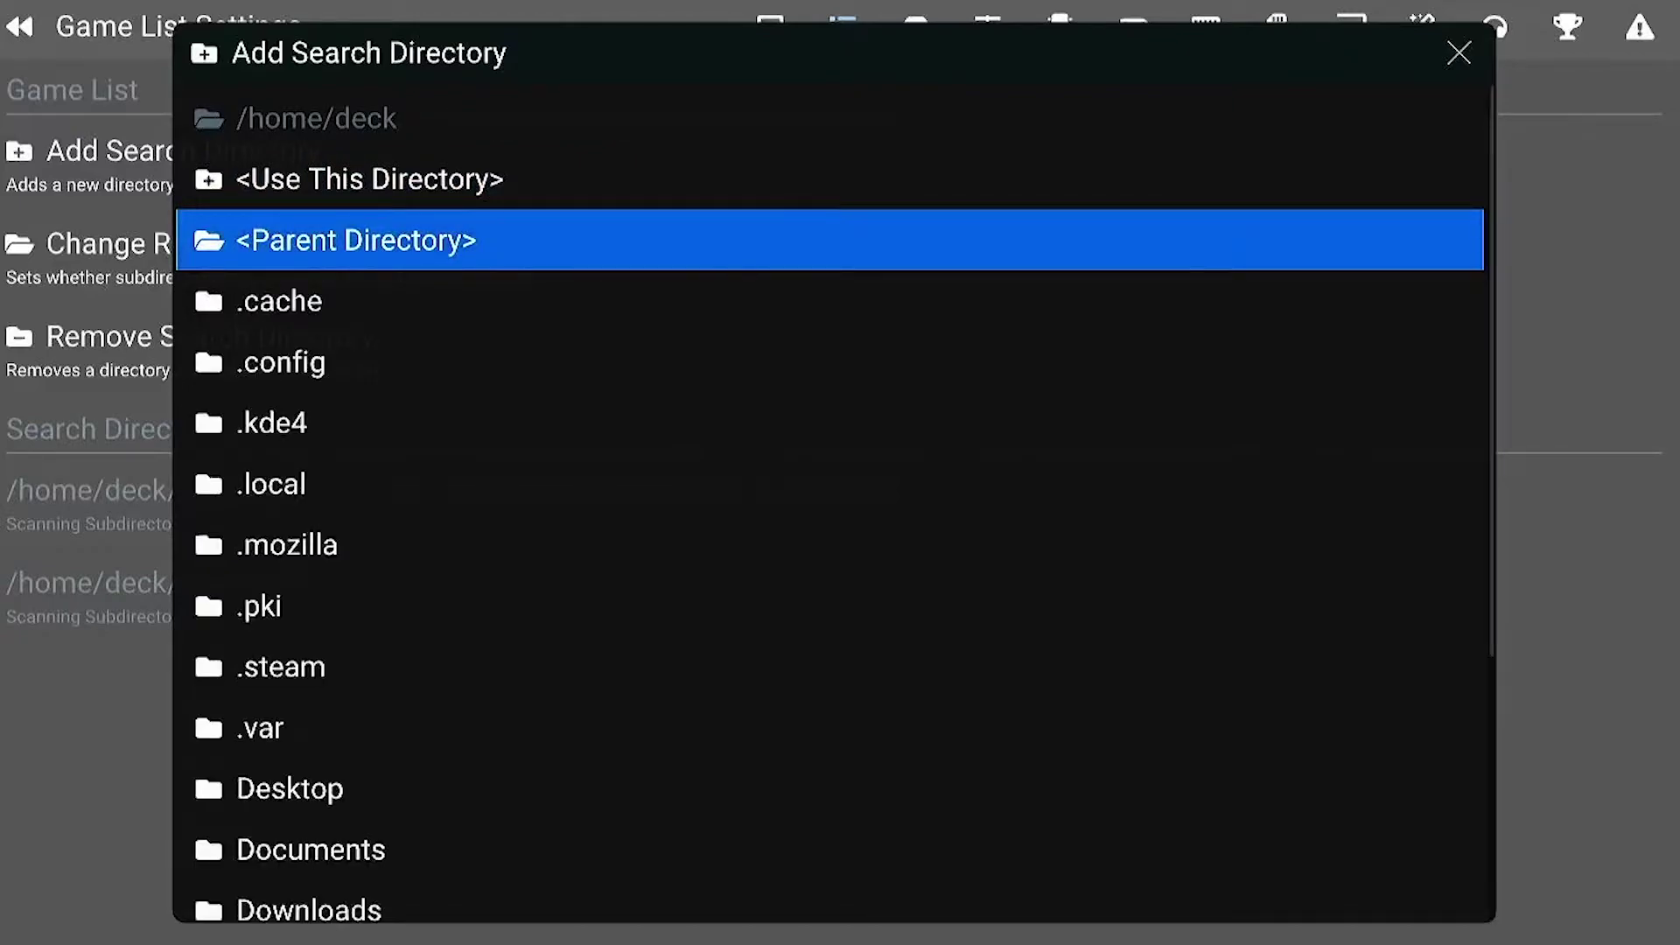
Browse the folders inside /home/deck as candidates for the game search directory
key(Return)
key(Down)
key(Down)
key(Return)
key(Down)
key(Down)
key(Down)
key(Down)
key(Down)
key(Down)
key(Down)
key(Down)
key(Down)
key(Down)
key(Down)
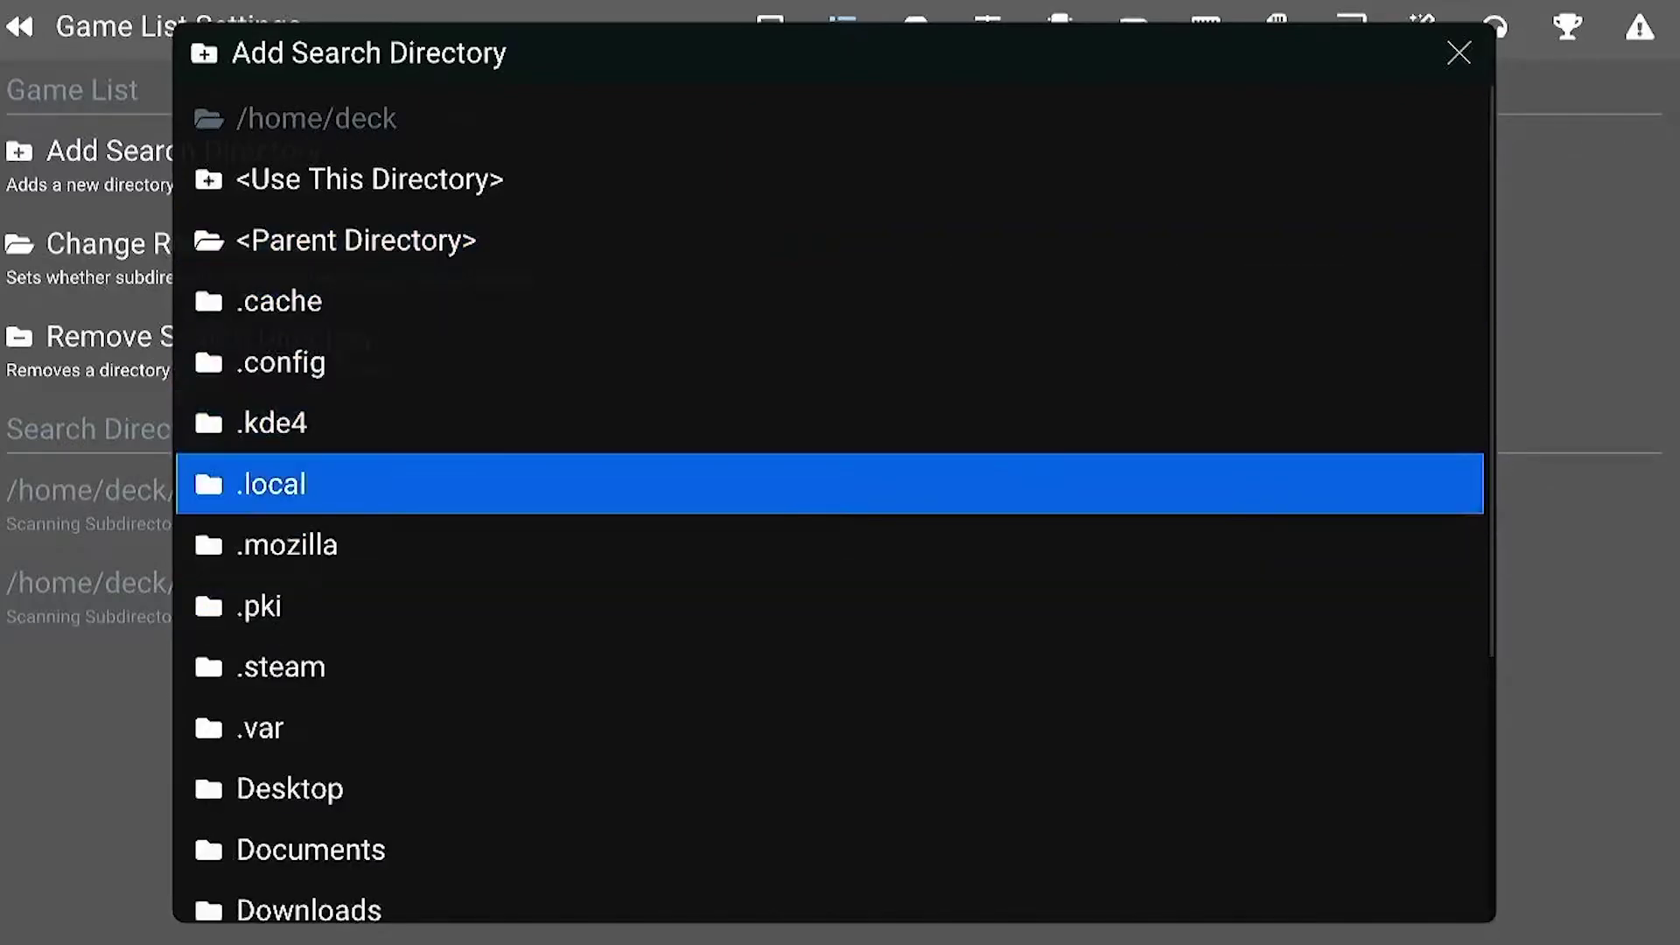
key(Down)
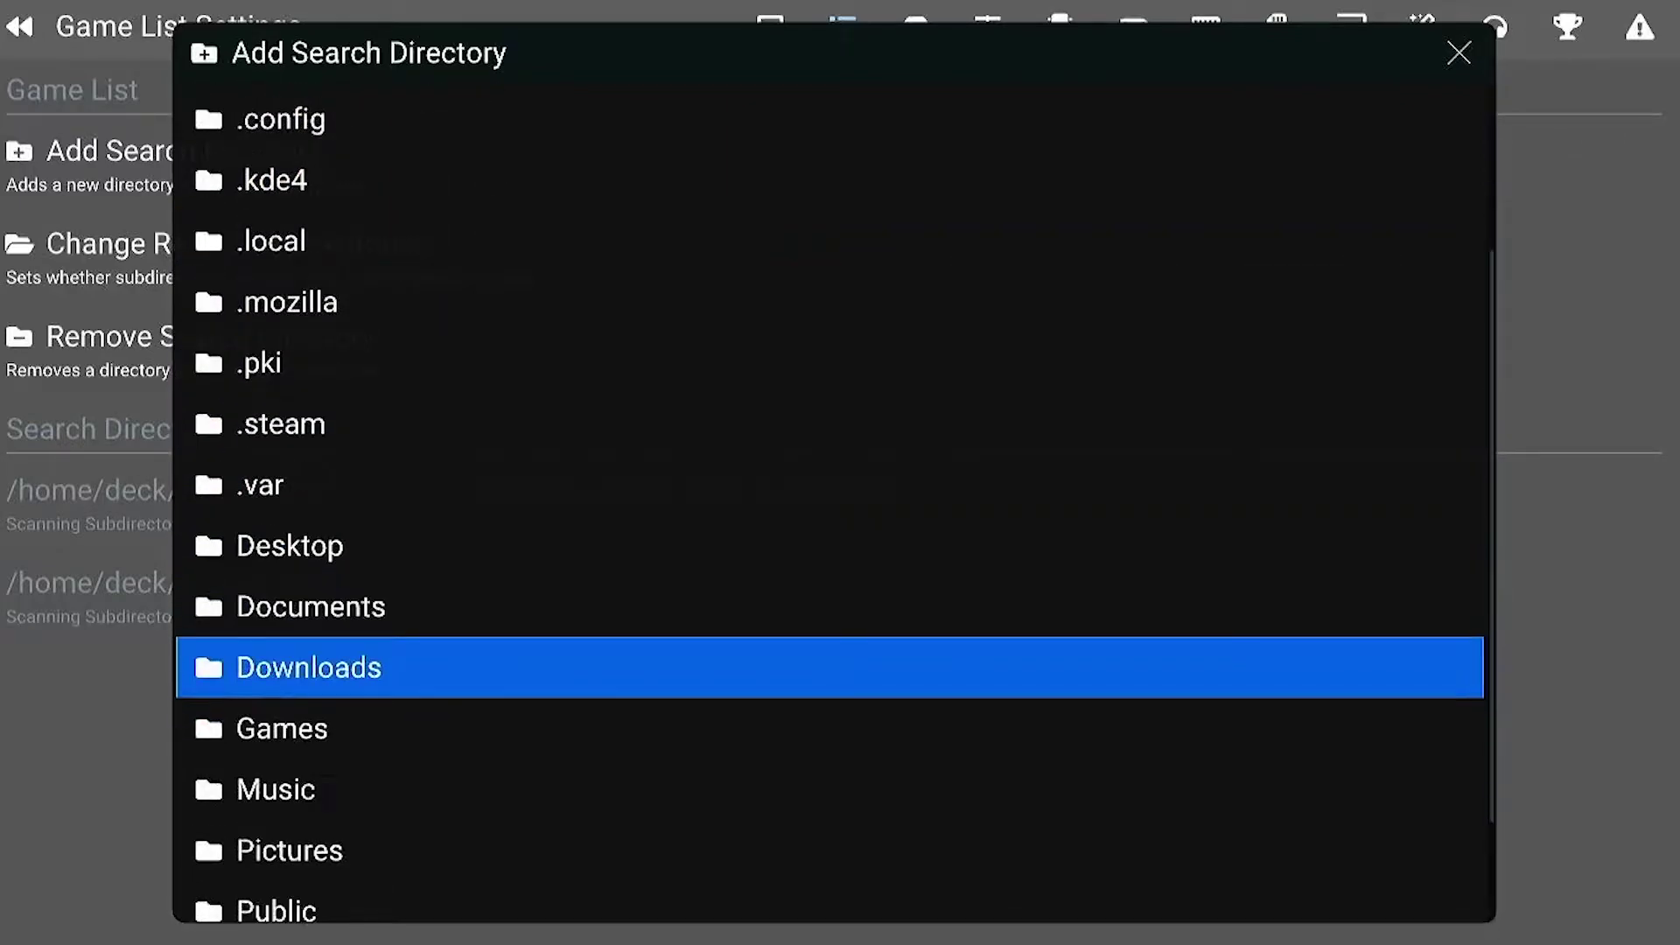
Look inside the Documents folder and leave the directory browser without adding a search directory
key(Up)
key(Return)
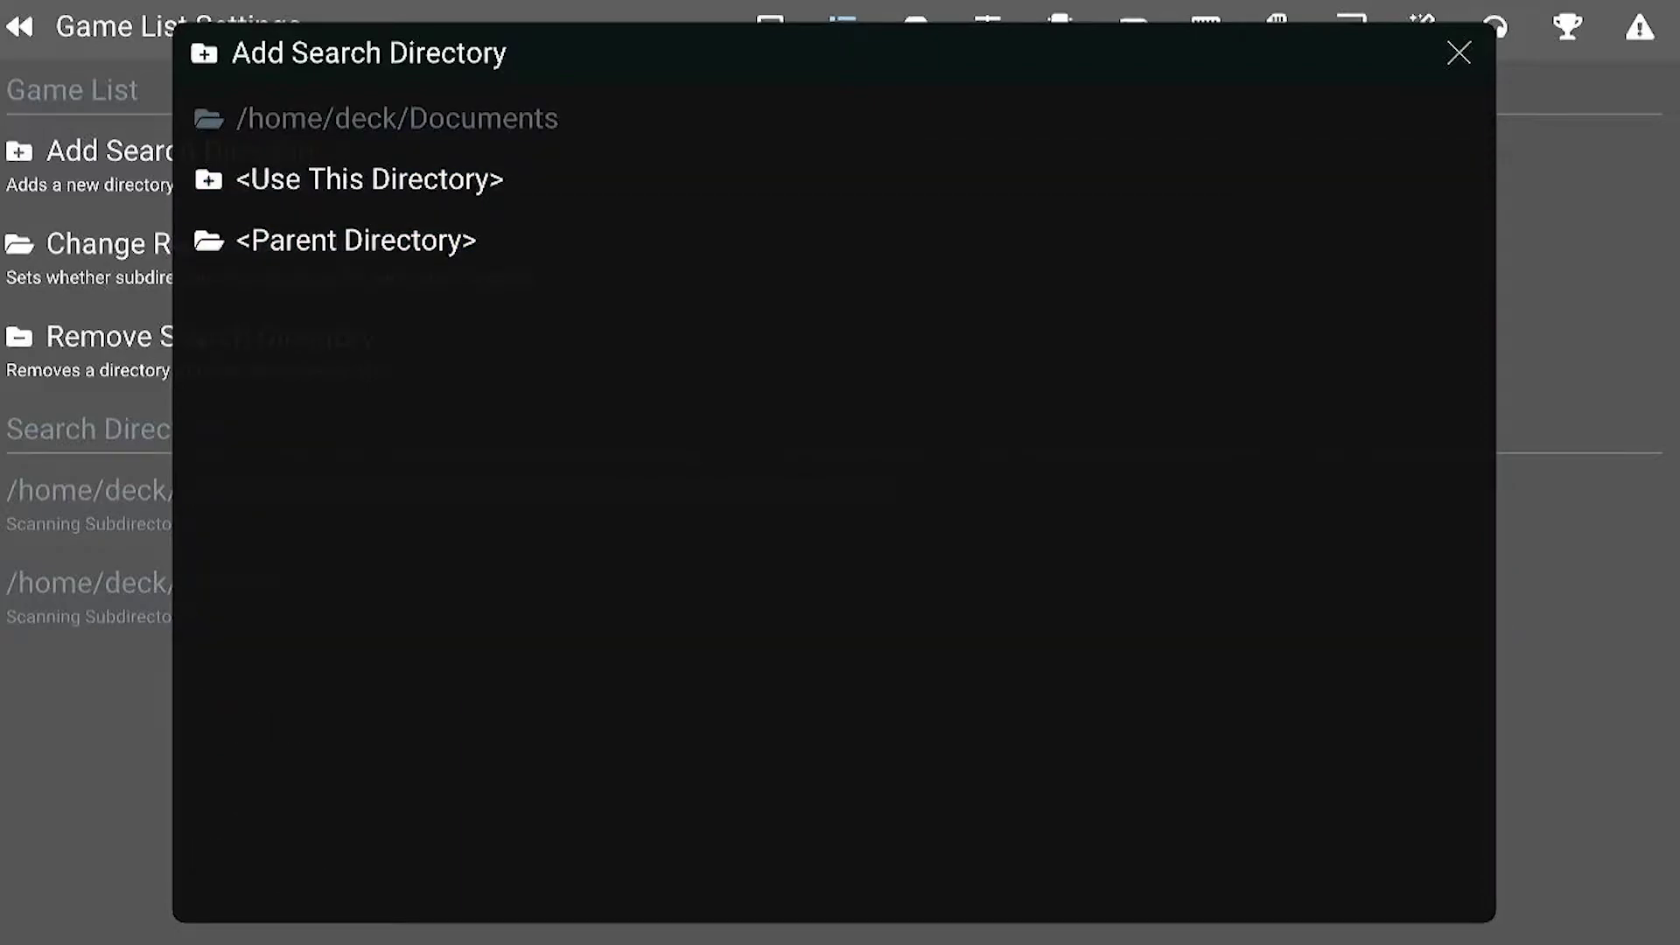
key(Down)
key(Up)
key(Up)
key(Escape)
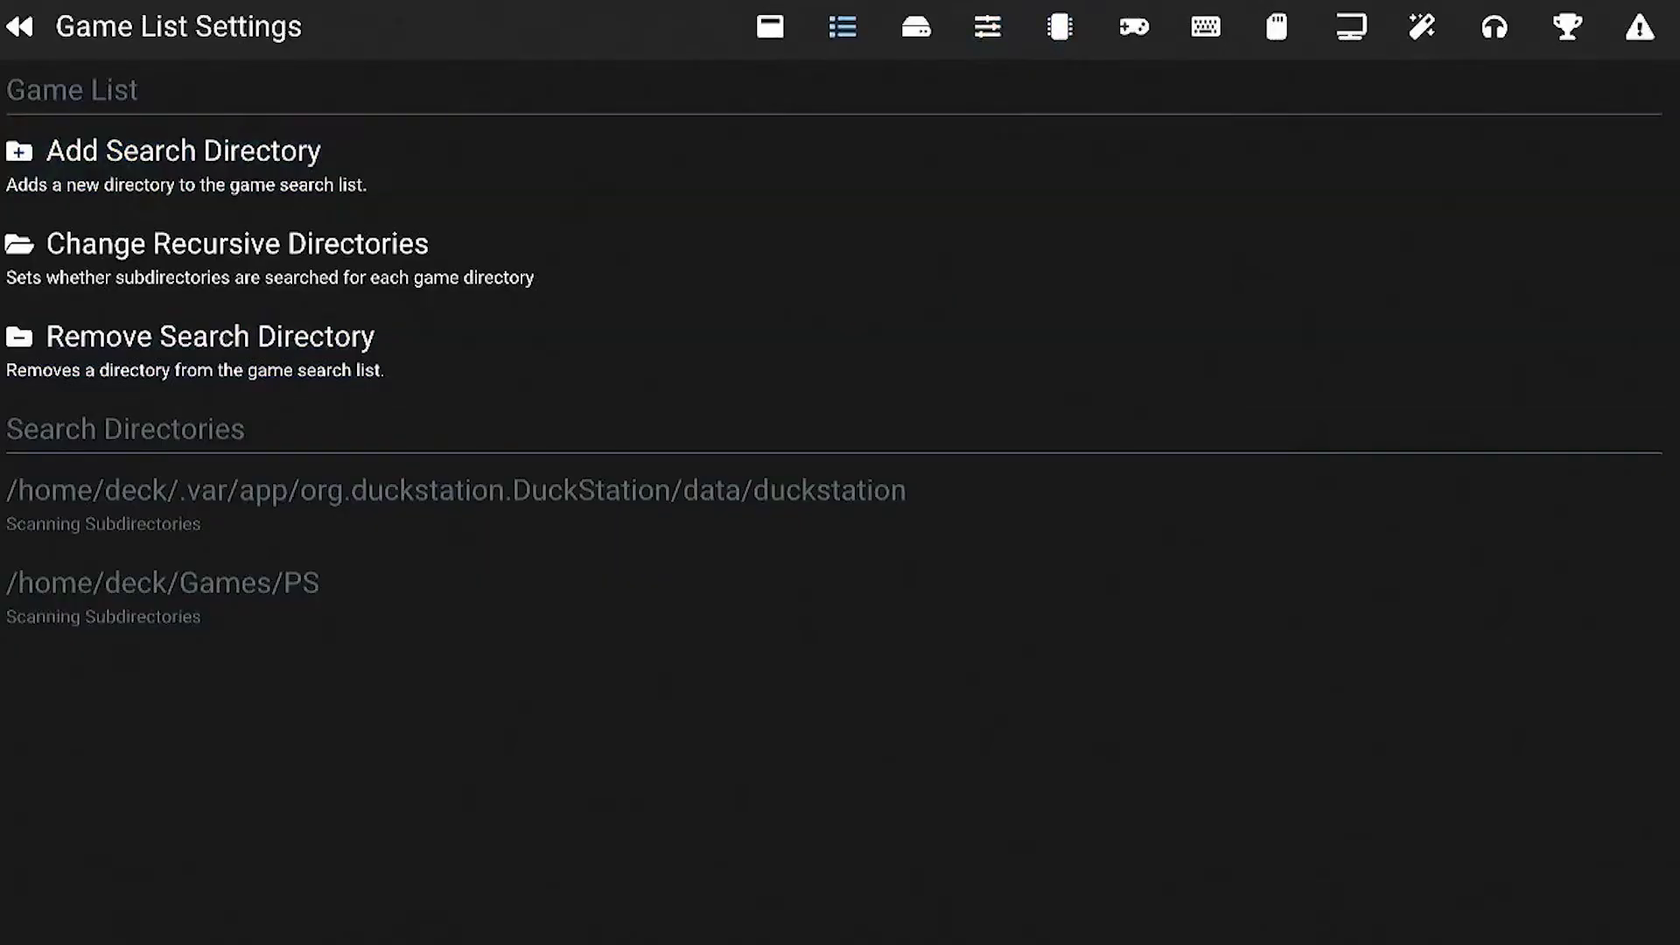
Switch to Console Settings and review the region, execution mode, overclocking and CD-ROM read speedup options
key(Right)
key(Right)
key(Left)
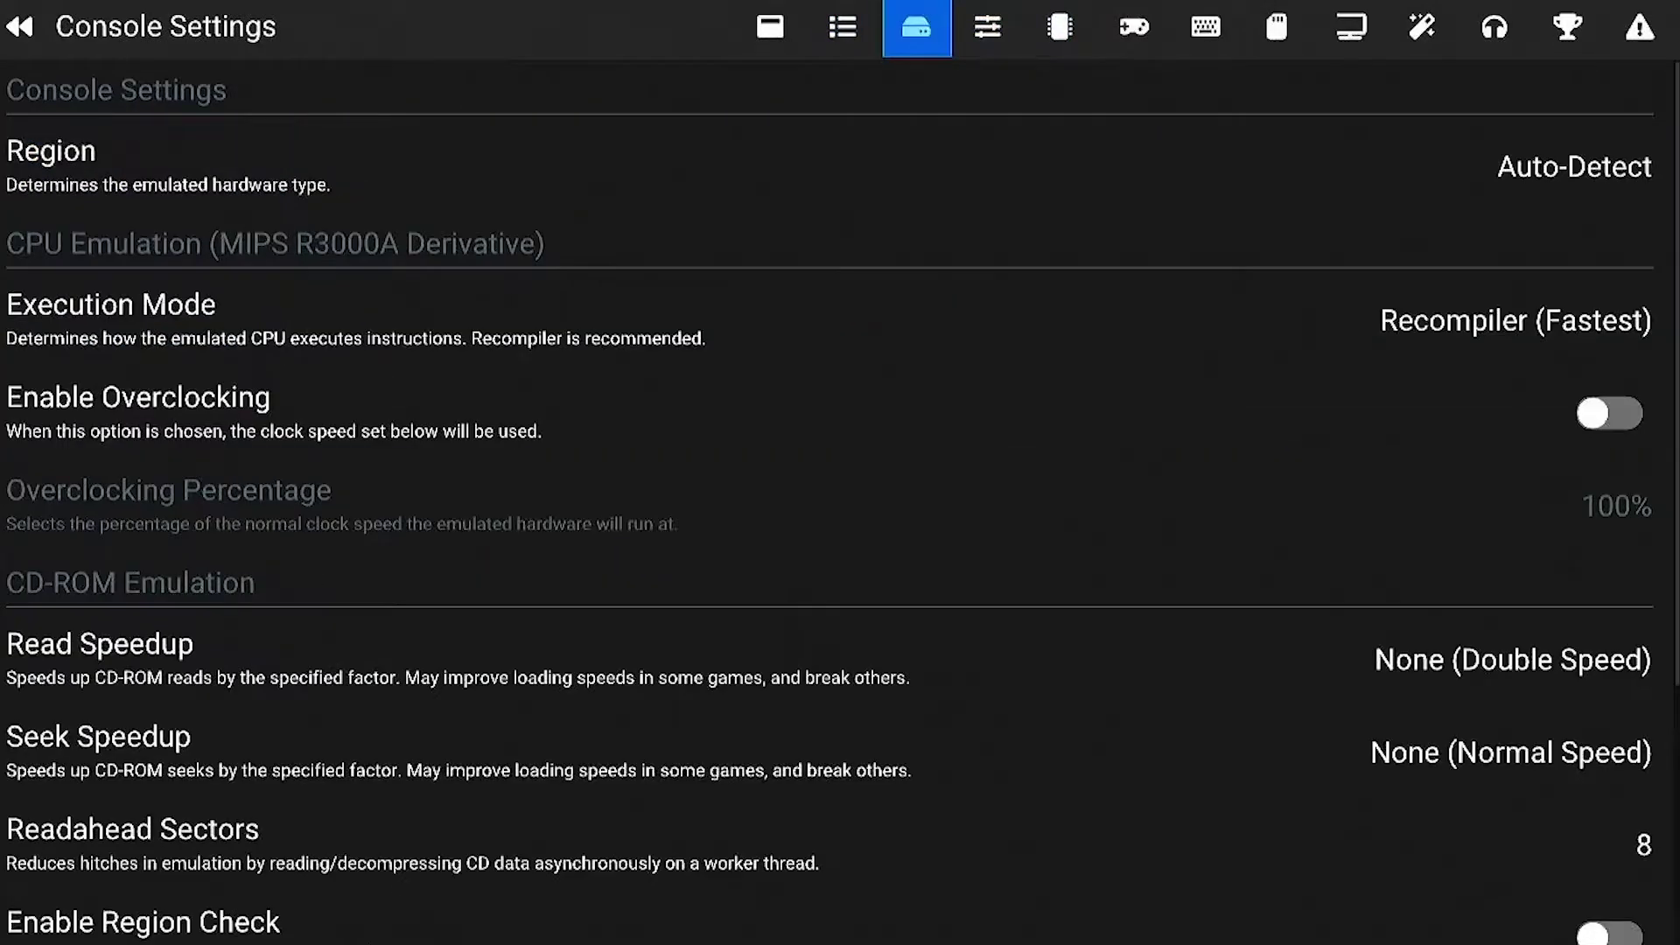
key(Down)
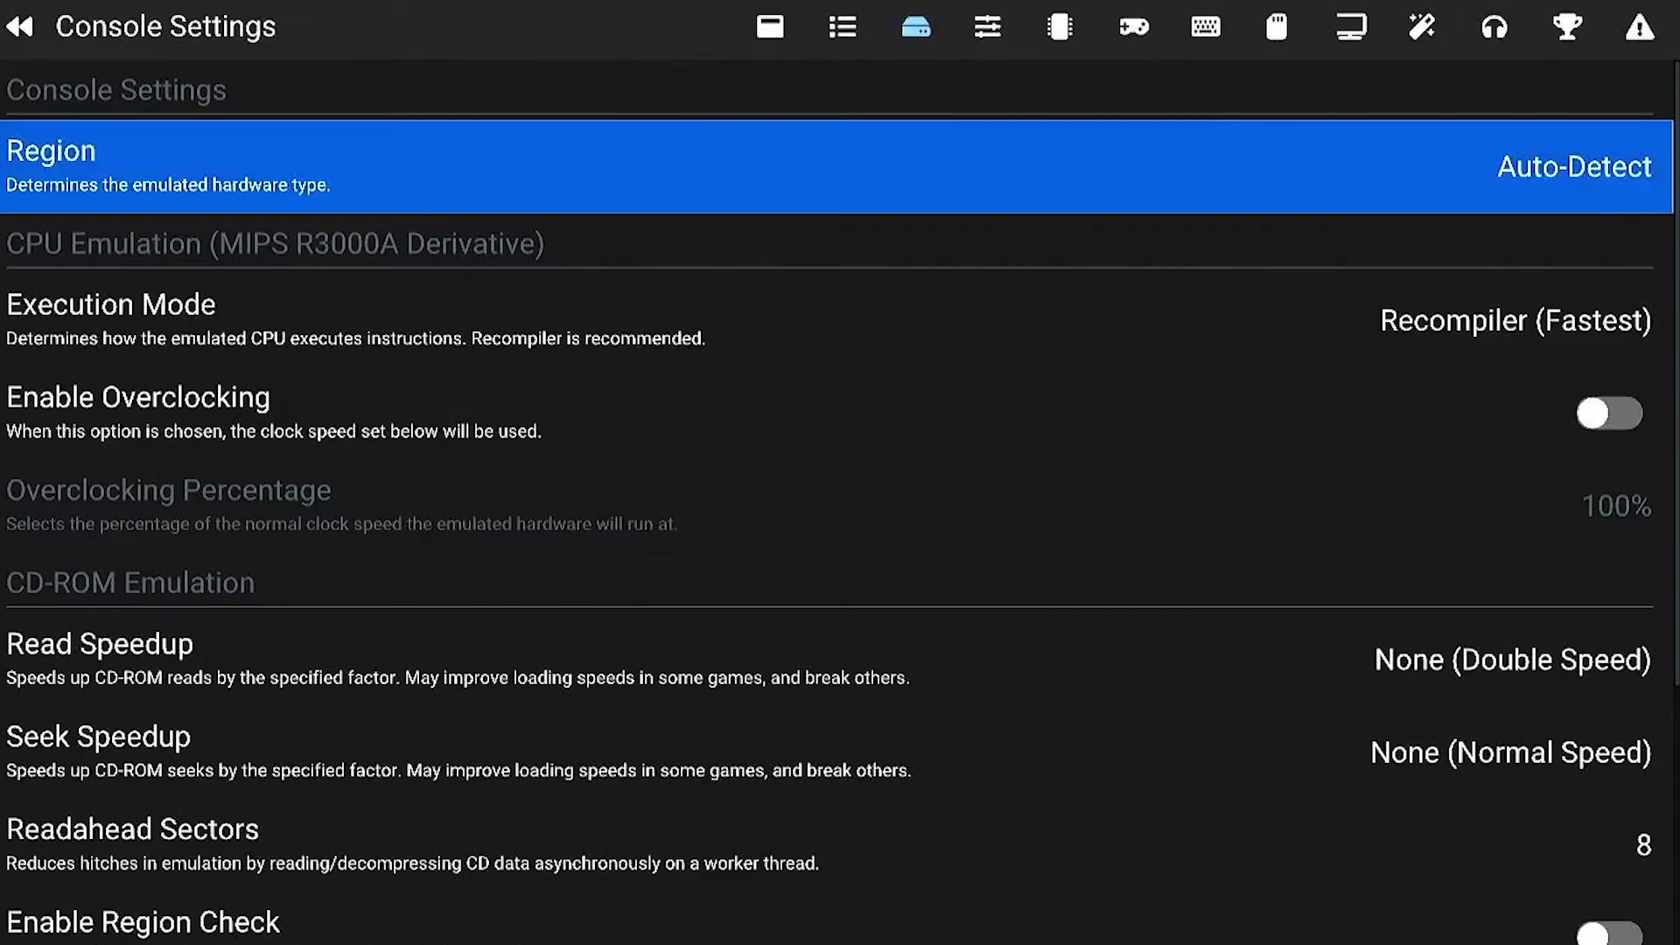
key(Down)
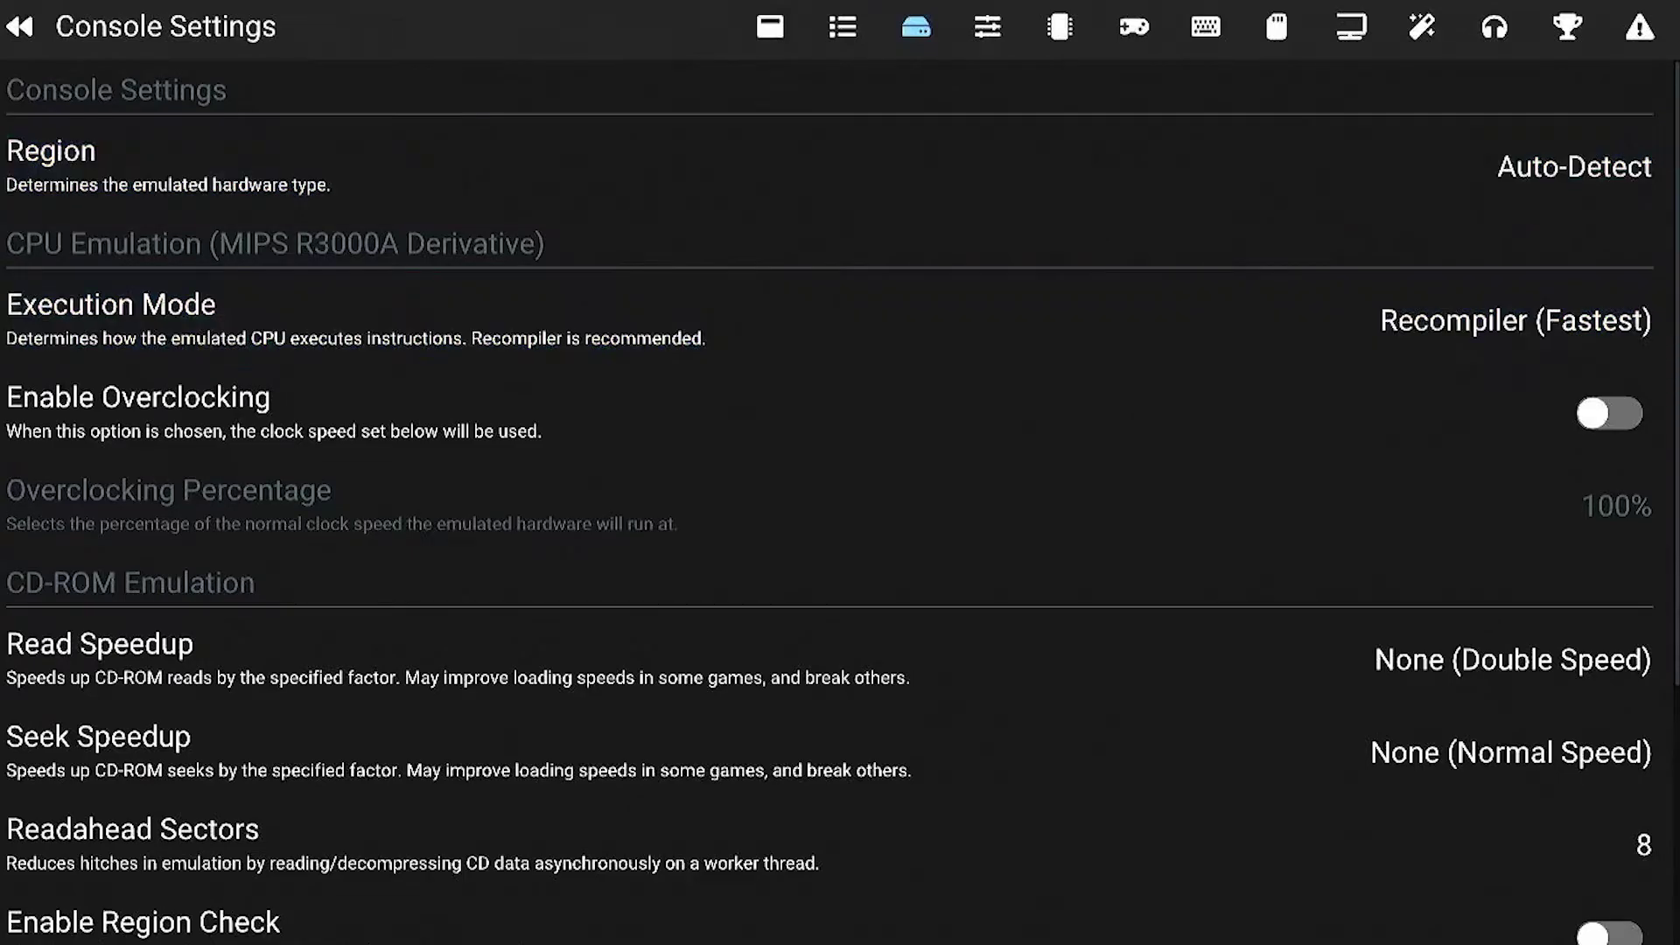
key(Down)
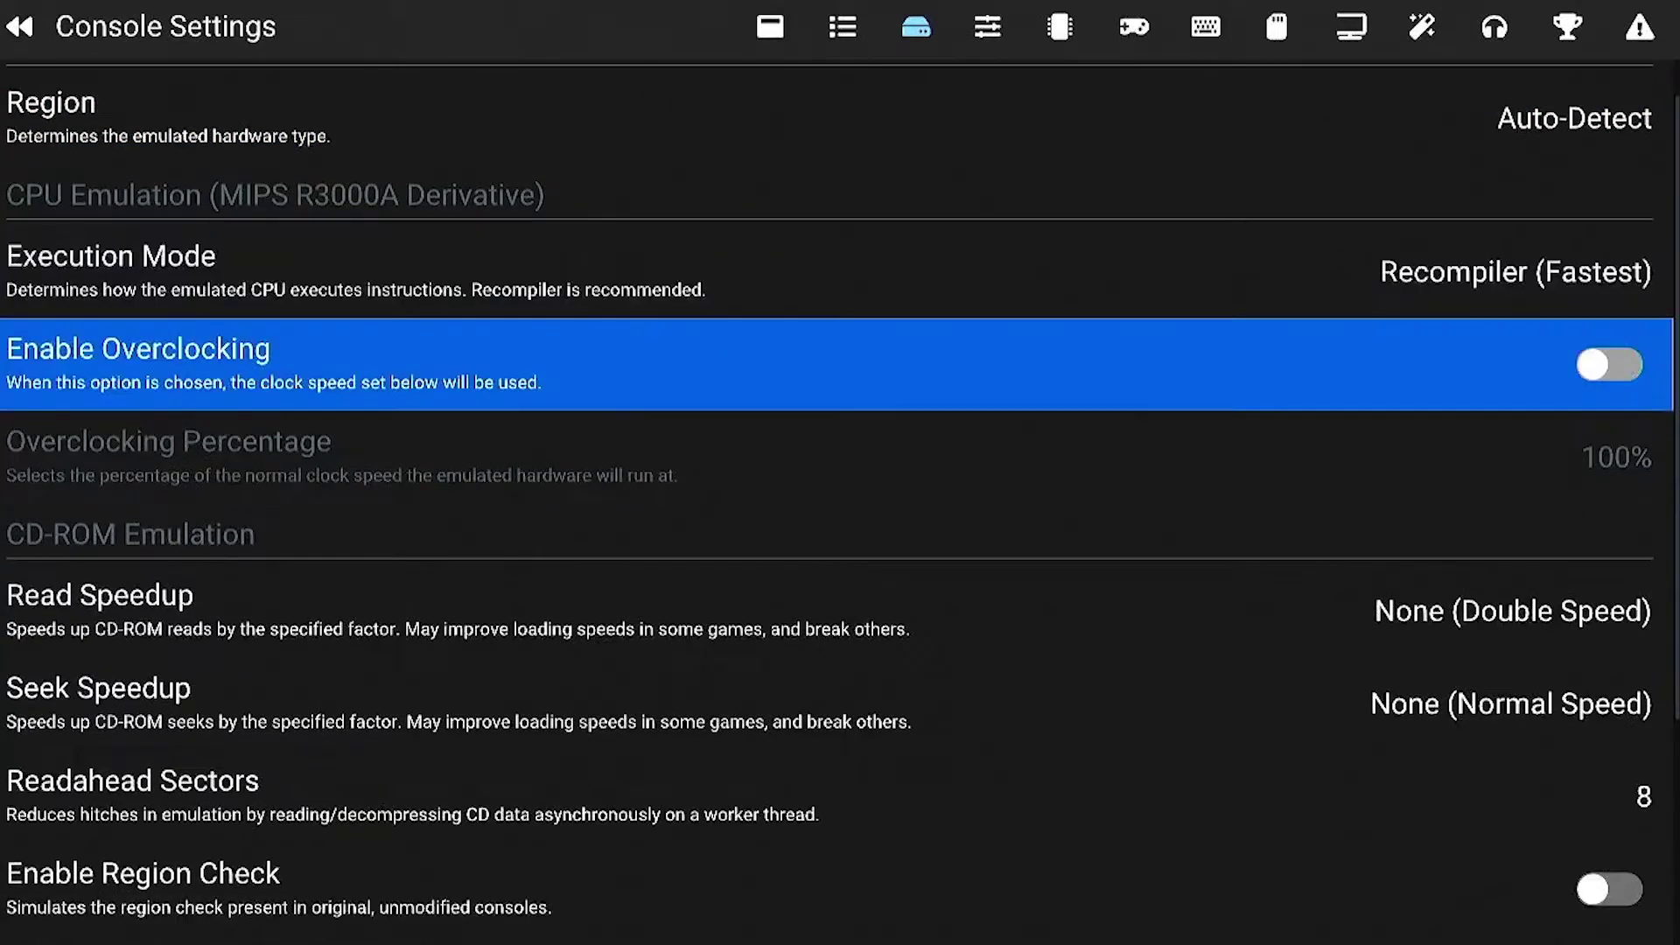
key(Down)
key(Down)
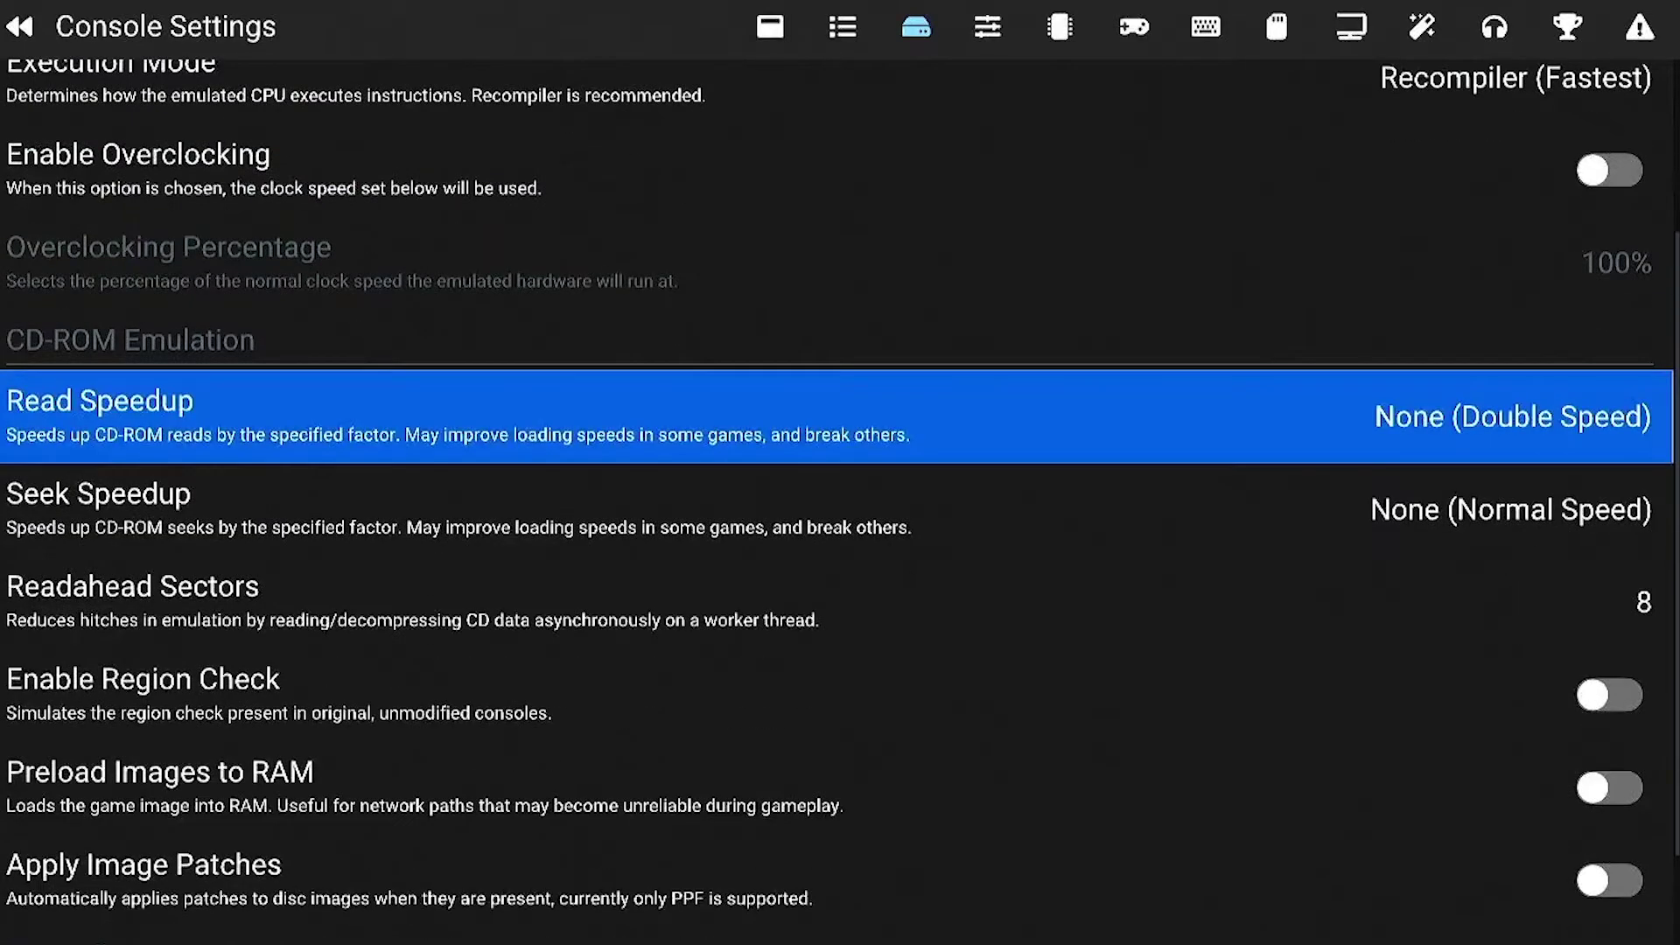
Switch to Emulation Settings and review the speed control, rewinding and runahead options
key(Up)
key(Up)
key(Up)
key(Up)
key(Up)
key(Right)
key(Right)
key(Down)
key(Down)
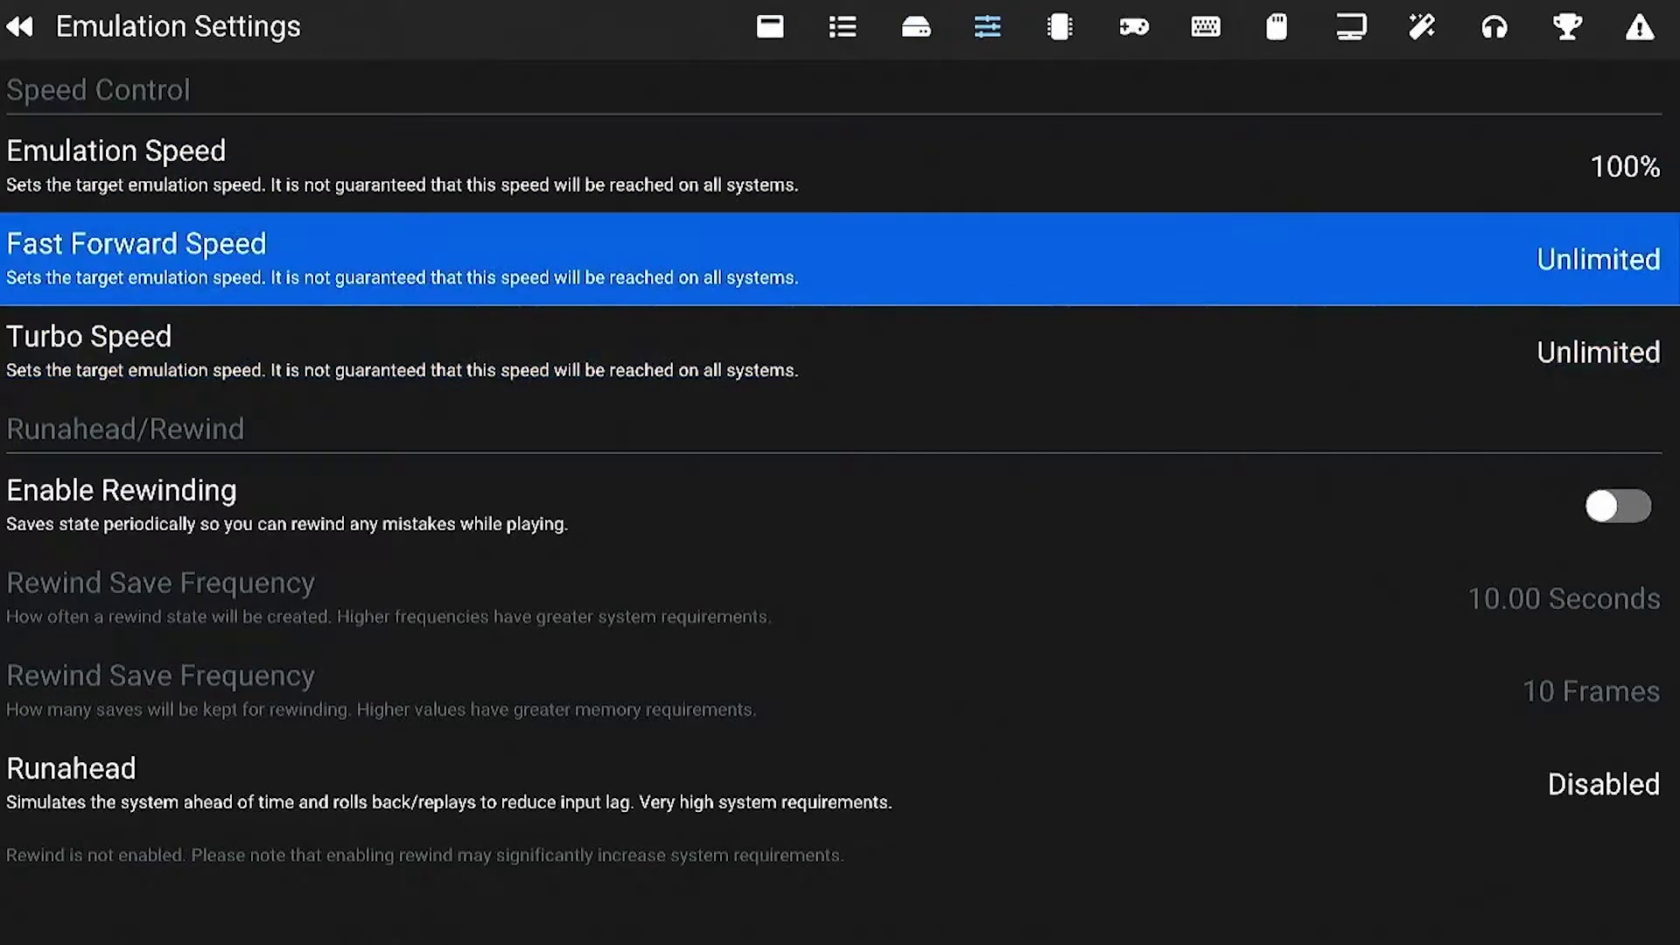
key(Down)
key(Down)
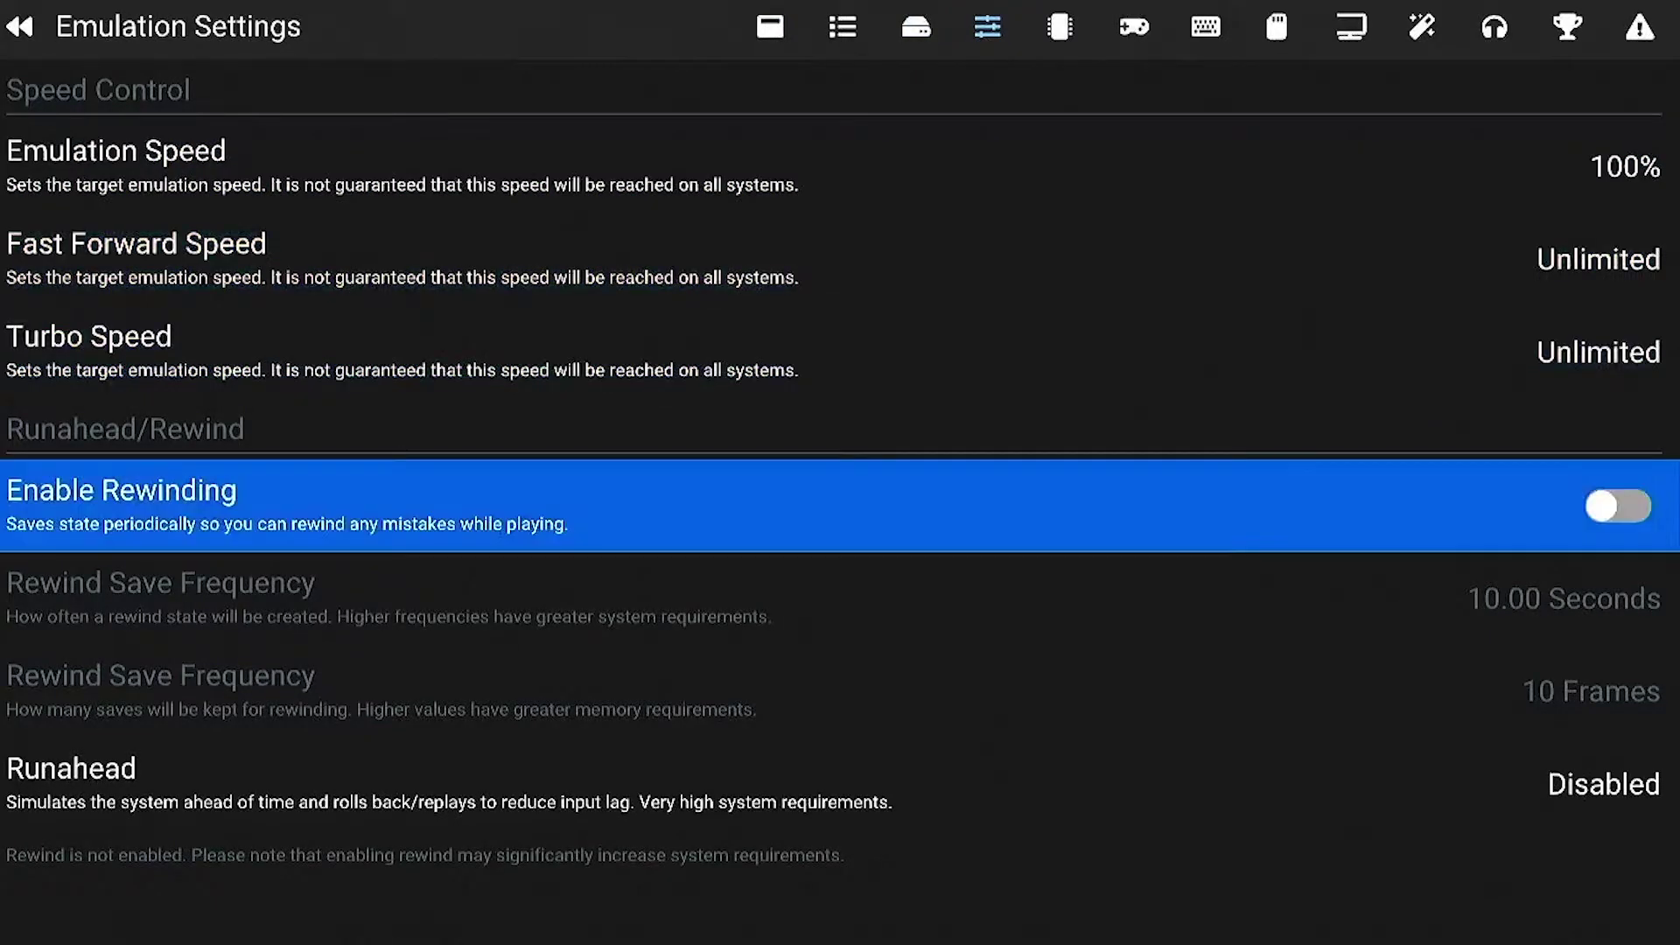
key(Down)
Switch to BIOS Settings and review the BIOS choices for each region and the BIOS directory
key(Up)
key(Up)
key(Up)
key(Page_Down)
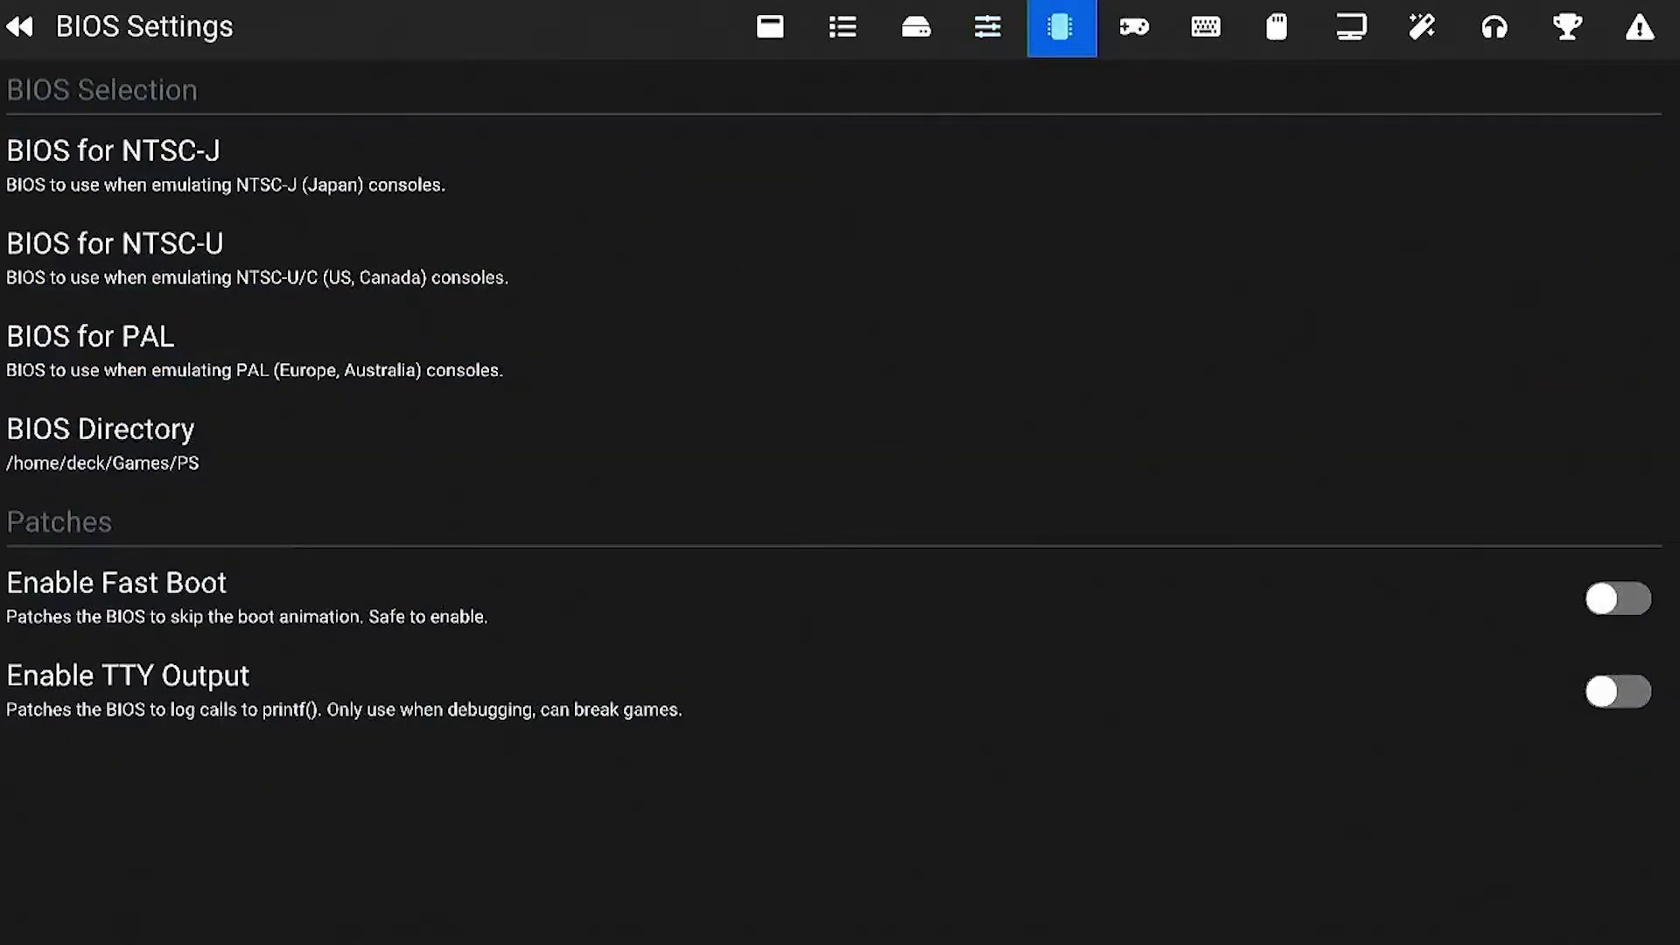
key(Down)
key(Down)
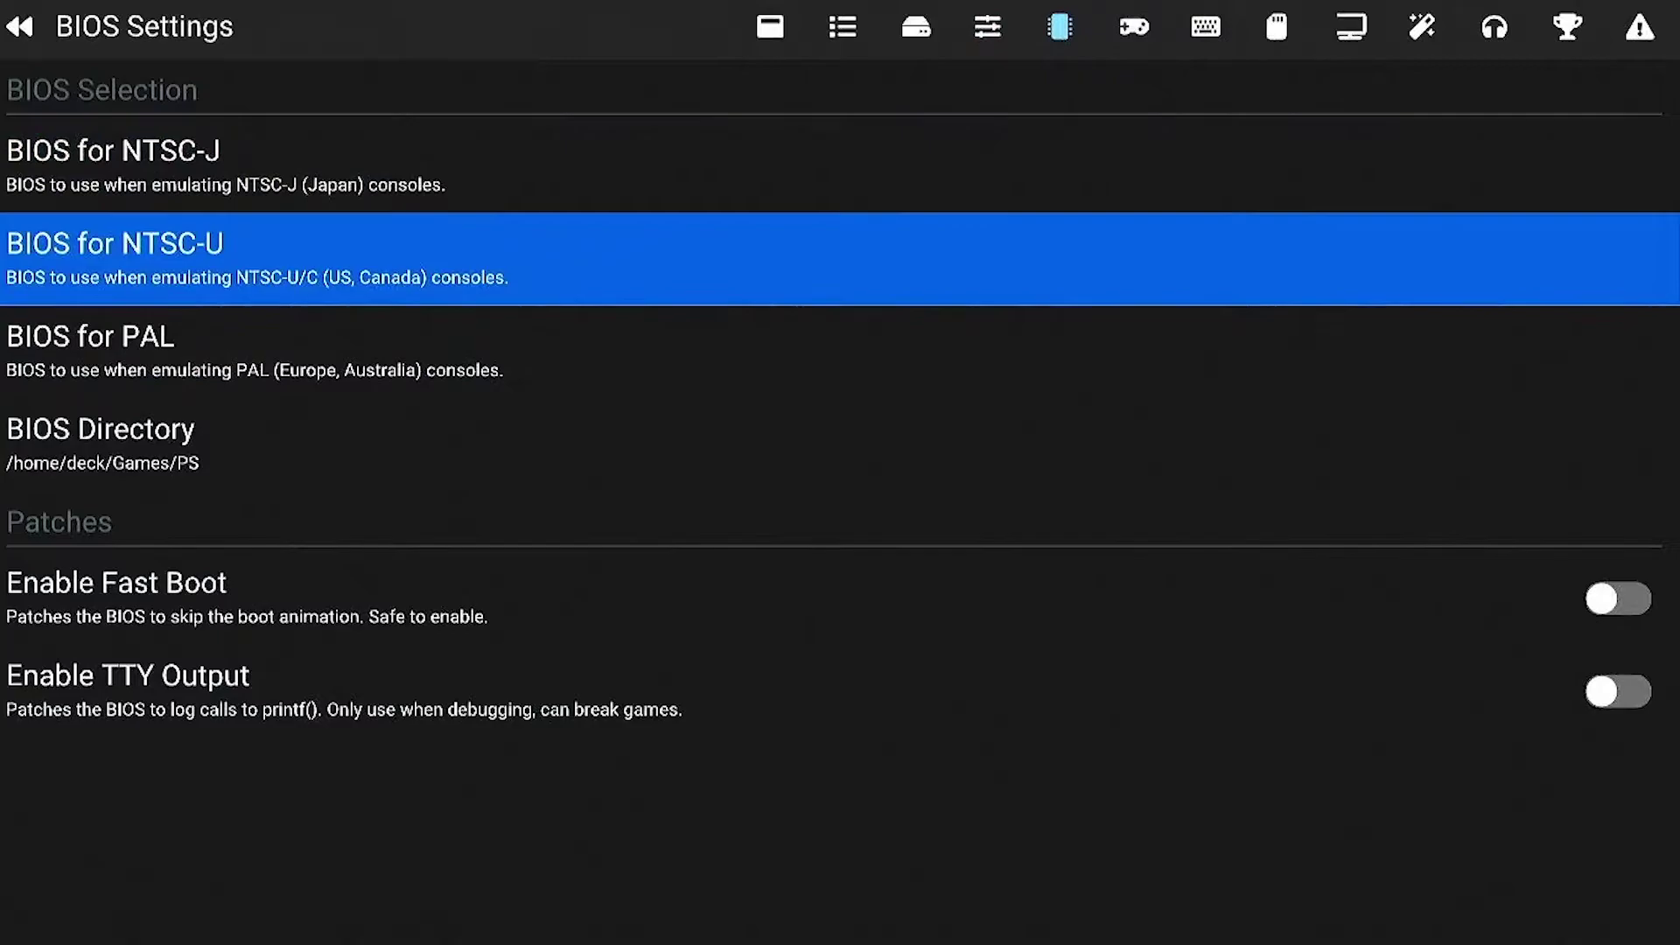
key(Down)
key(Down)
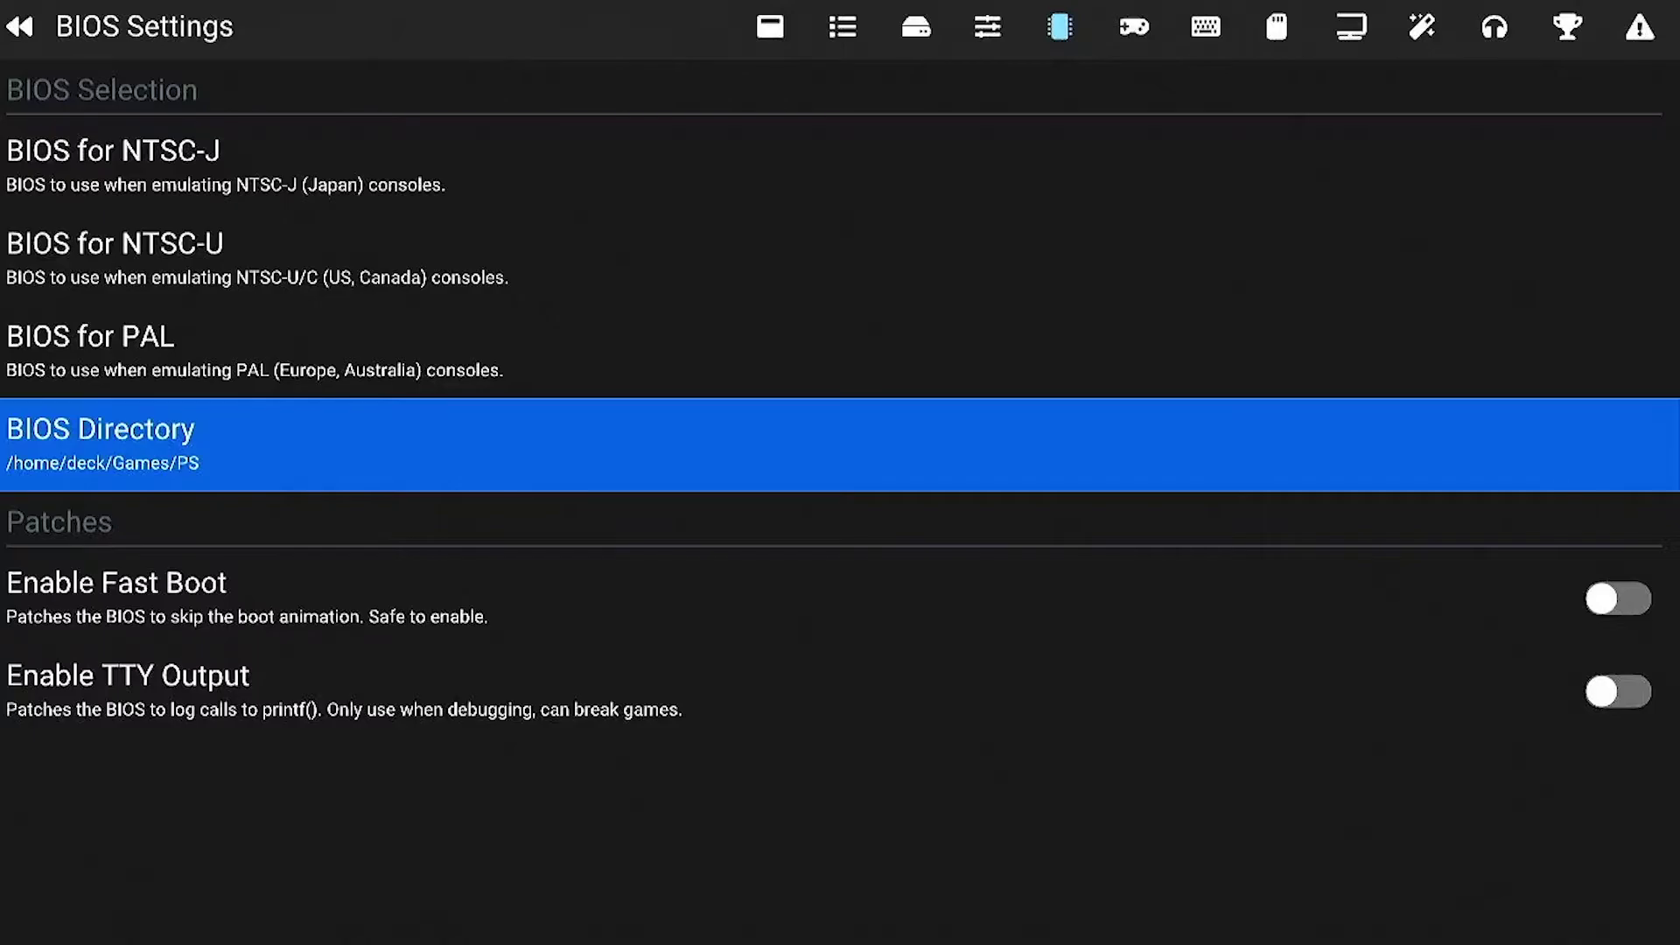
Switch to Controller Settings and go to the controller type of Port 1
key(Up)
key(Up)
key(Up)
key(Up)
key(Right)
key(Return)
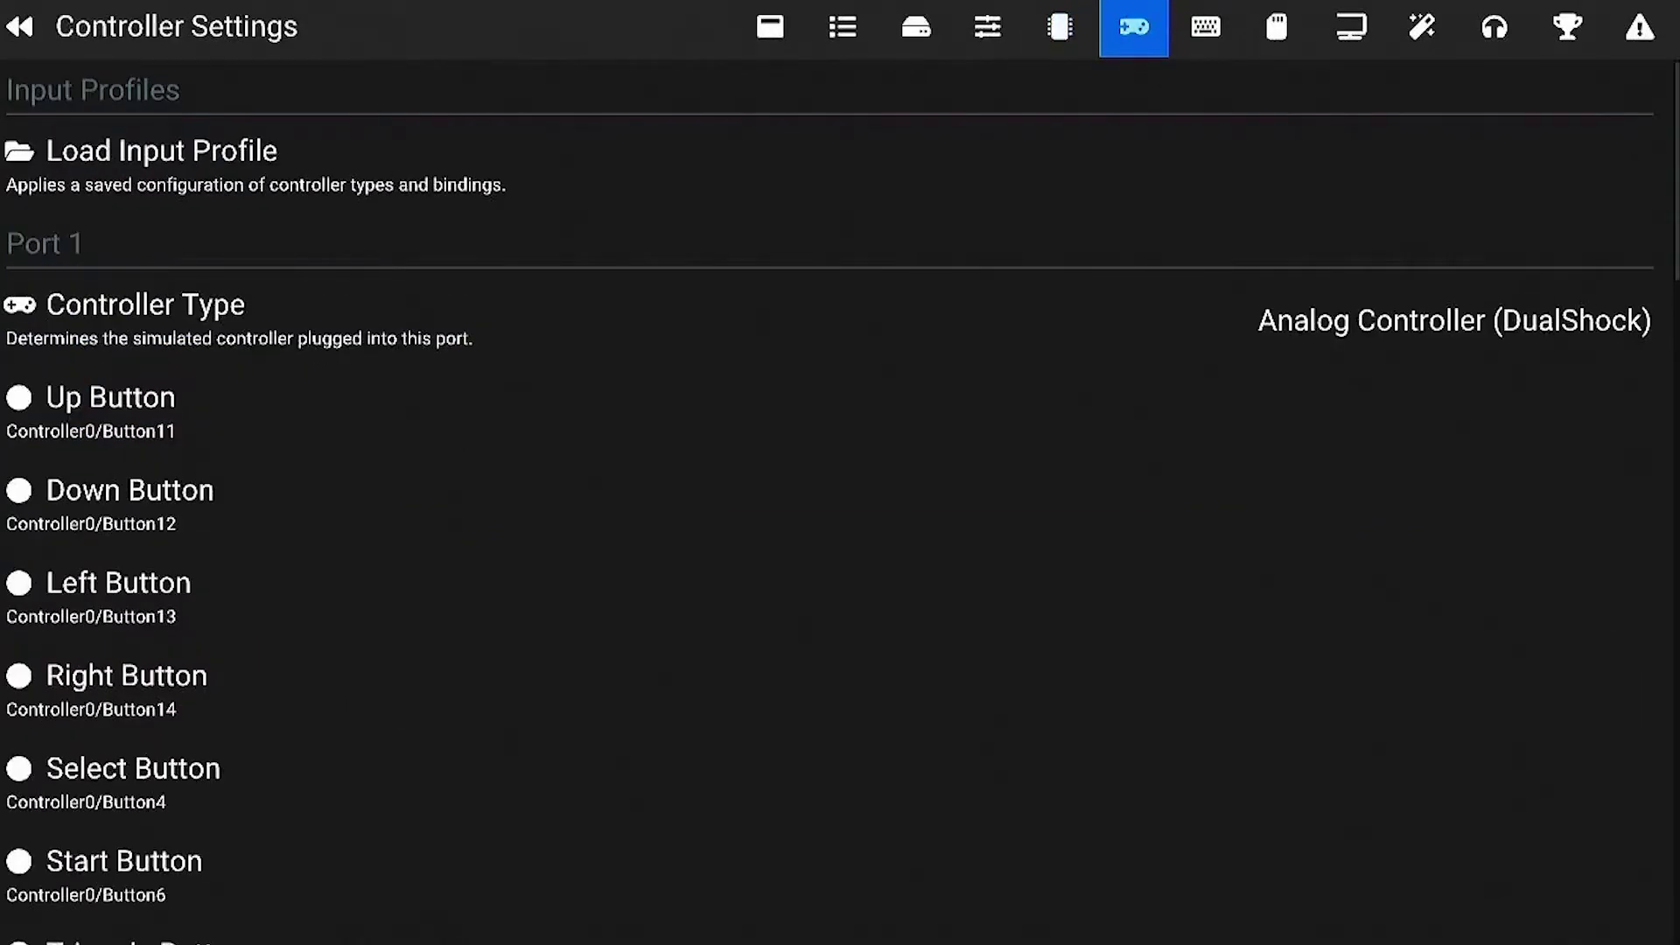
key(Down)
key(Down)
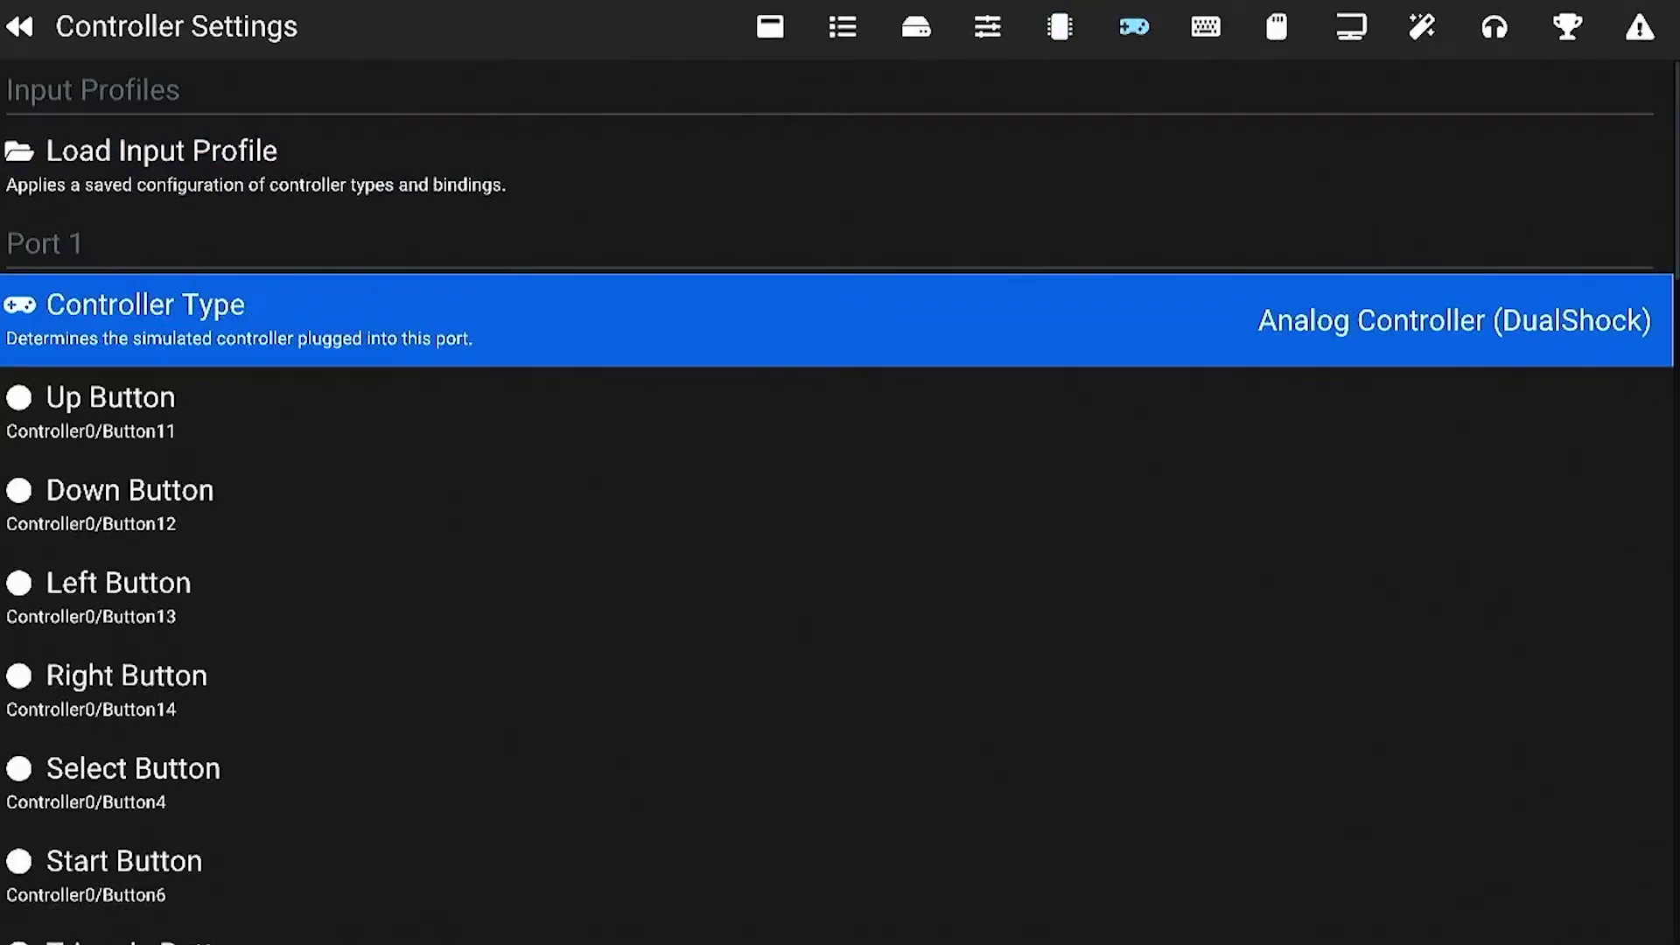
Check the controller types available for Port 1 and keep Analog Controller (DualShock)
key(Return)
key(Down)
key(Up)
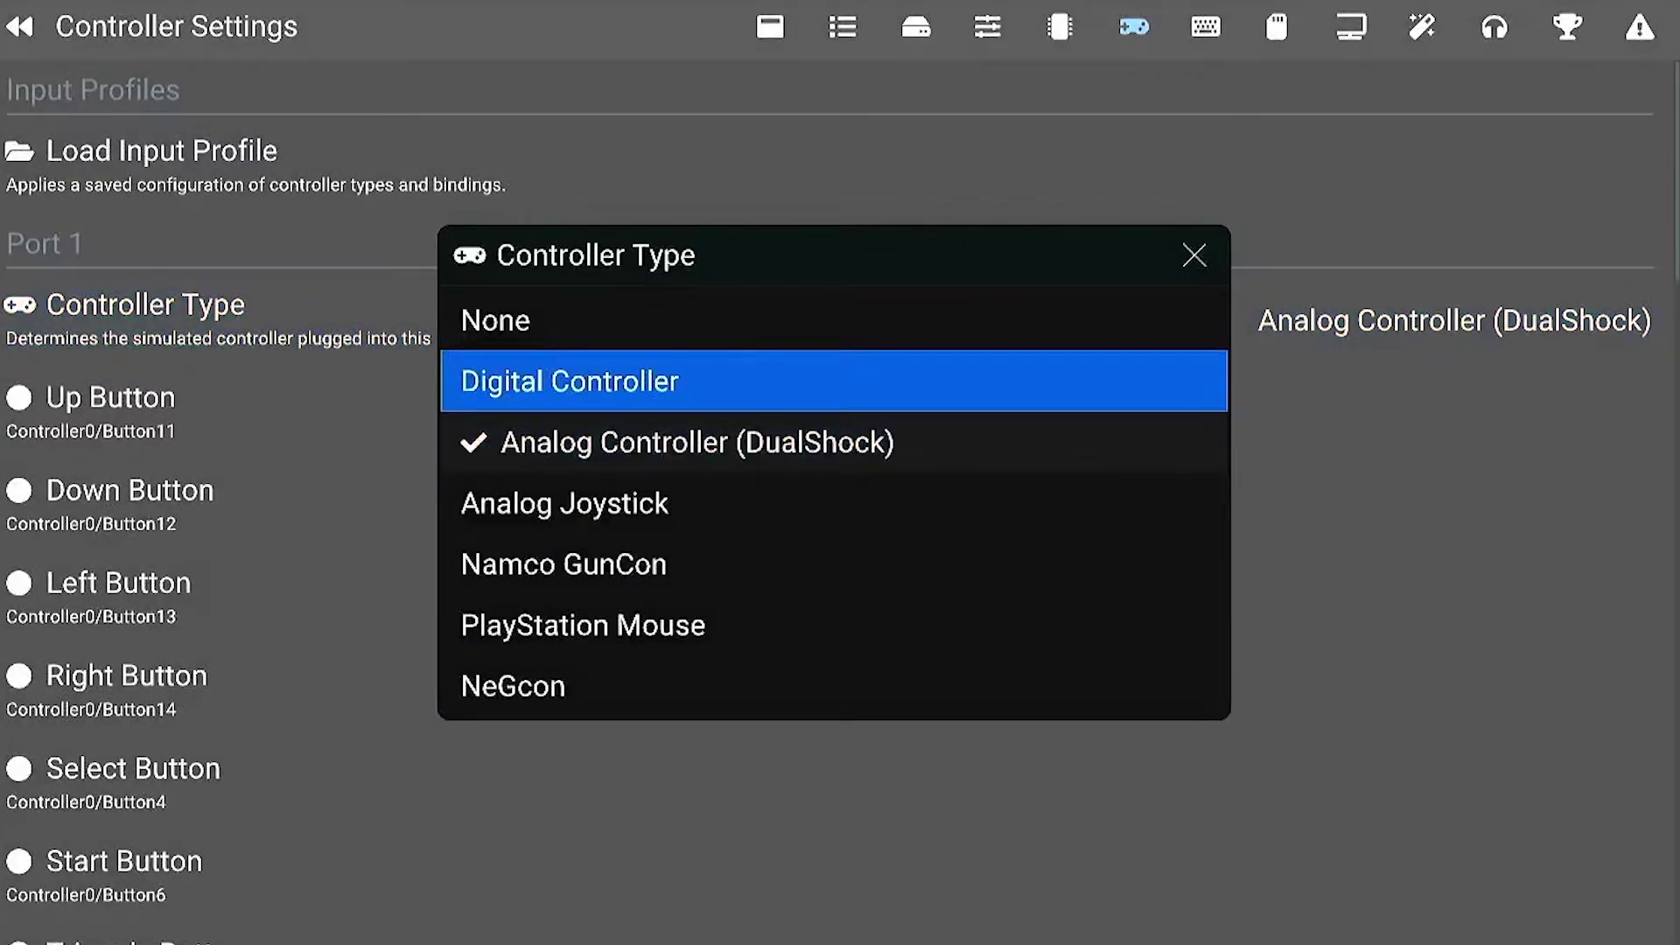
key(Up)
key(Down)
key(Down)
key(Tab)
key(Return)
Review the Port 1 bindings of the directional, Select and Start buttons
key(Down)
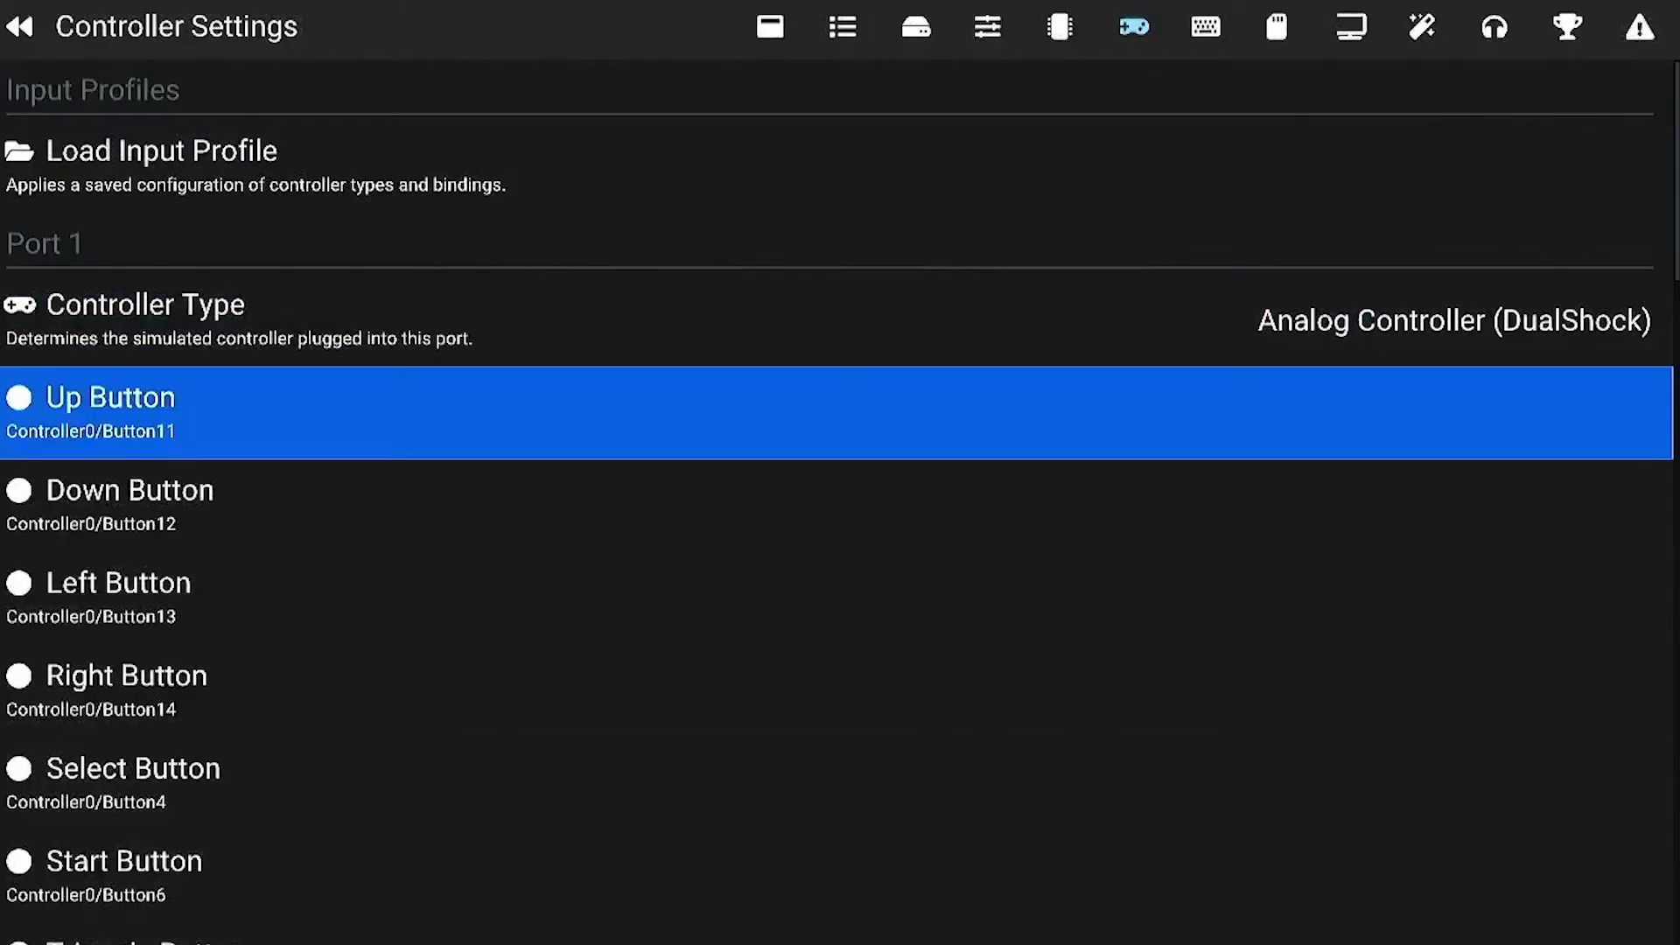
scroll(840, 499, down, 1)
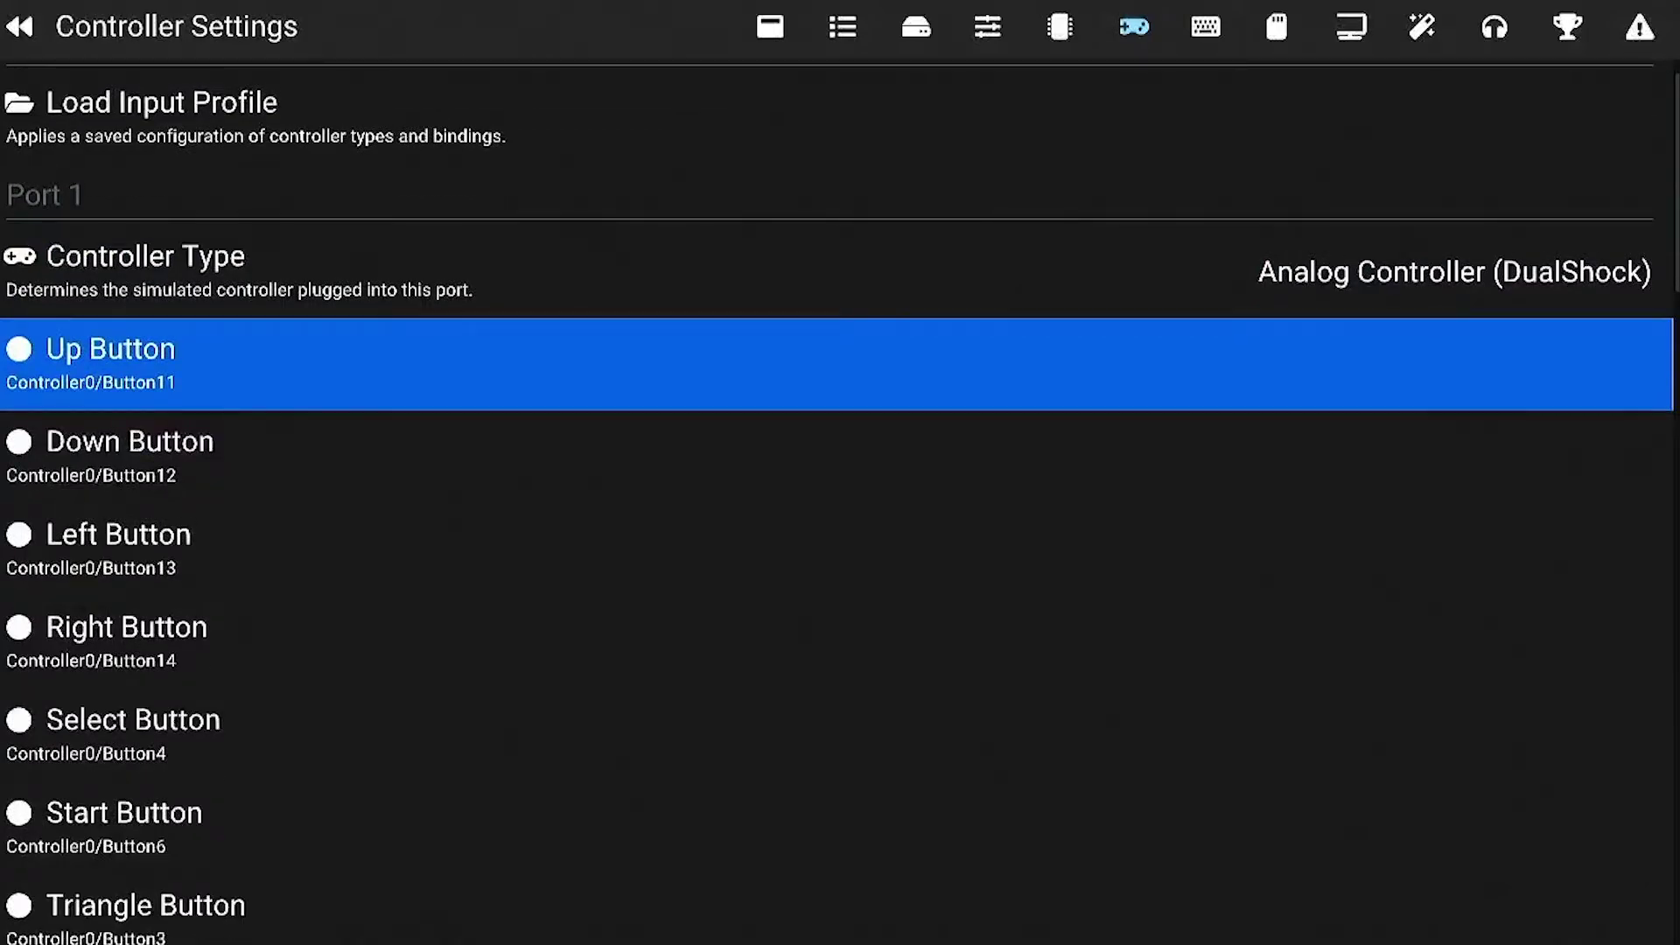
key(Down)
key(Up)
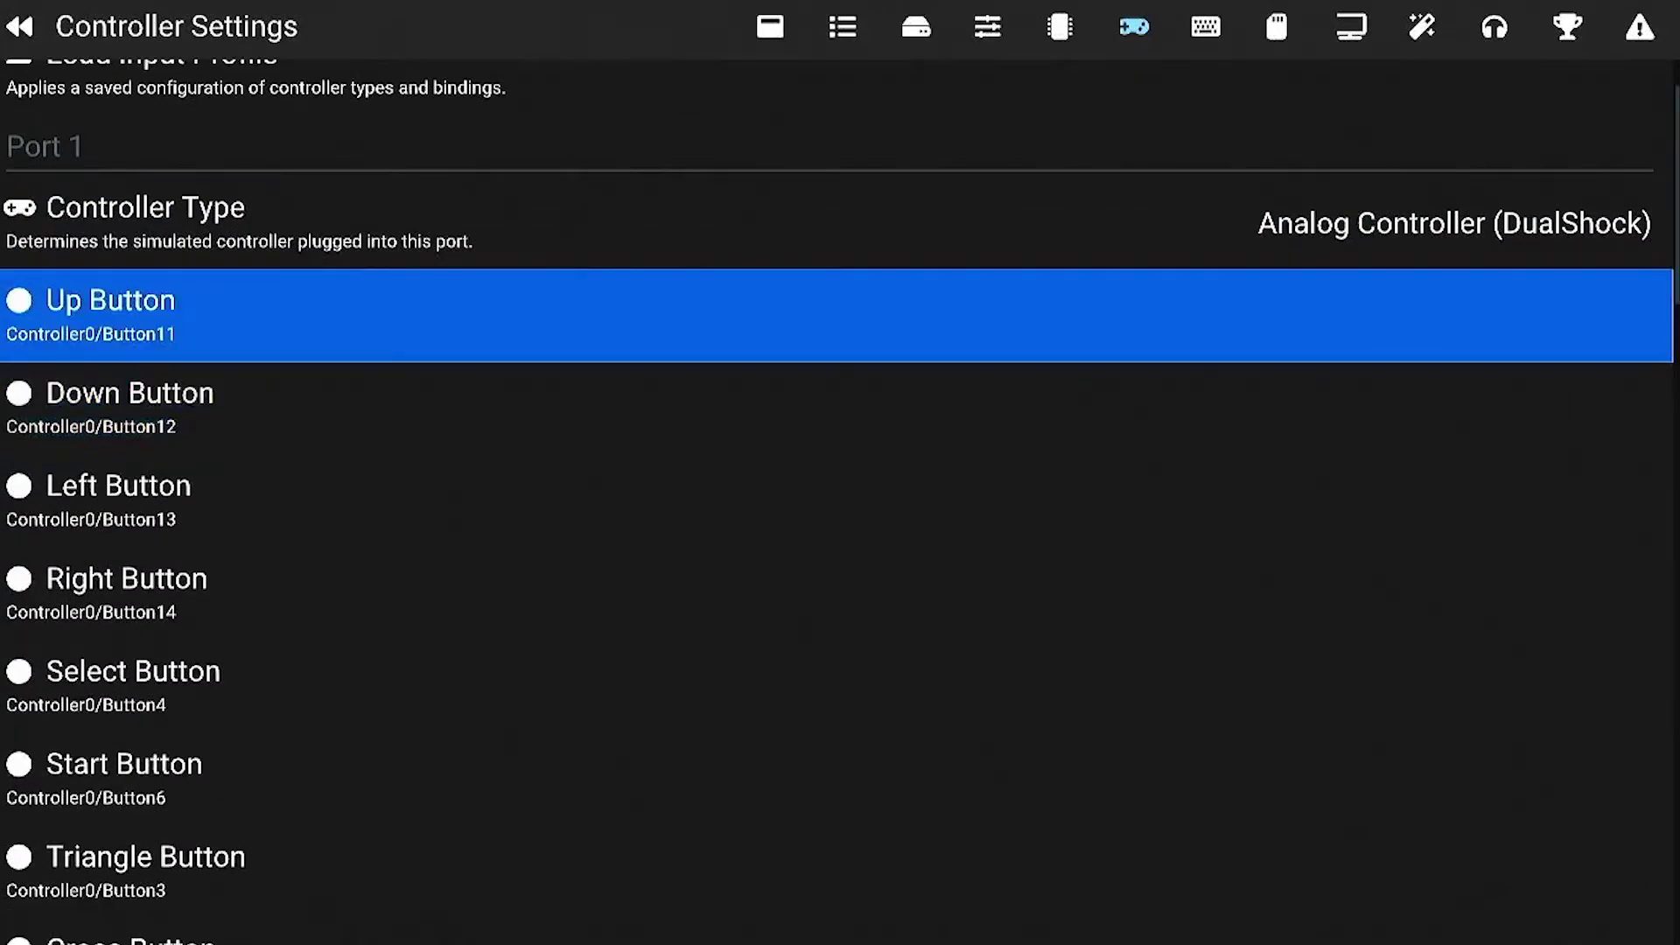
key(Down)
key(Up)
key(Down)
key(Down)
key(Down)
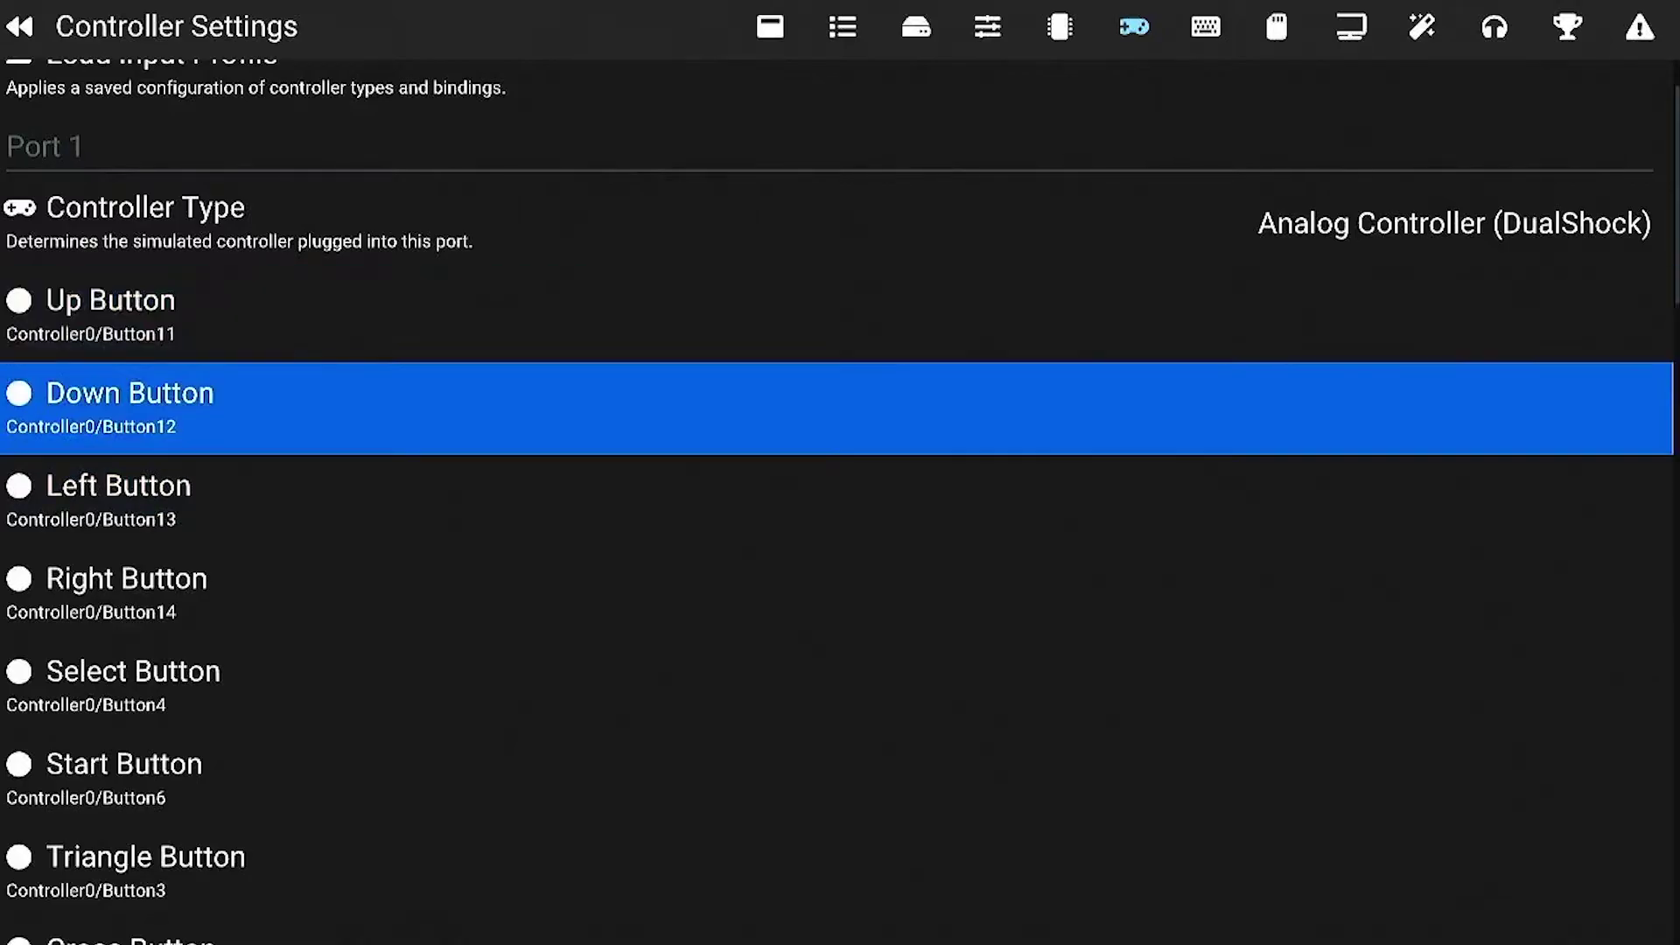
key(Up)
key(Down)
key(Down)
key(Down)
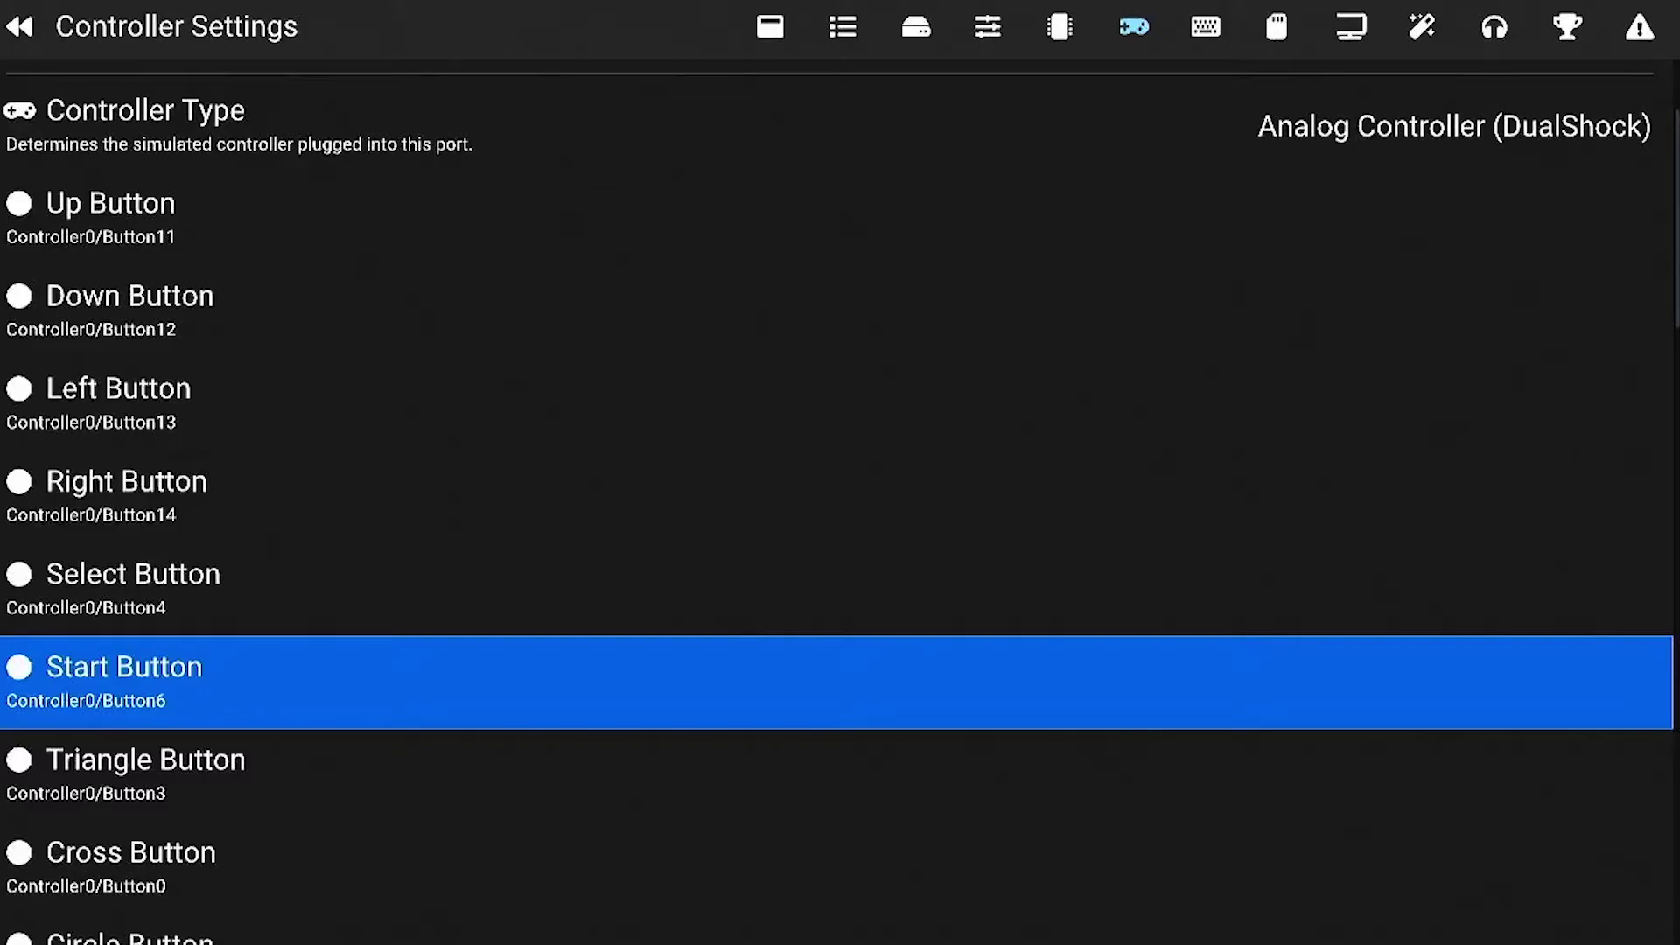
Review the Port 1 bindings from the Triangle, Cross, Circle and Square buttons to L1 and L2
scroll(840, 525, down, 1)
key(Down)
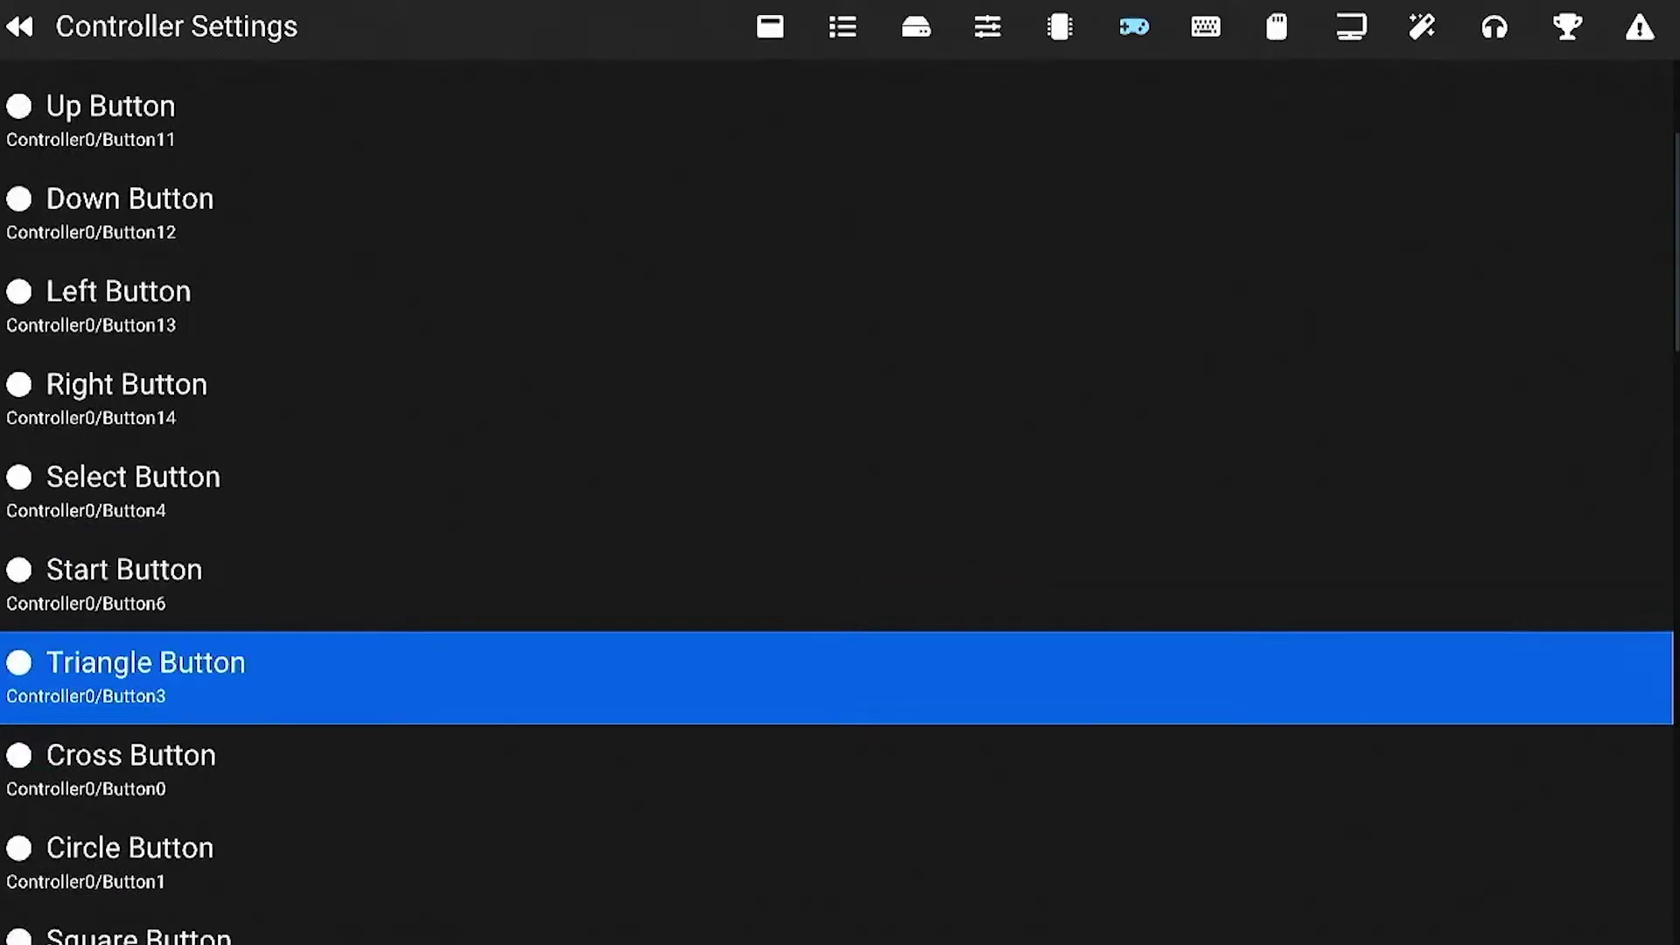
key(Down)
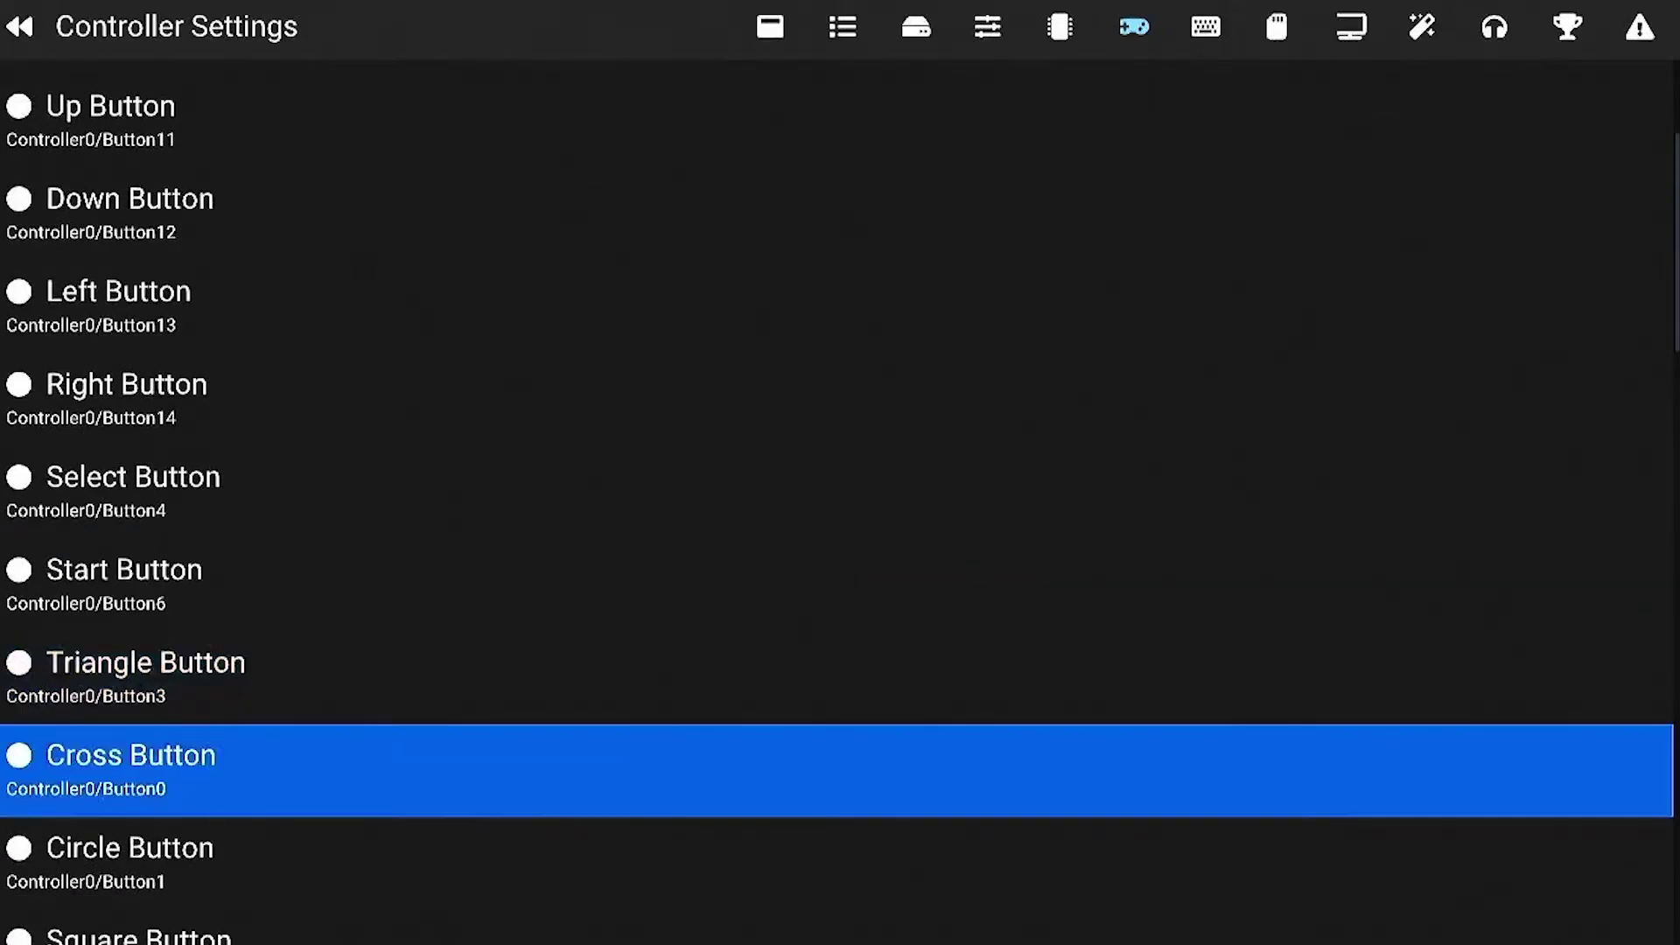
key(Down)
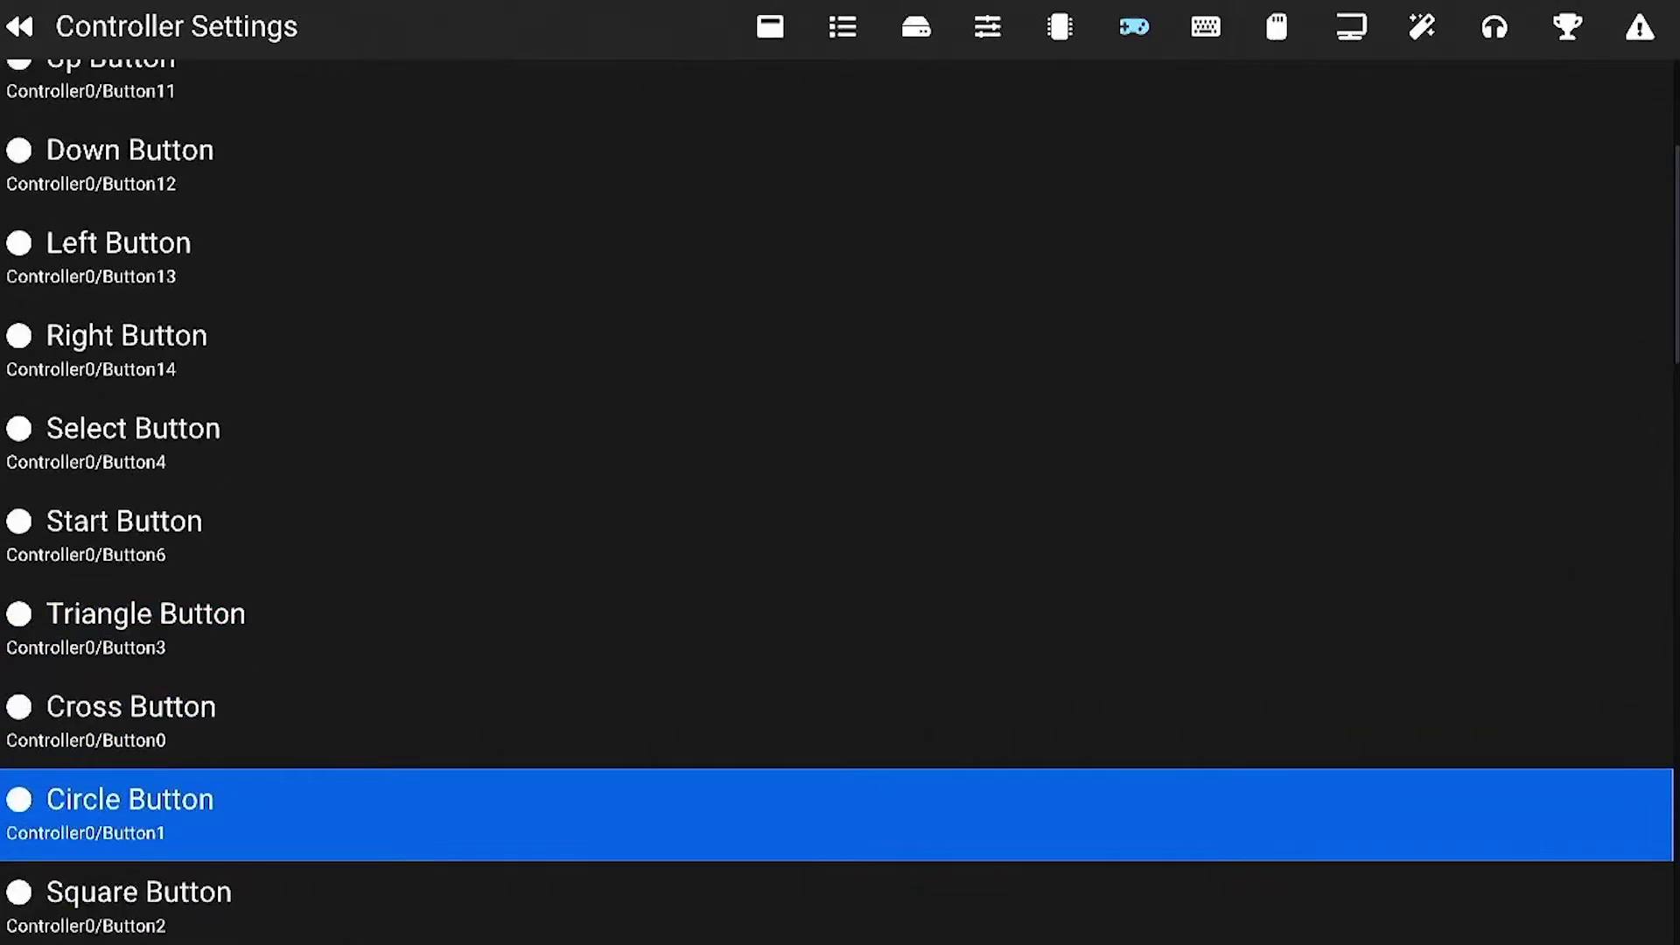
key(Down)
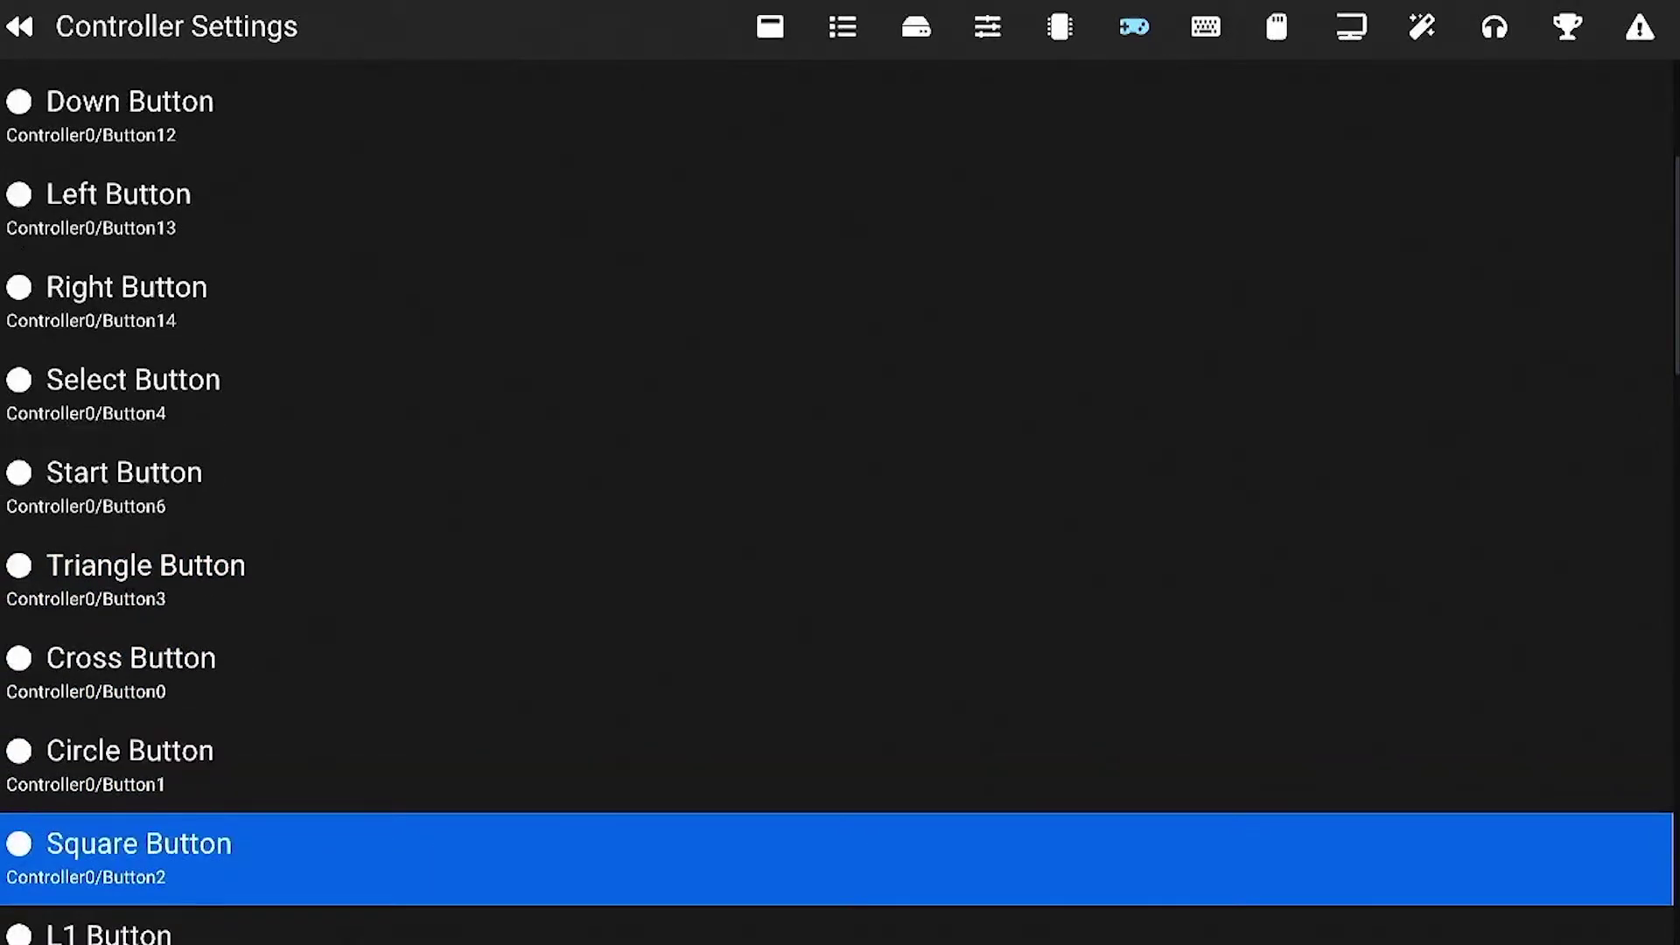
key(Down)
key(Down)
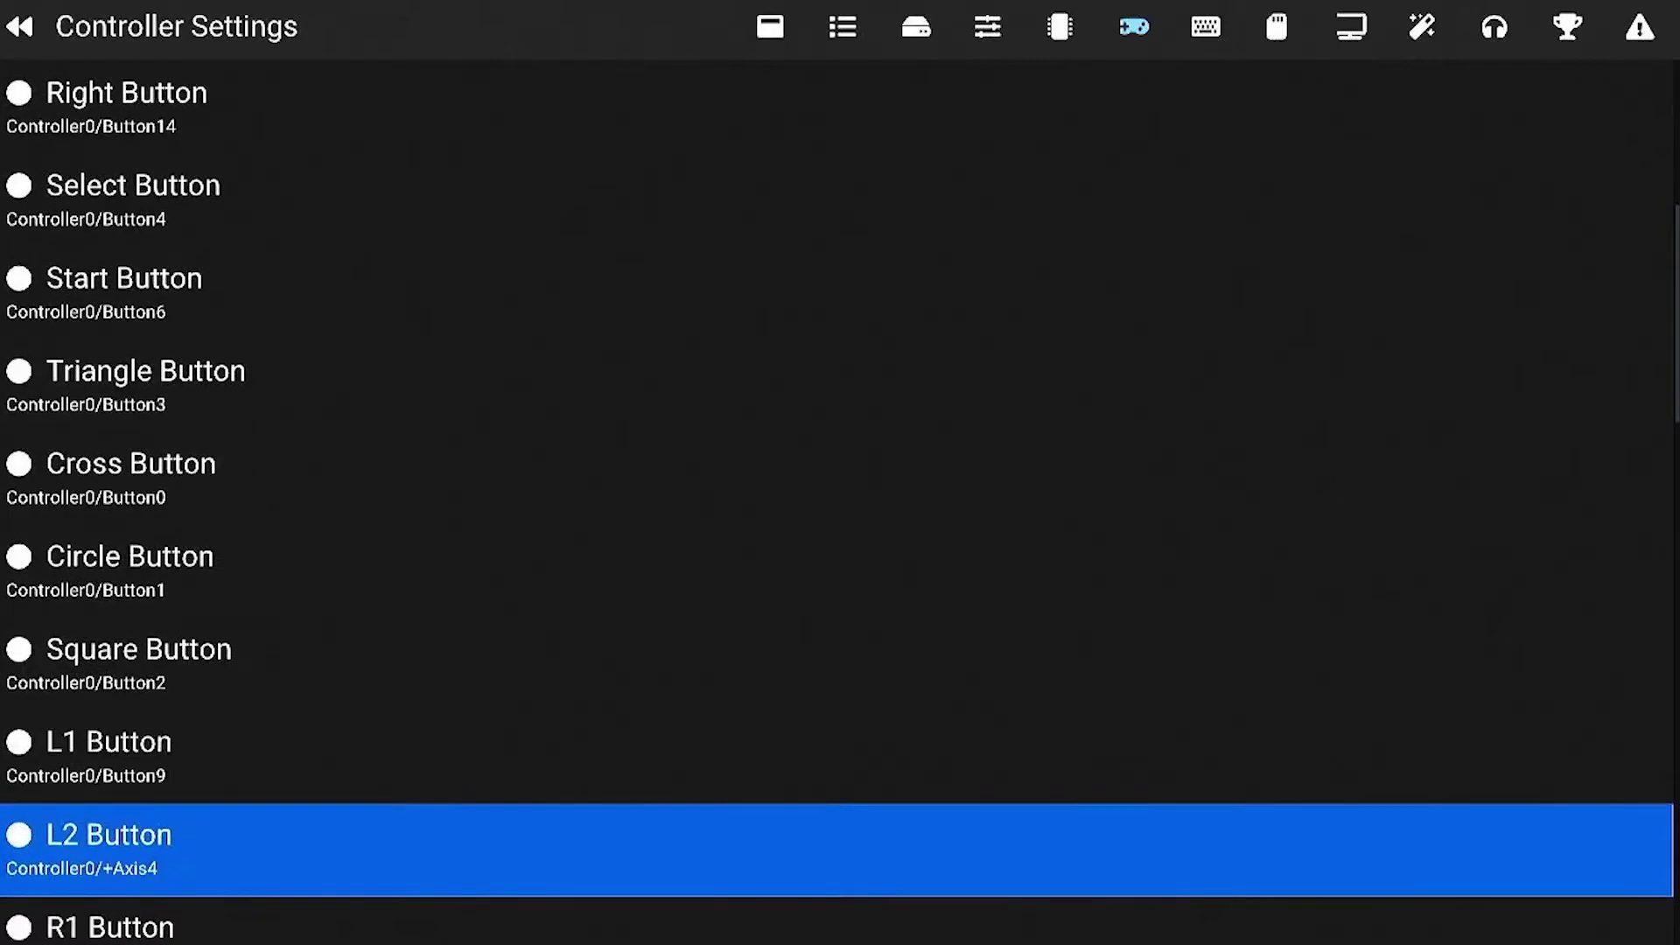
key(Down)
key(Up)
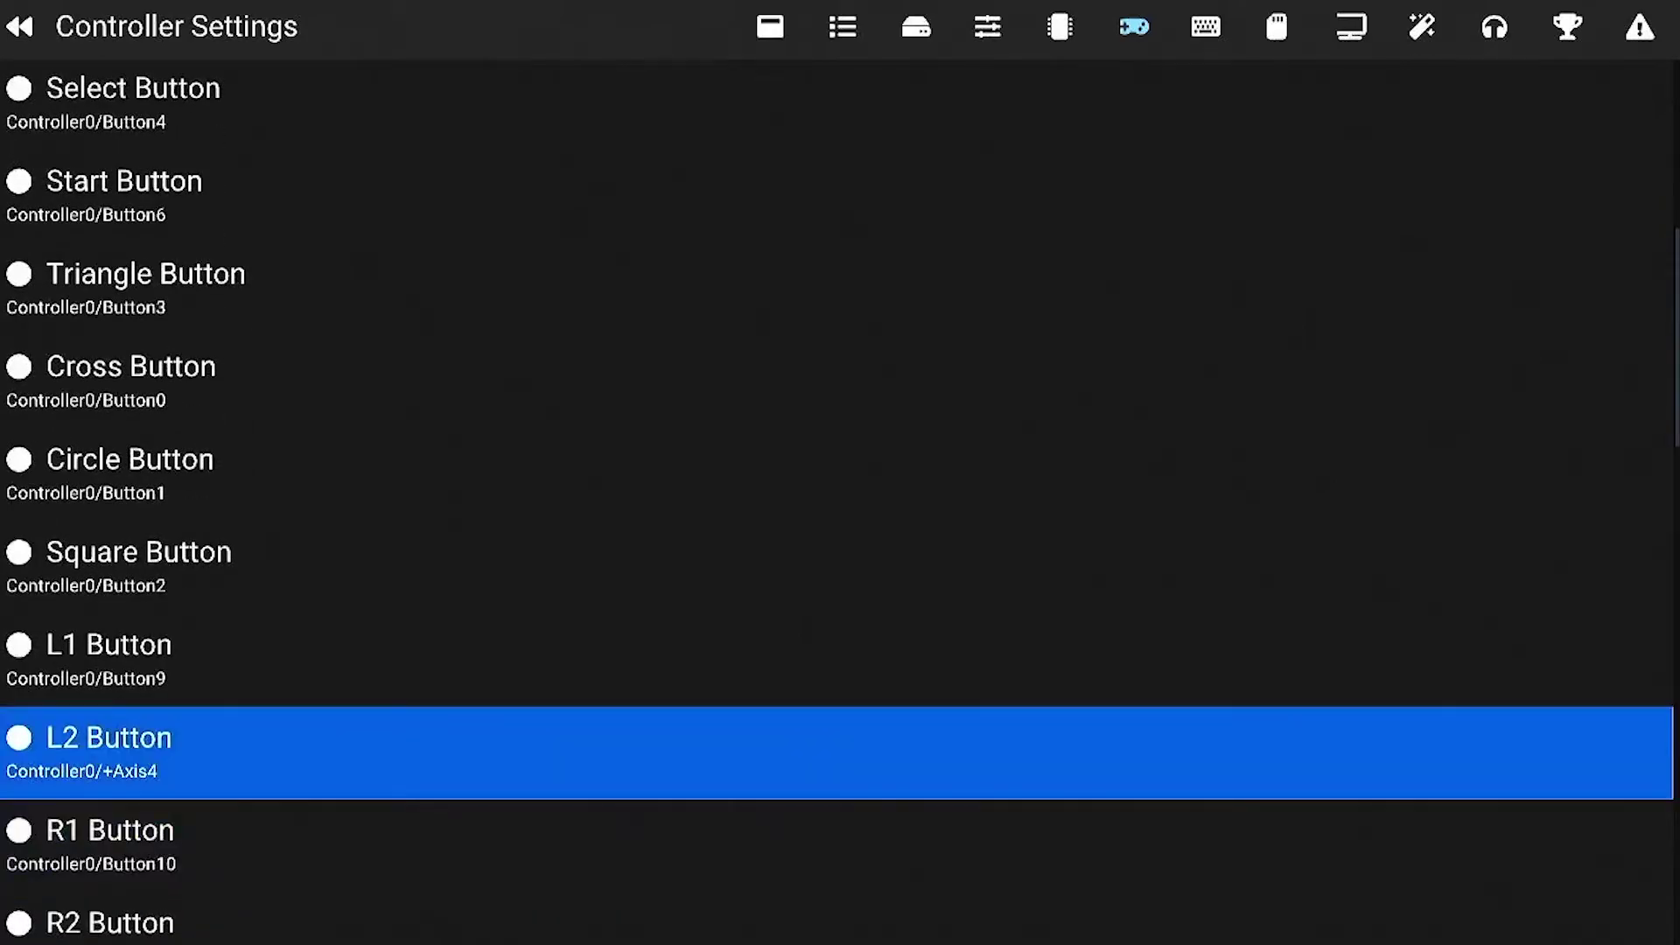
Review the Port 1 bindings of the R1, R2, L3, R3 and Analog buttons
key(Up)
key(Down)
key(Down)
key(Down)
key(Down)
key(Down)
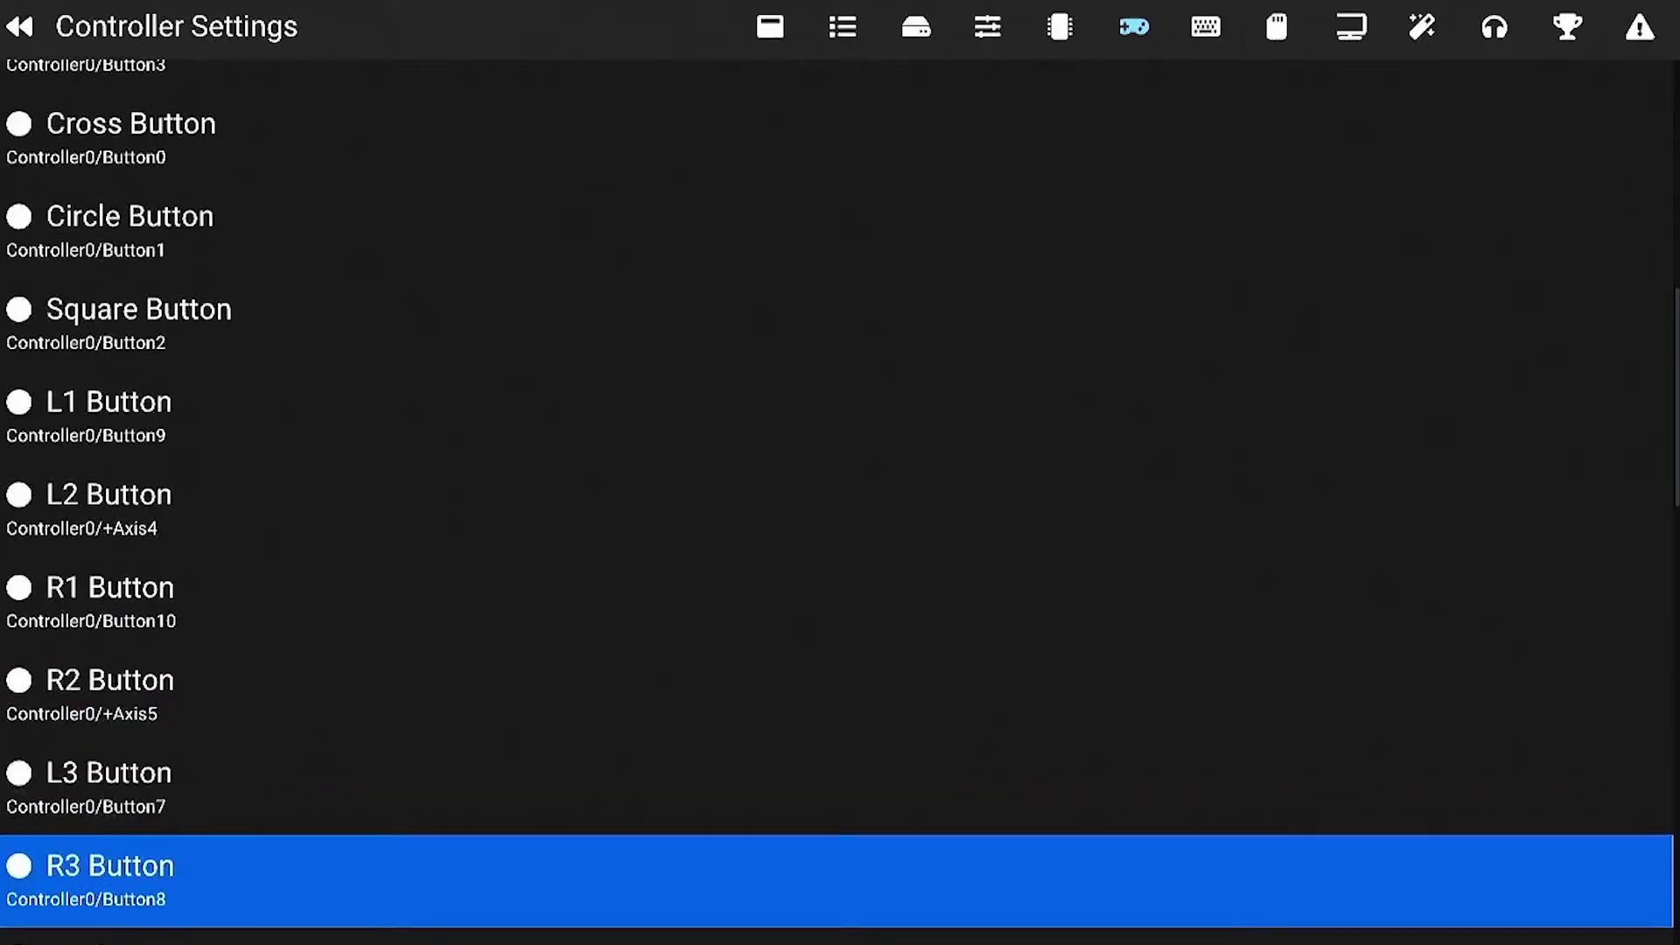
key(Down)
key(Down)
key(Up)
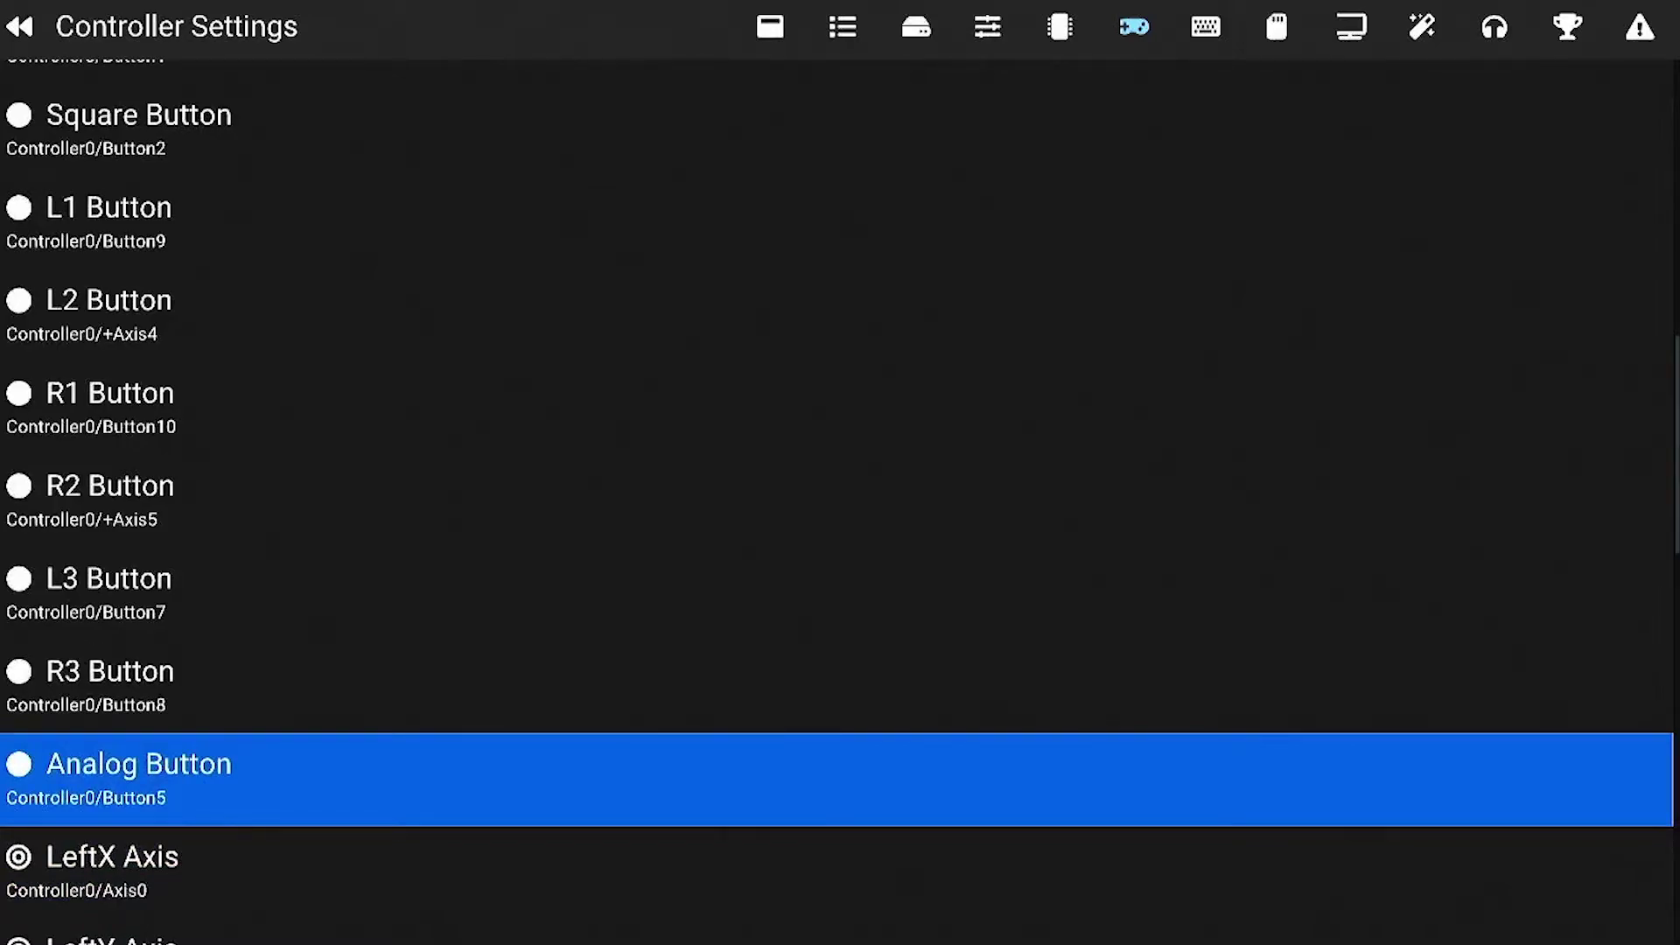
Review the Port 1 bindings of the left and right stick axes and Rumble/Vibration
key(Down)
key(Down)
key(Up)
key(Down)
key(Up)
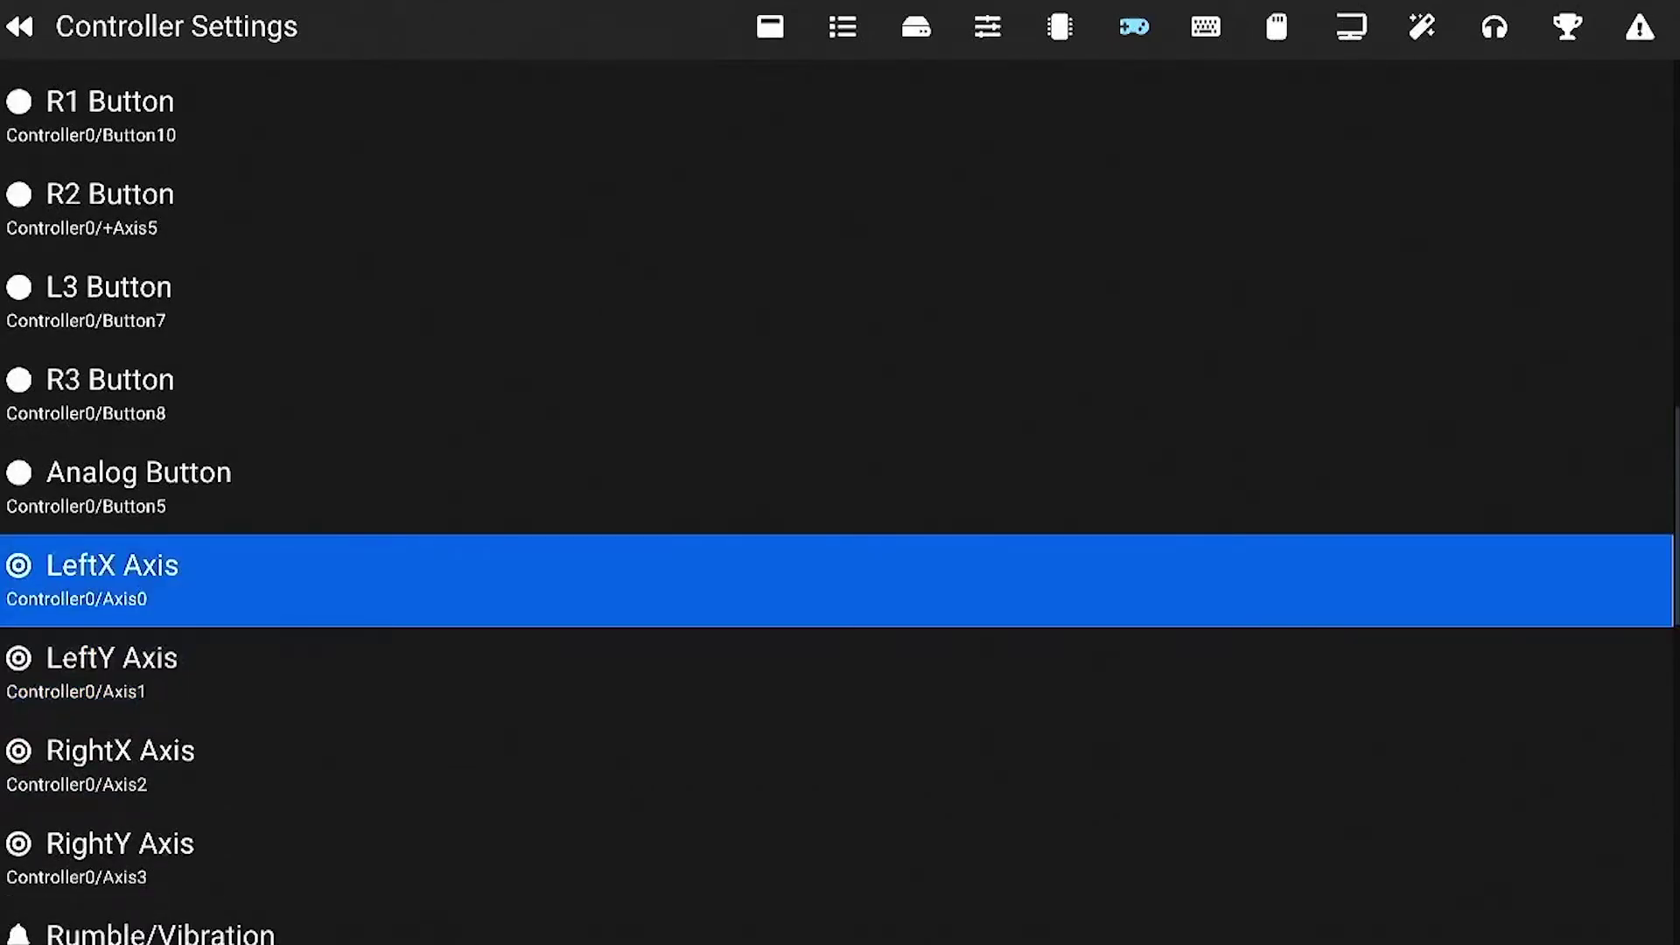
key(Down)
key(Up)
key(Down)
key(Down)
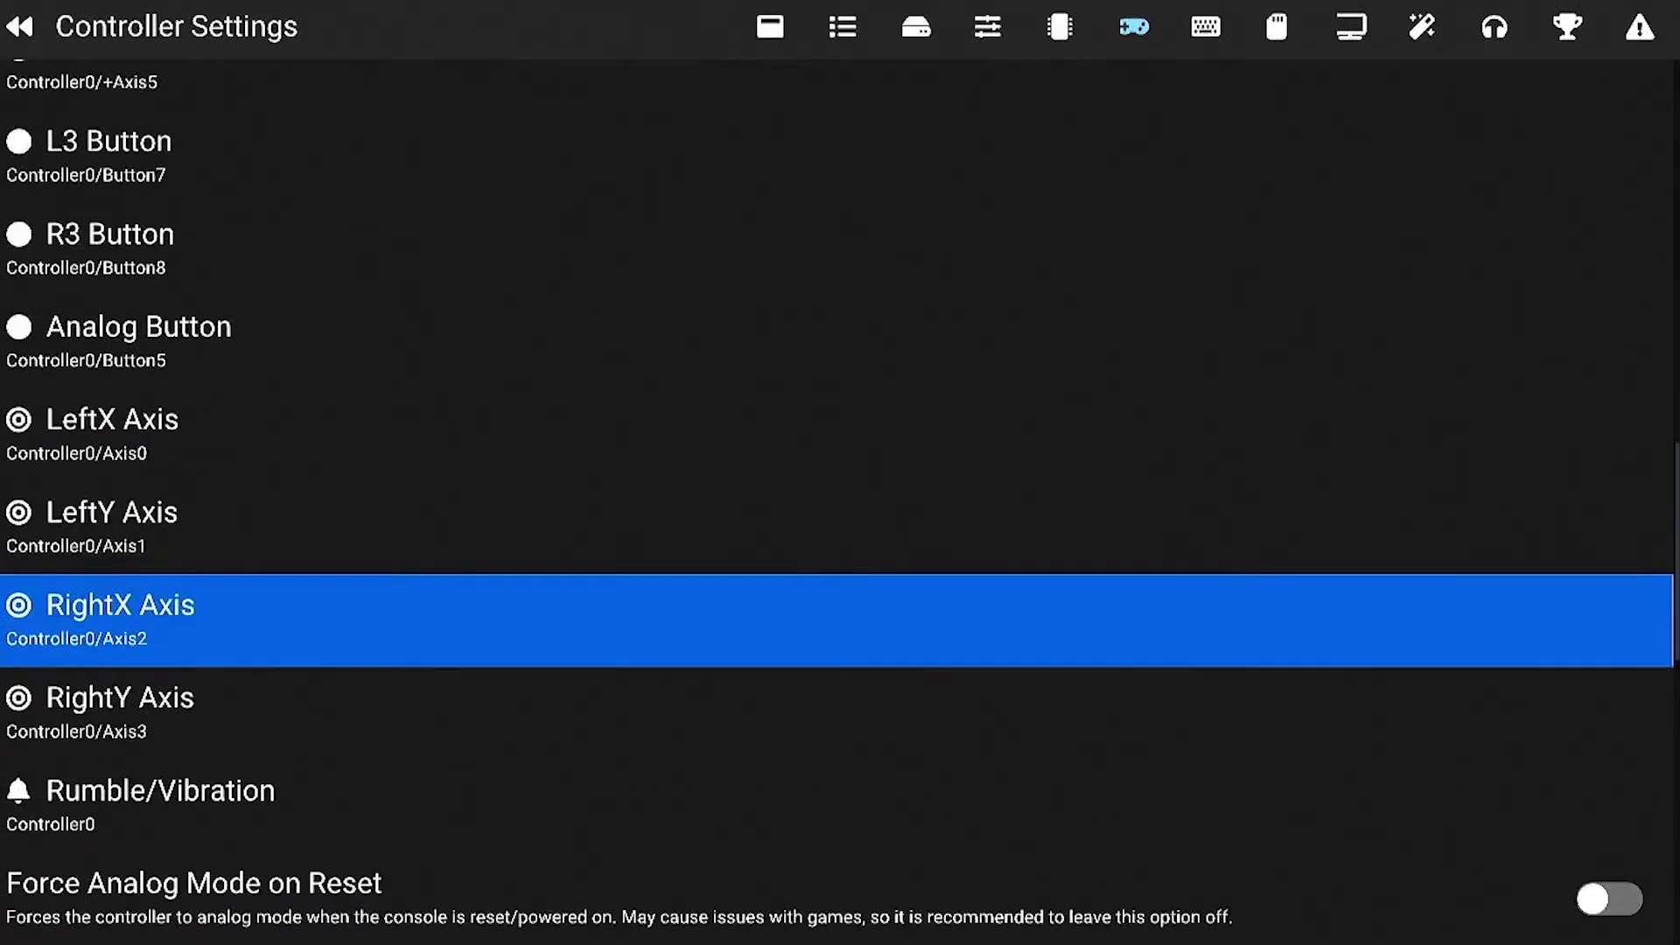
key(Down)
key(Down)
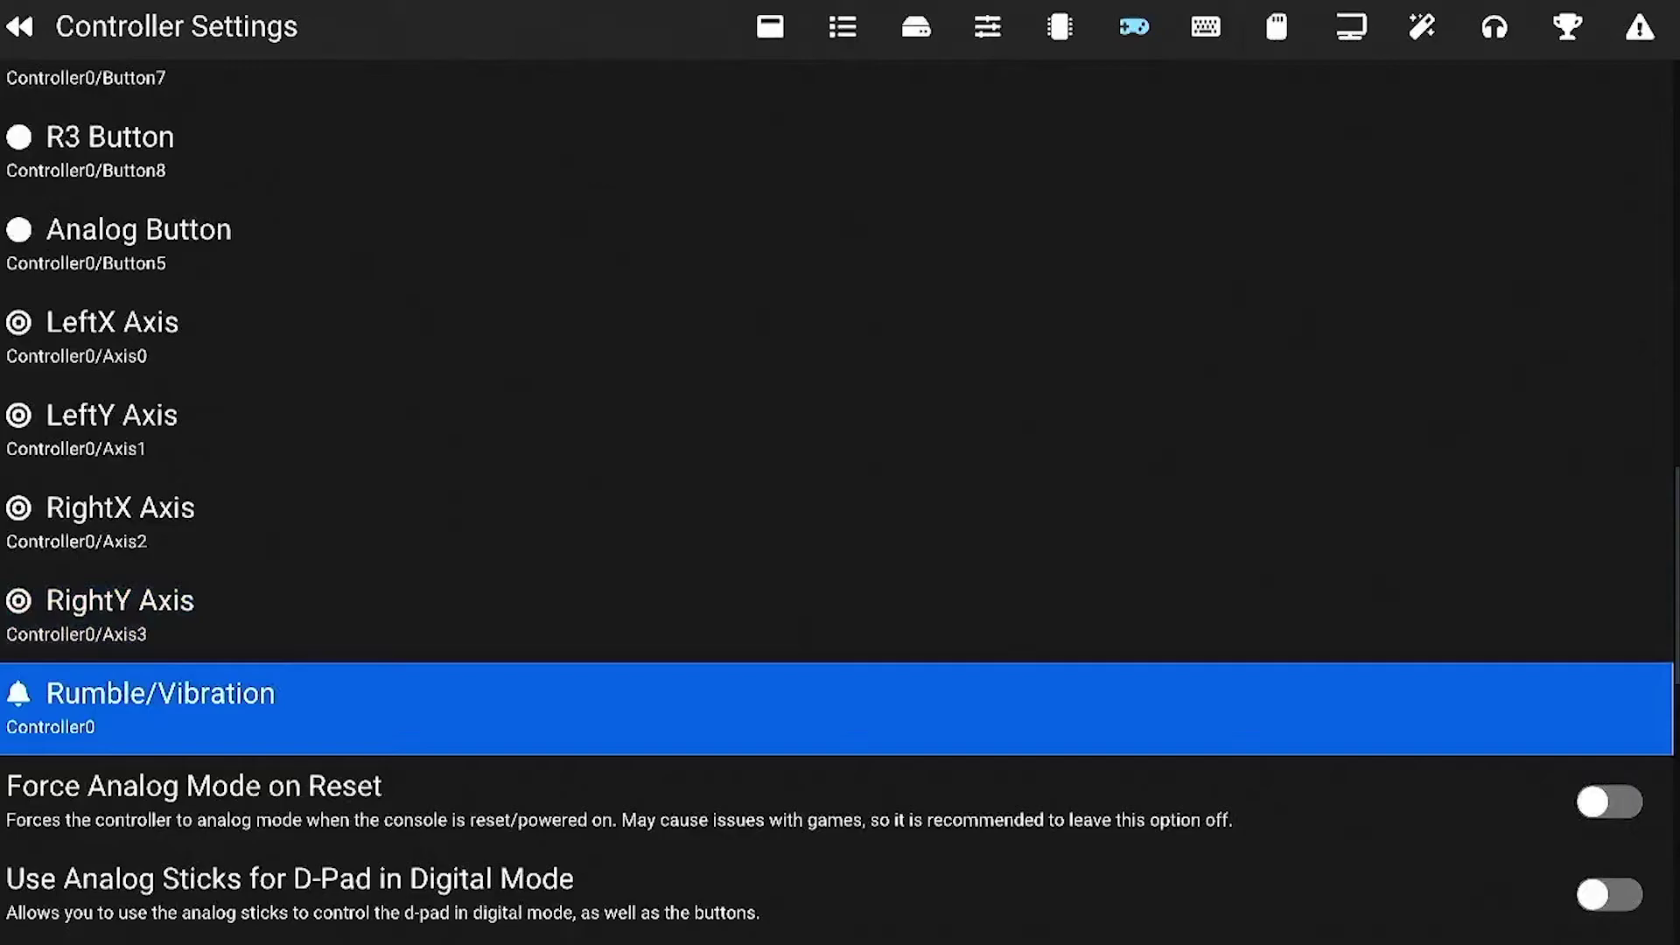
Review the Port 1 options from Force Analog Mode on Reset through axis scale and vibration bias to Auto Fire 1
key(Down)
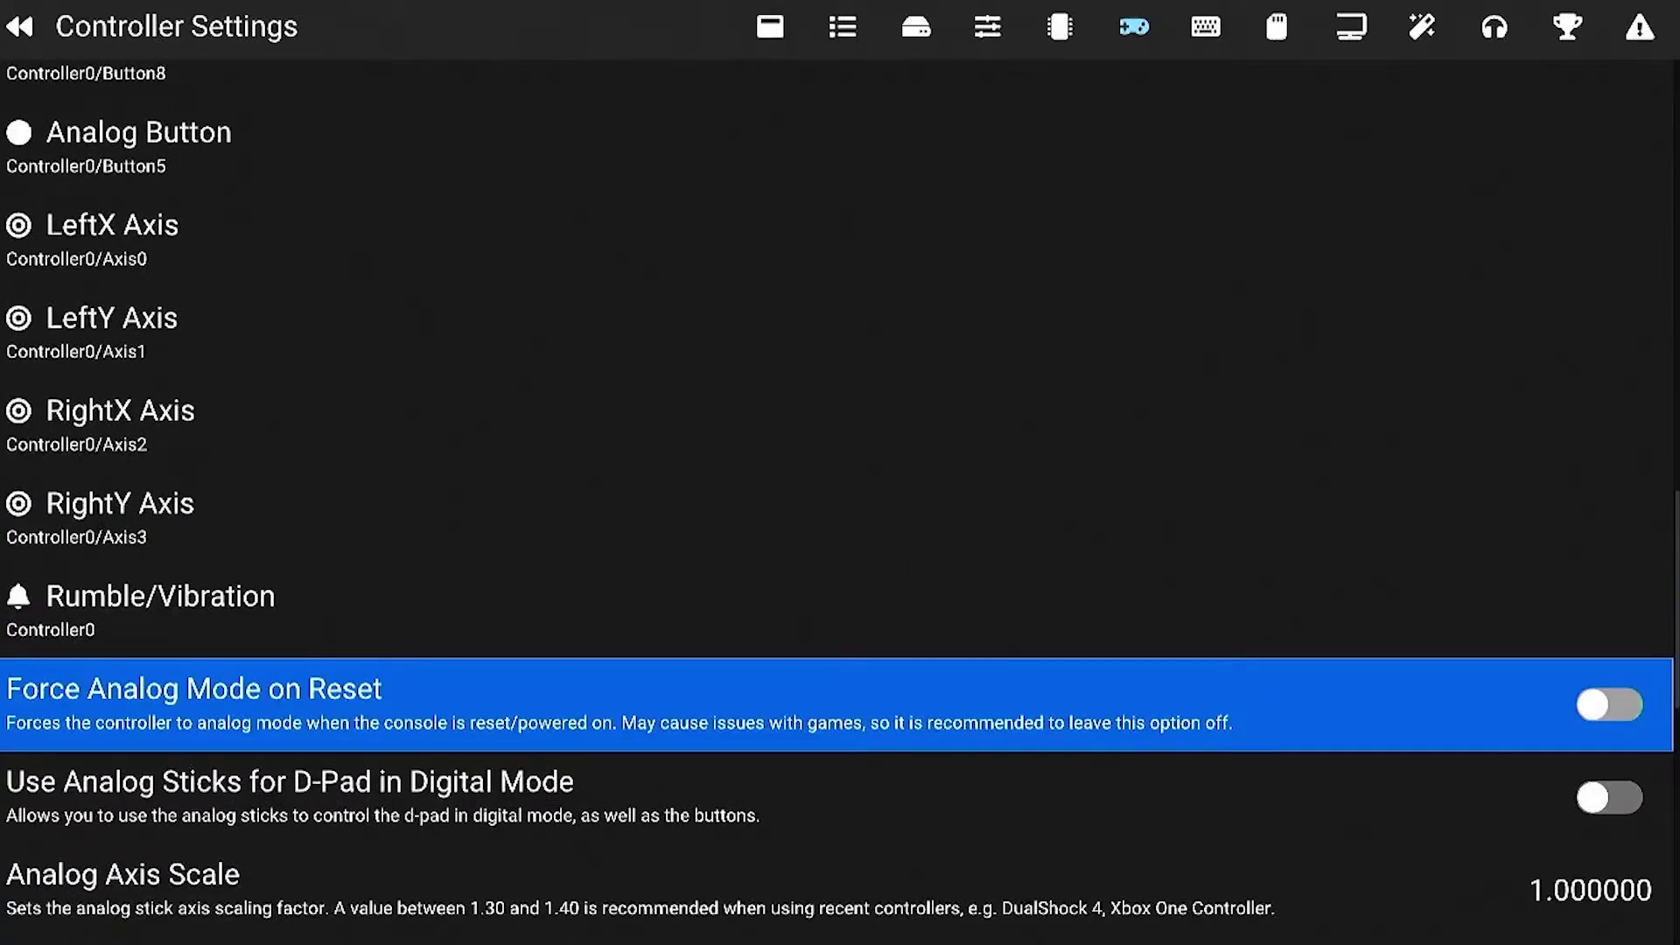
key(Down)
key(Down)
key(Down)
key(Down)
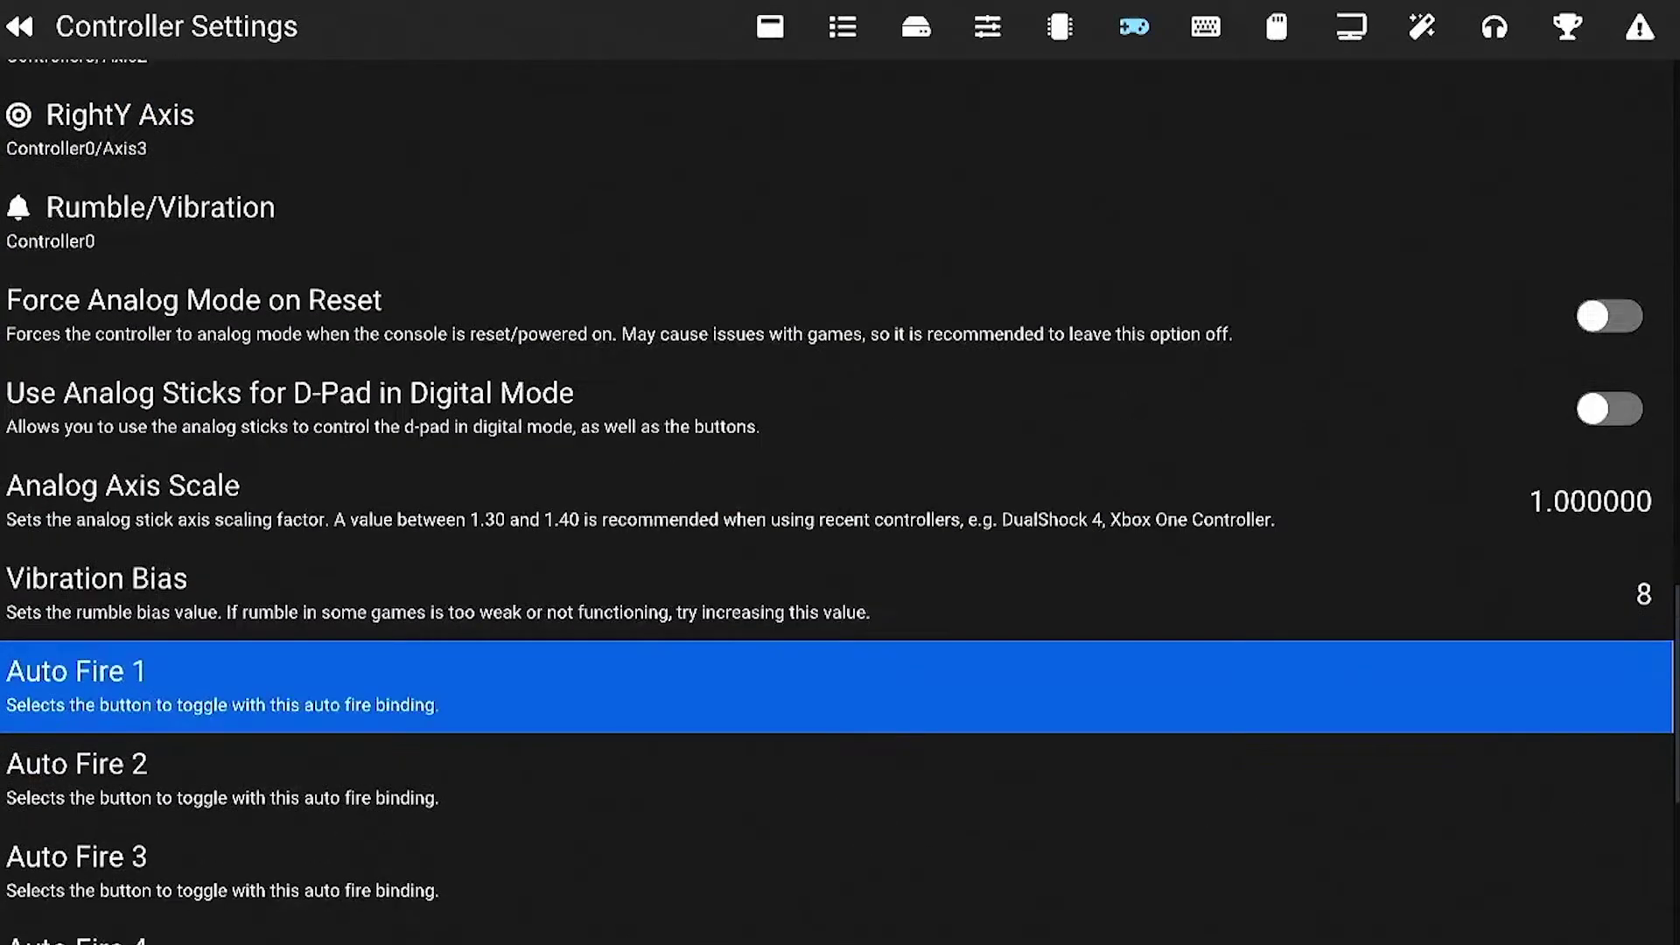
Review the Auto Fire 1 to Auto Fire 4 bindings of Port 1 and the Controller Type option of Port 2
key(Down)
key(Down)
key(Down)
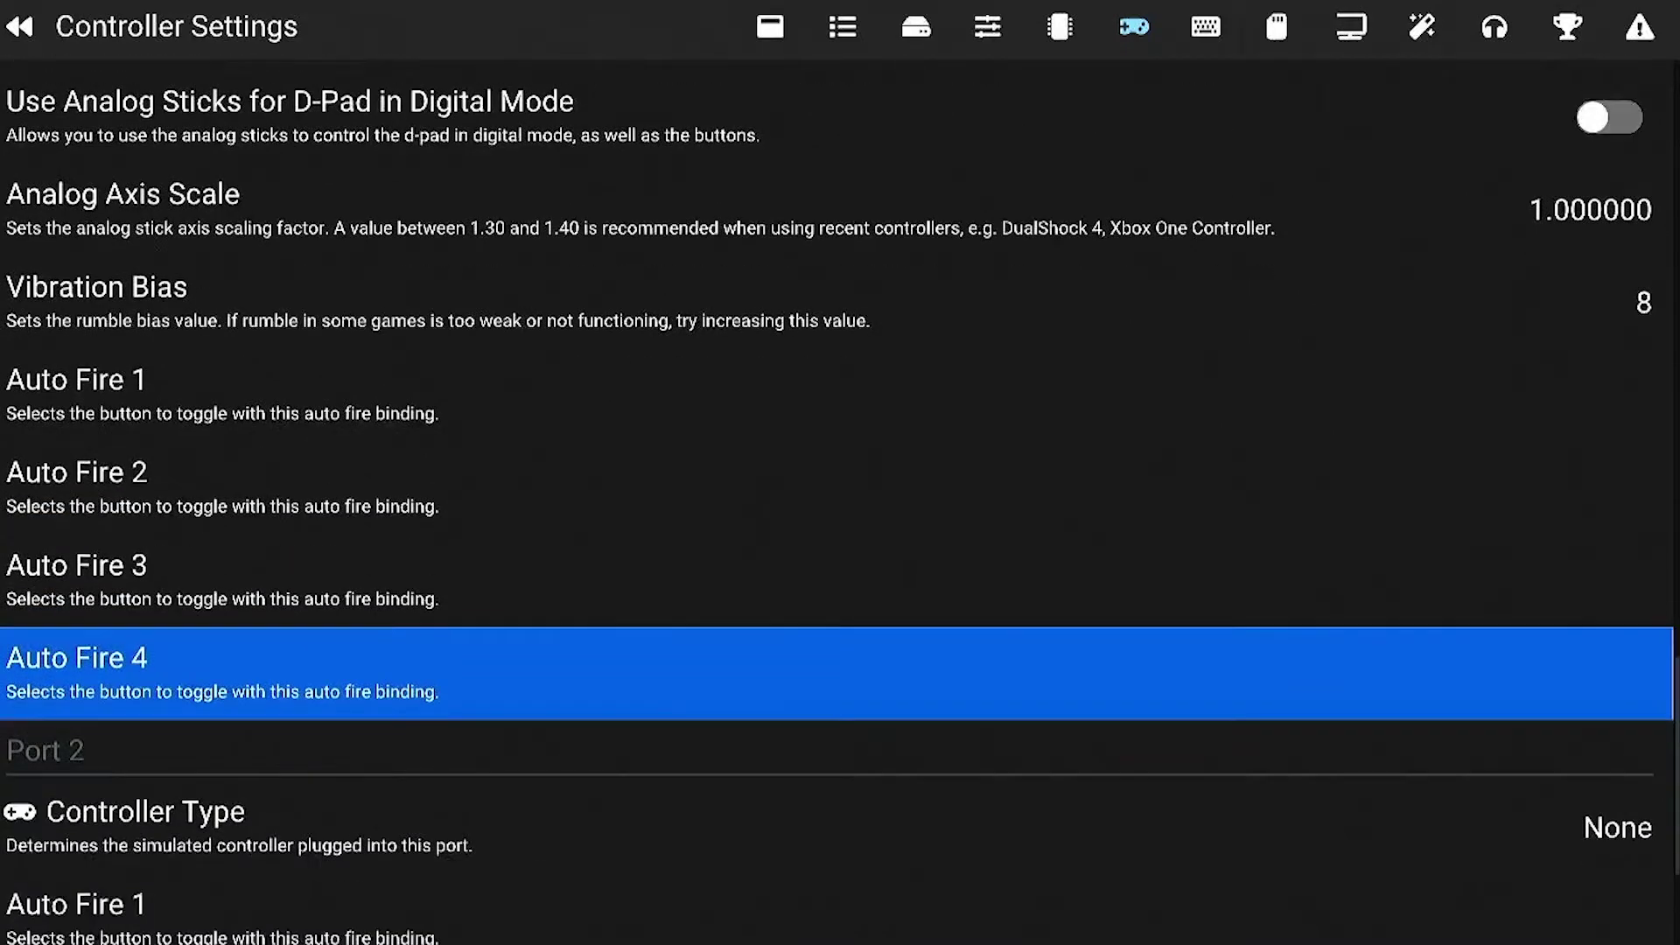
key(Up)
key(Up)
key(Up)
key(Down)
key(Down)
key(Down)
scroll(837, 502, down, 2)
key(Up)
key(Up)
key(Up)
key(Up)
key(Up)
key(Up)
key(Up)
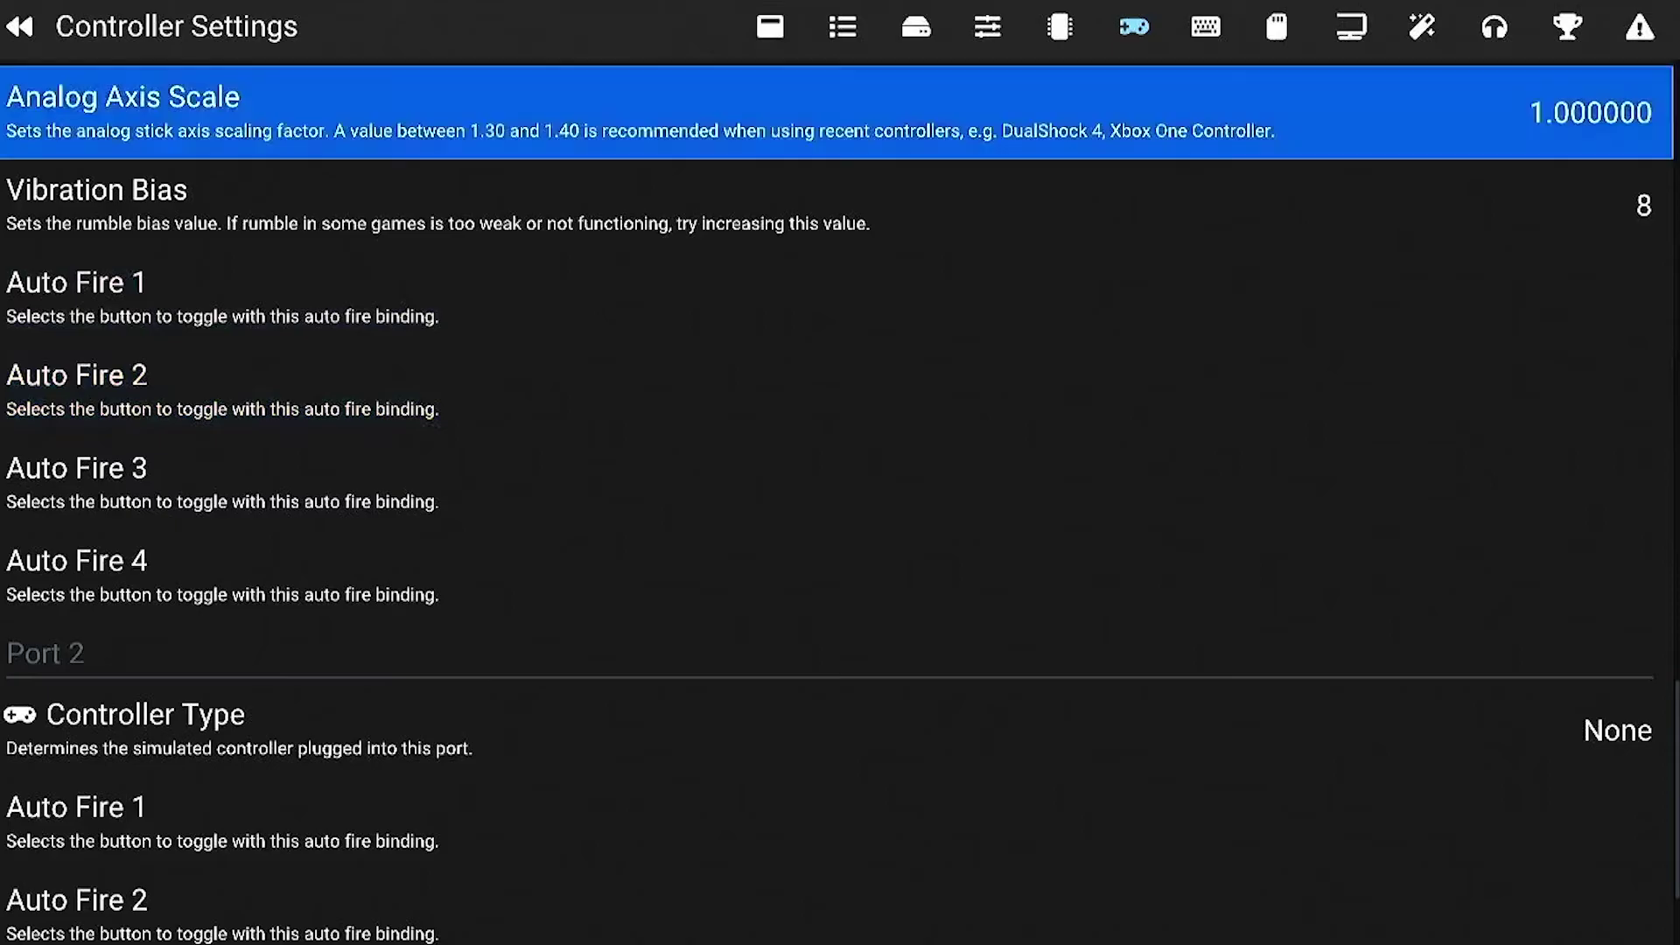
Open the Hotkey Settings and review the graphics and emulation speed hotkeys
key(Left)
key(Left)
key(Left)
key(Left)
key(Left)
key(Left)
key(Left)
key(Left)
key(Left)
key(Right)
key(Return)
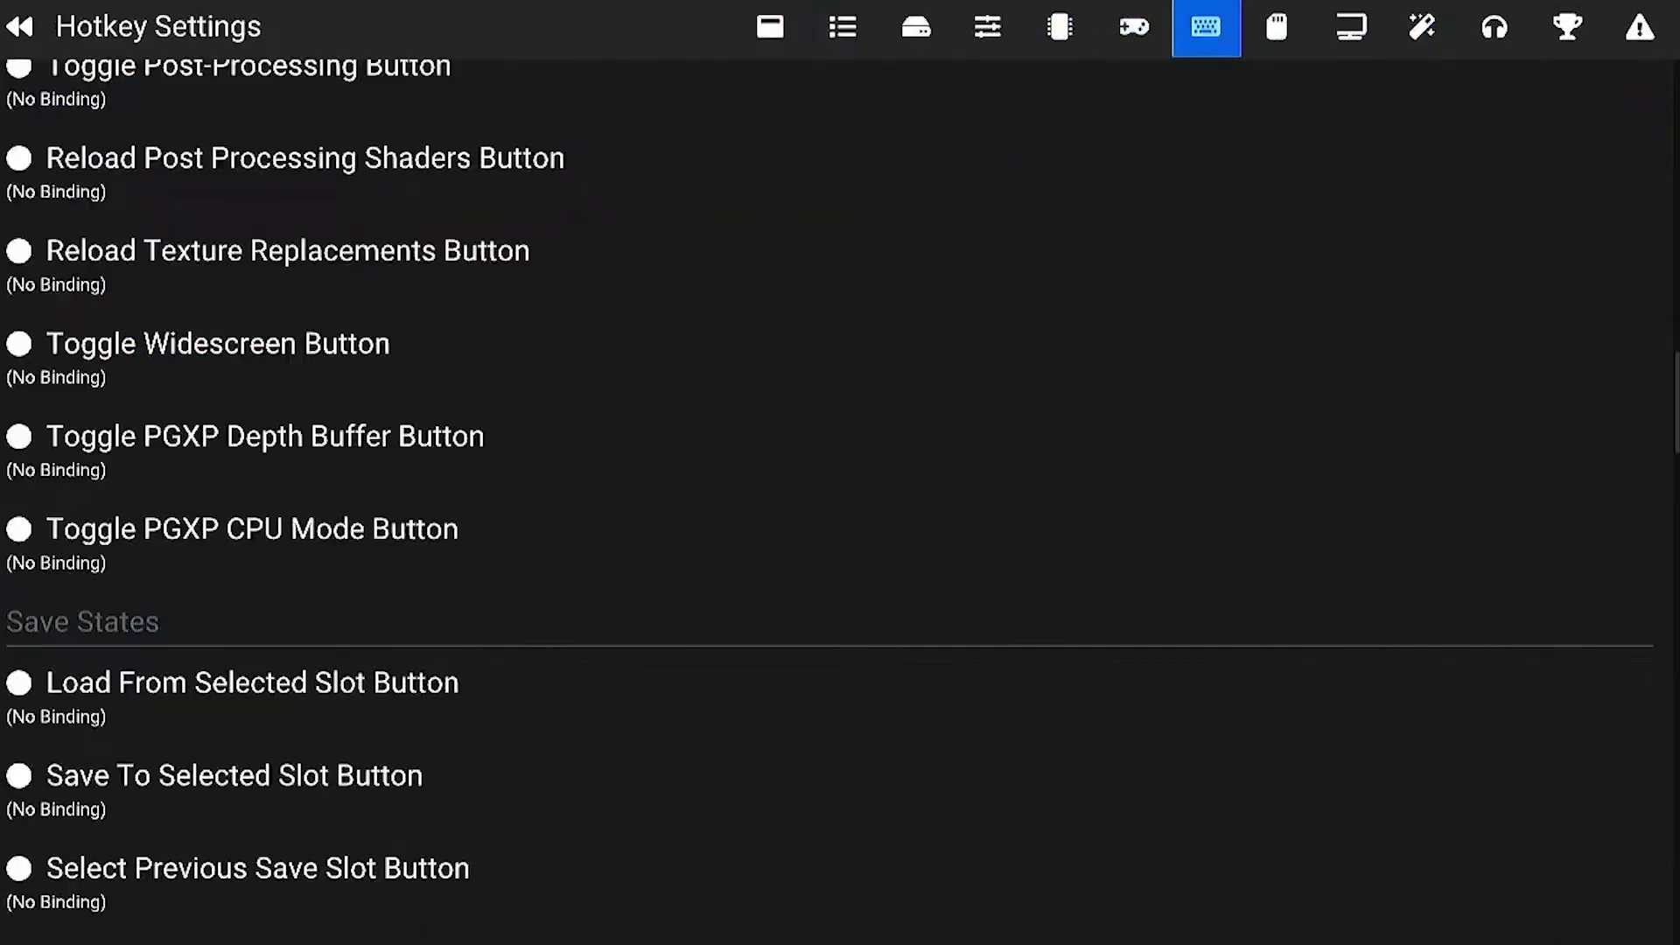
key(Down)
key(Up)
key(Up)
key(Up)
key(Up)
key(Up)
key(Up)
key(Up)
key(Up)
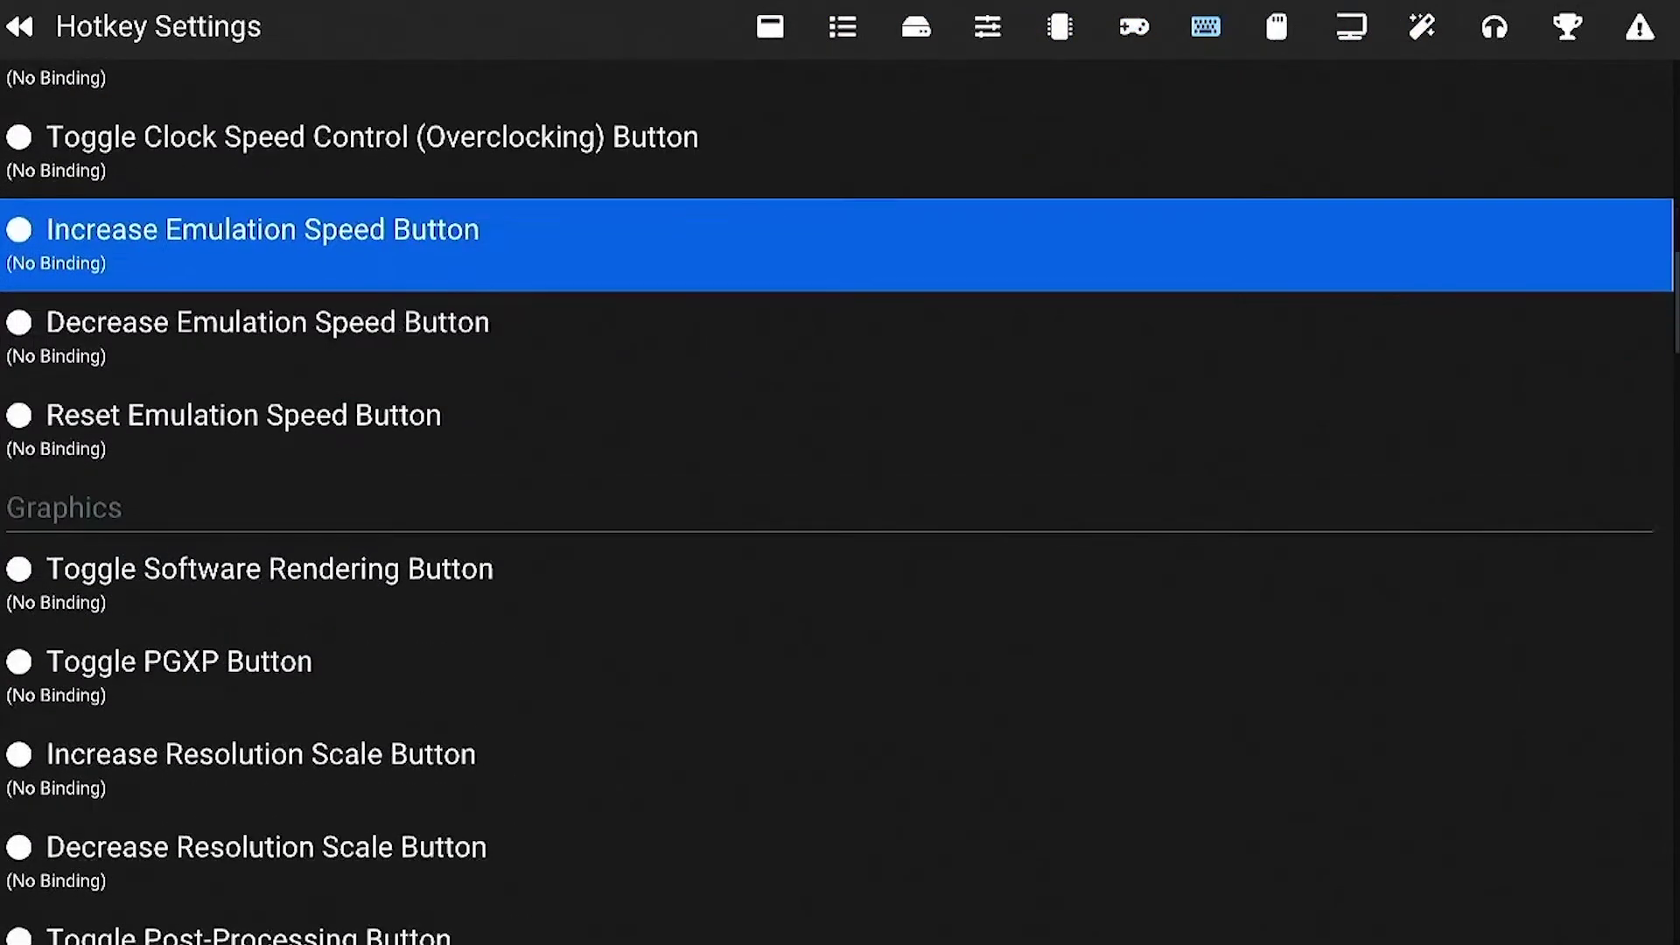
Review the system and general hotkeys back to Open Quick Menu at the start of the list
key(Up)
key(Up)
key(Up)
key(Up)
key(Up)
key(Up)
key(Up)
key(Up)
key(Up)
key(Up)
key(Up)
key(Up)
key(Up)
key(Up)
key(Up)
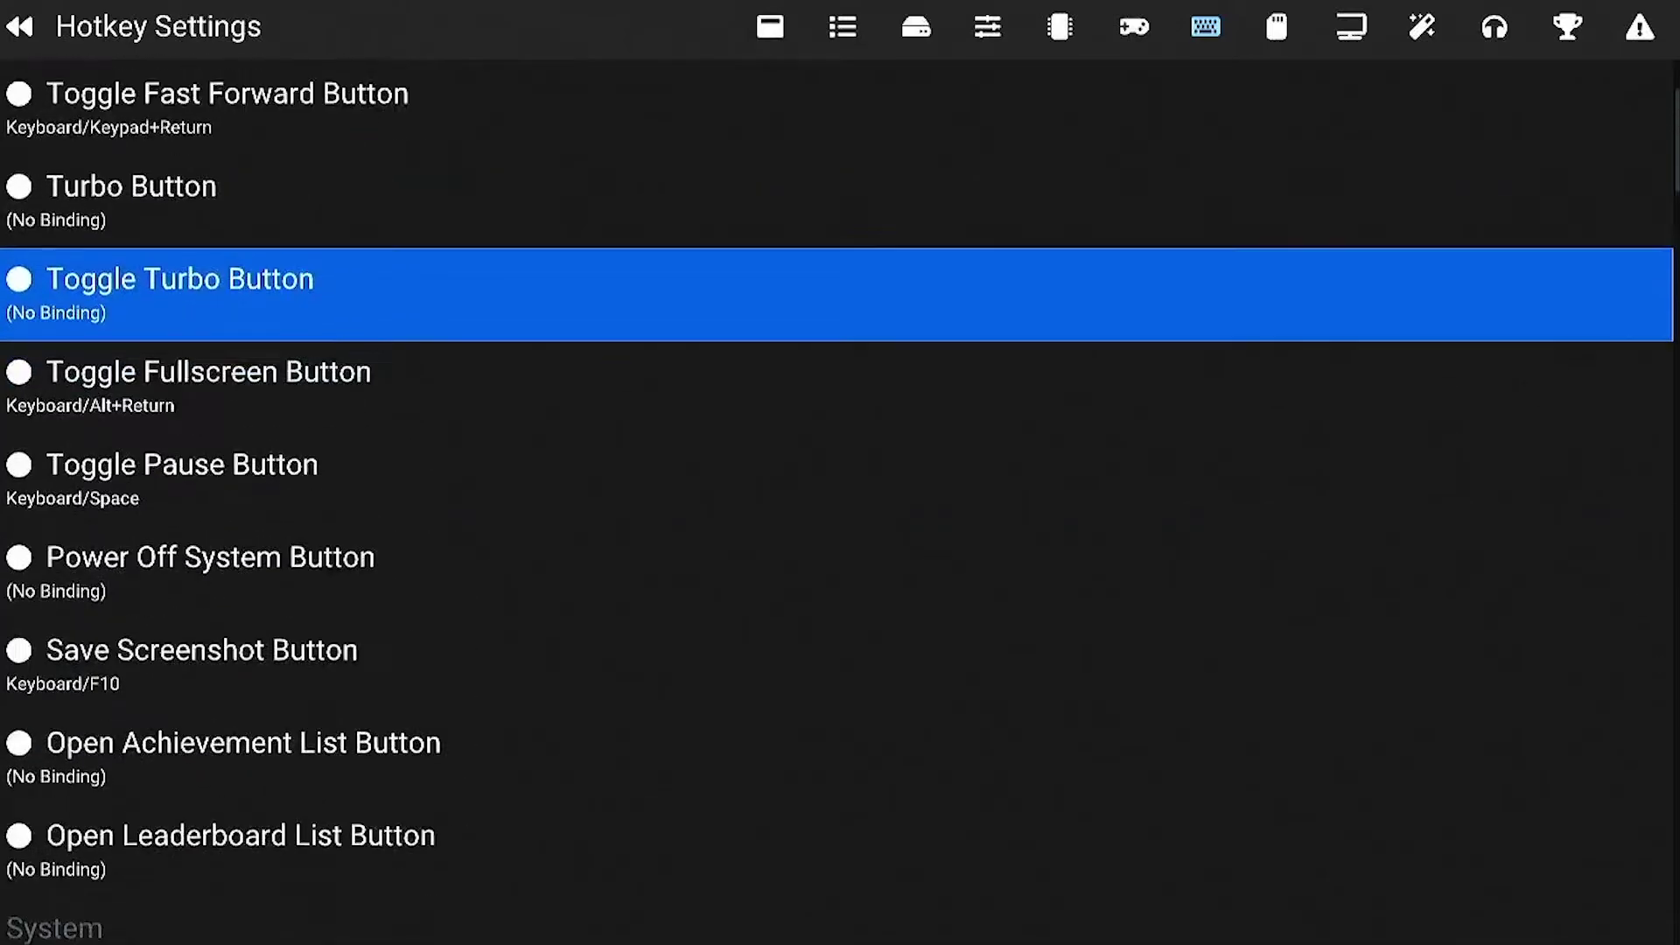
key(Up)
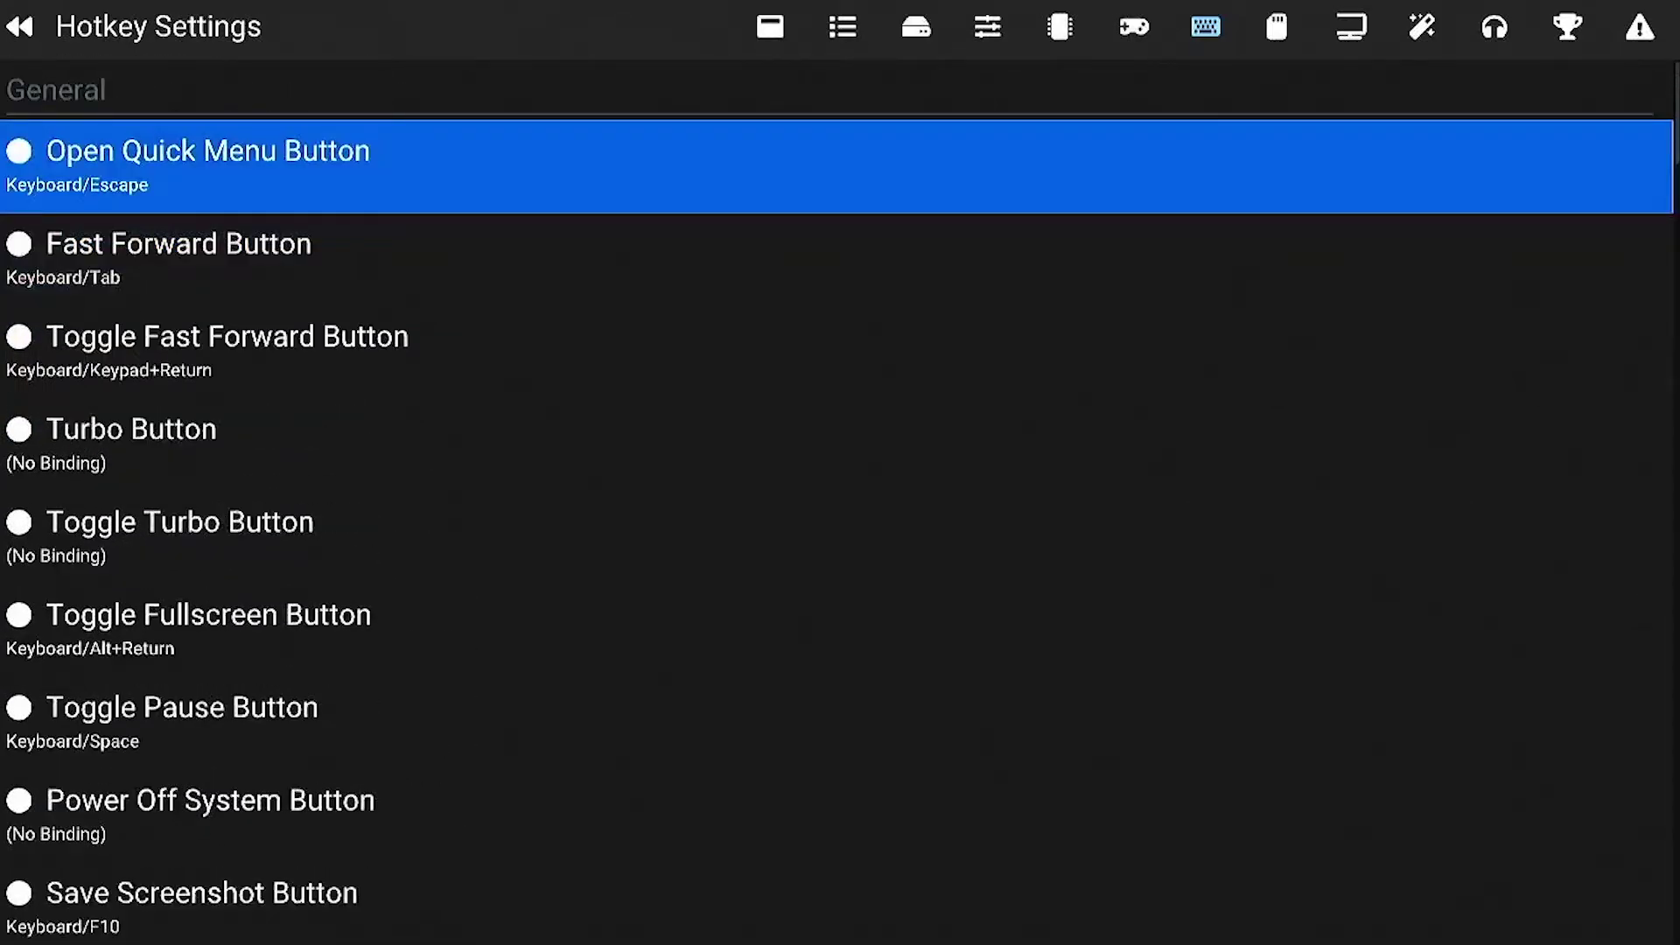
Examine the general hotkeys from Fast Forward through Toggle Fullscreen to Power Off System
key(Down)
click(208, 615)
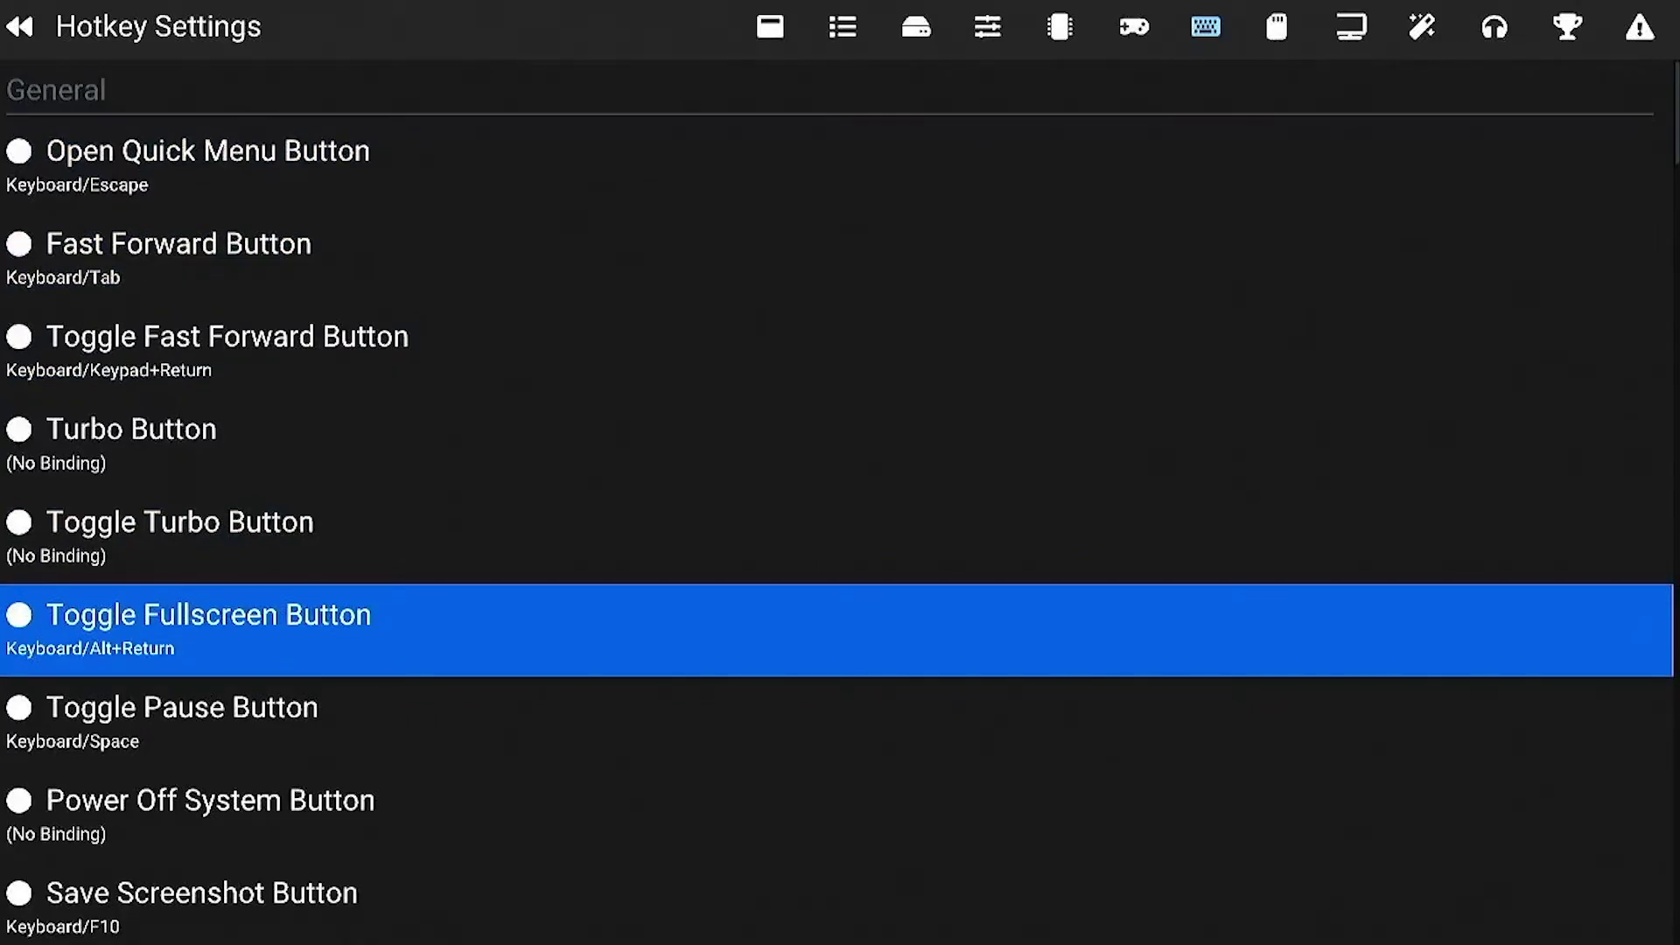
scroll(840, 499, down, 1)
key(Down)
key(Down)
key(Up)
key(Up)
key(Up)
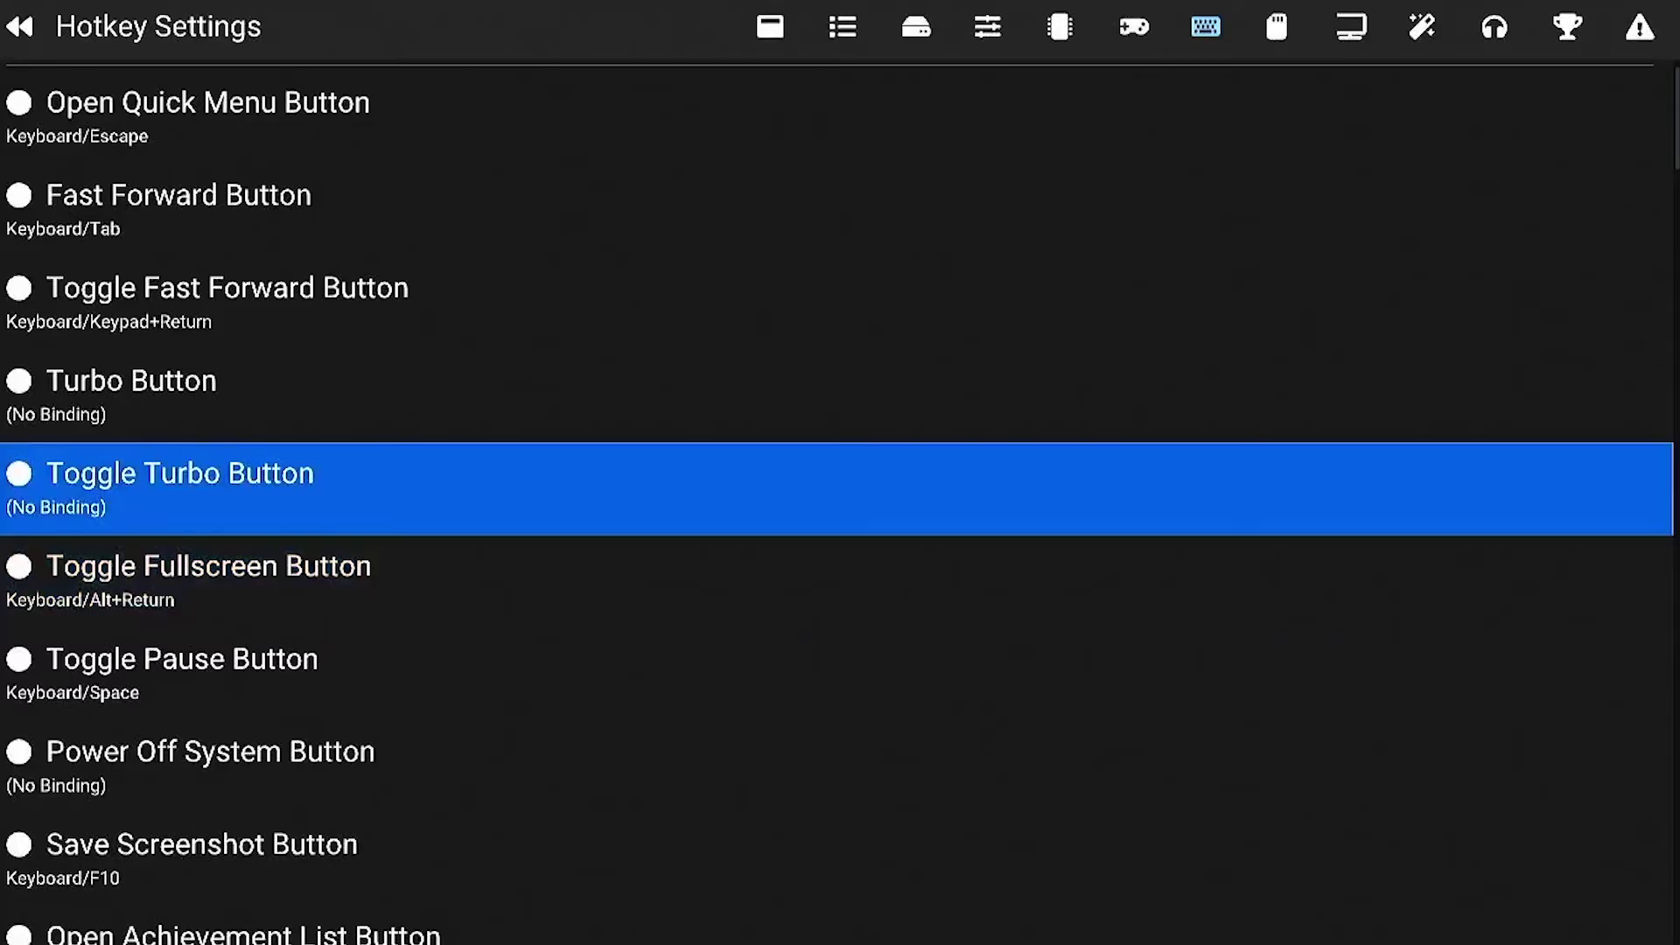
key(Down)
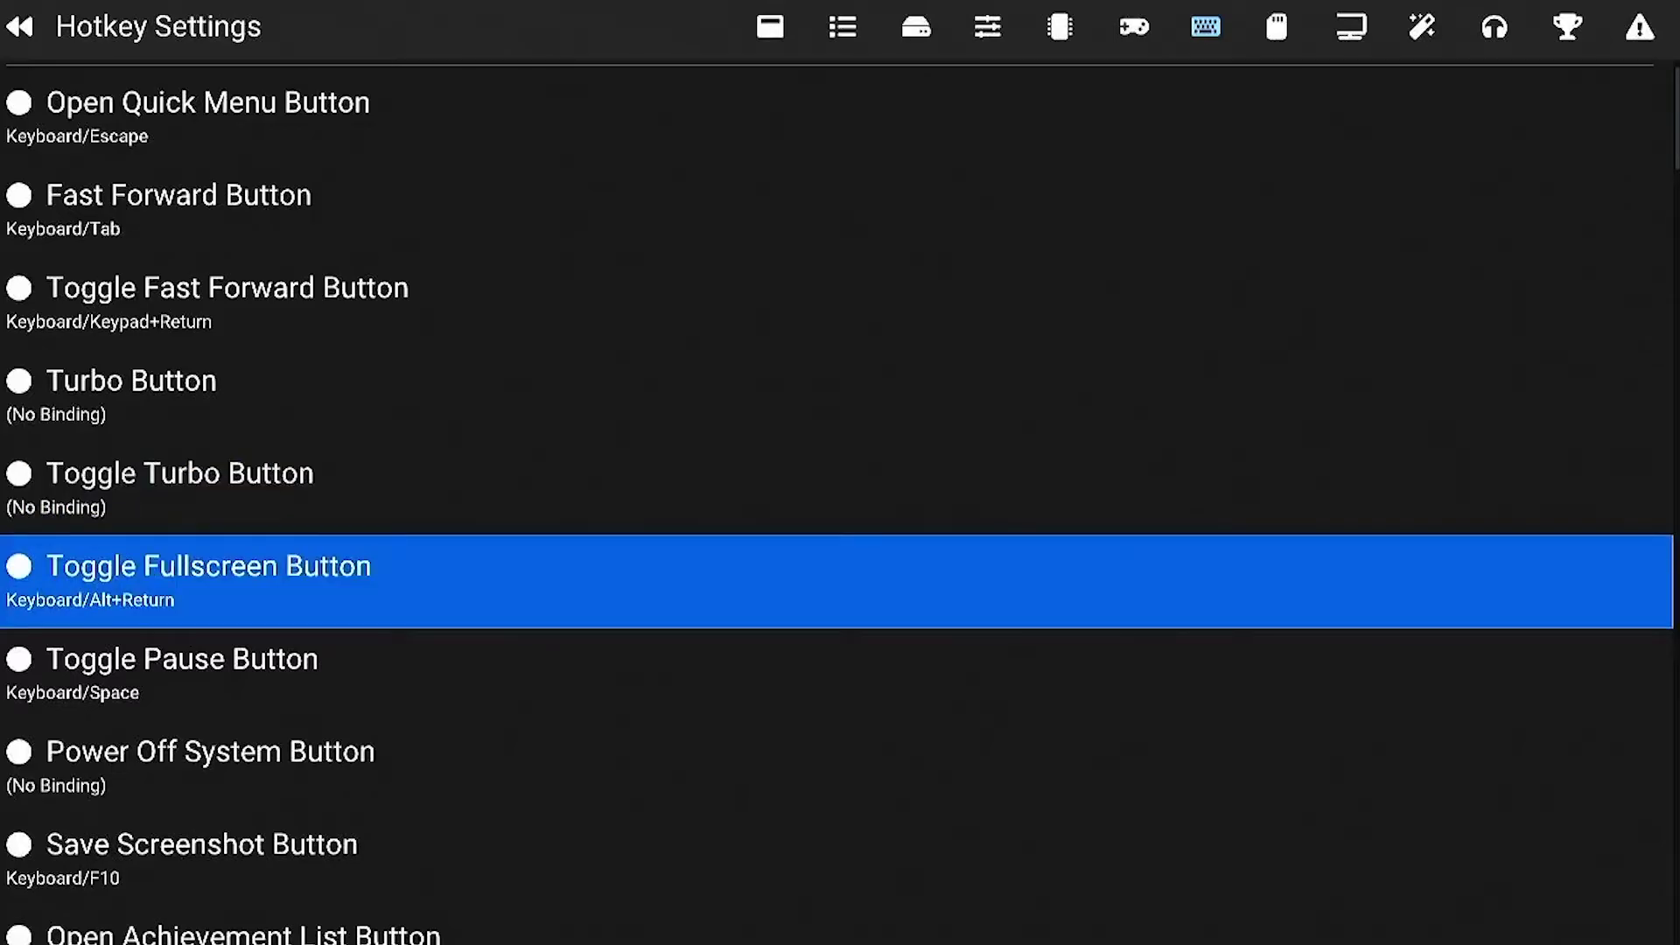
key(Down)
key(Down)
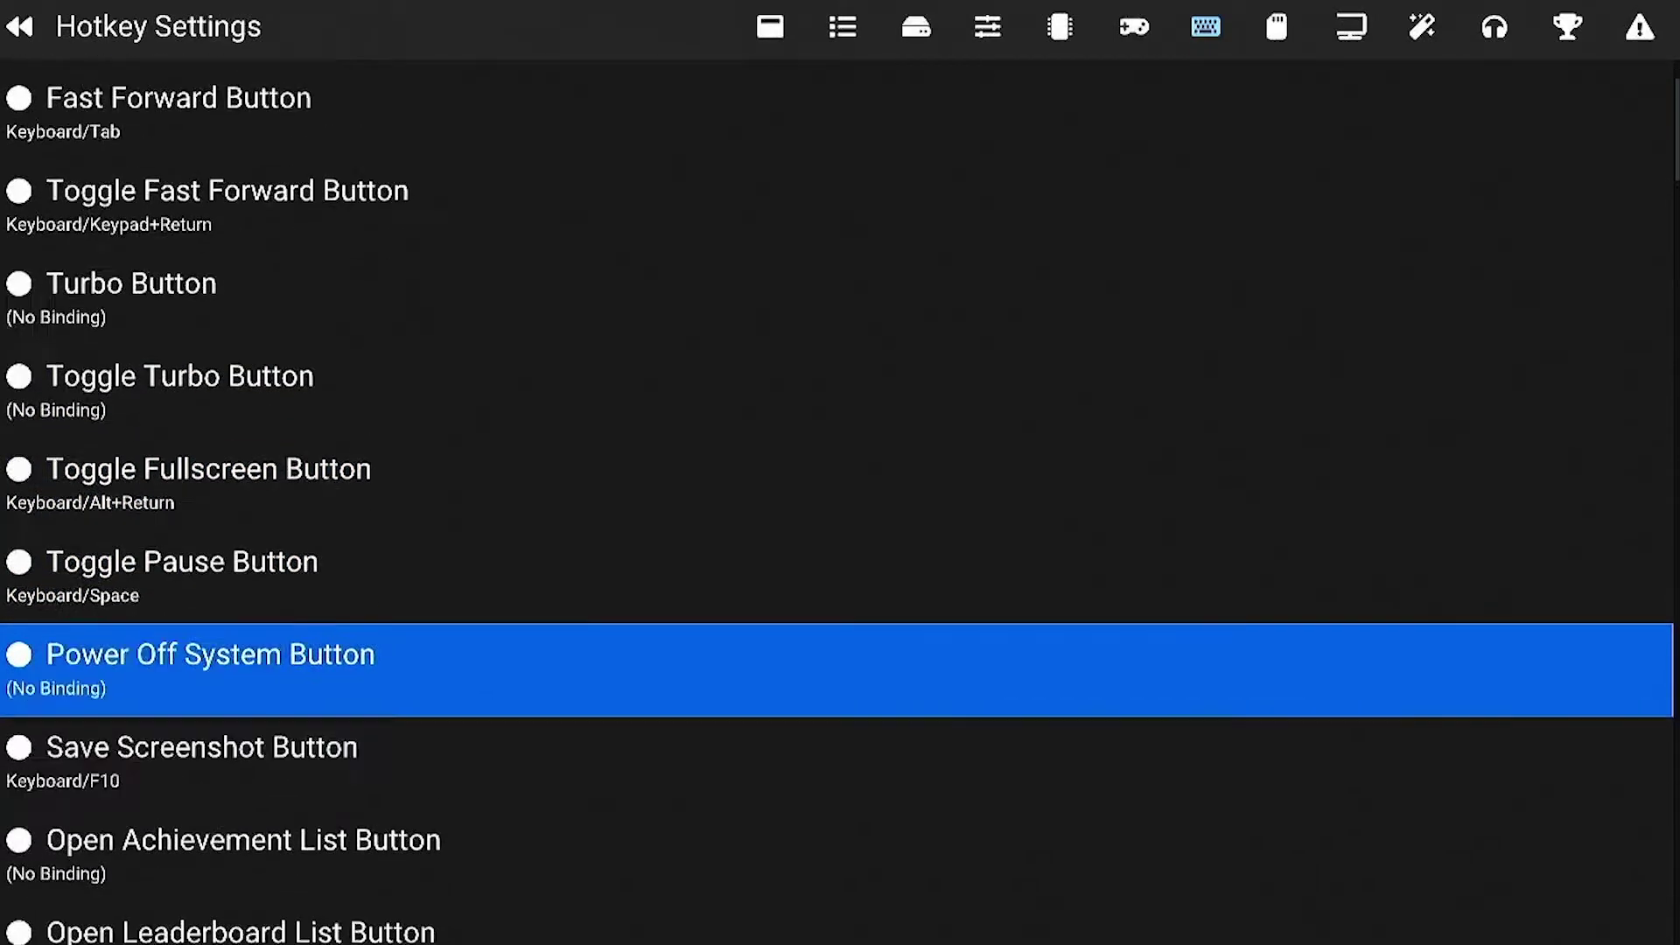
Examine the bindings of the Turbo, Toggle Turbo and Fast Forward hotkeys
key(Up)
key(Up)
key(Up)
key(Up)
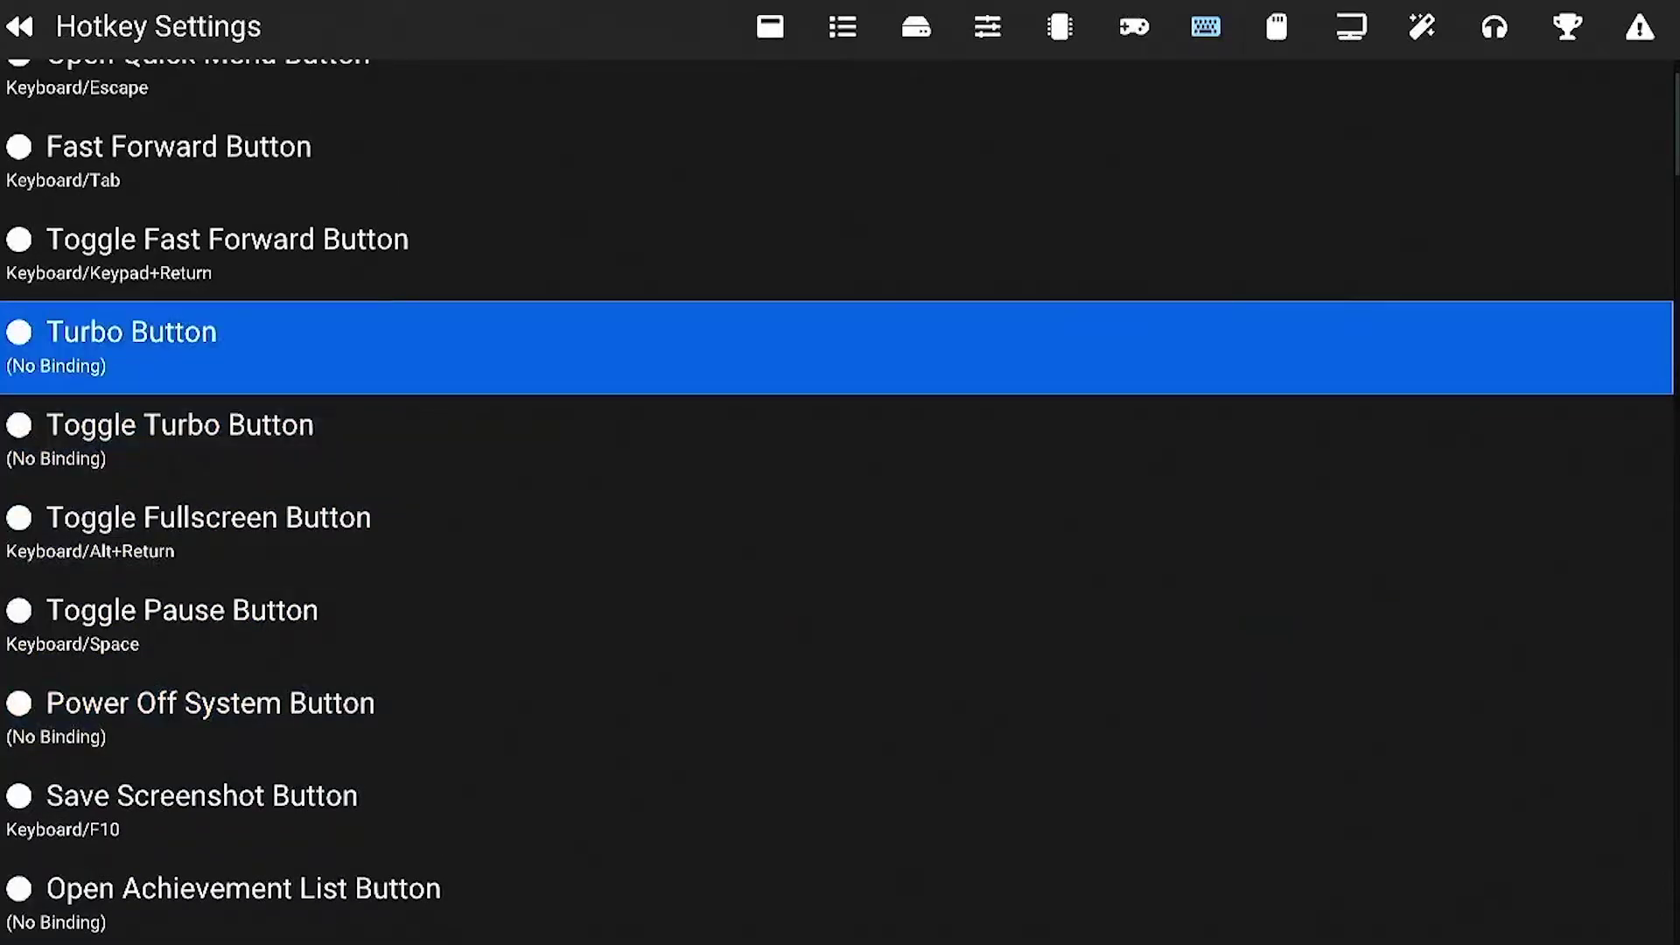
key(Up)
key(Down)
key(Down)
key(Up)
key(Down)
key(Up)
key(Up)
key(Up)
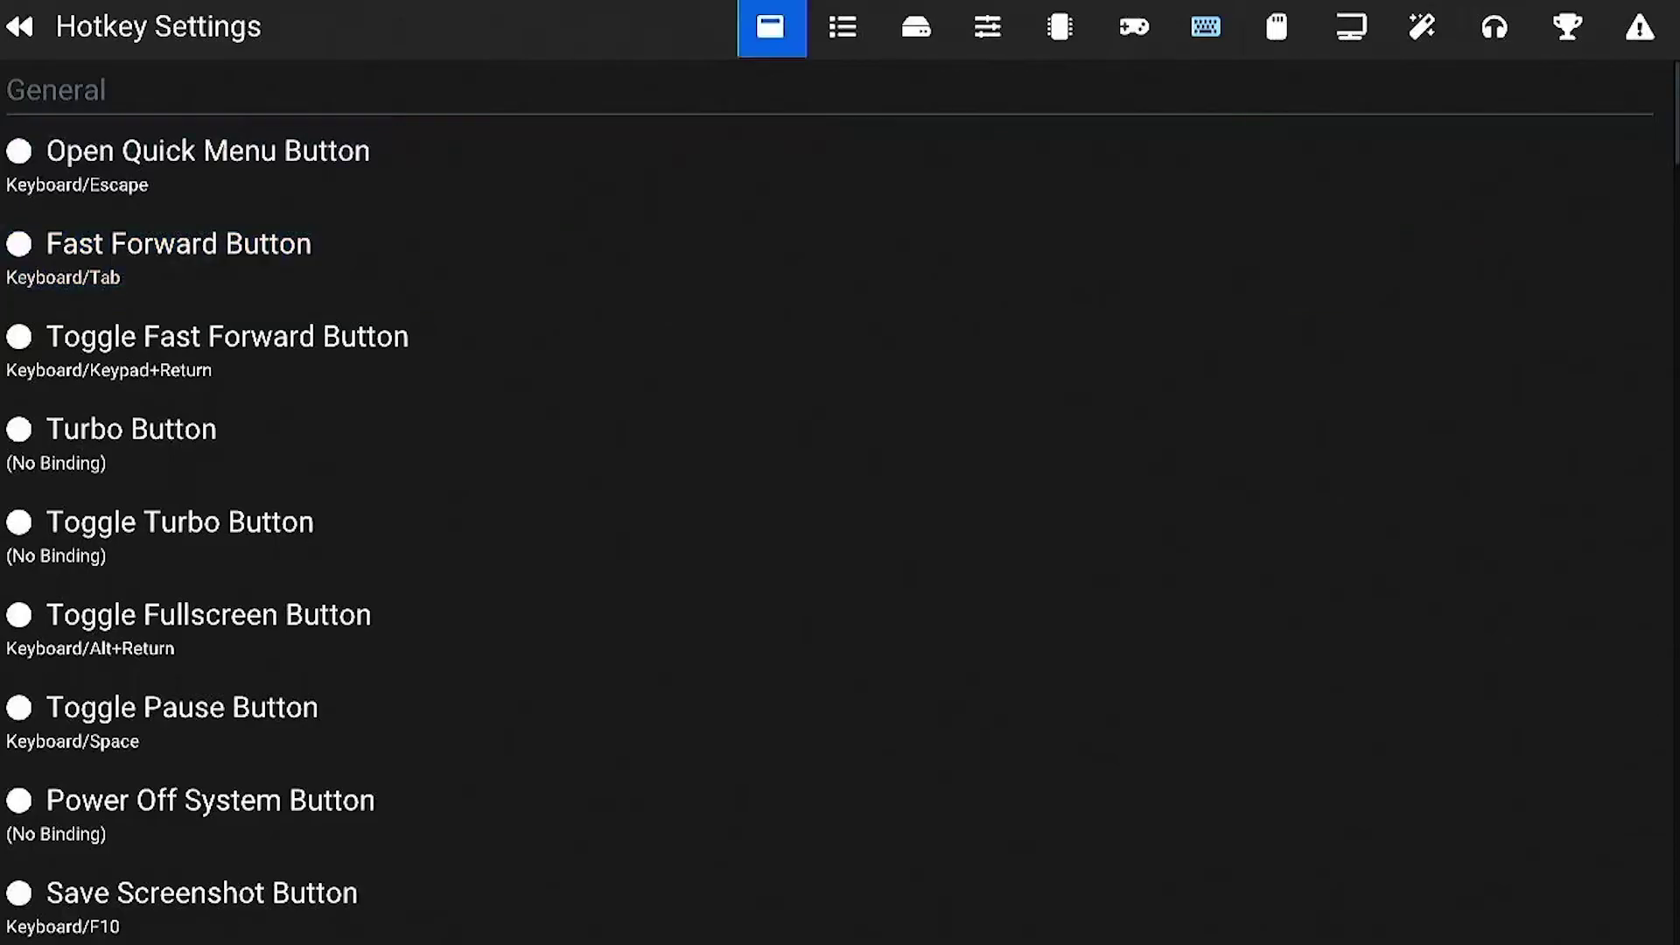
Open the Memory Card Settings and review the card types for slots 1 and 2
key(Left)
key(Right)
key(Down)
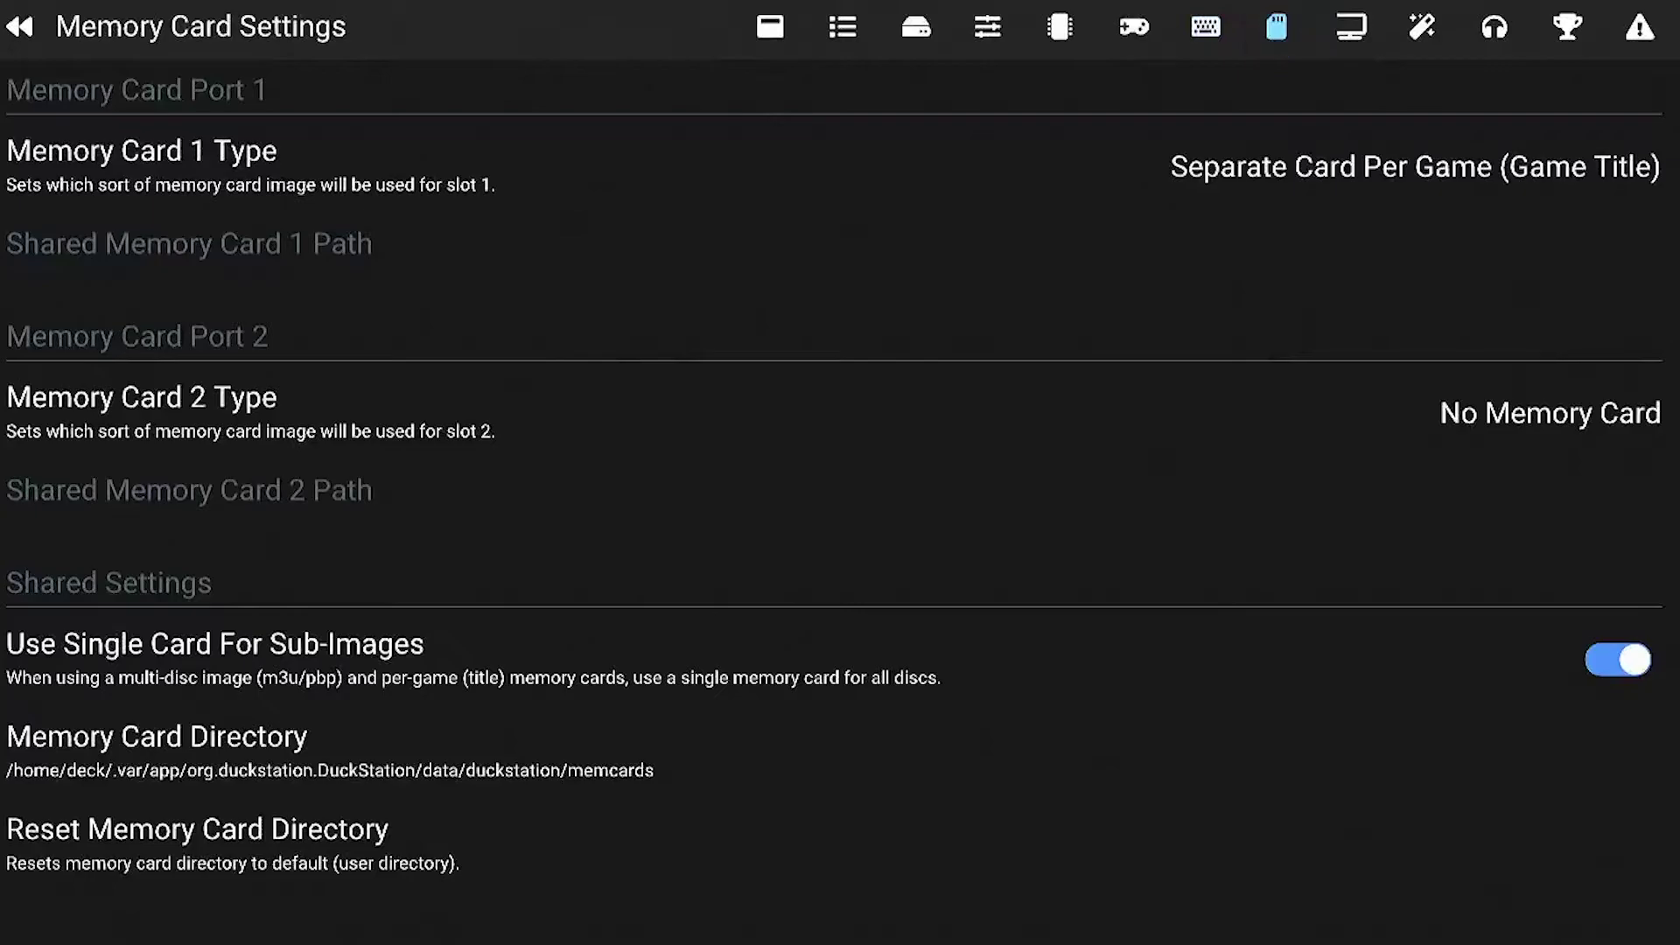
key(Down)
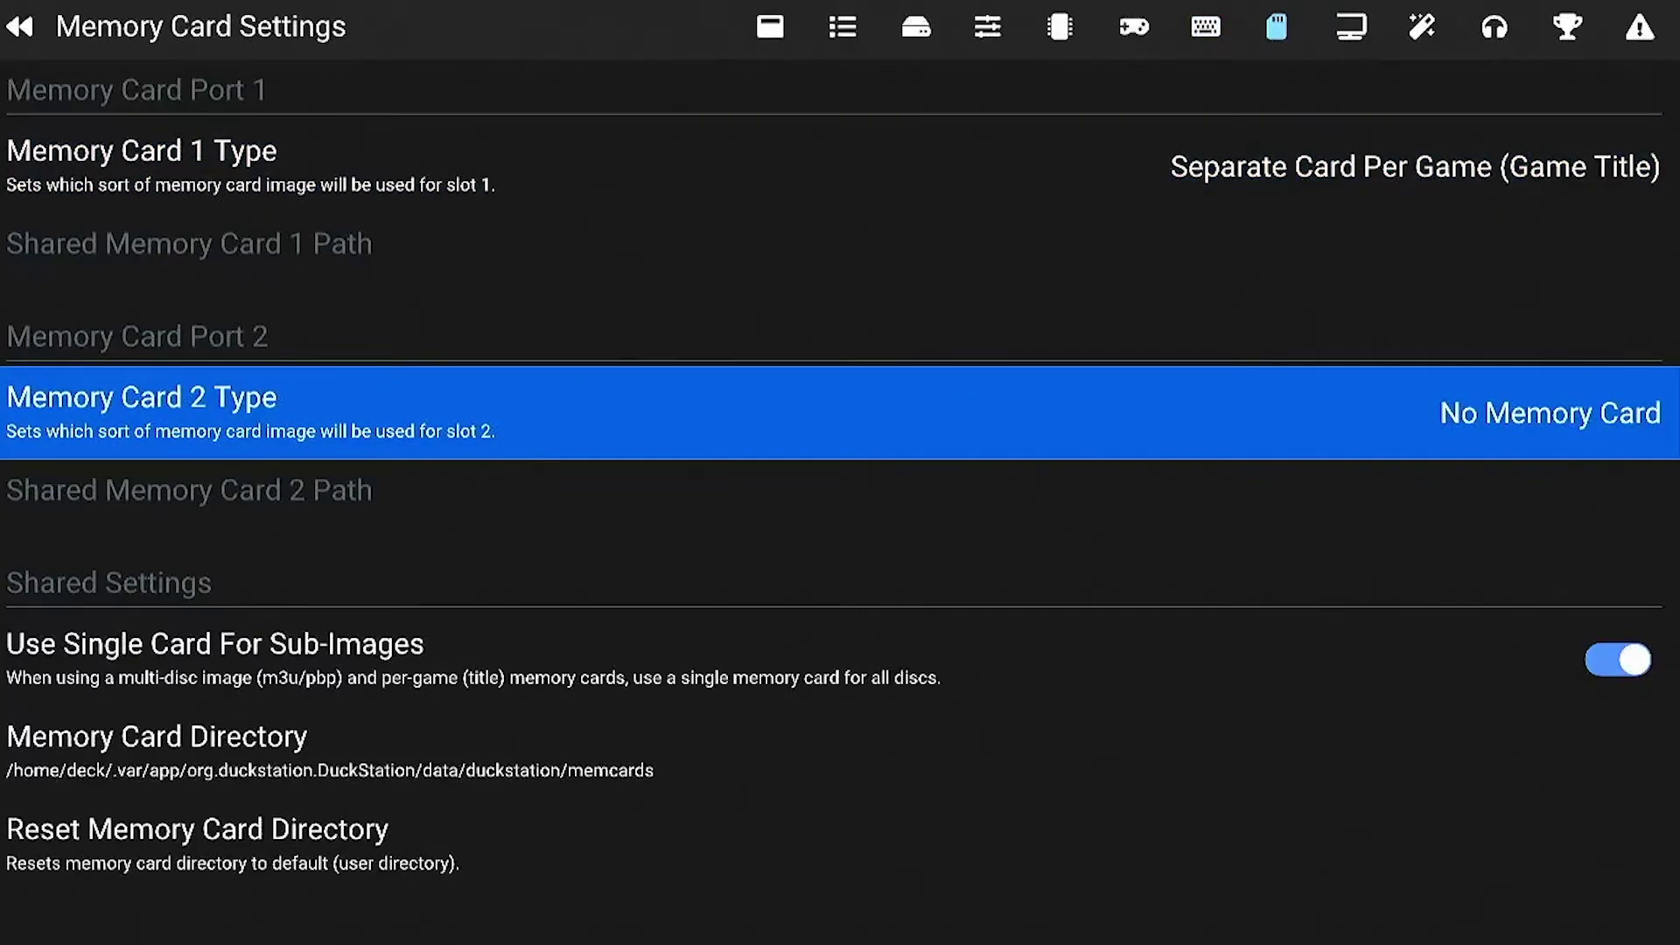
key(Up)
Review the shared memory card settings, including Use Single Card For Sub-Images and the memory card directory
key(Down)
key(Down)
key(Down)
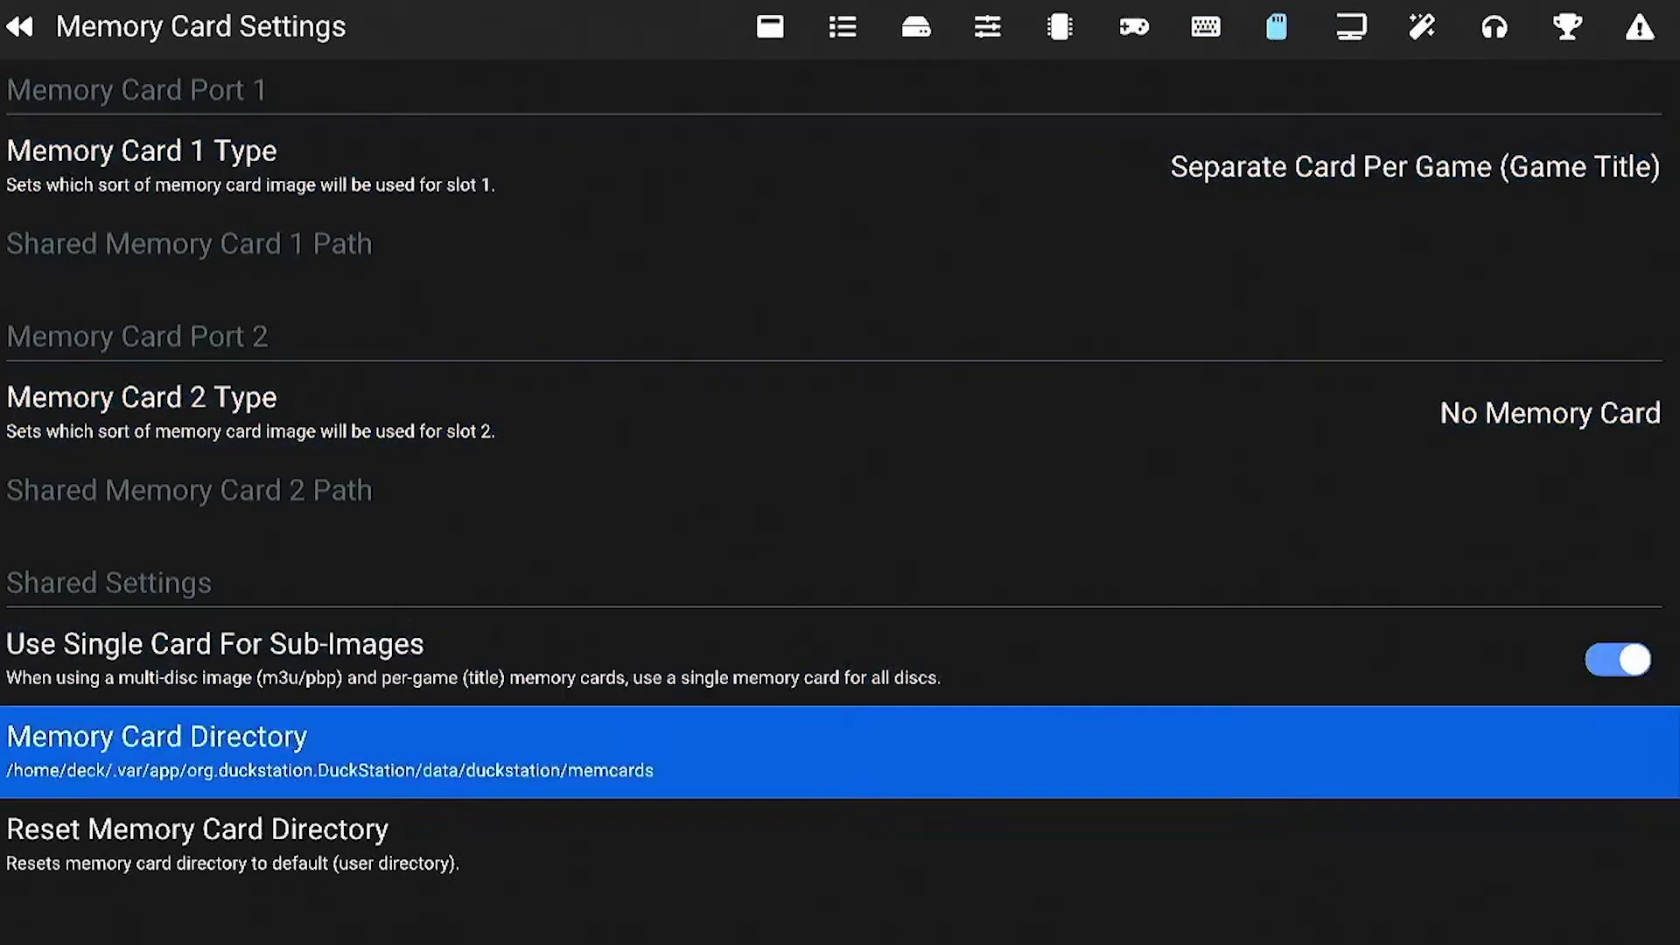
key(Down)
key(Up)
key(Up)
key(Down)
key(Up)
key(Up)
key(Up)
key(Up)
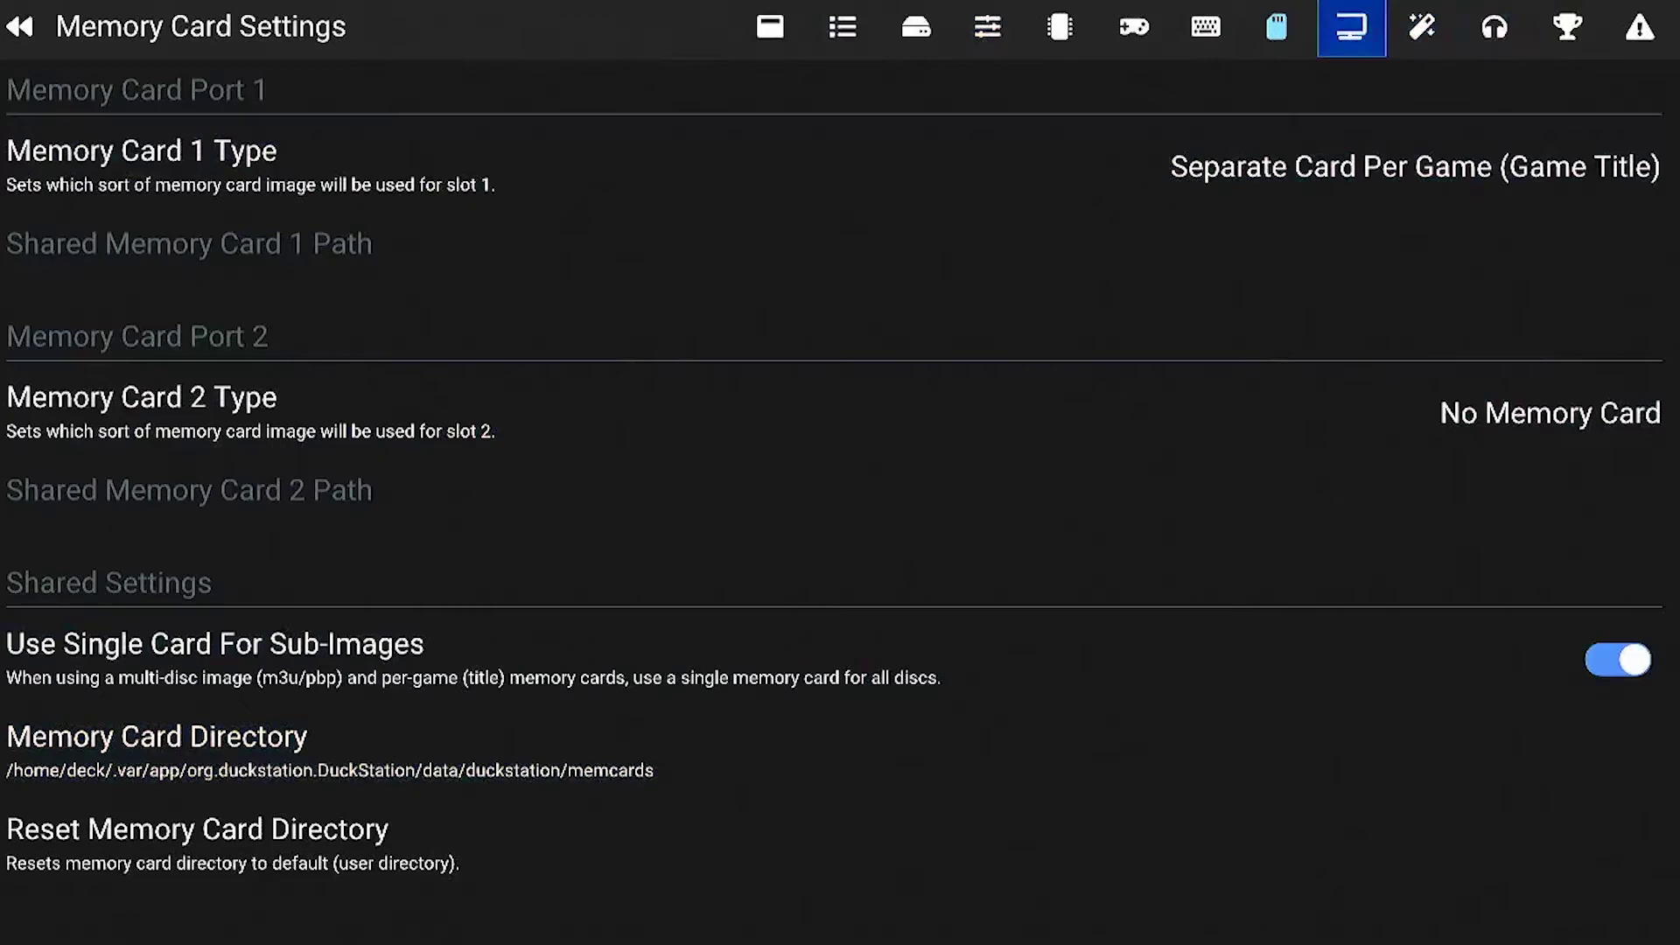
Open the Display Settings and review the device options from GPU Renderer to Enable VSync
click(1351, 28)
key(Down)
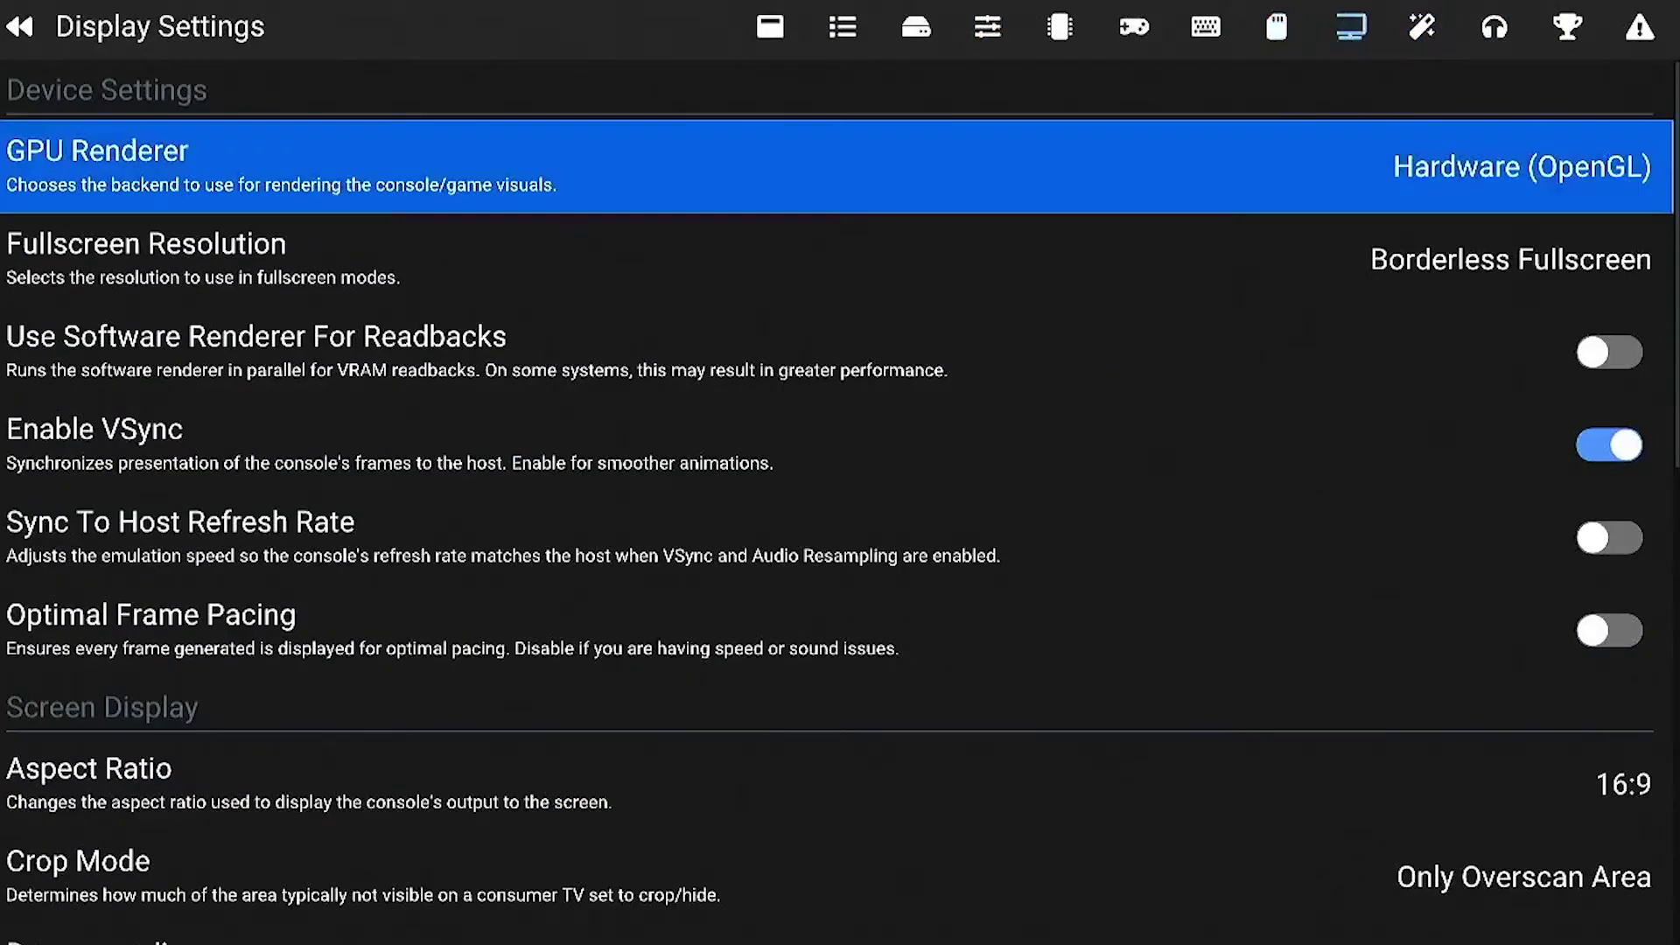
key(Down)
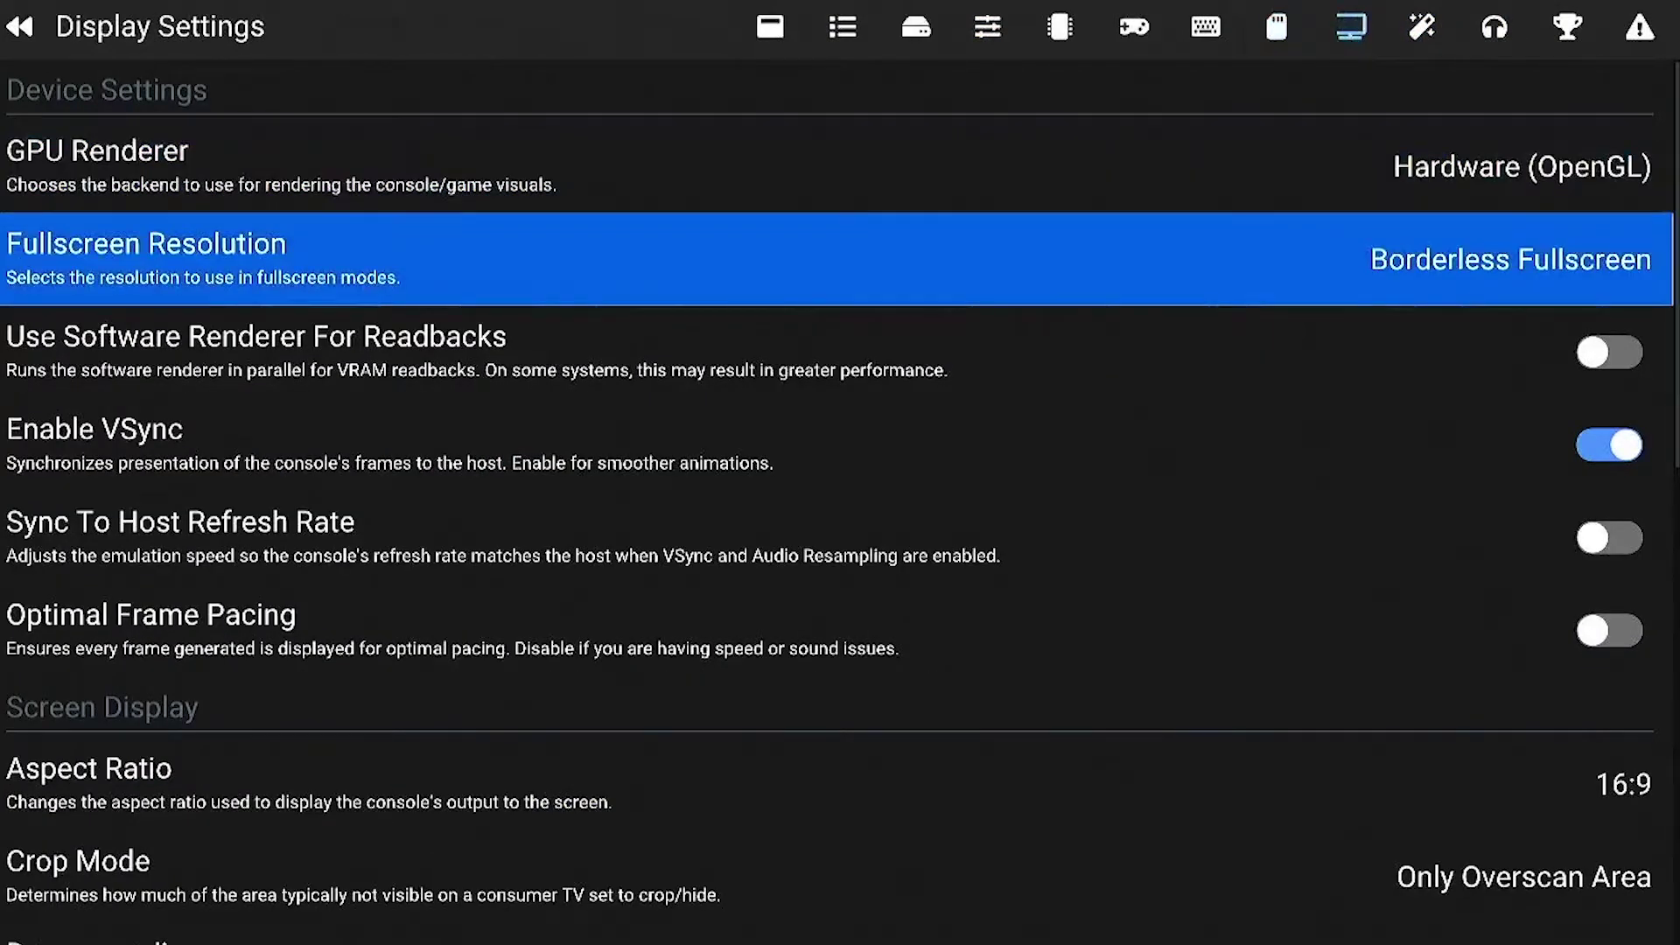
key(Down)
key(Down)
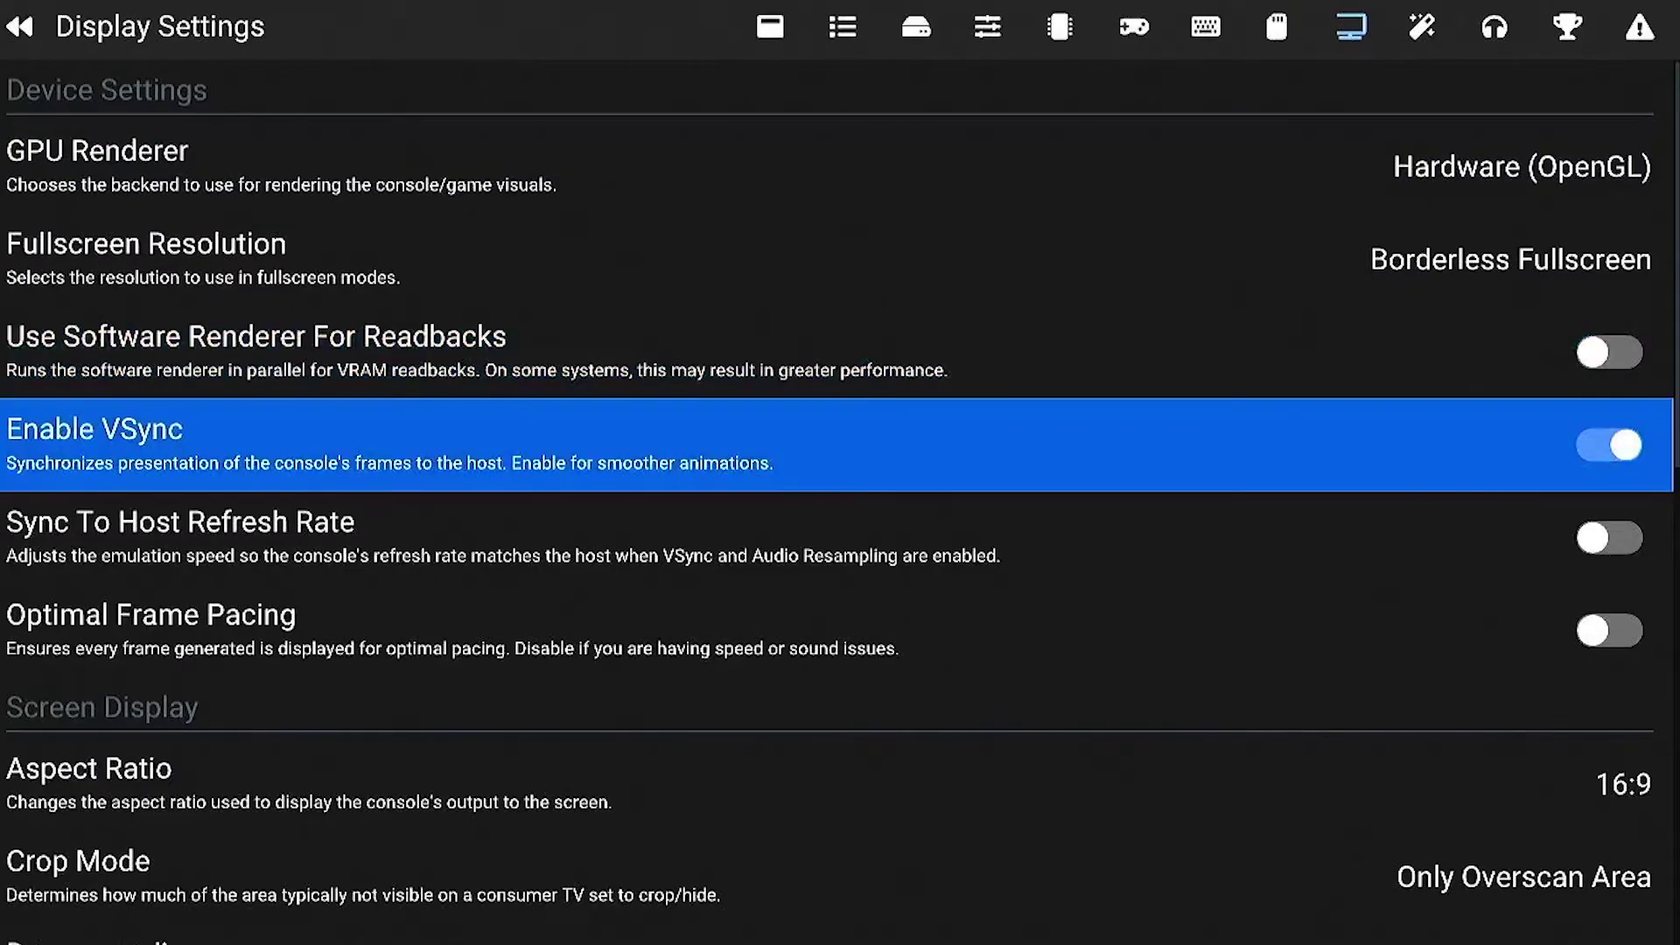
key(Up)
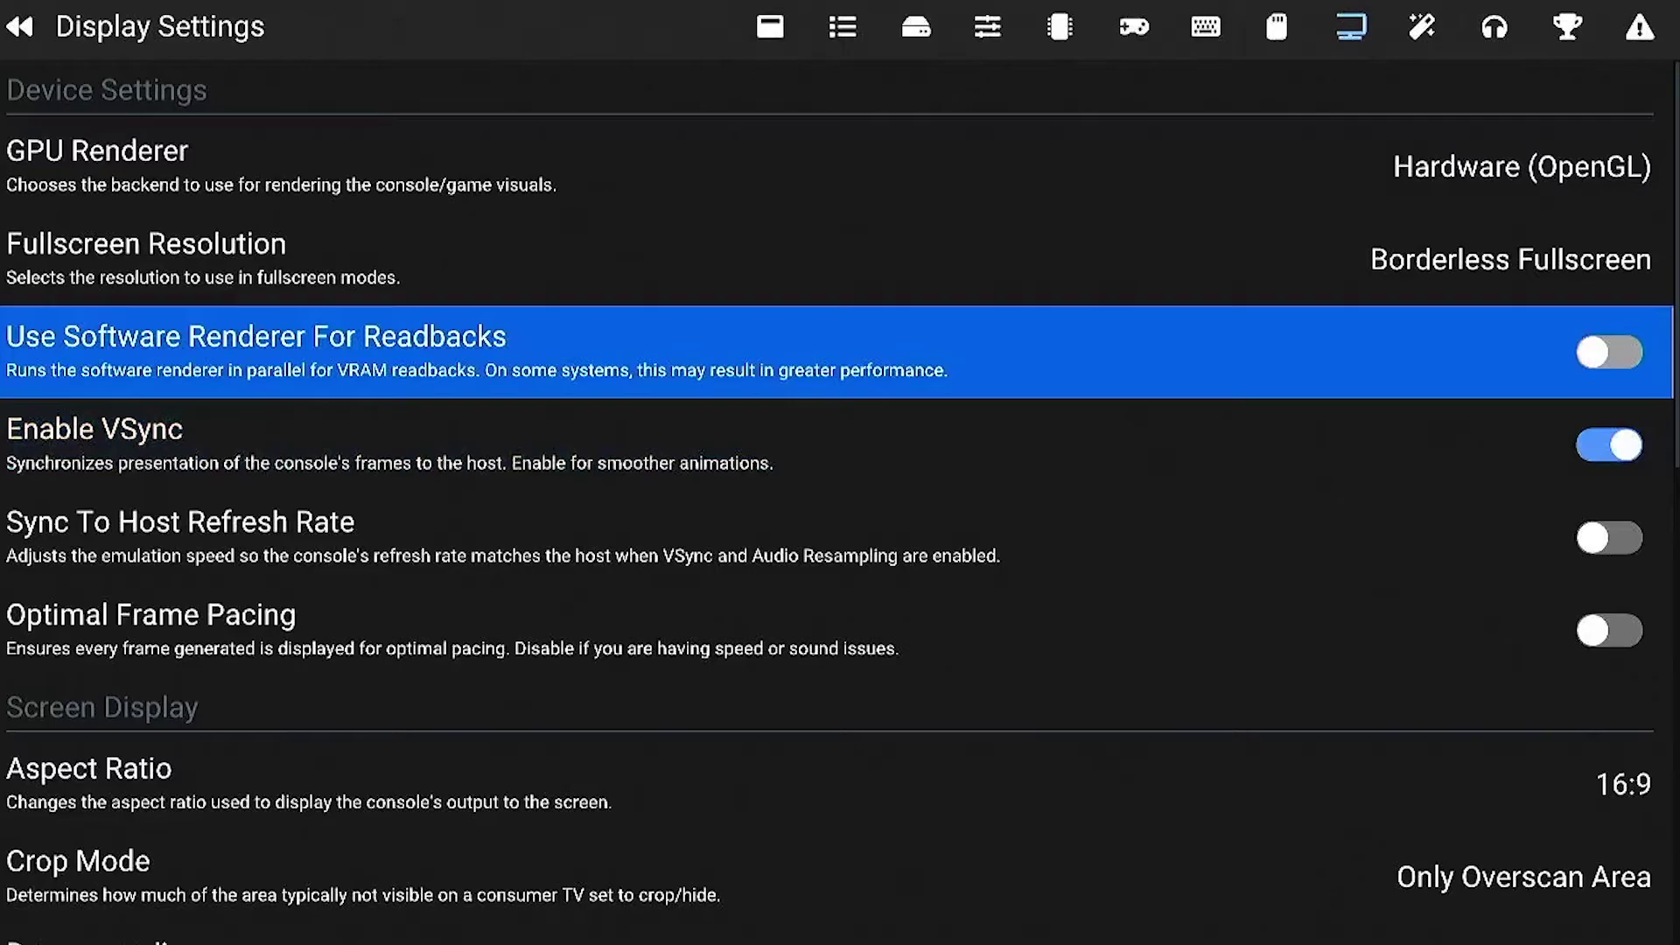
key(Down)
key(Down)
key(Up)
Review the screen display options from Aspect Ratio through Linear Upscaling to the on-screen display toggles
key(Down)
key(Down)
key(Down)
key(Down)
key(Down)
key(Down)
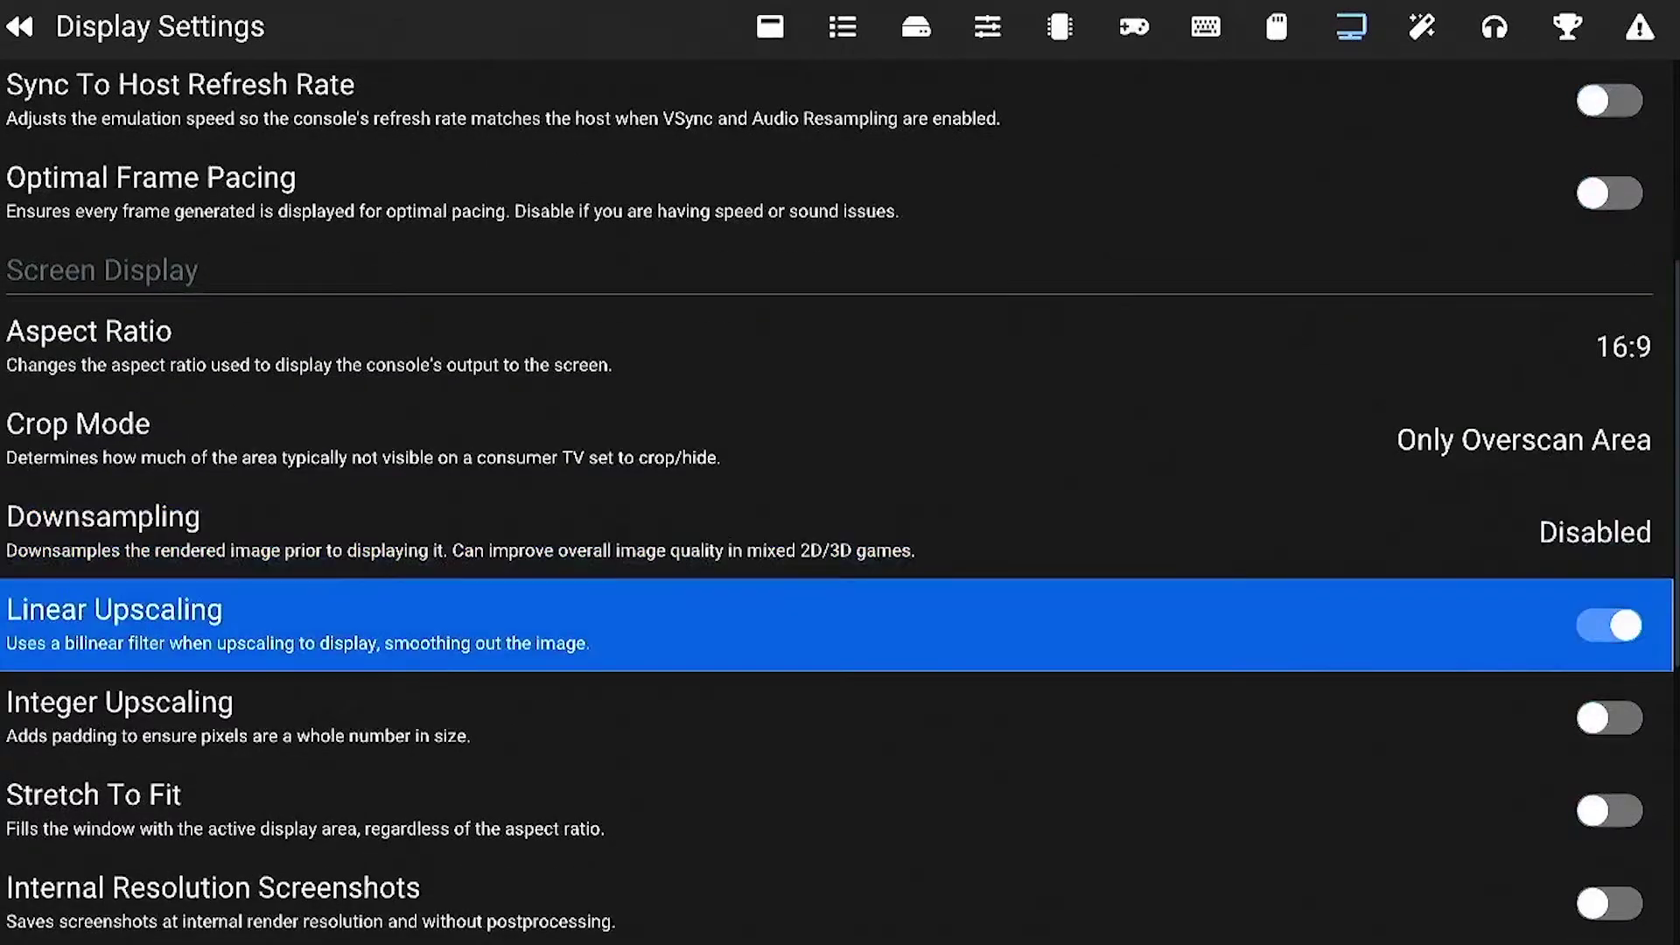
key(Down)
key(Up)
key(Down)
key(Down)
key(Down)
key(Down)
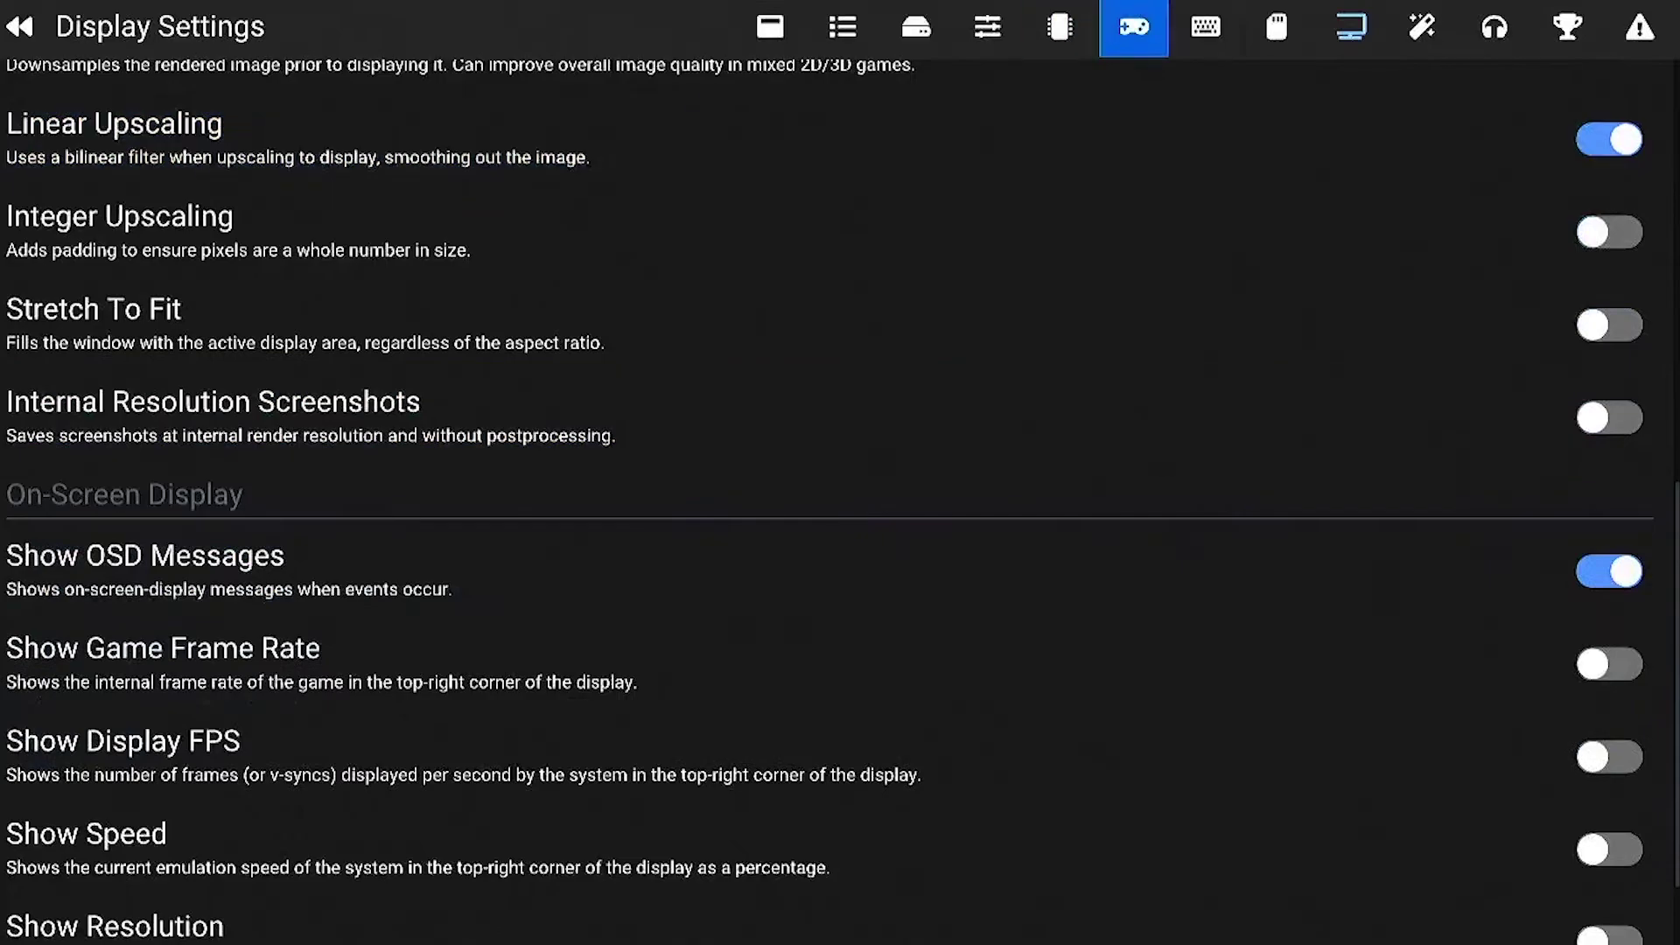
Open the Enhancement Settings and look over the options back up to Texture Filtering
click(1422, 27)
key(Down)
key(Up)
key(Up)
key(Up)
key(Up)
key(Up)
key(Up)
key(Up)
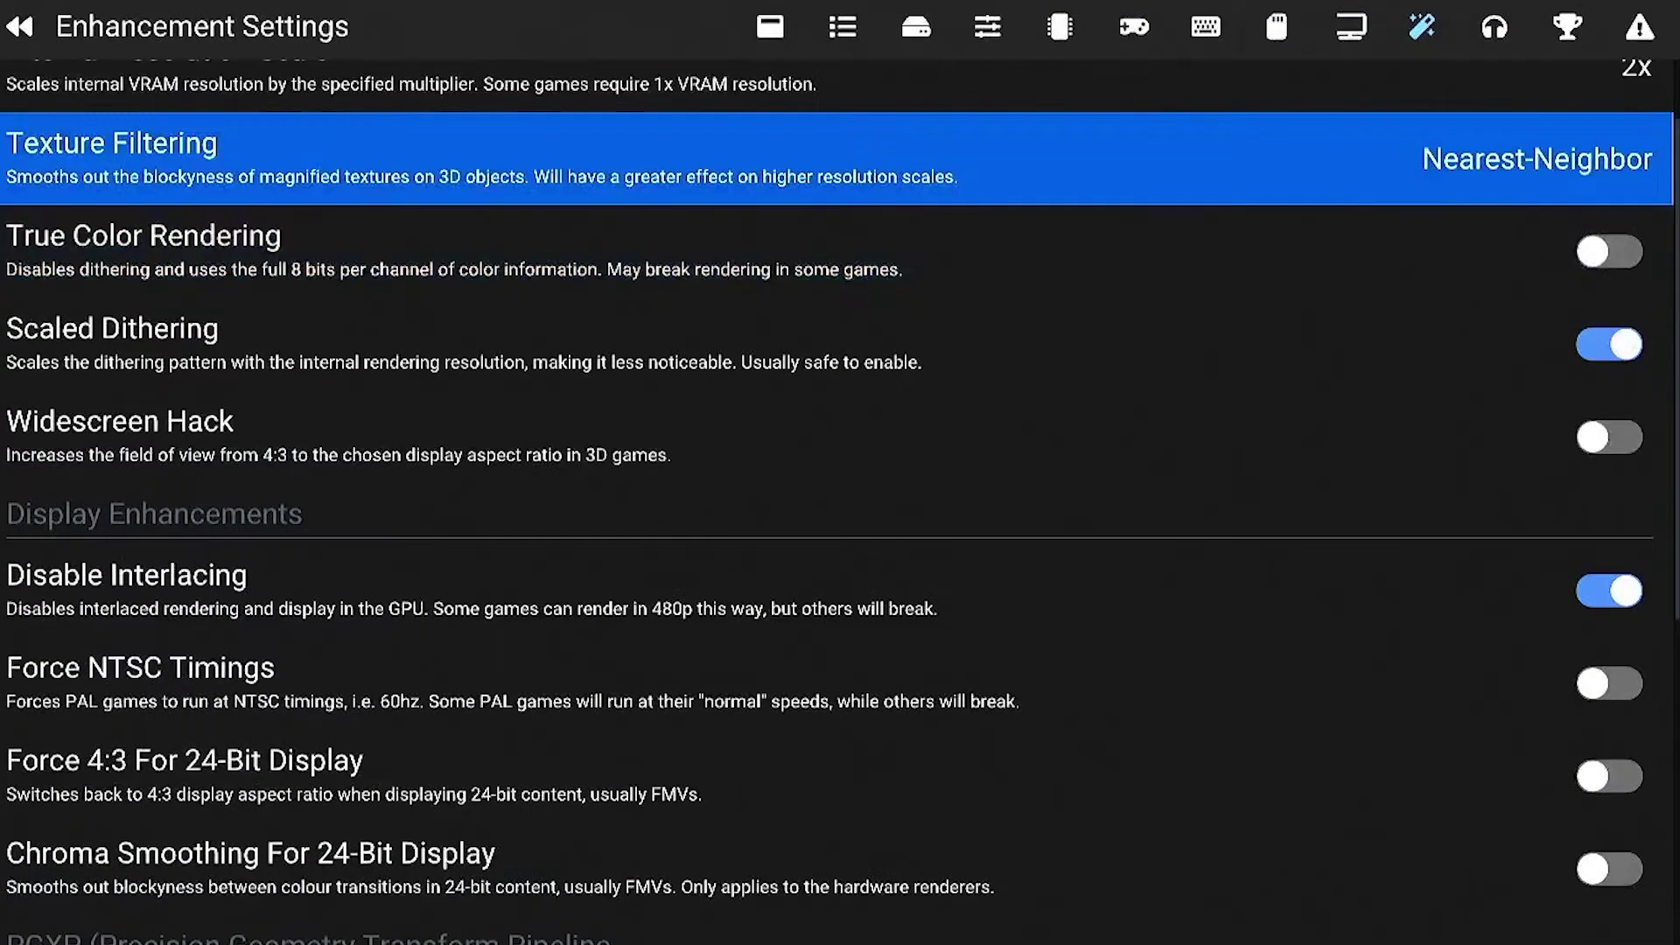
Review the enhancement options from True Color Rendering and Widescreen Hack to Disable Interlacing
key(Down)
key(Down)
key(Down)
key(Down)
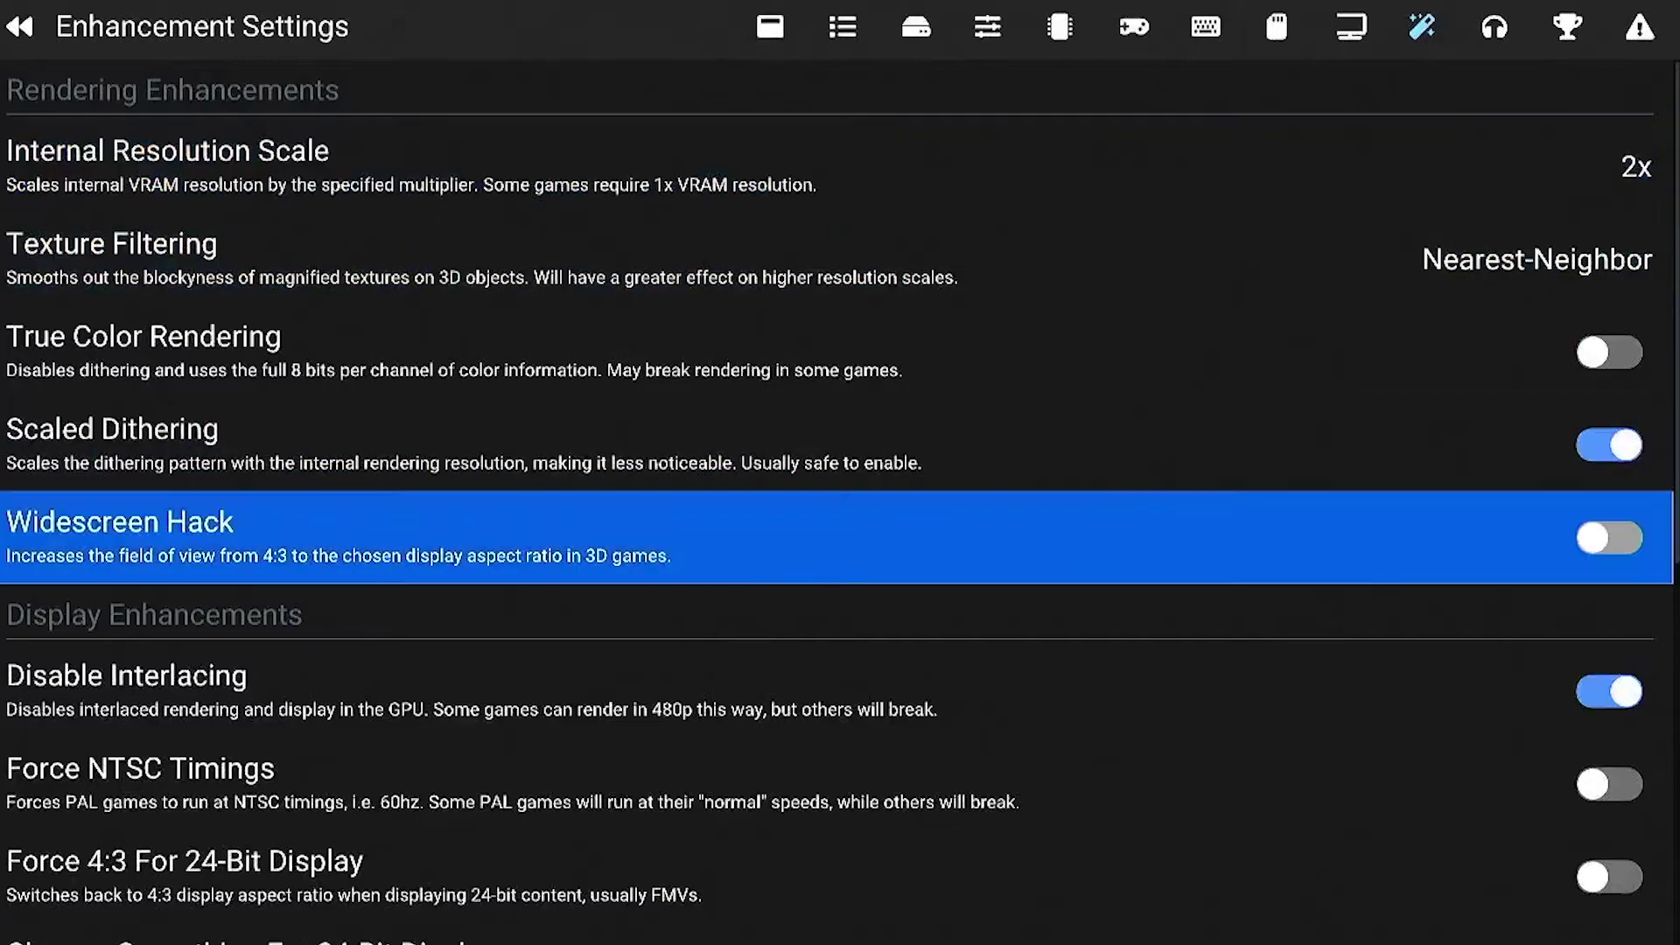
key(Up)
key(Down)
key(Down)
key(Down)
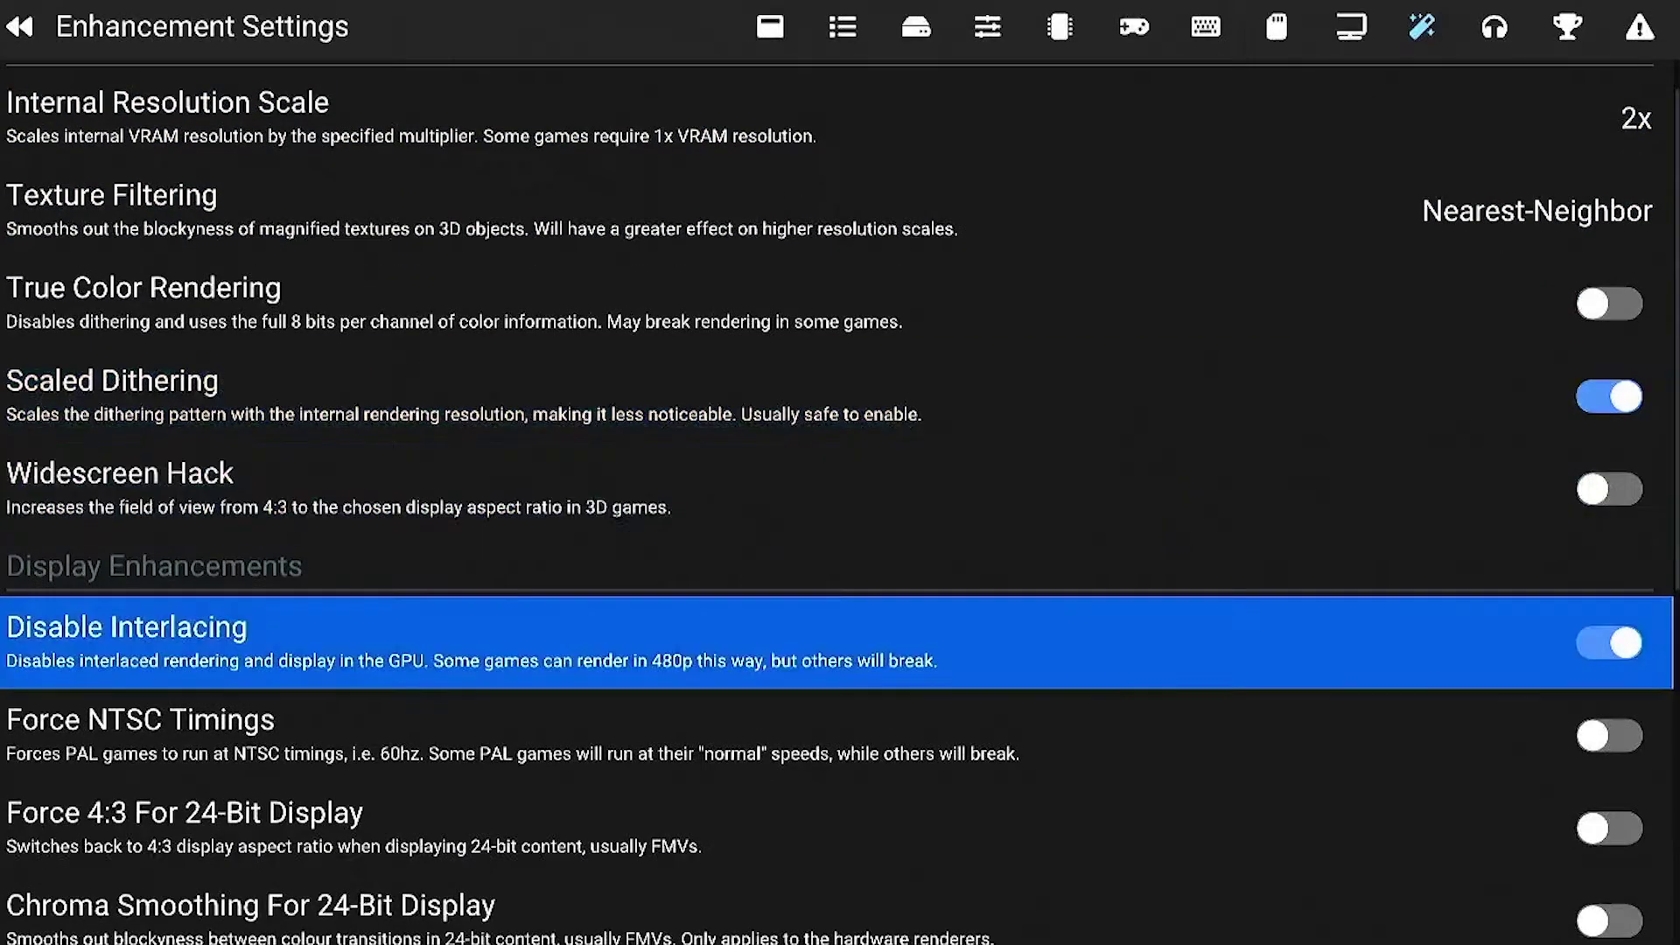
Open the Audio Settings and review the volume, mute and audio backend options
key(Up)
key(Right)
key(Right)
key(Right)
key(Right)
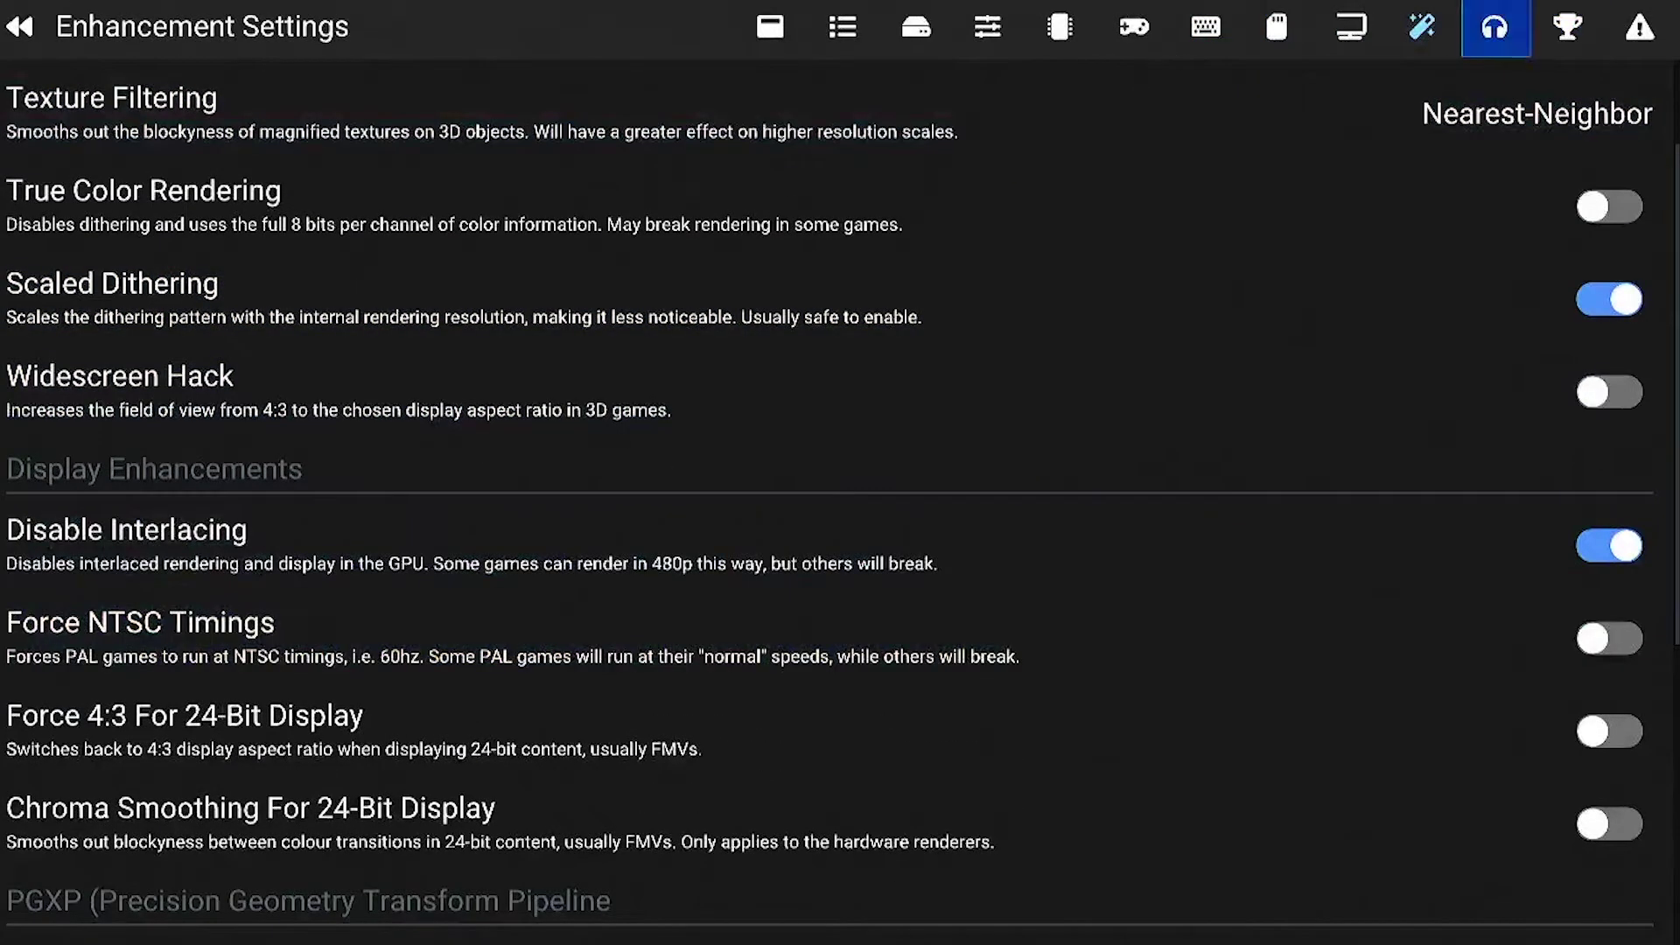
key(Return)
key(Down)
key(Down)
key(Down)
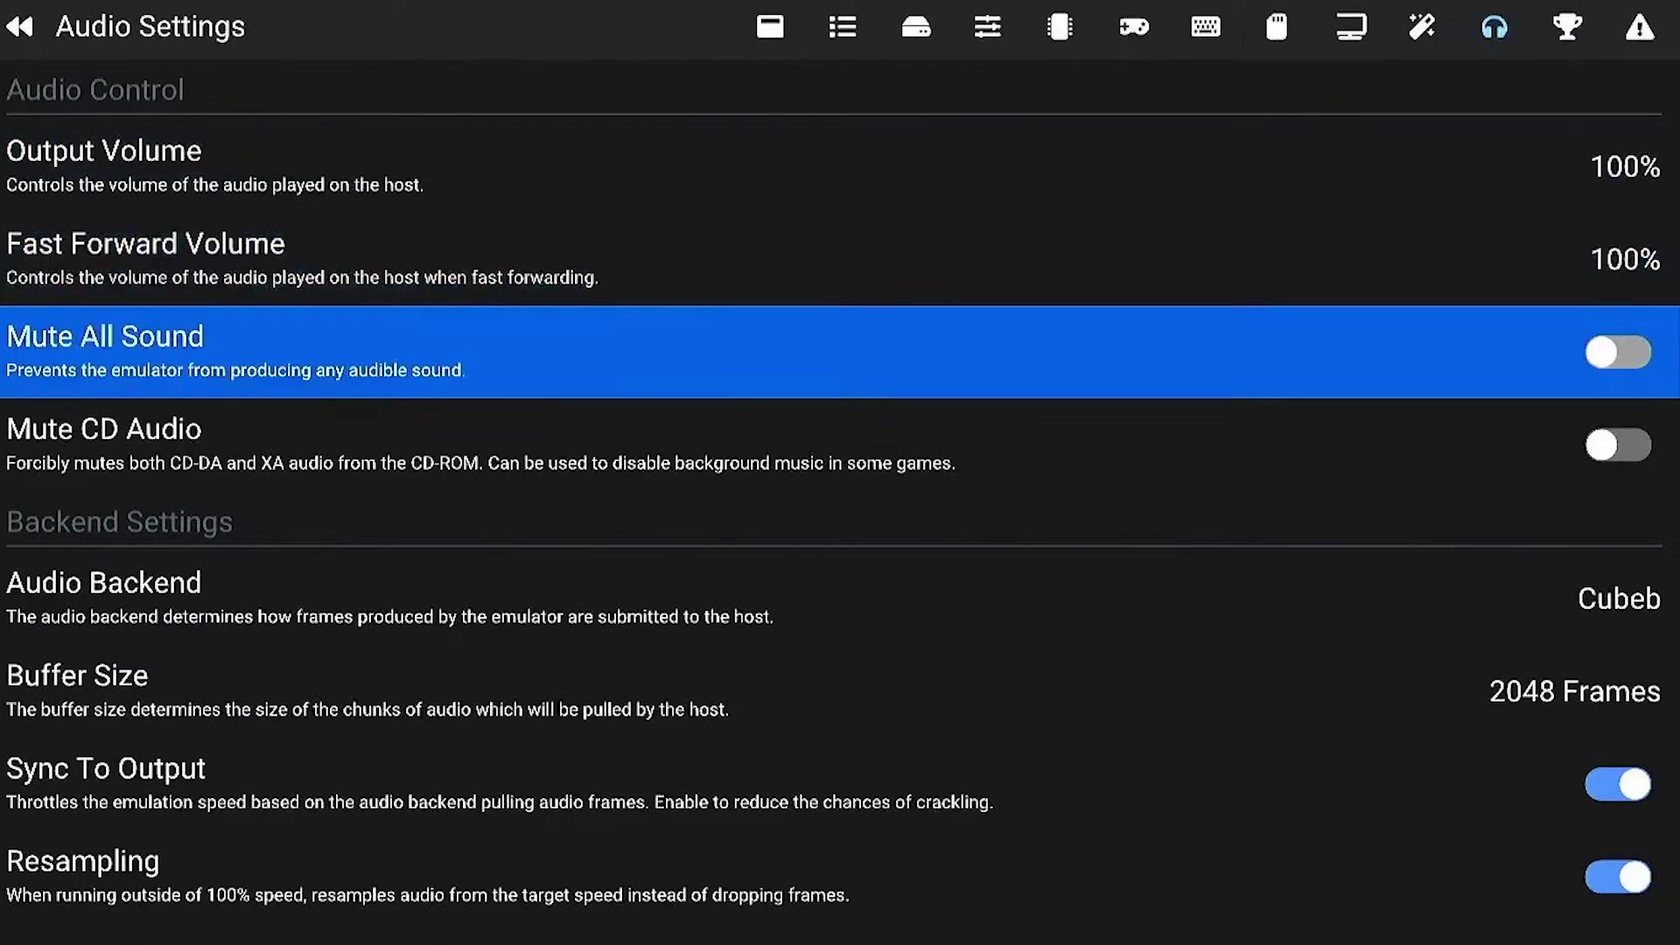
key(Down)
key(Down)
key(Down)
key(Down)
key(Down)
Look over the logging and debugging settings and the Achievements Settings
key(Up)
key(Up)
key(Up)
key(Up)
key(Up)
key(Up)
key(Up)
key(Up)
key(Return)
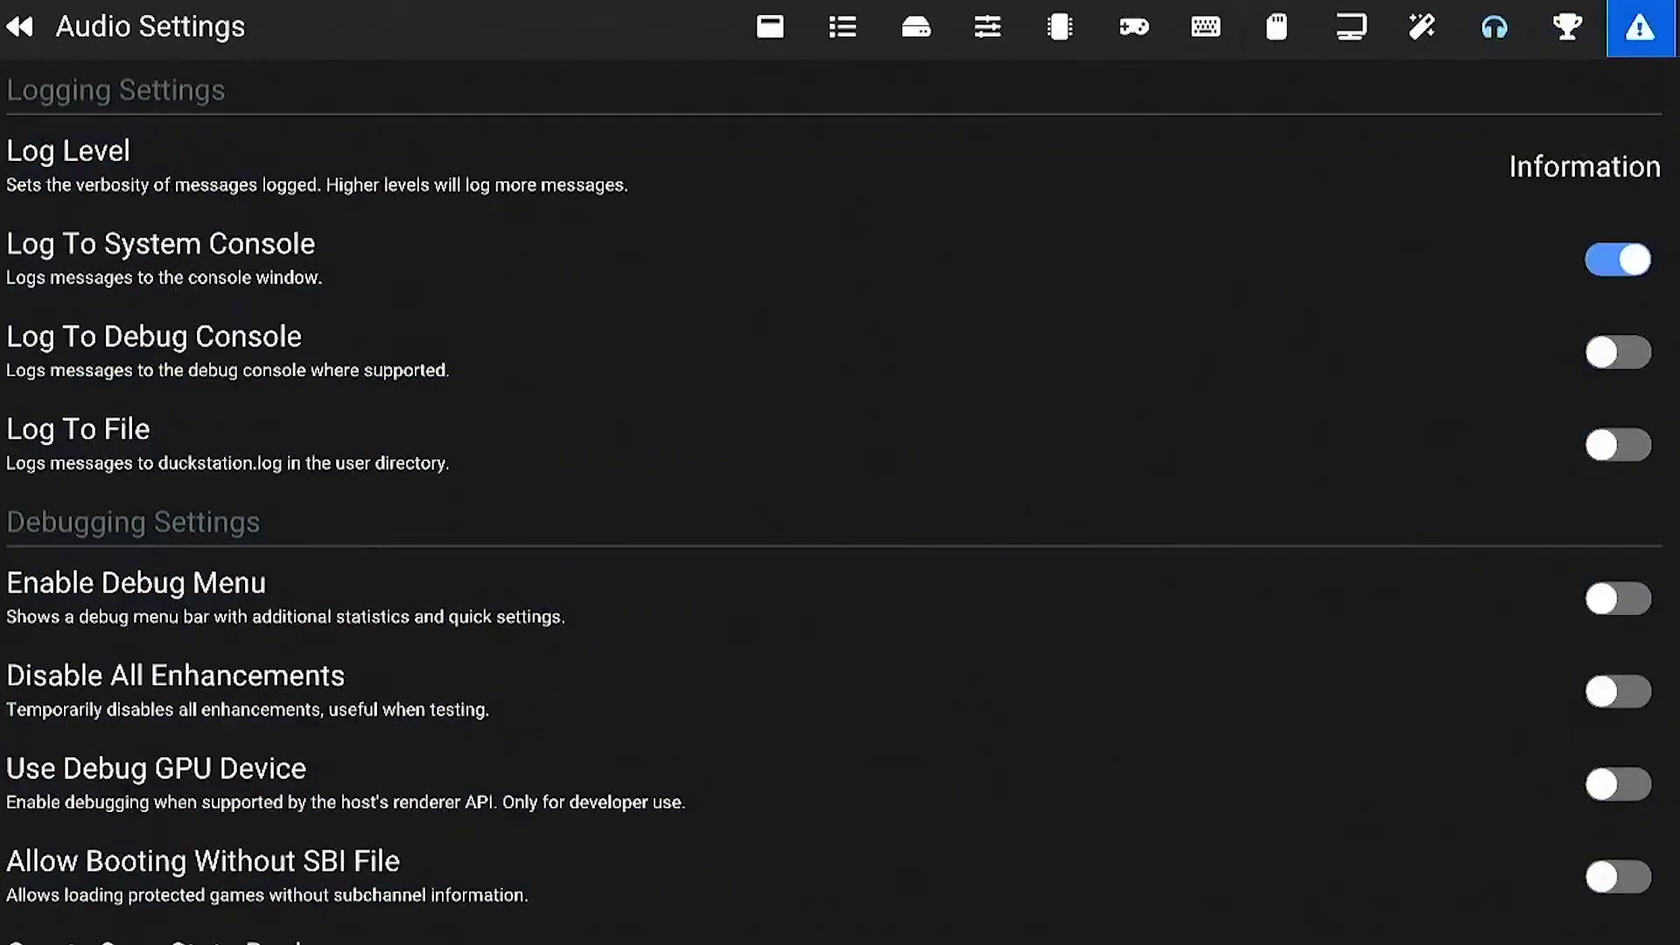
key(Left)
key(Return)
key(Left)
key(Left)
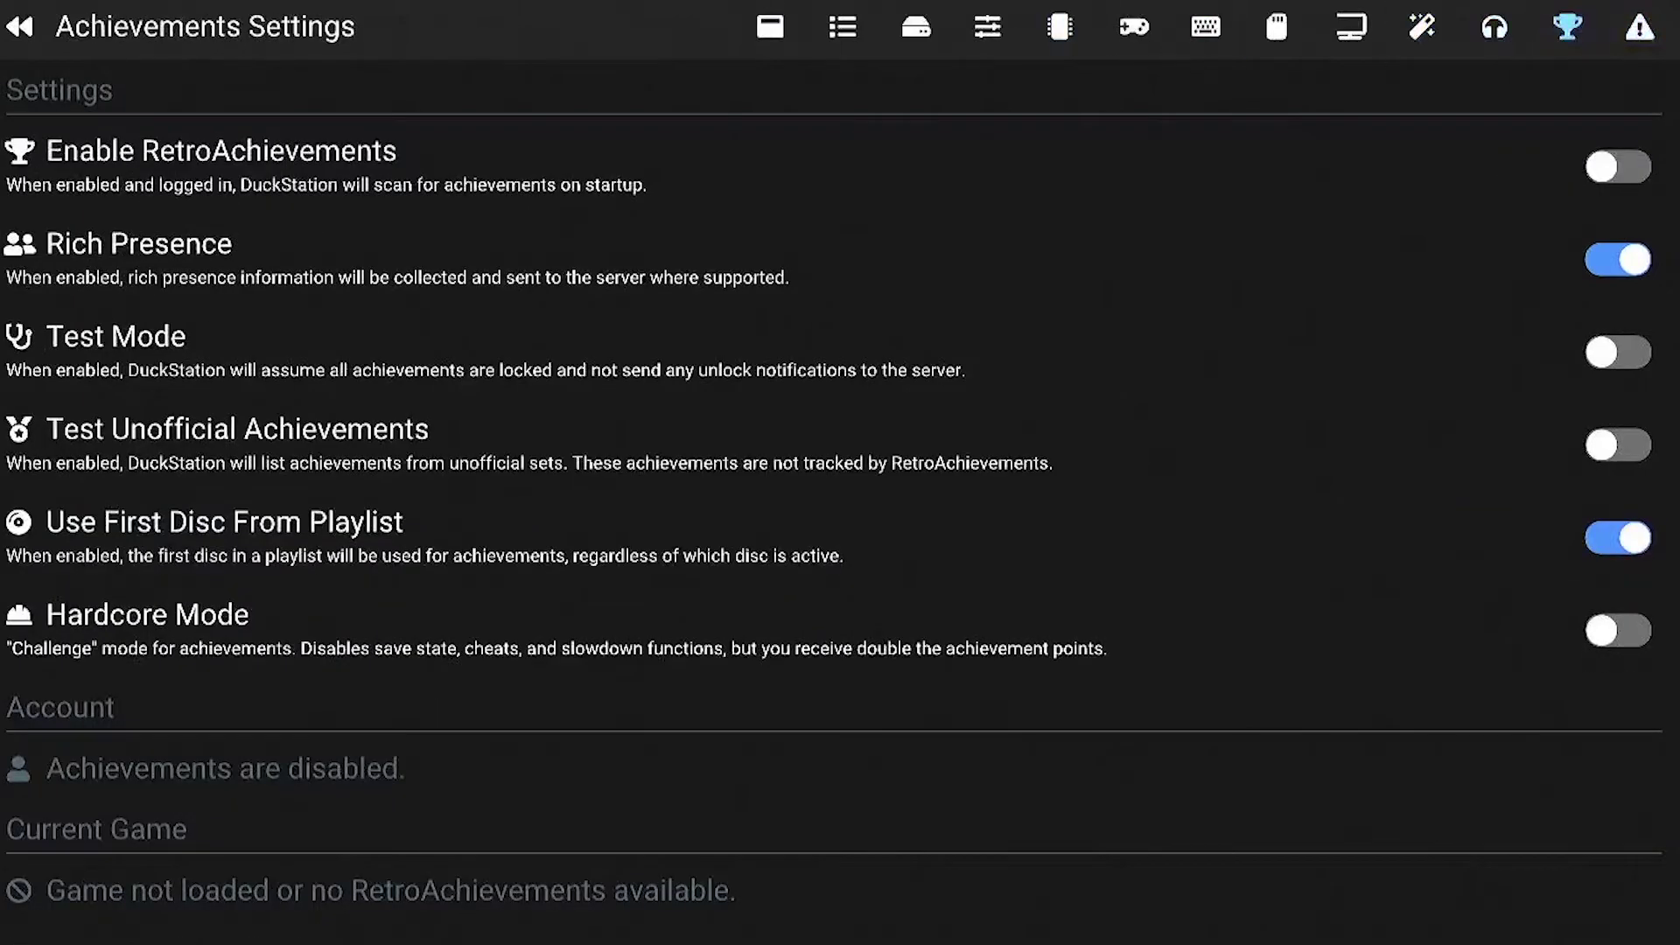
Leave DuckStation for the Steam library and restore the maximized Steam window to its smaller size
key(Left)
key(Return)
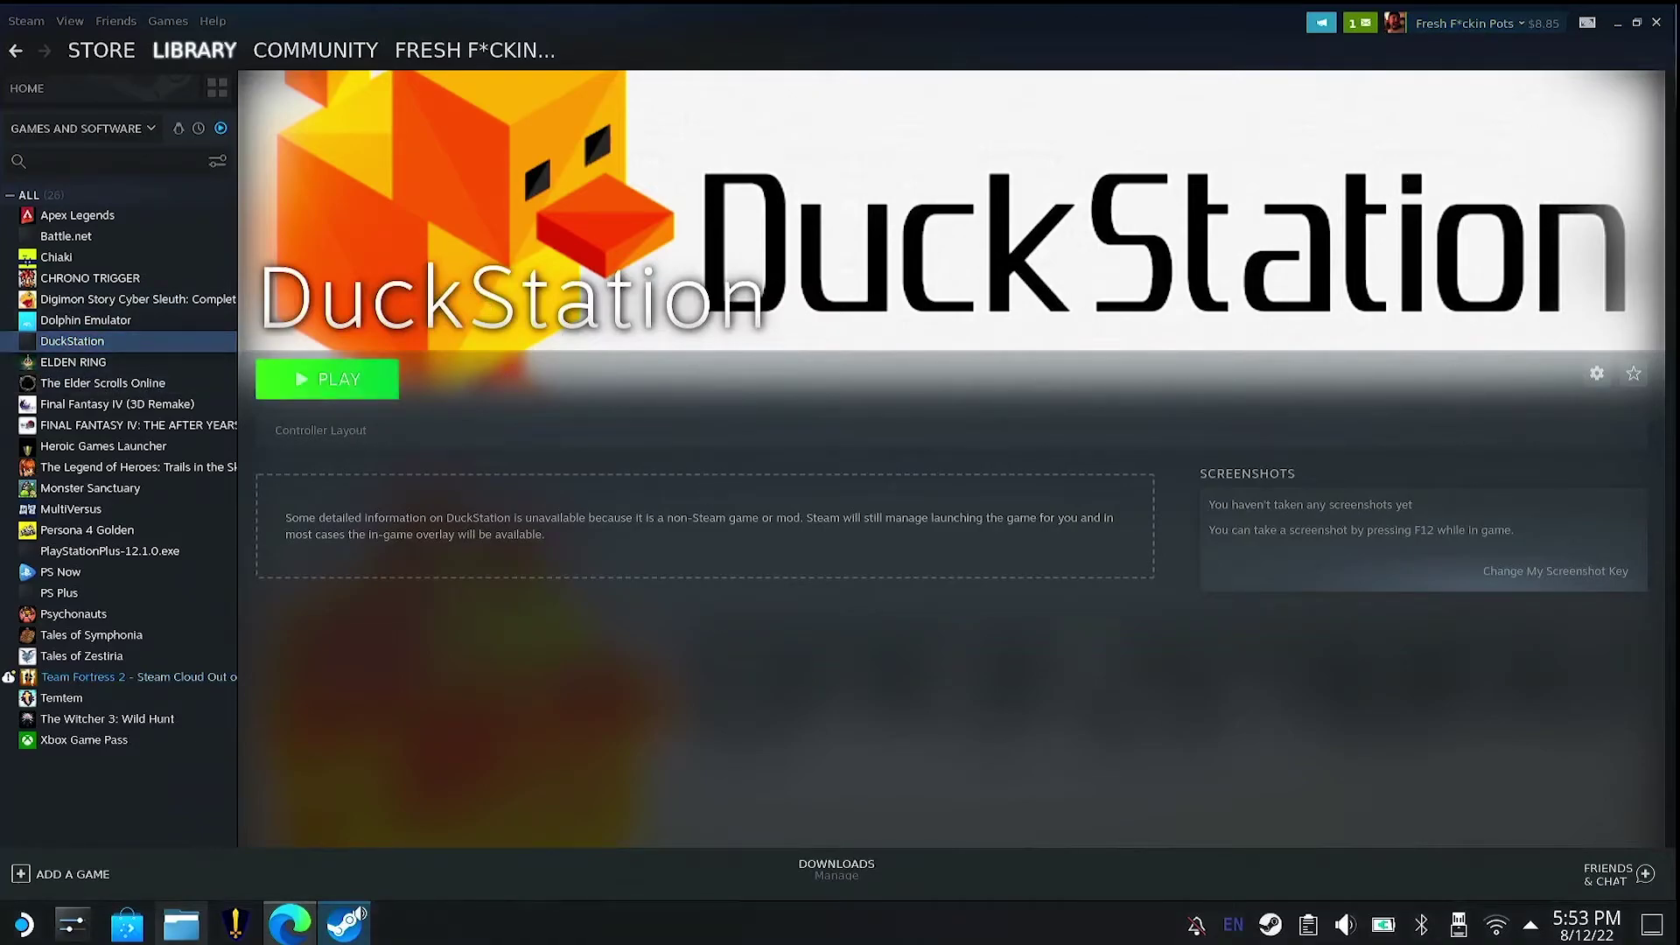
click(1636, 25)
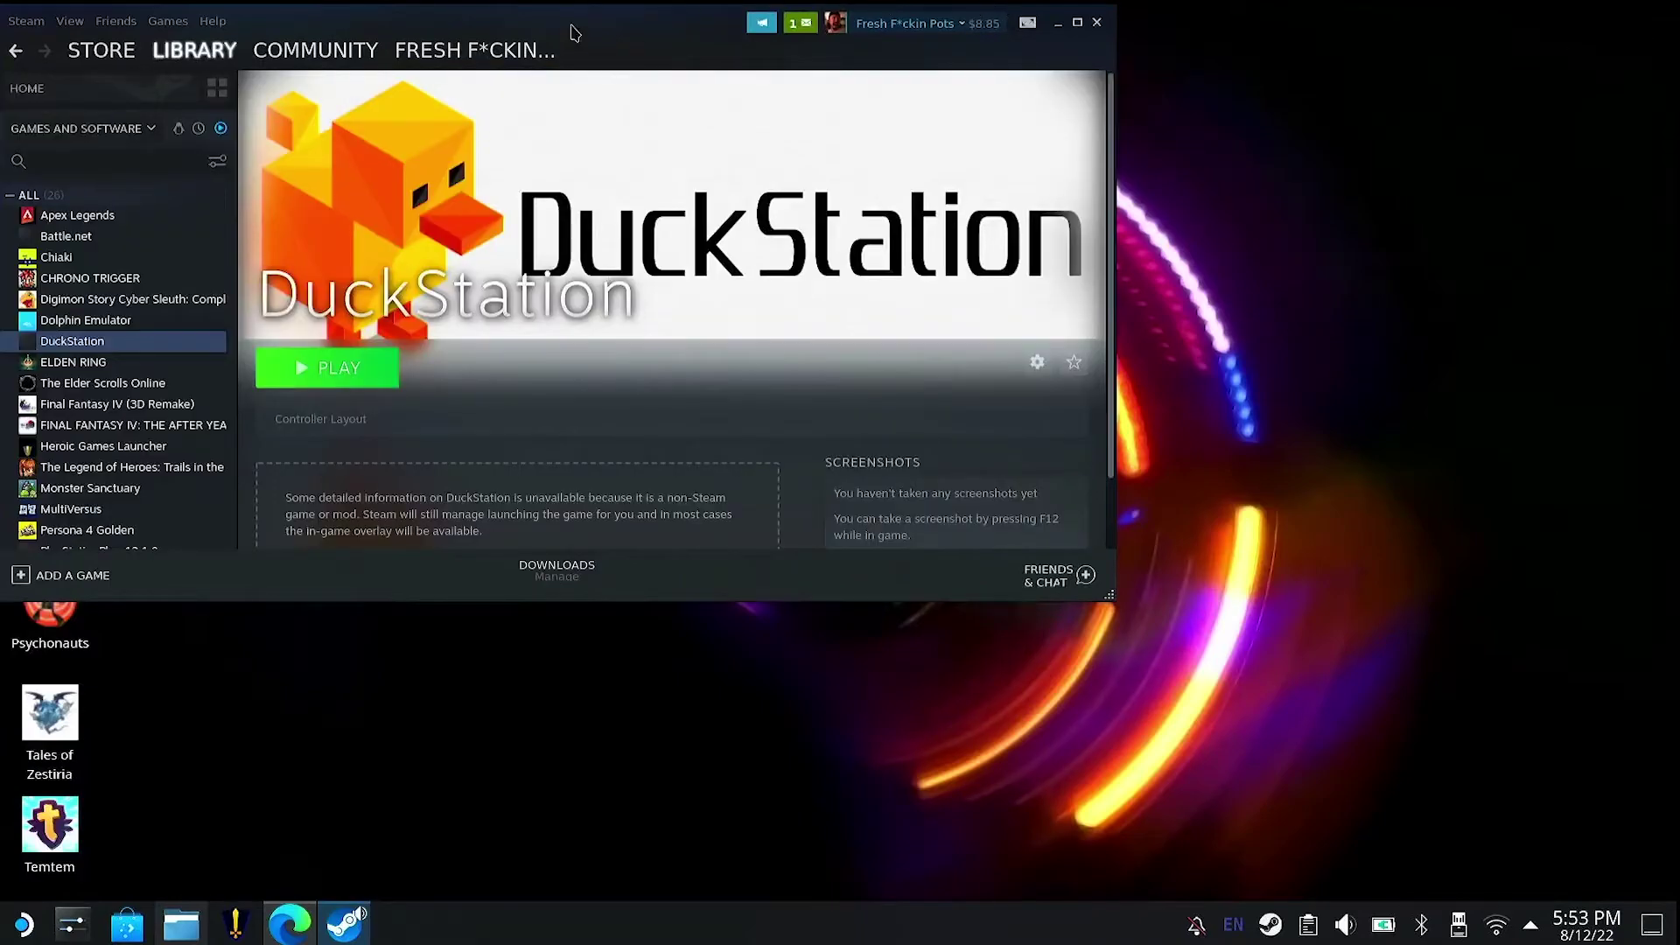
Switch to the browser, search SteamGridDB for "duckstation" and open the DuckStation (Emulator) artwork page
drag(573, 23, 1016, 56)
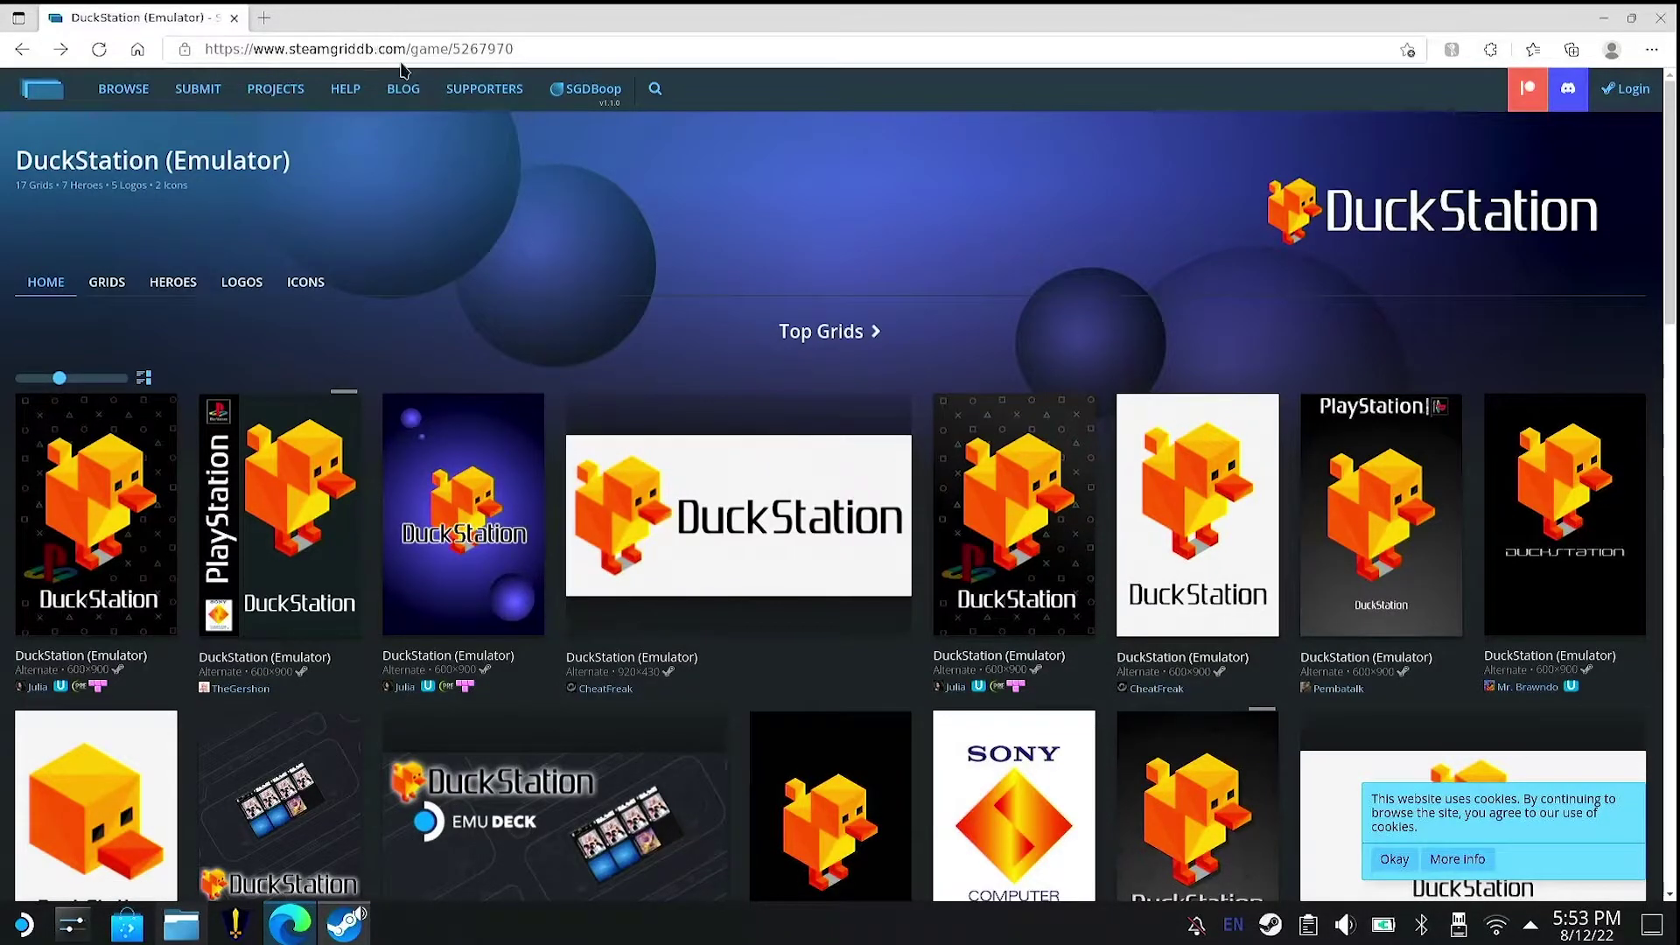
click(61, 105)
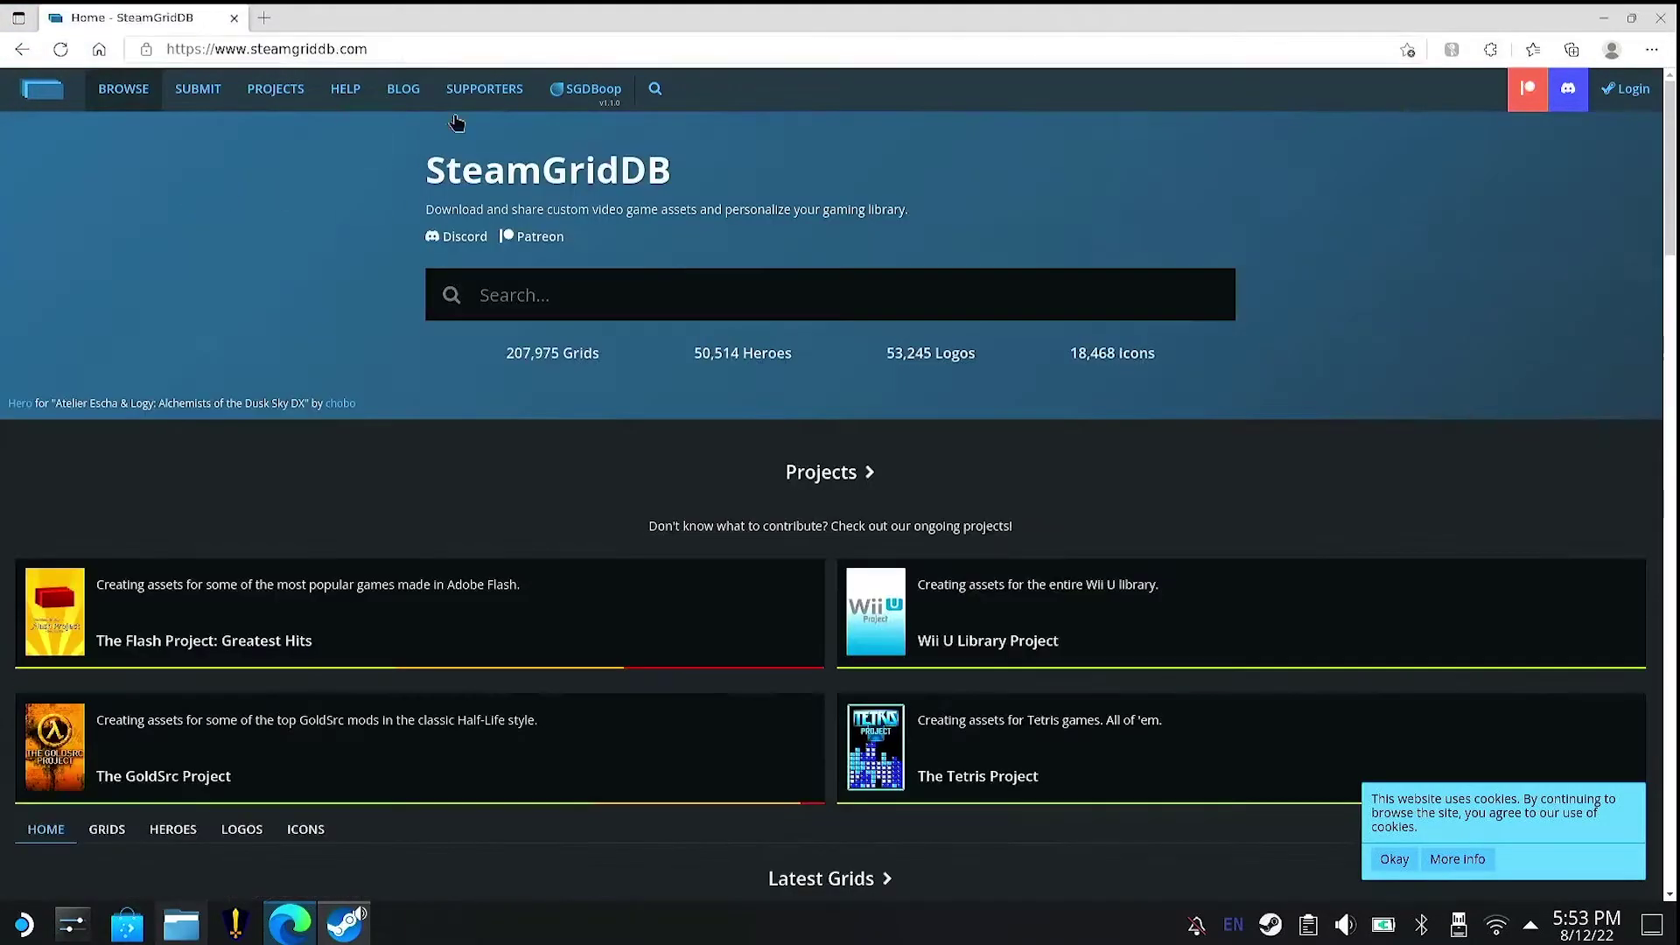
click(593, 301)
text(d)
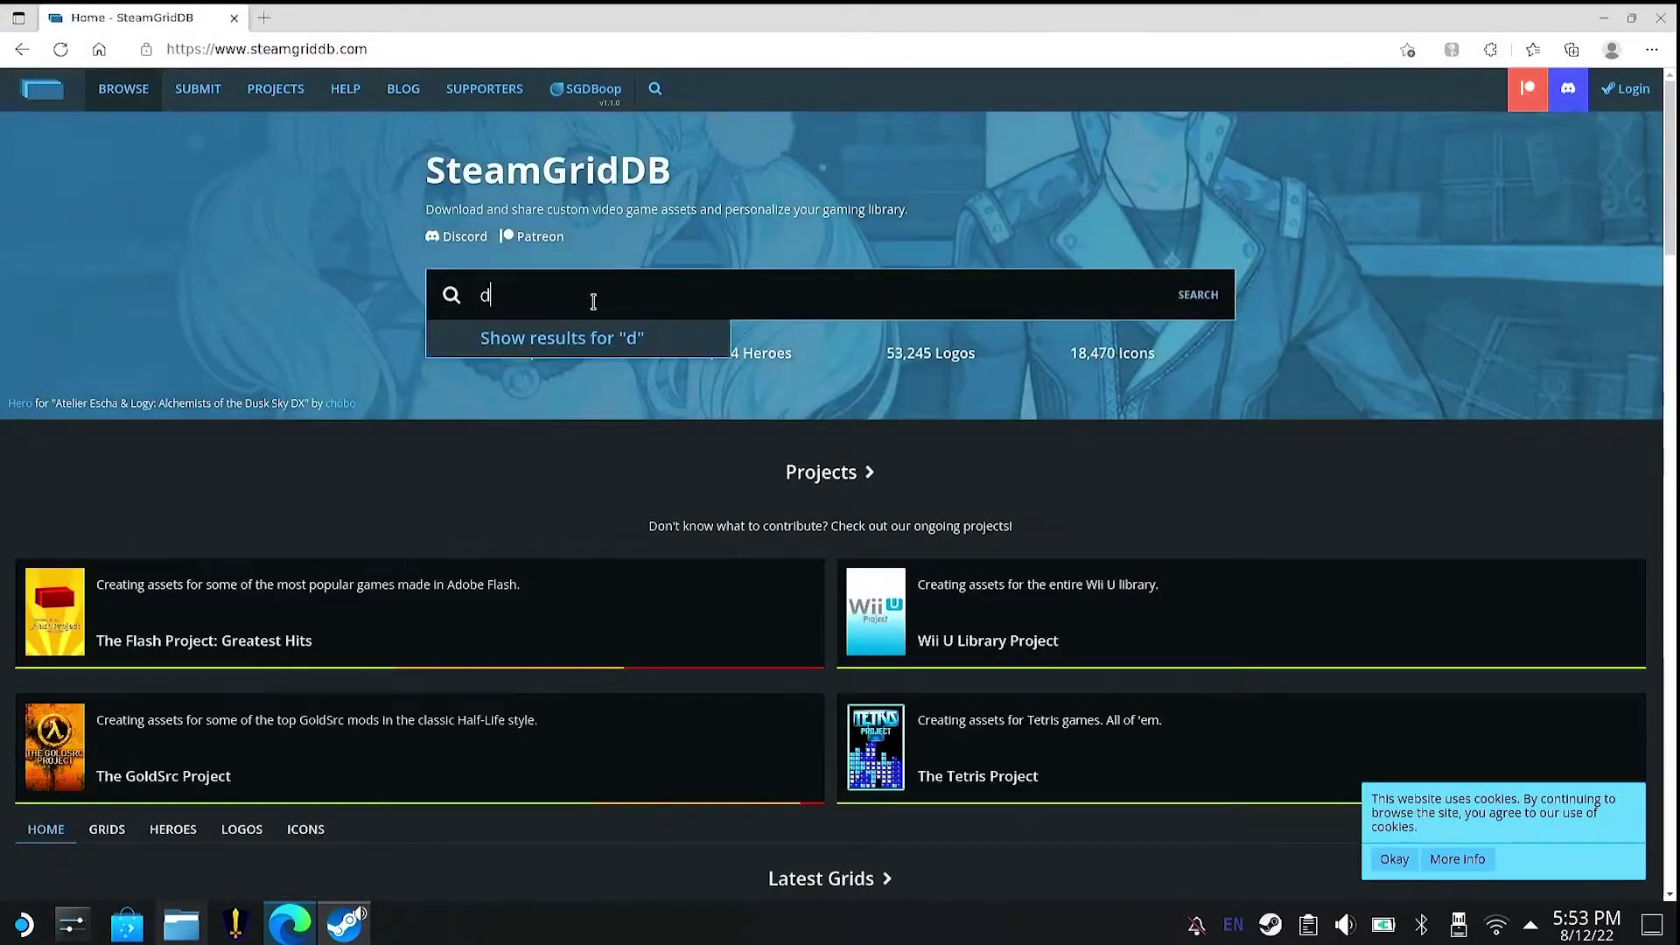
text(ucks)
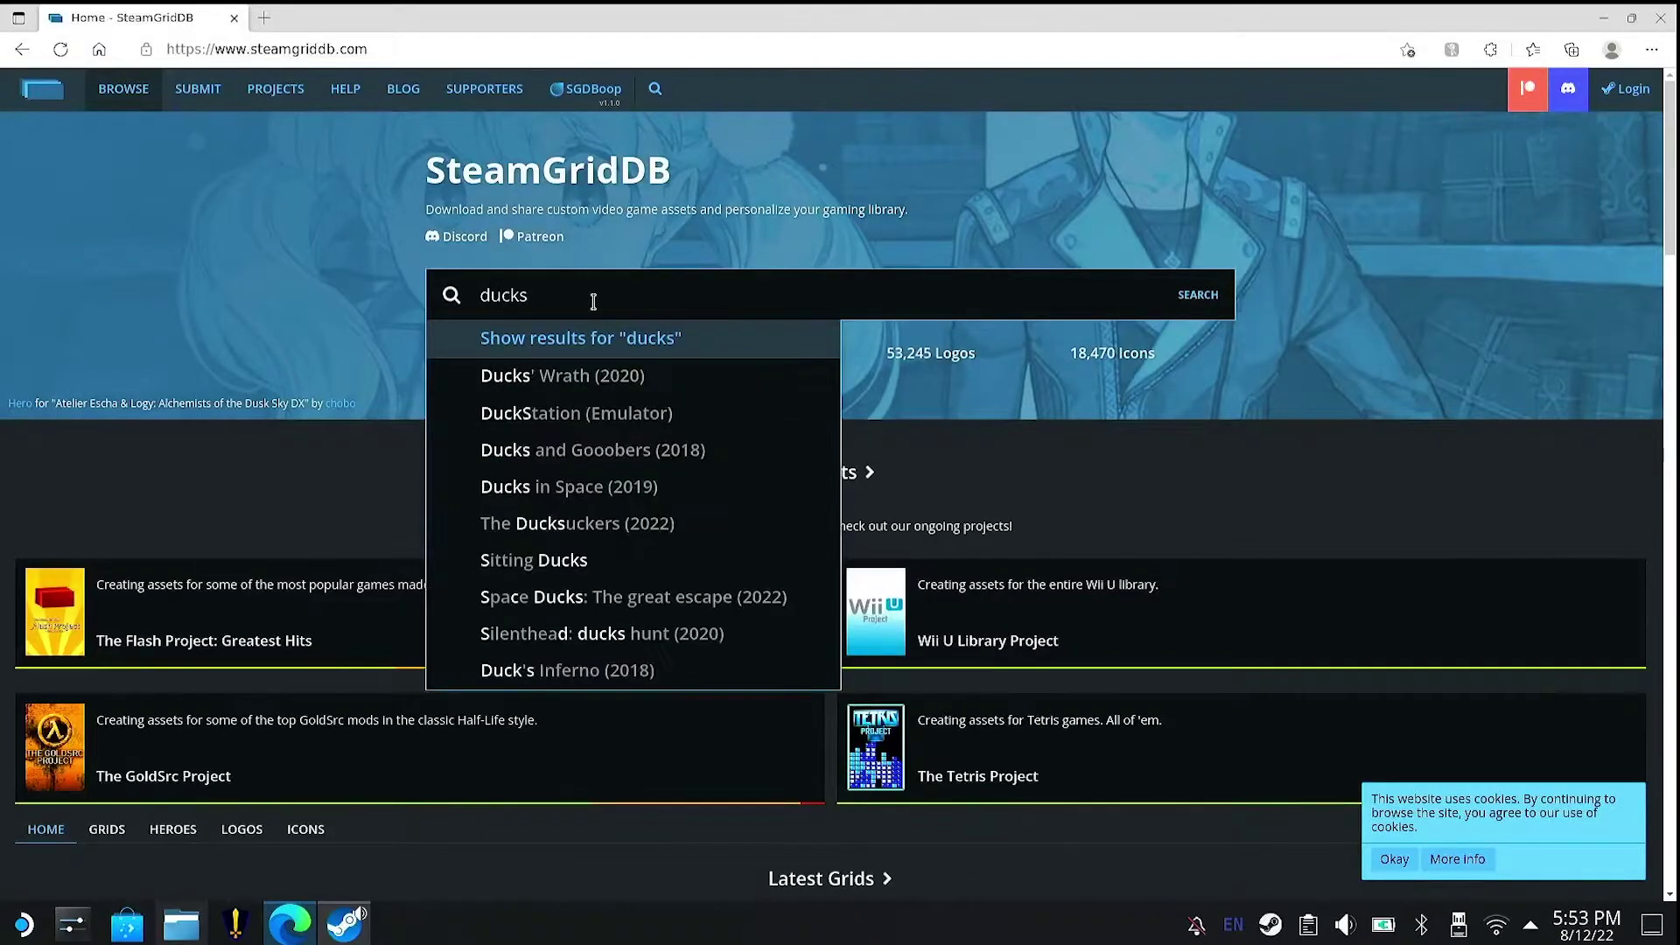
text(tation)
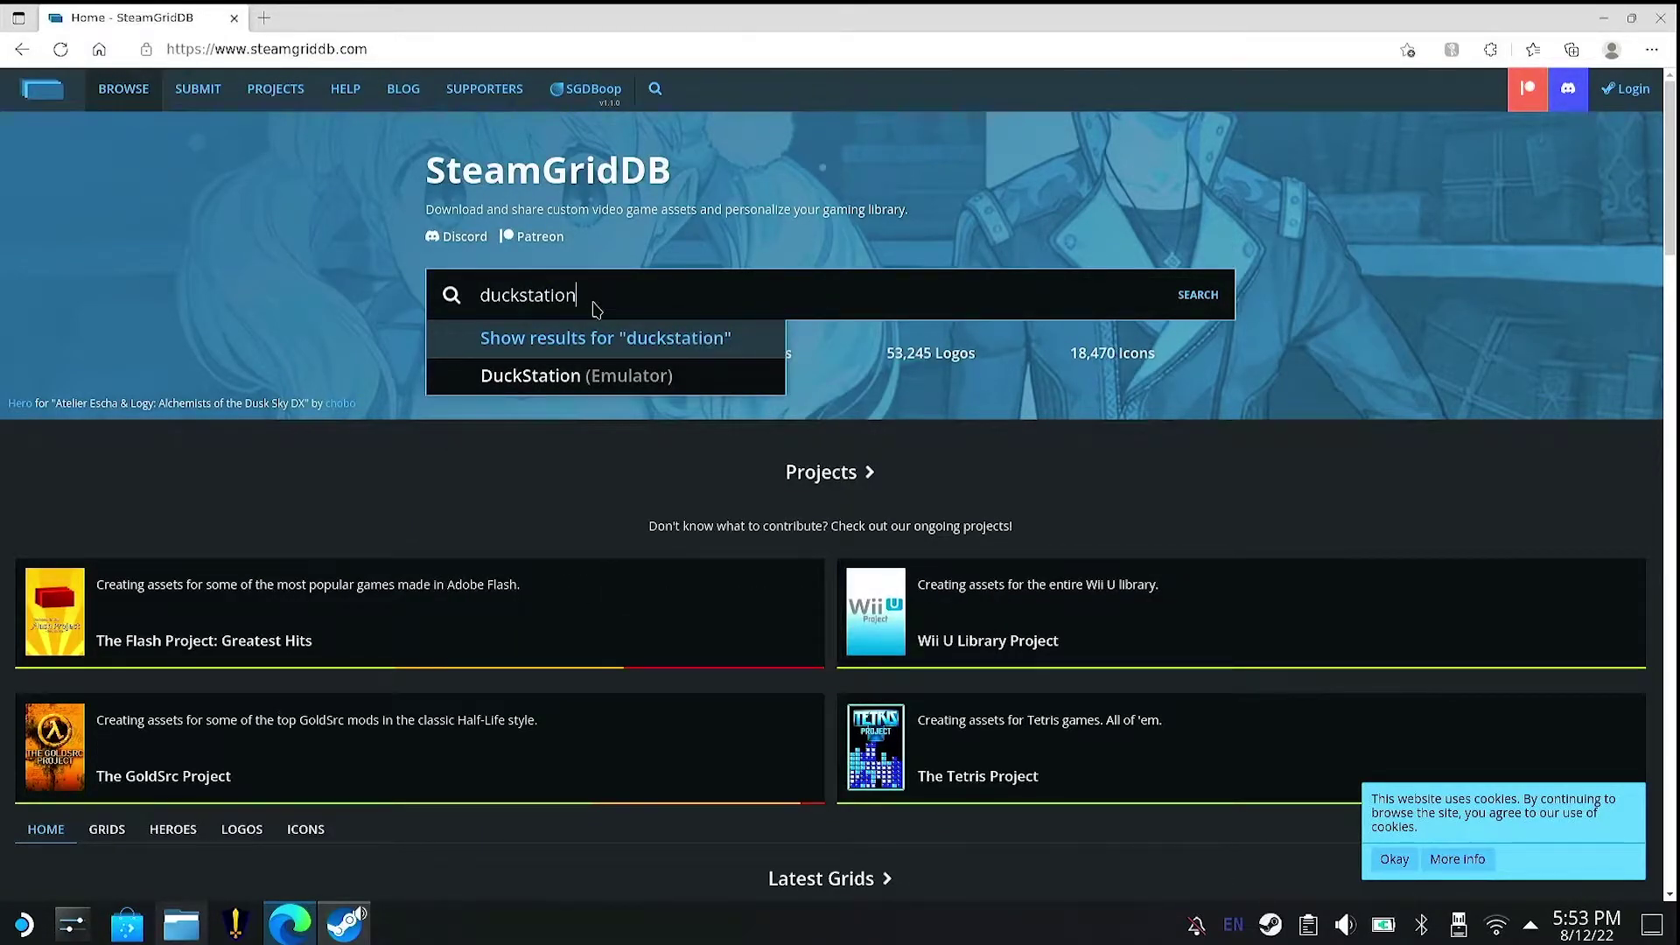
key(Return)
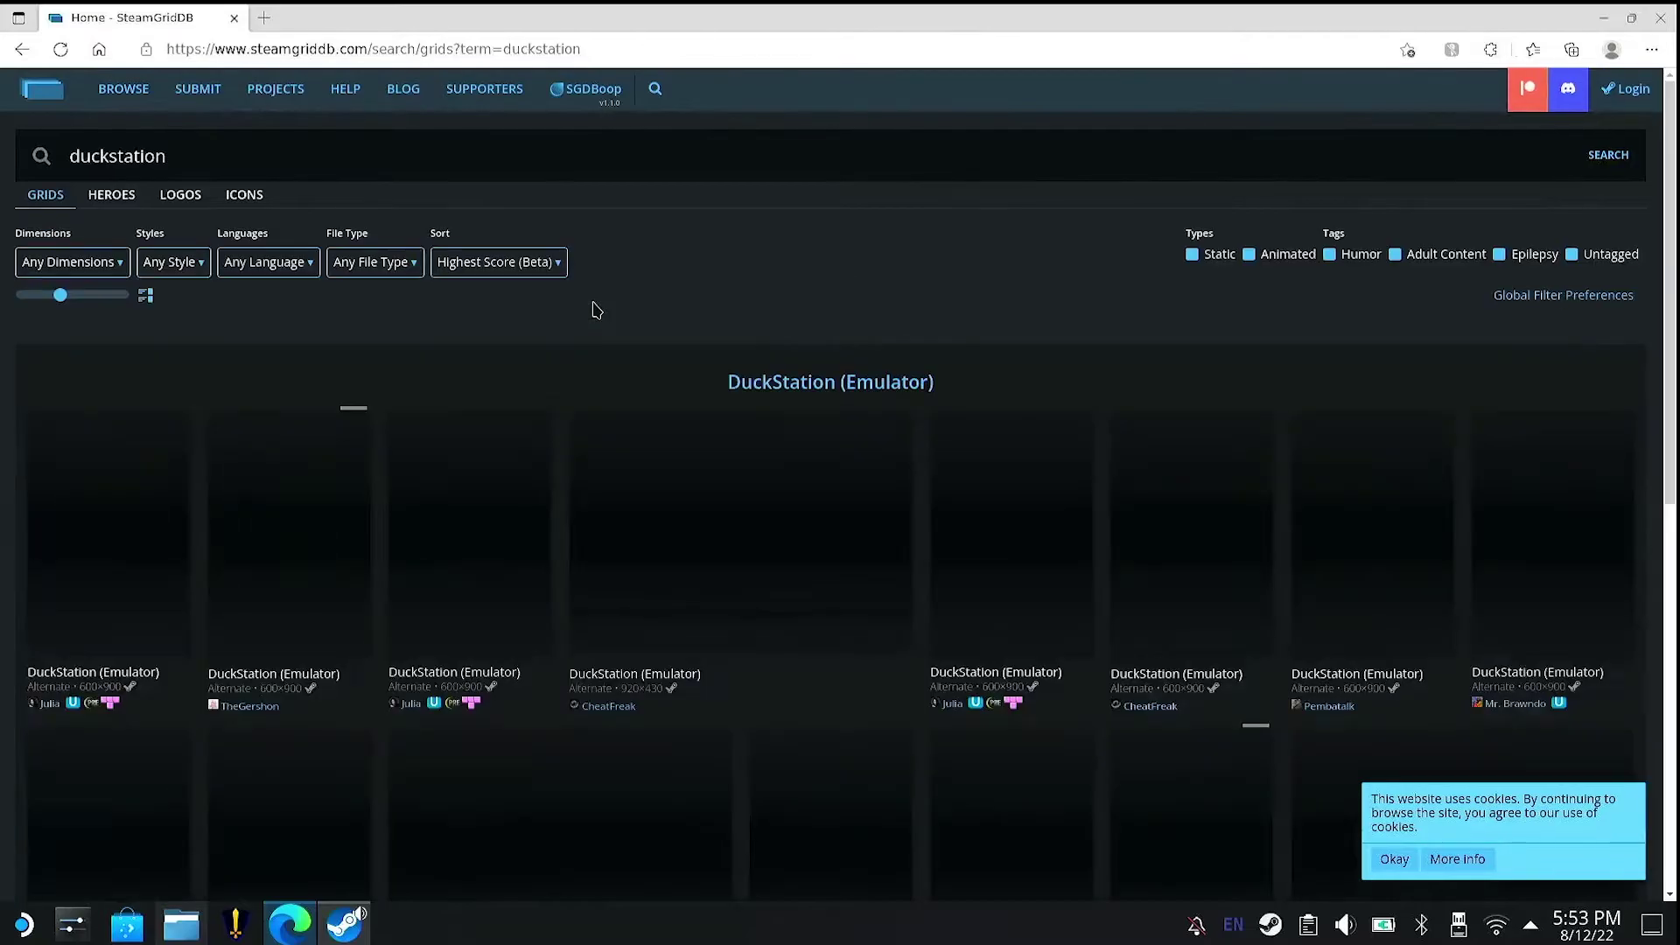
click(872, 388)
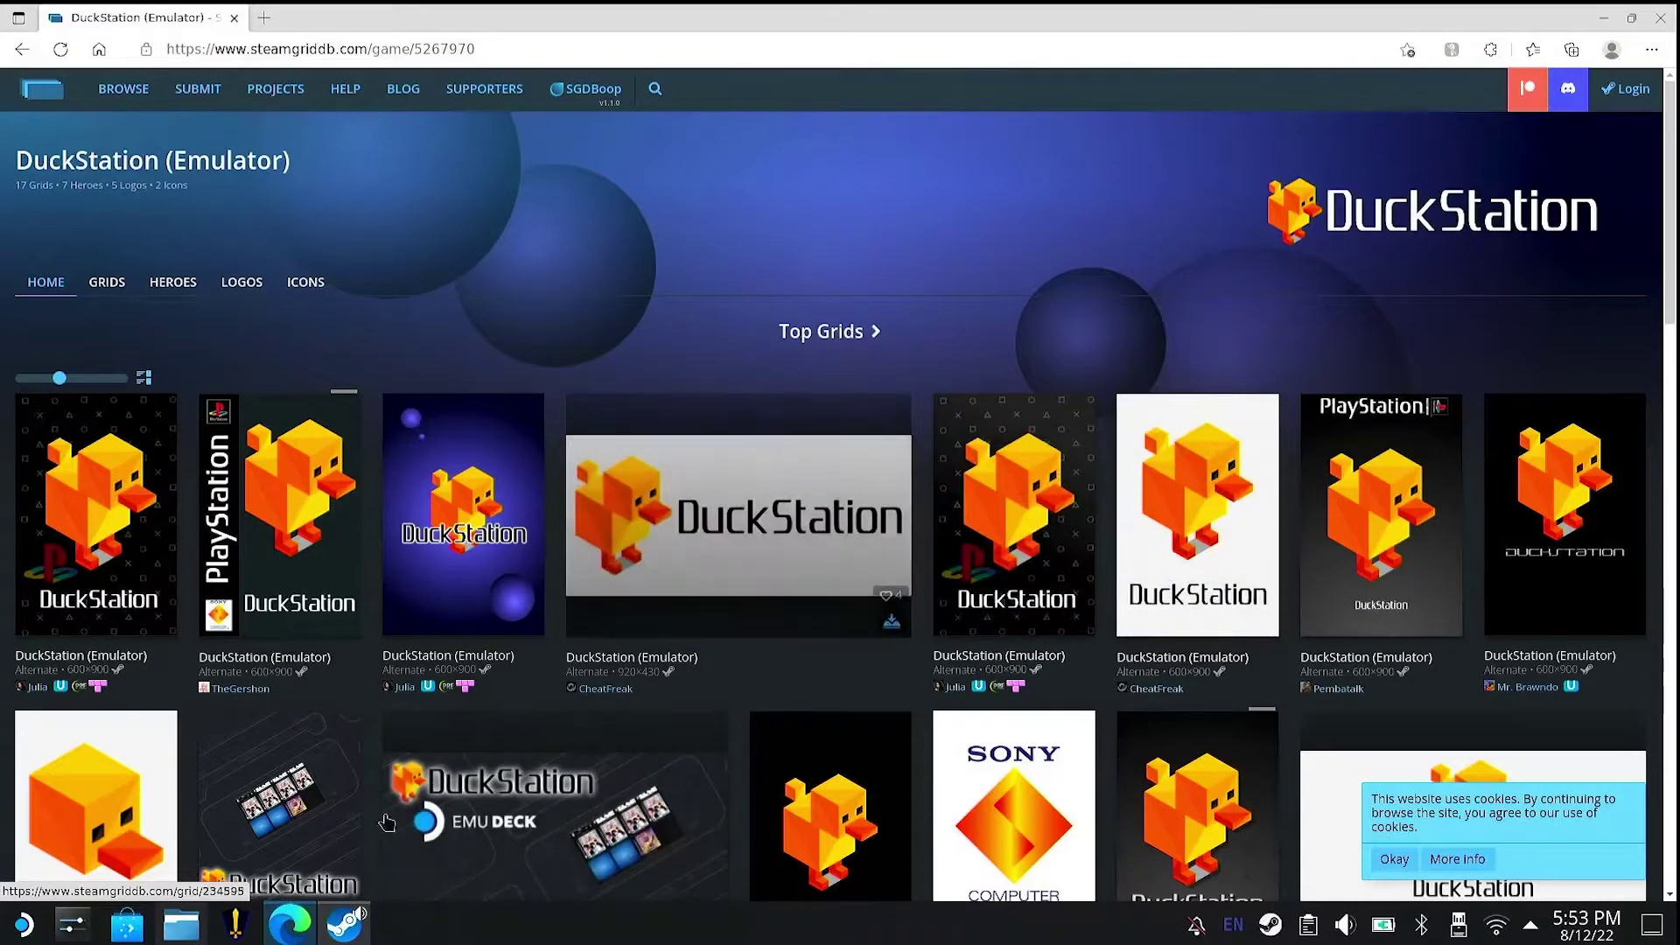
Minimize the browser and select the PS1 images folder on the desktop
mouse_move(188, 933)
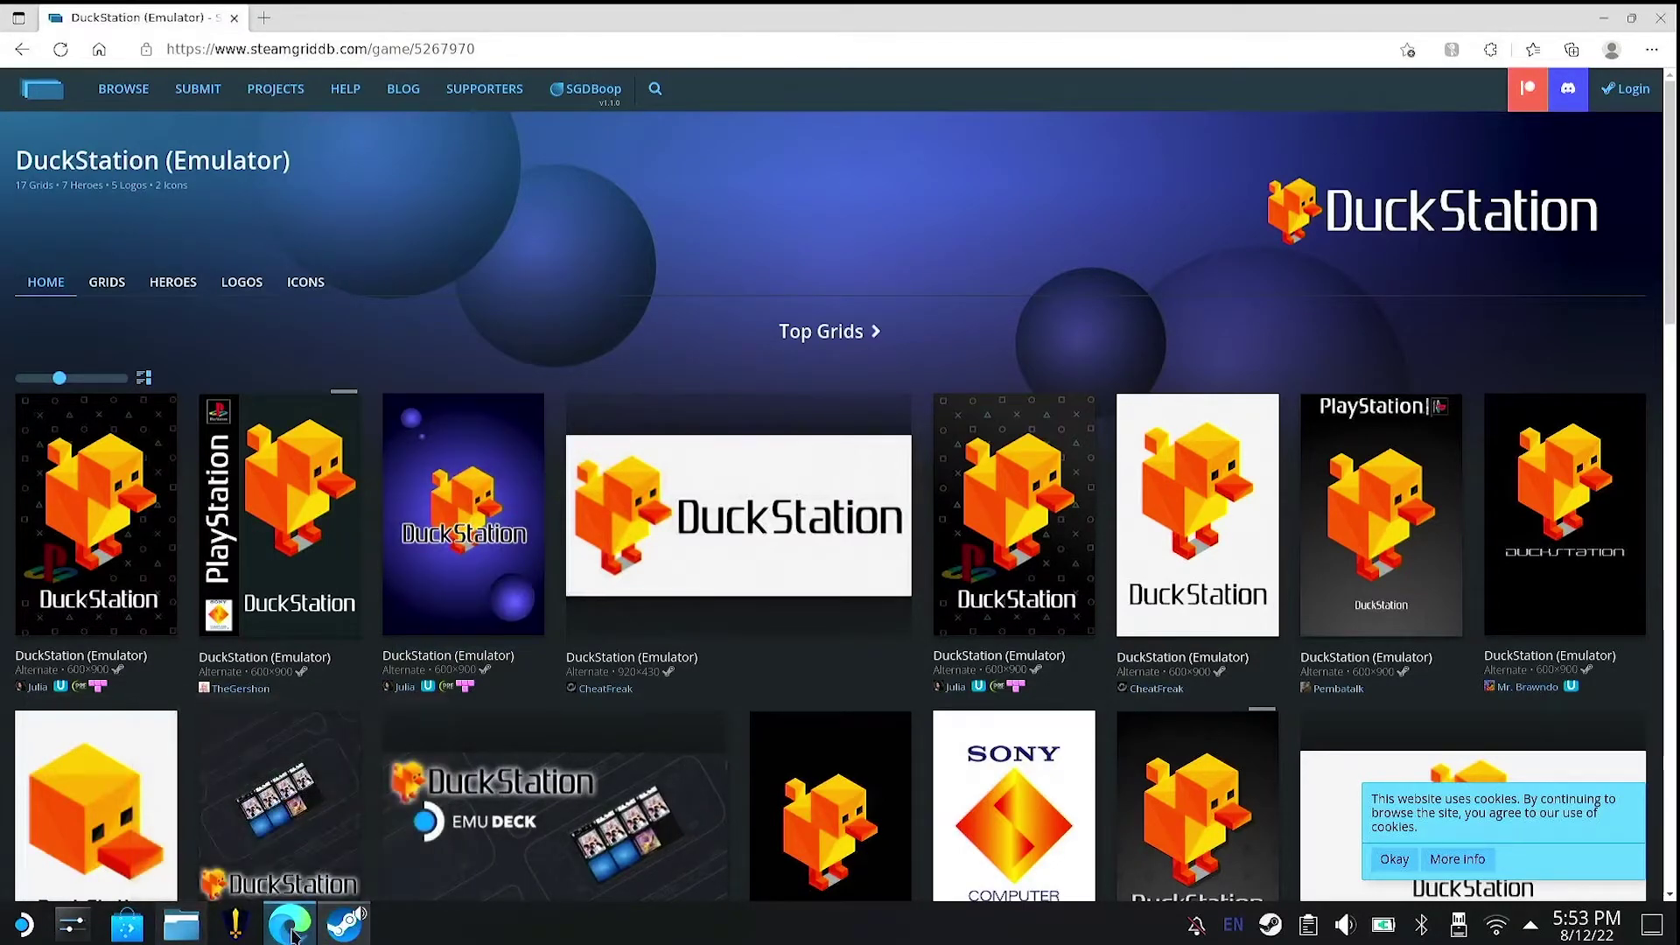
click(1604, 17)
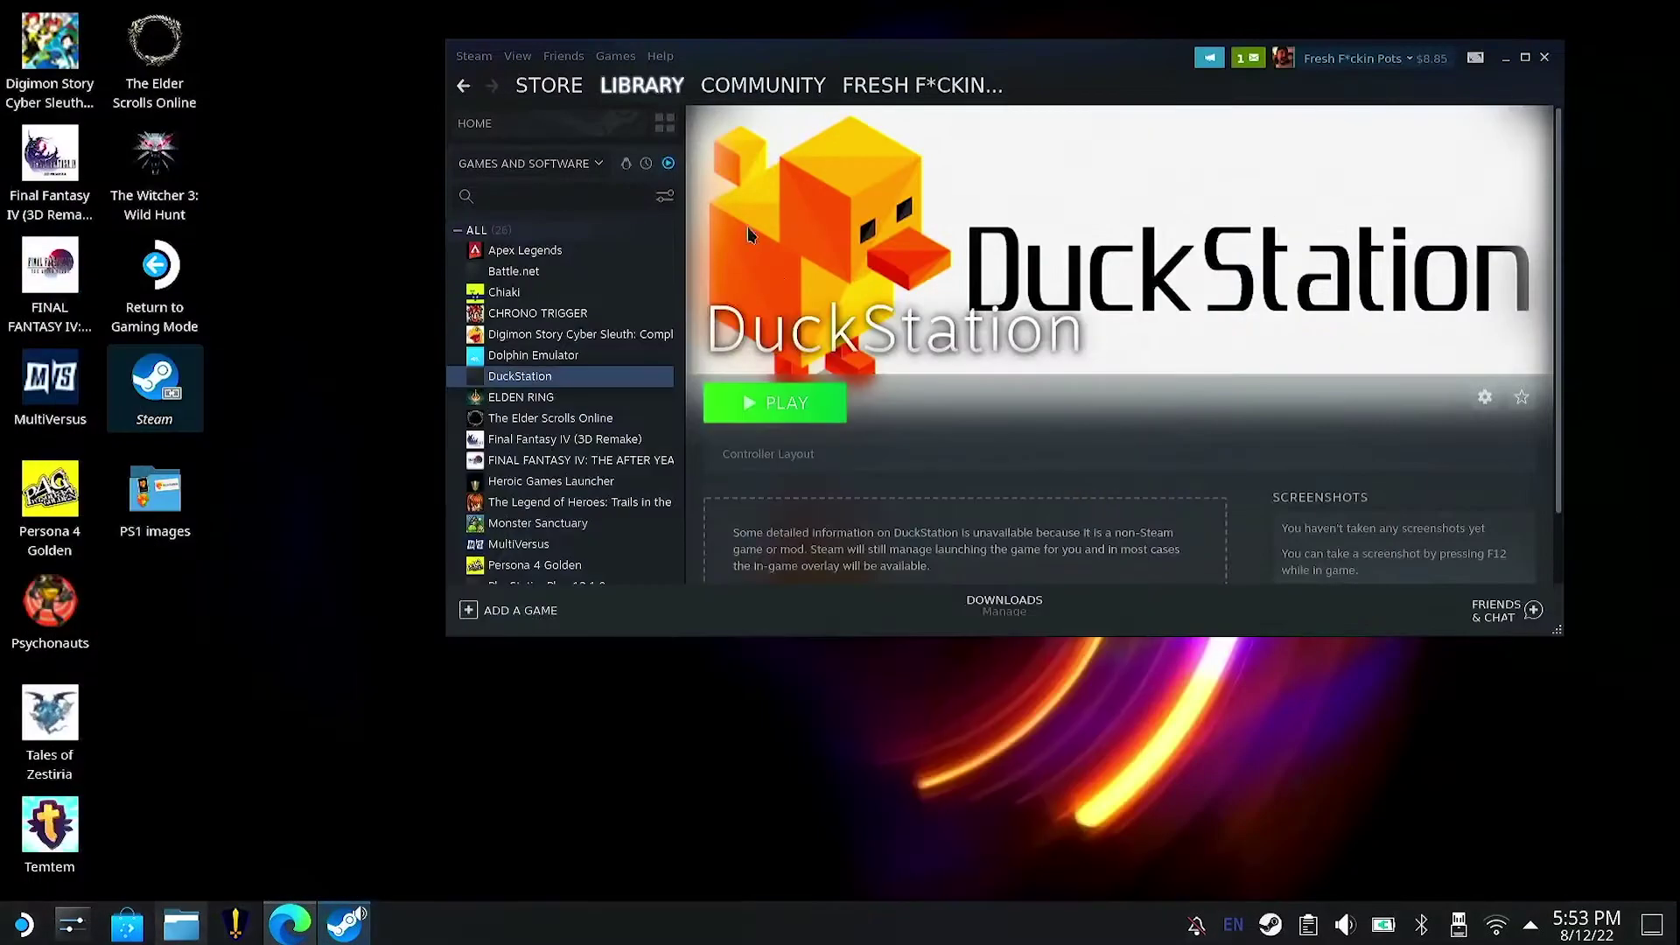
click(182, 486)
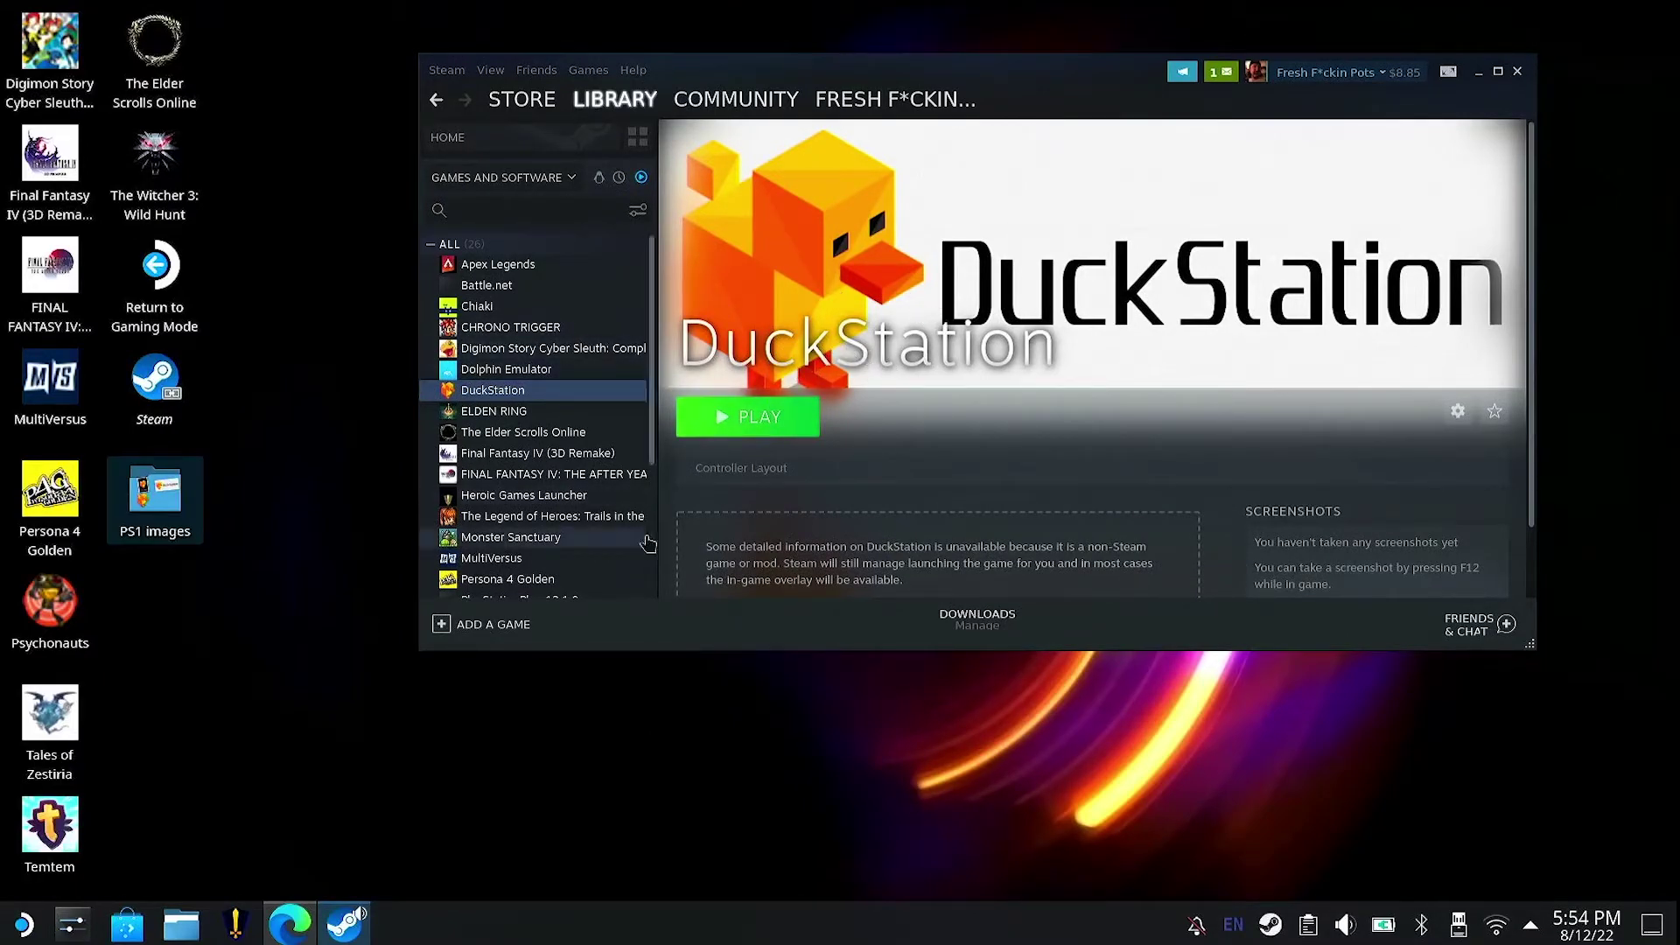
Set DuckStation's shortcut icon to Duck Icon.png in its properties and check the Compatibility page
right_click(490, 396)
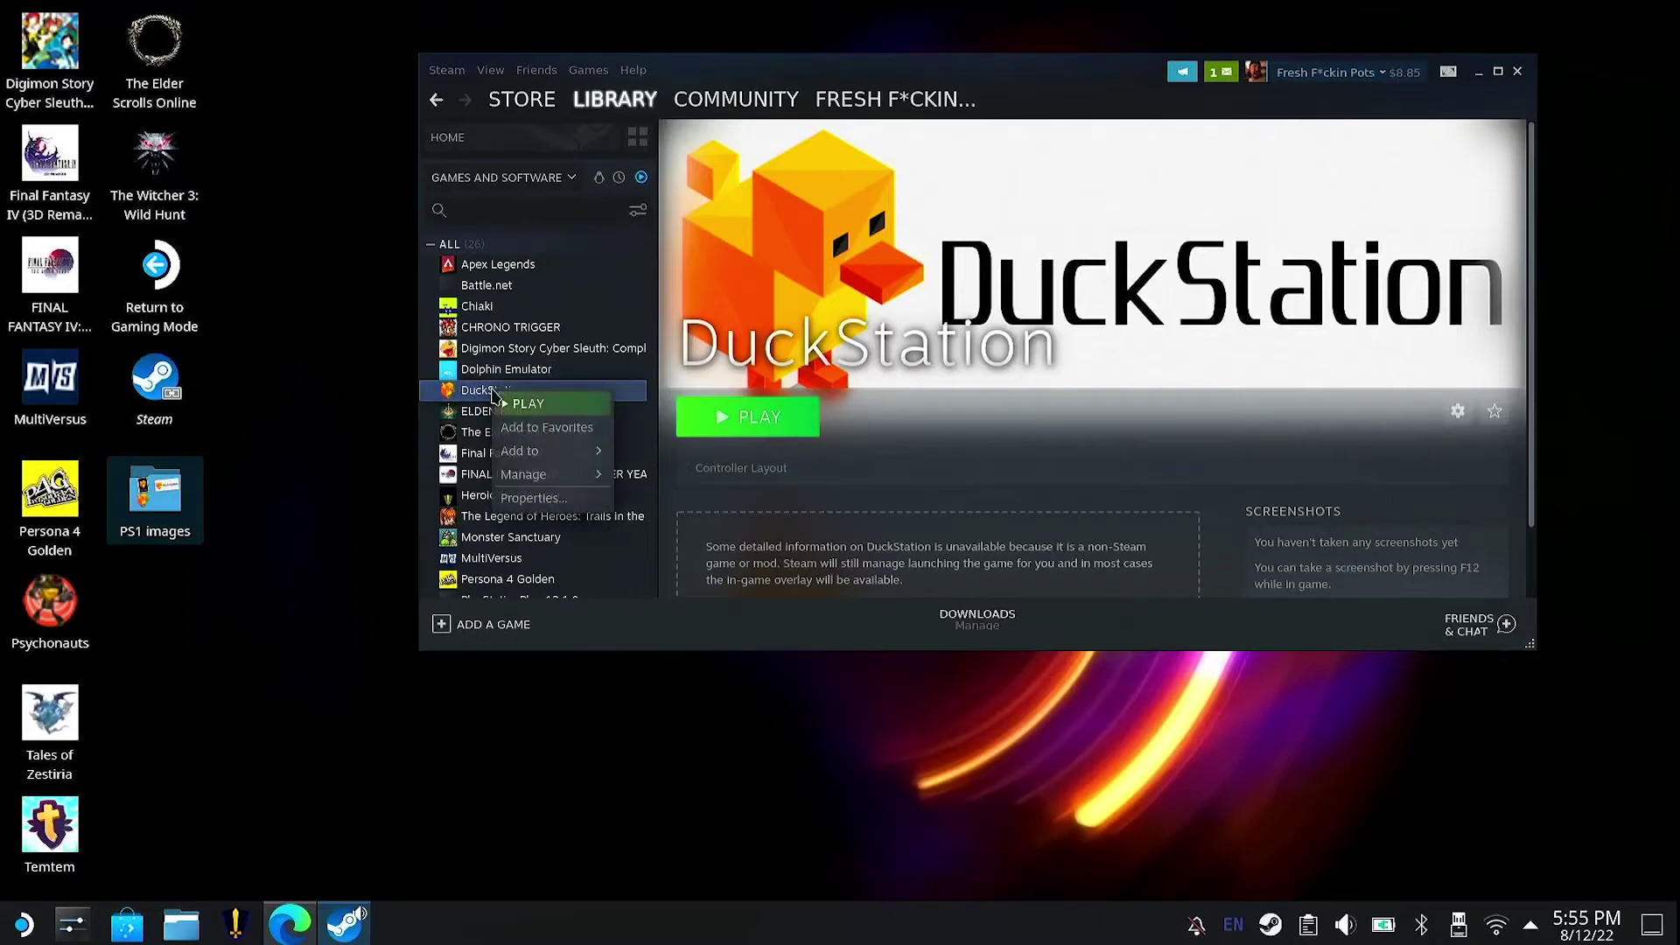
click(573, 505)
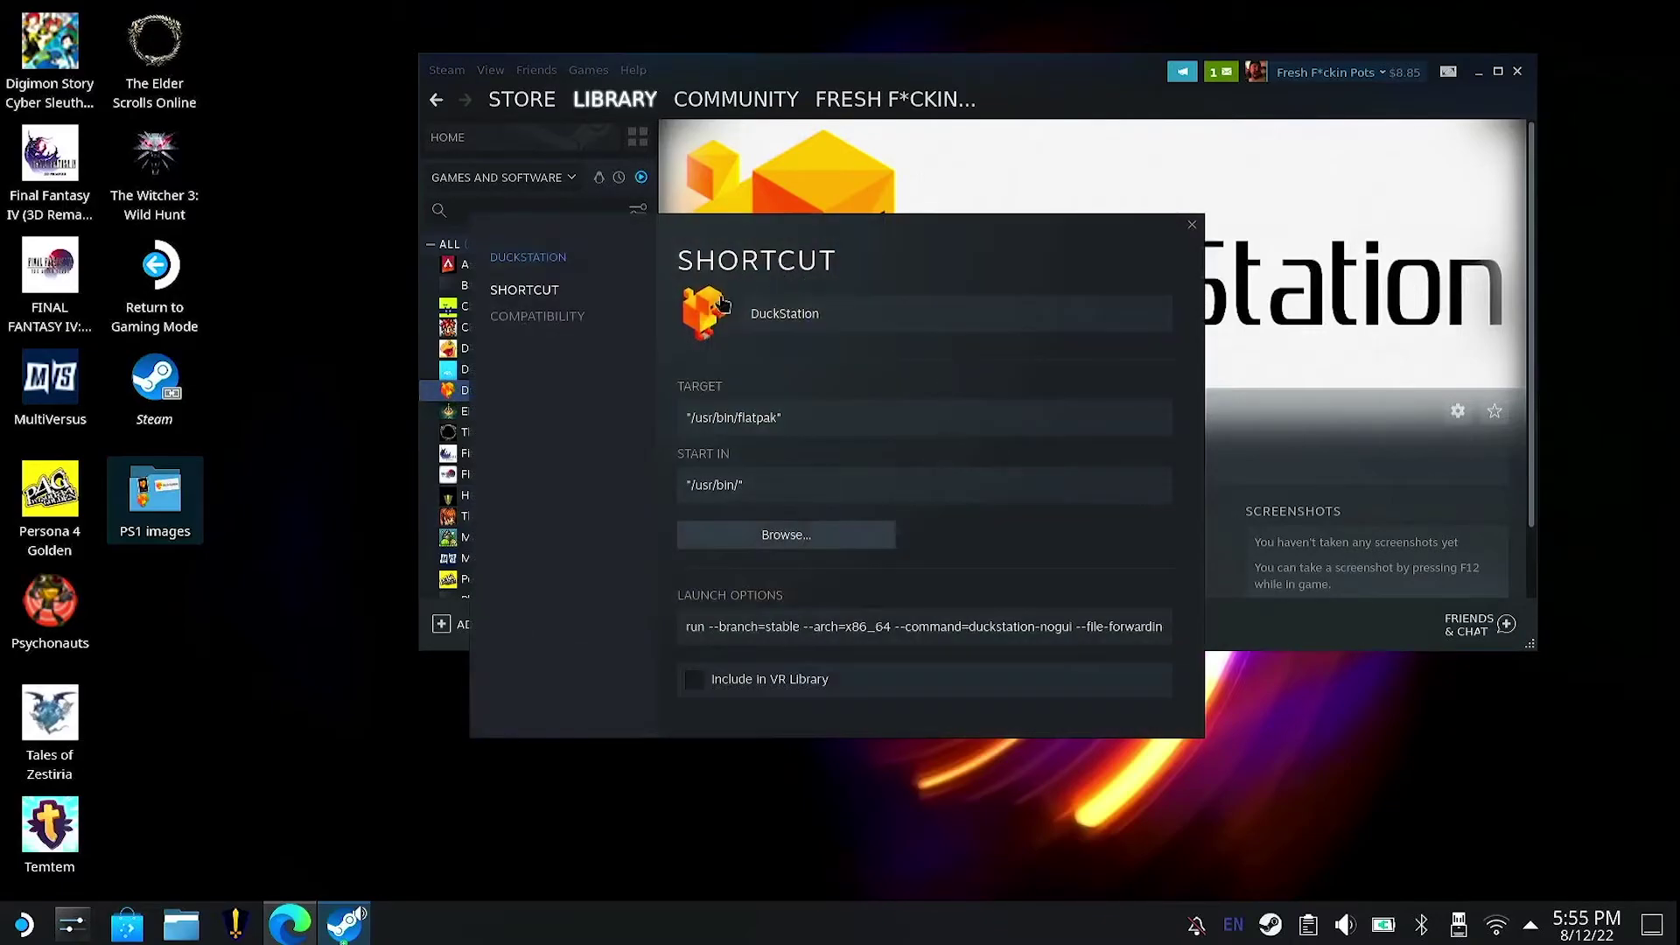
click(704, 312)
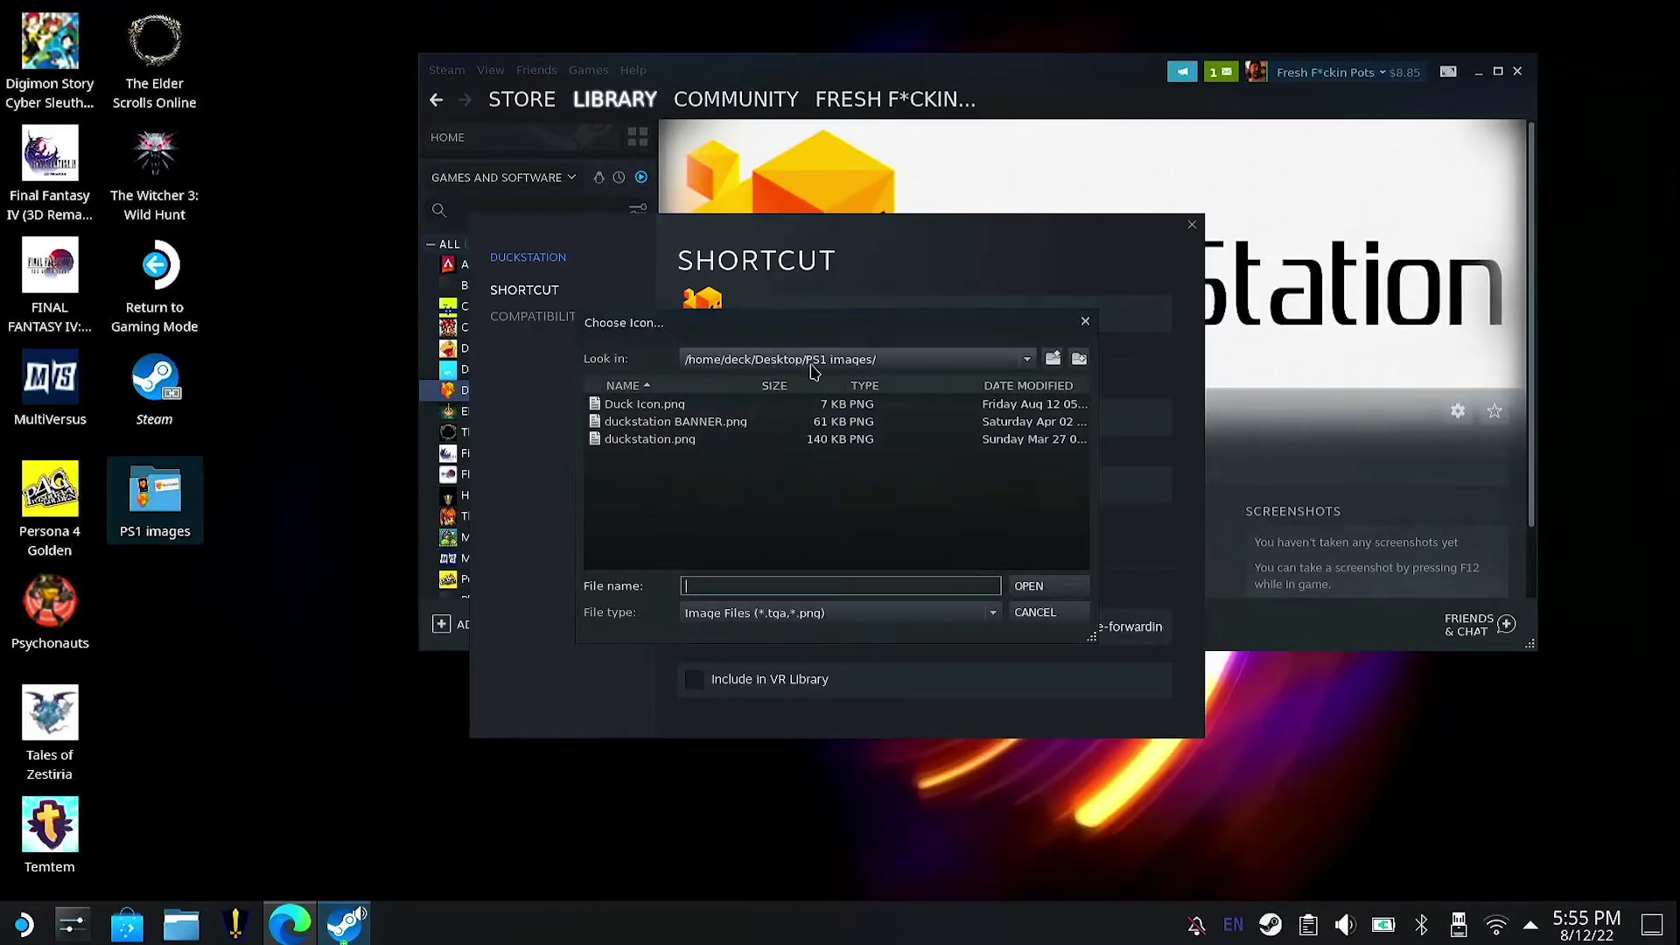
click(685, 407)
click(1040, 592)
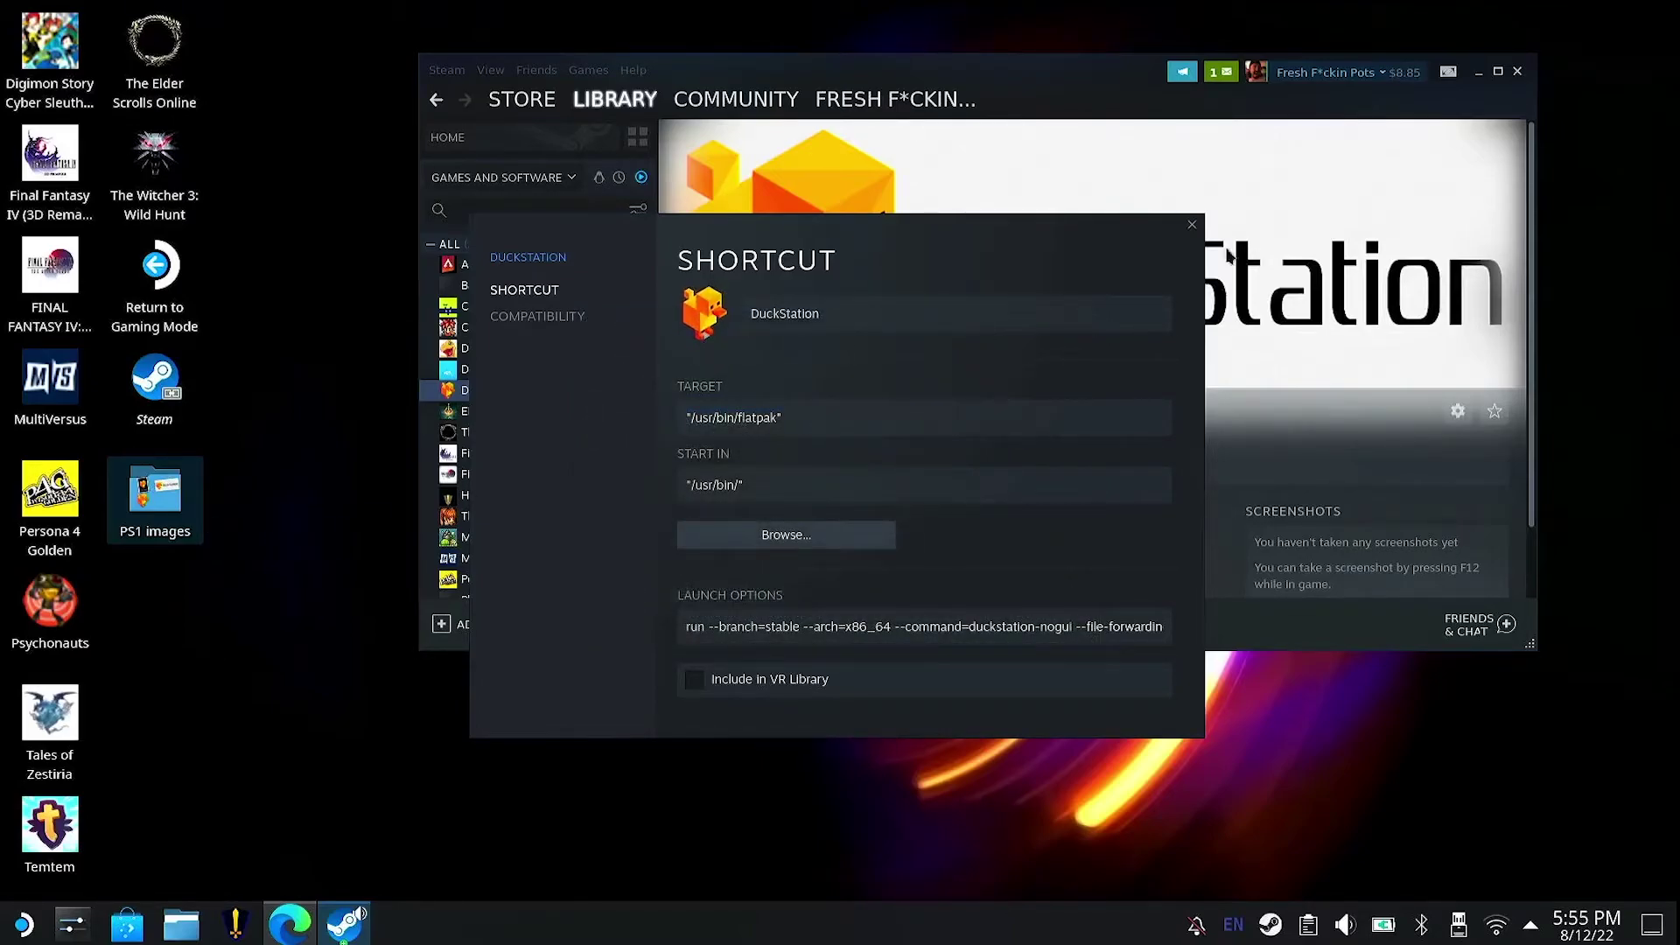
click(566, 324)
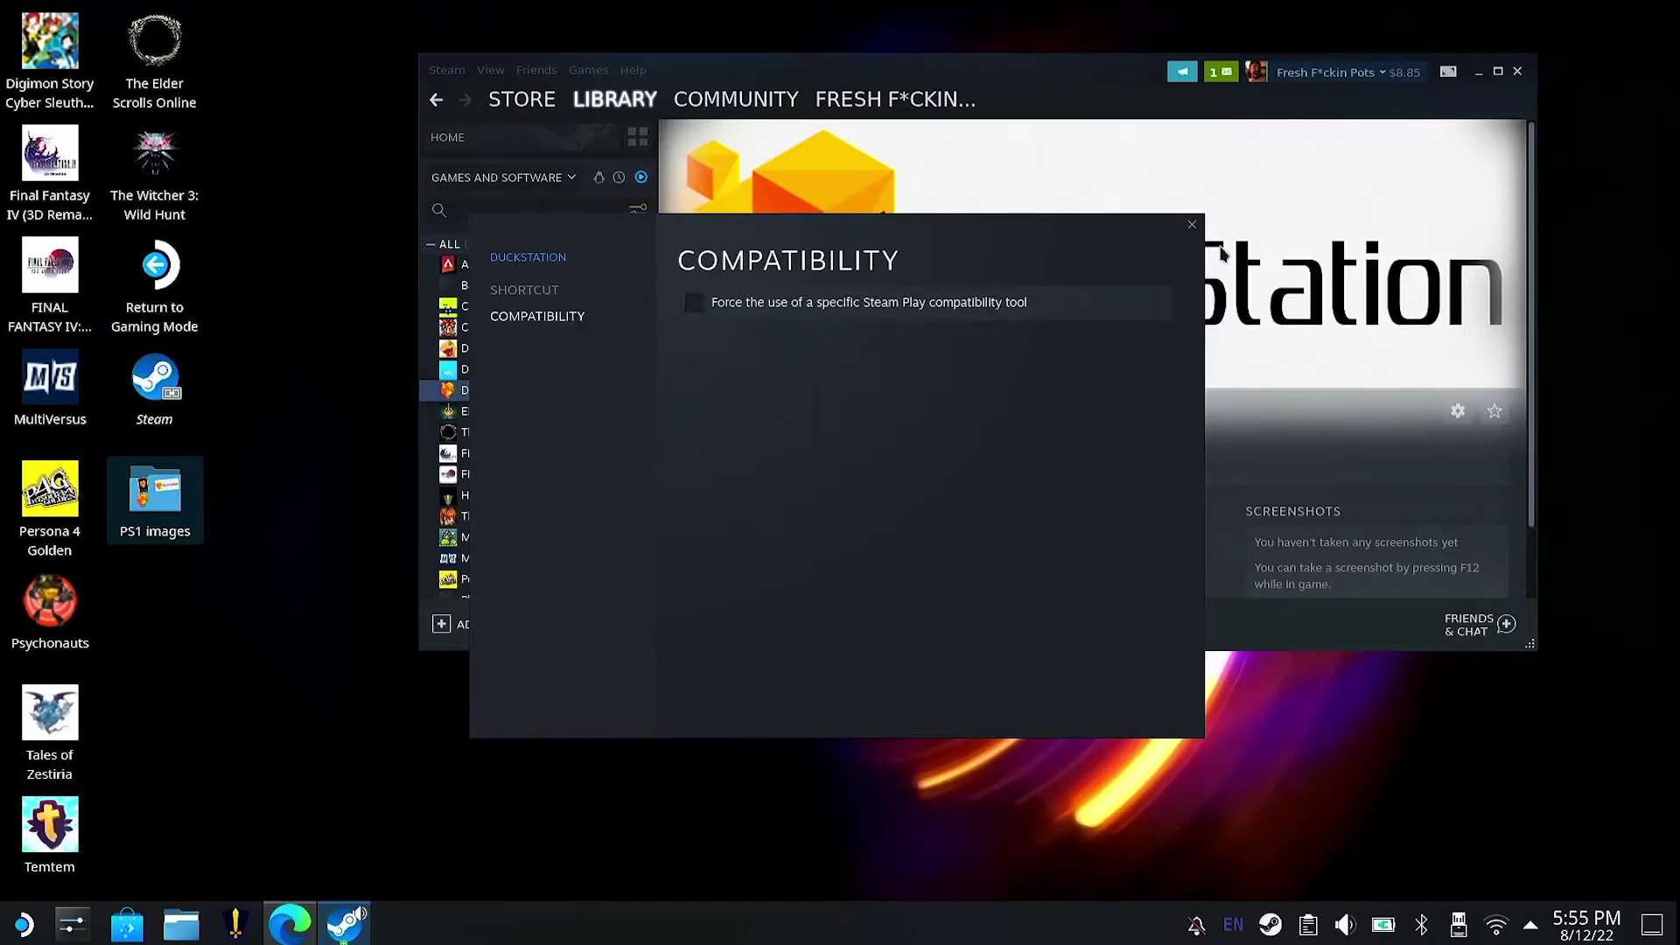
click(1191, 225)
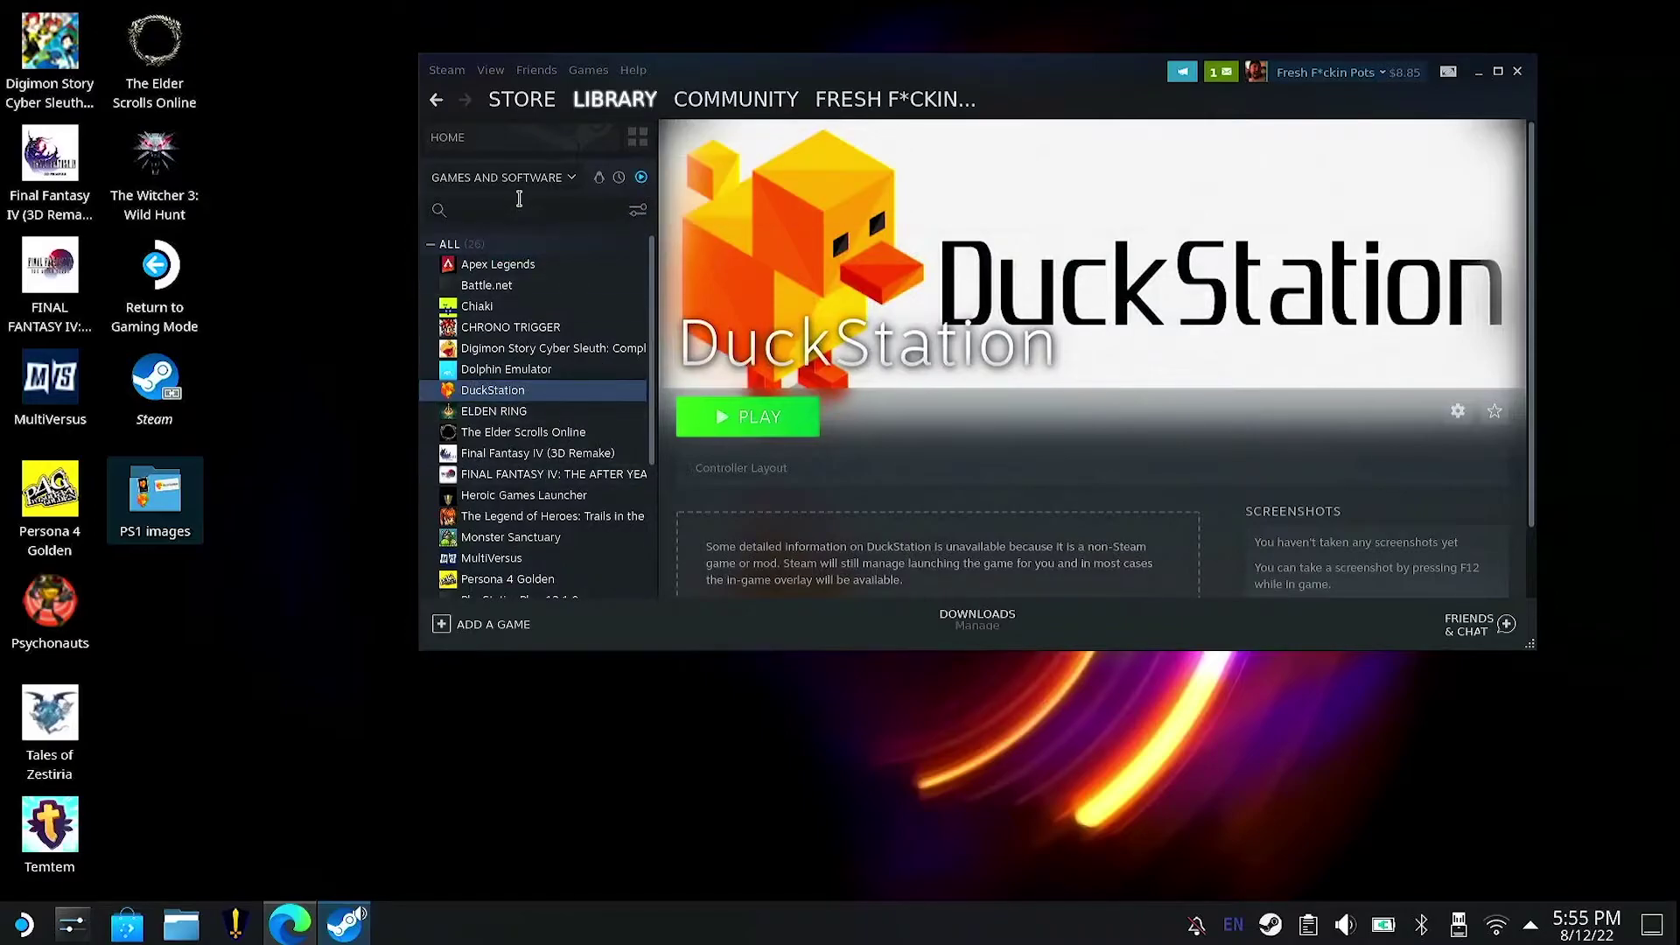
Set duckstation BANNER.png from the desktop's PS1 images folder as custom artwork for the DuckStation tile in Recent Games
click(613, 122)
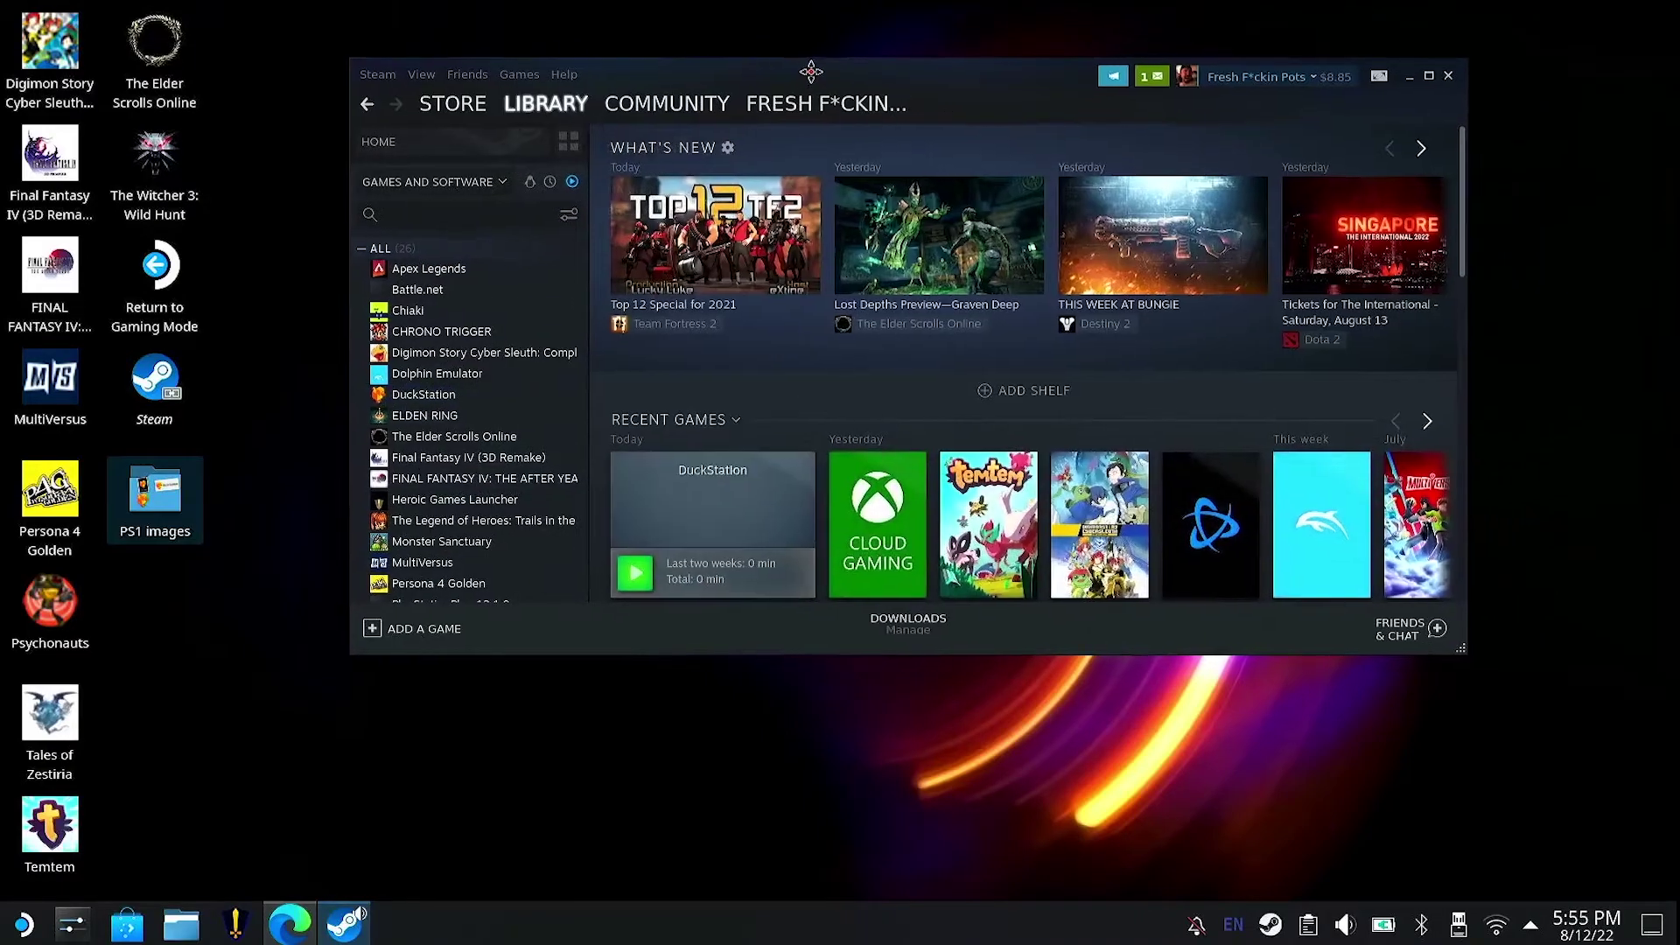
scroll(825, 488, down, 2)
right_click(751, 413)
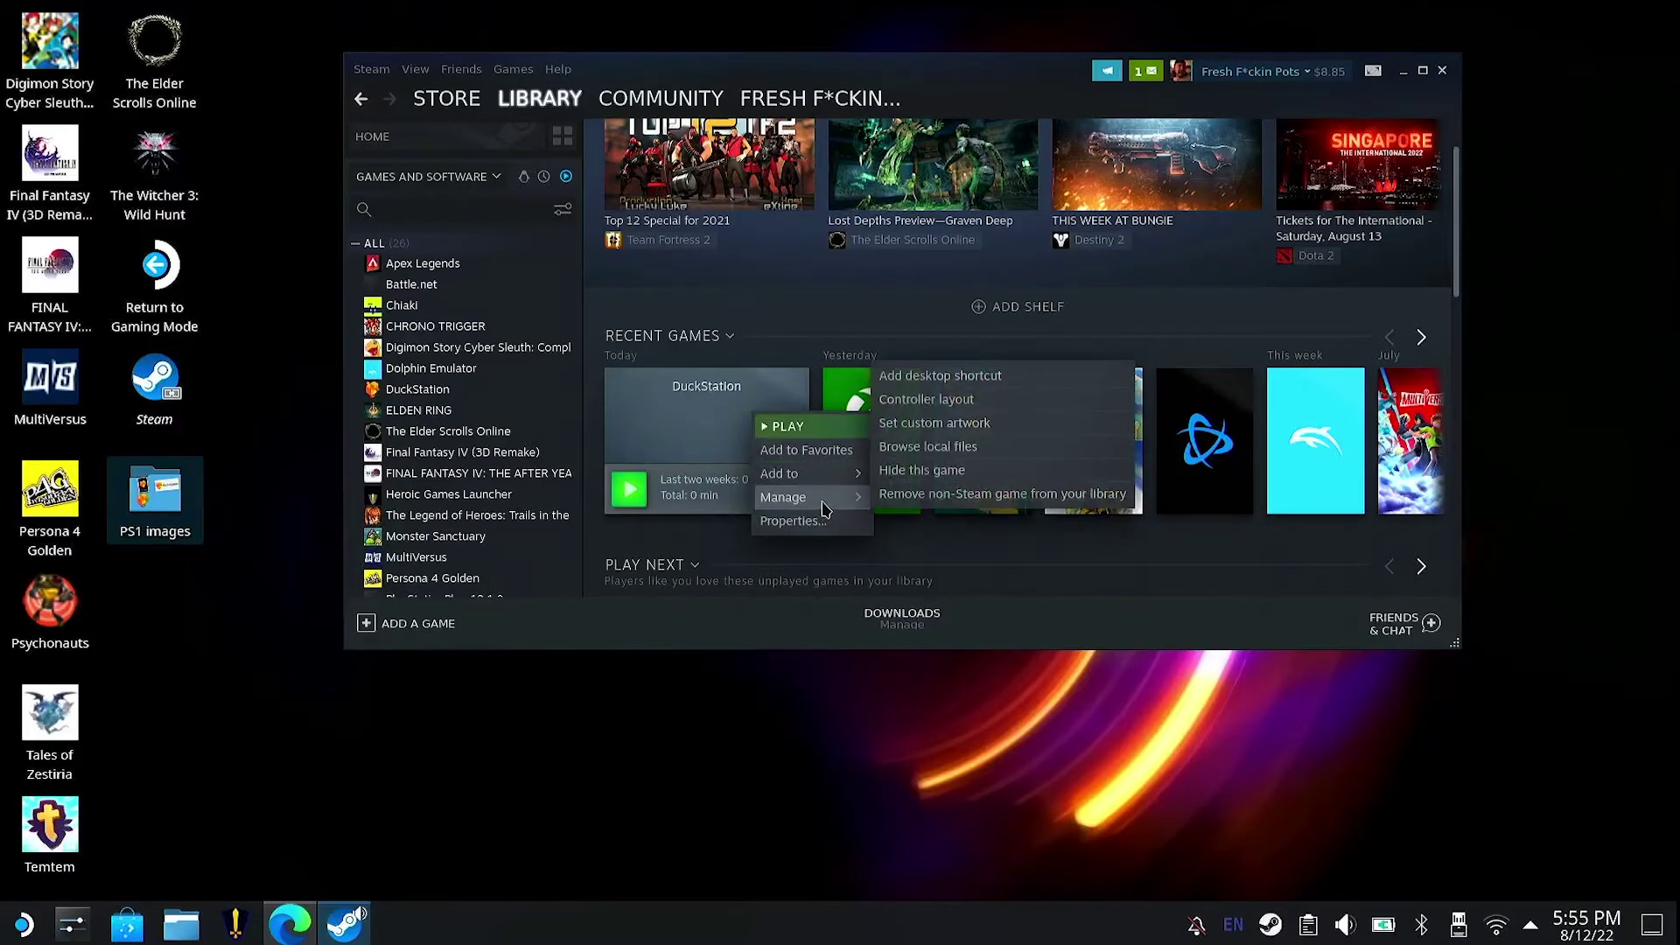
click(987, 425)
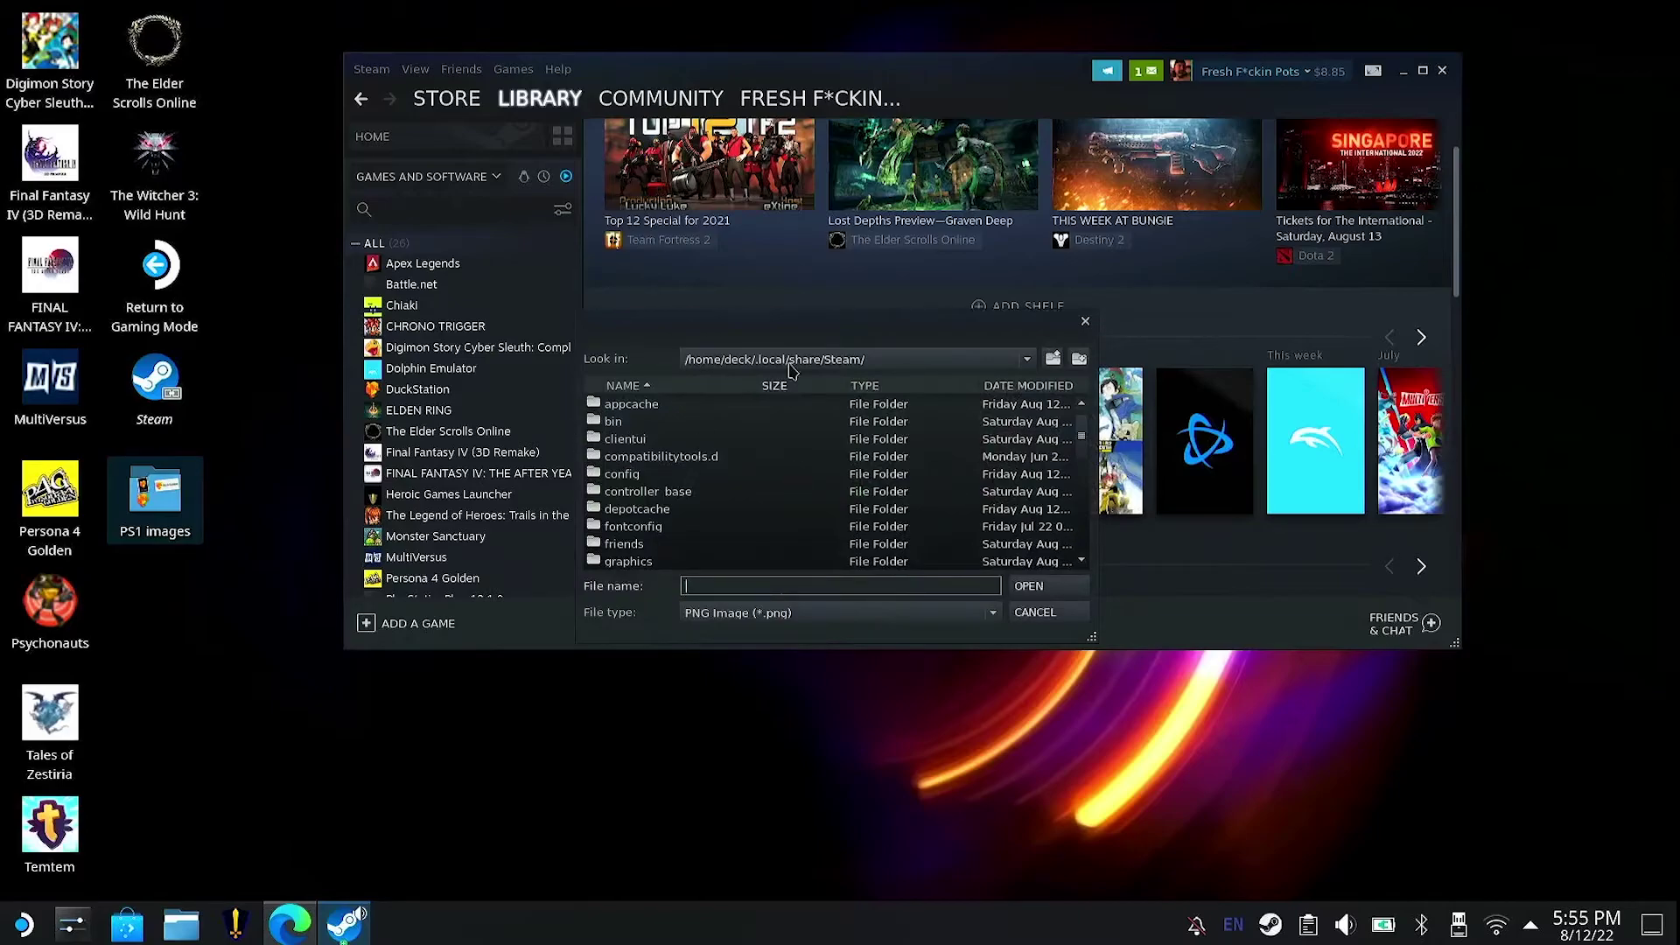
click(915, 359)
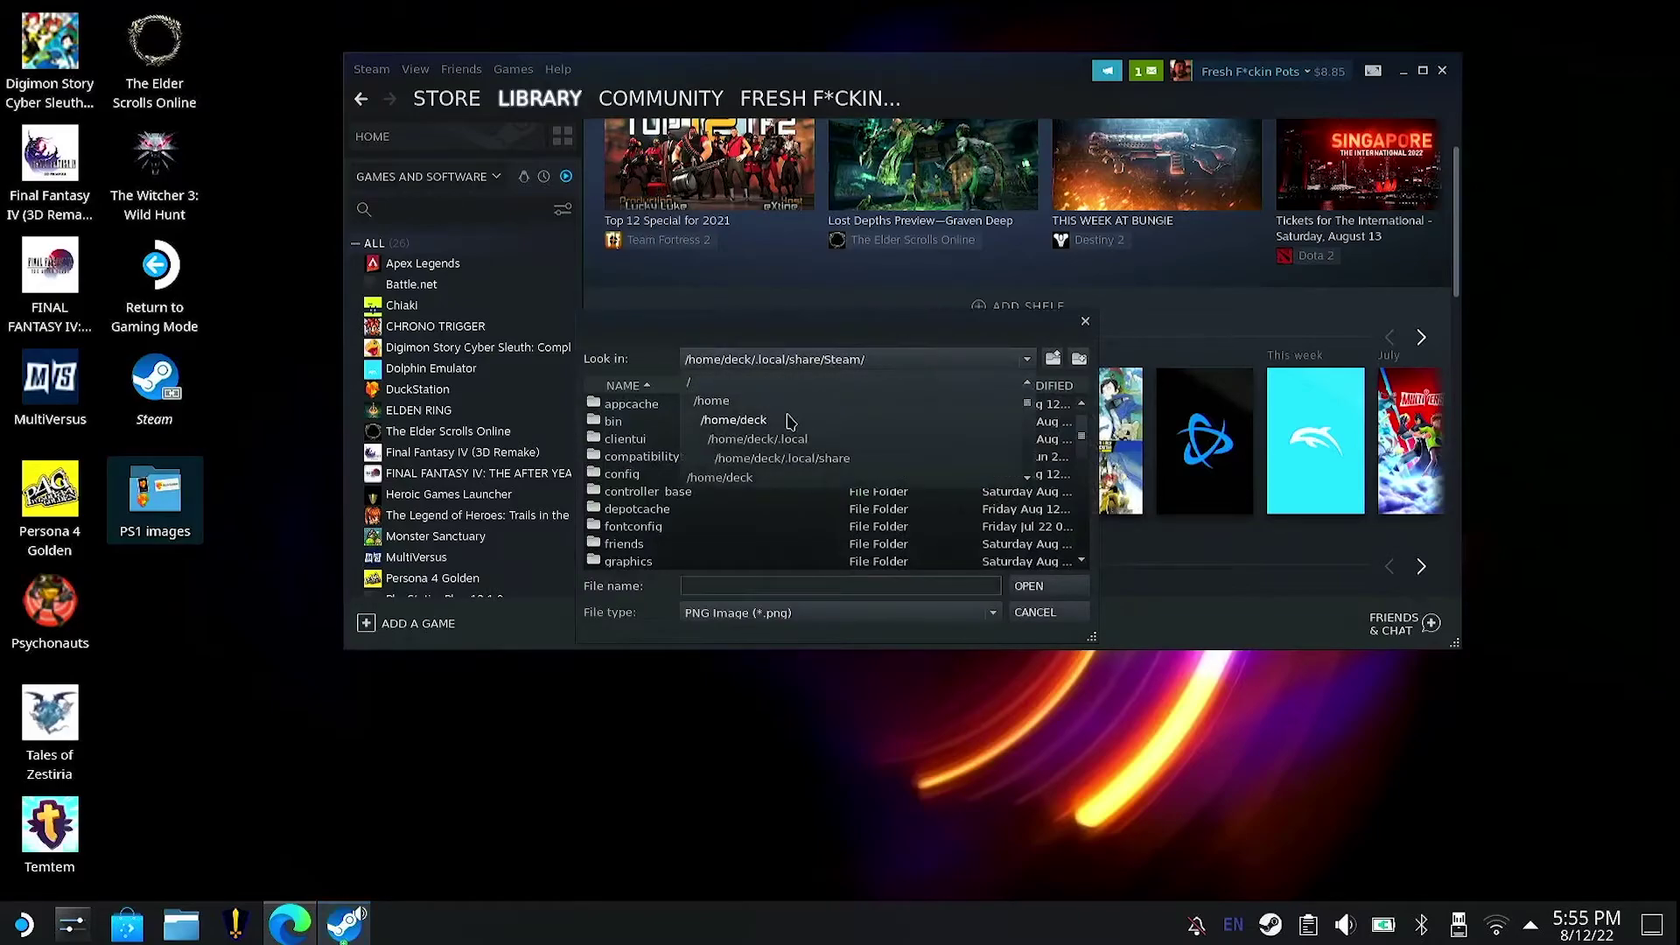
click(726, 402)
double_click(627, 421)
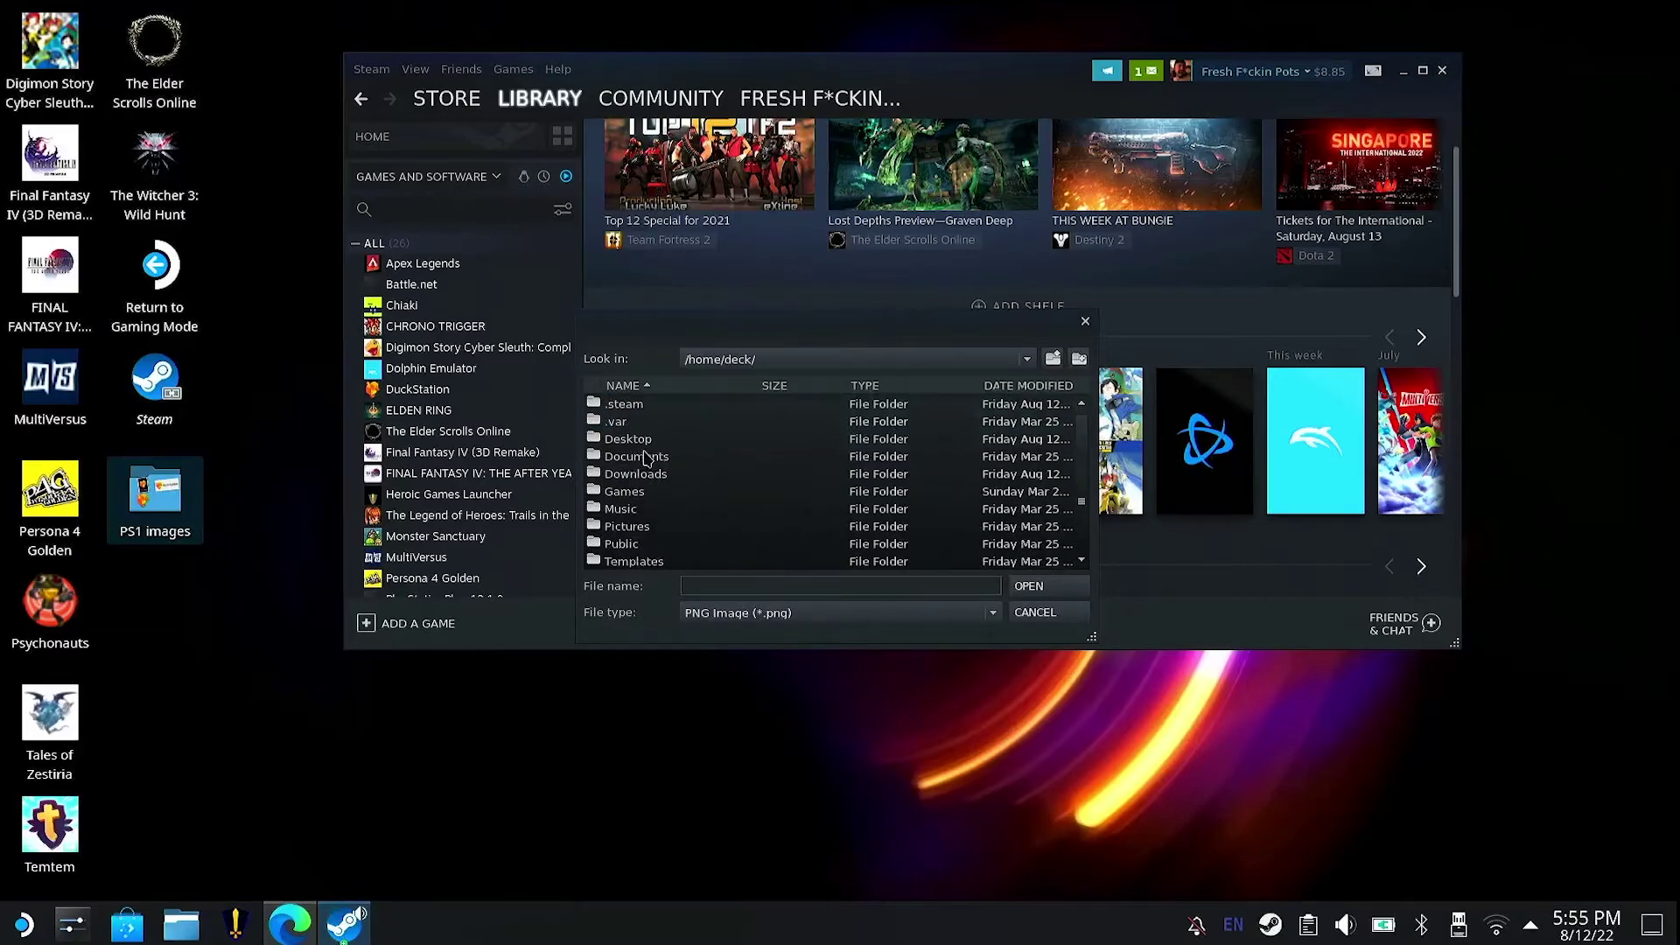
double_click(644, 440)
double_click(638, 404)
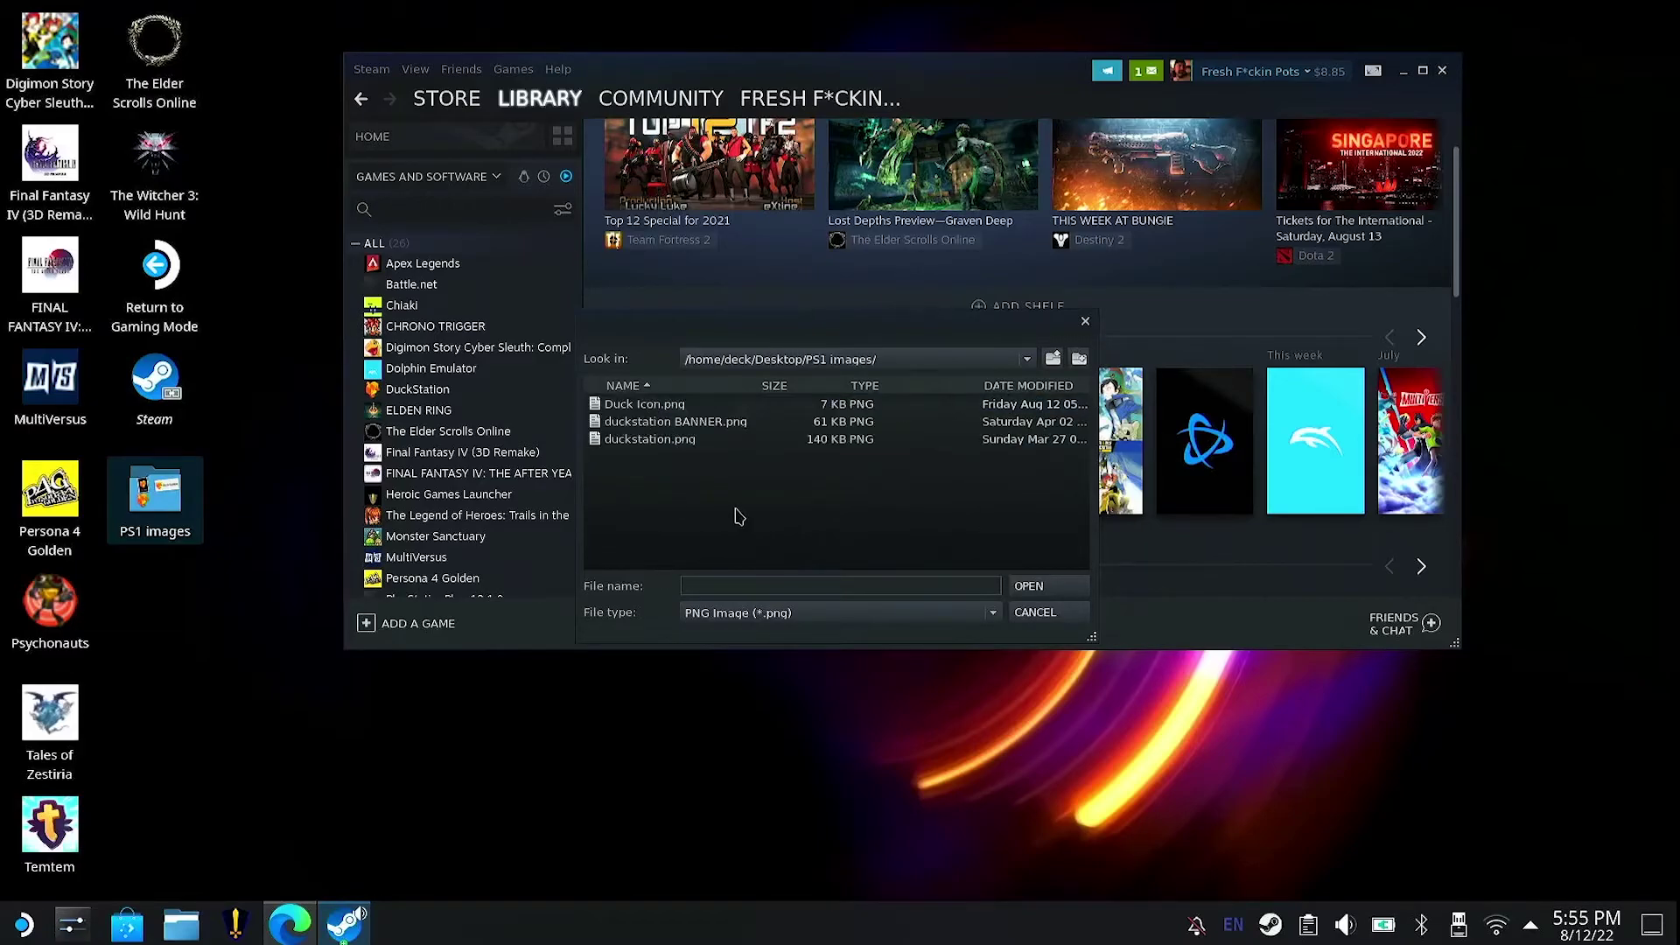
click(711, 428)
click(1028, 586)
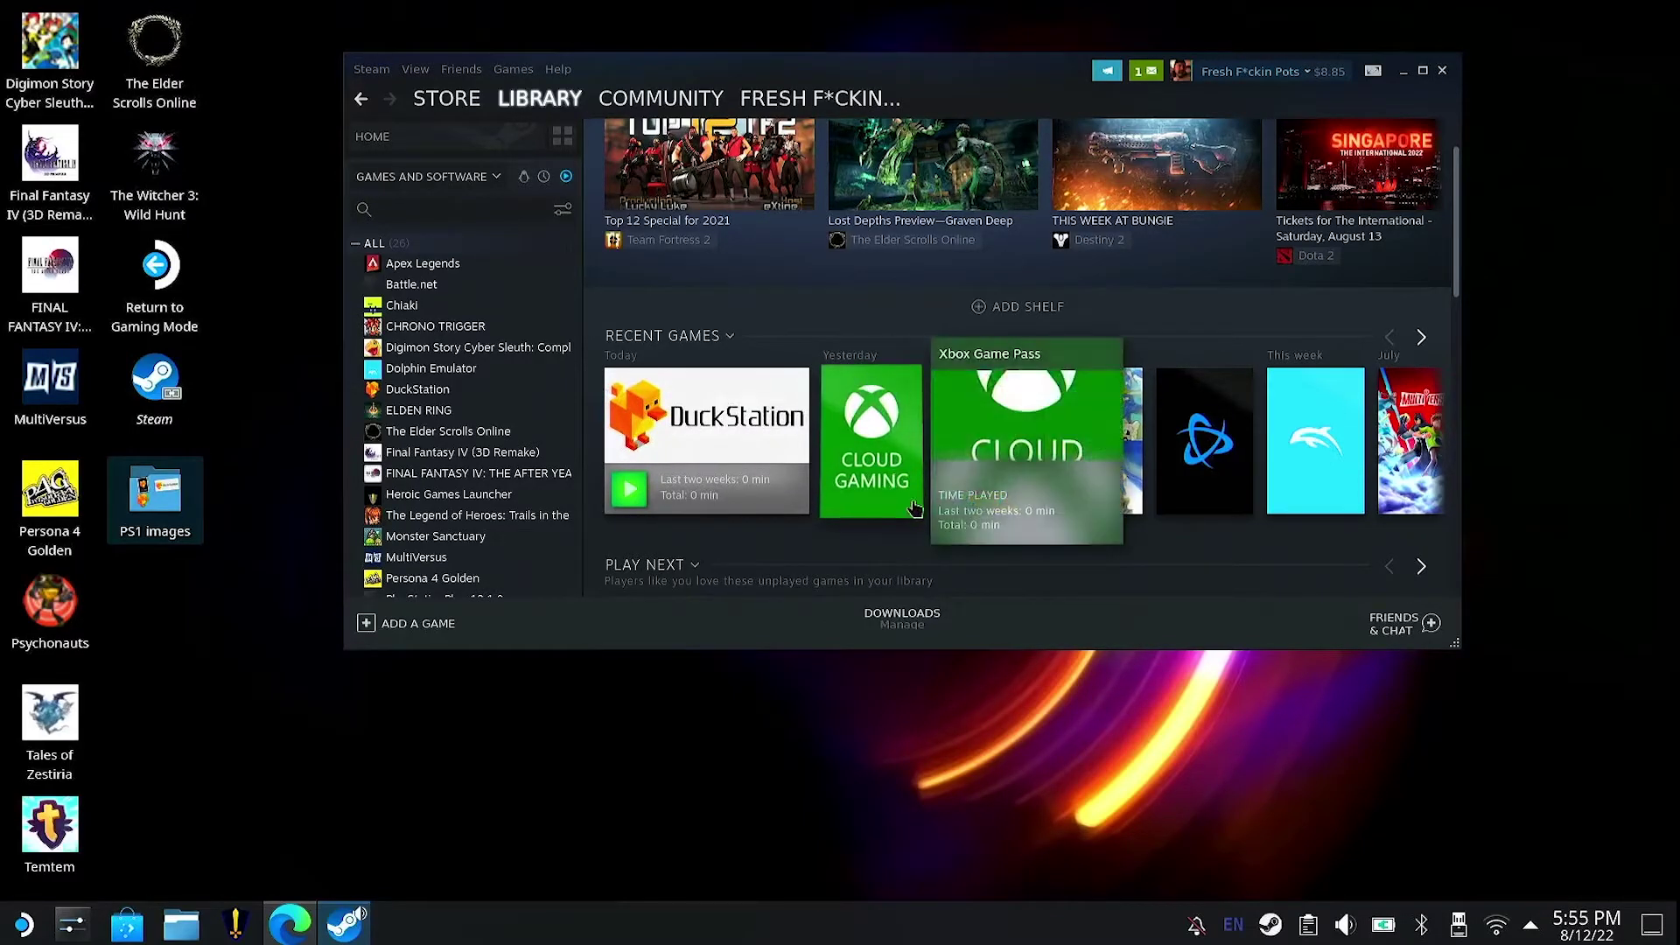
Open DuckStation's library page and review its shortcut properties
click(781, 424)
right_click(487, 396)
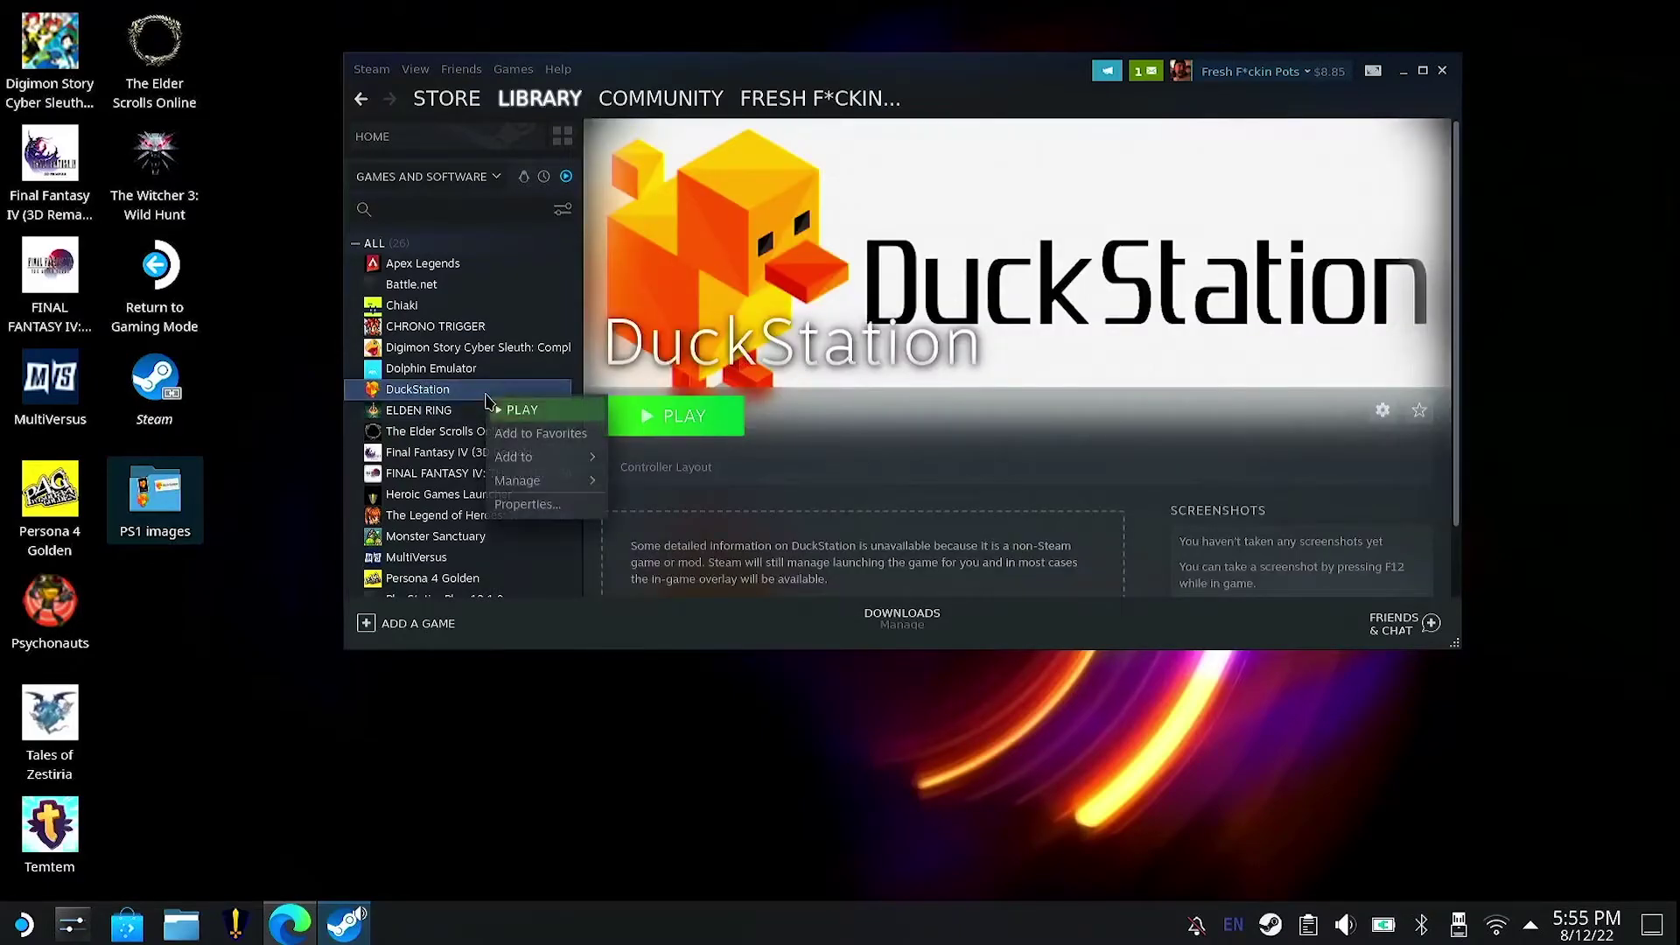
mouse_move(575, 486)
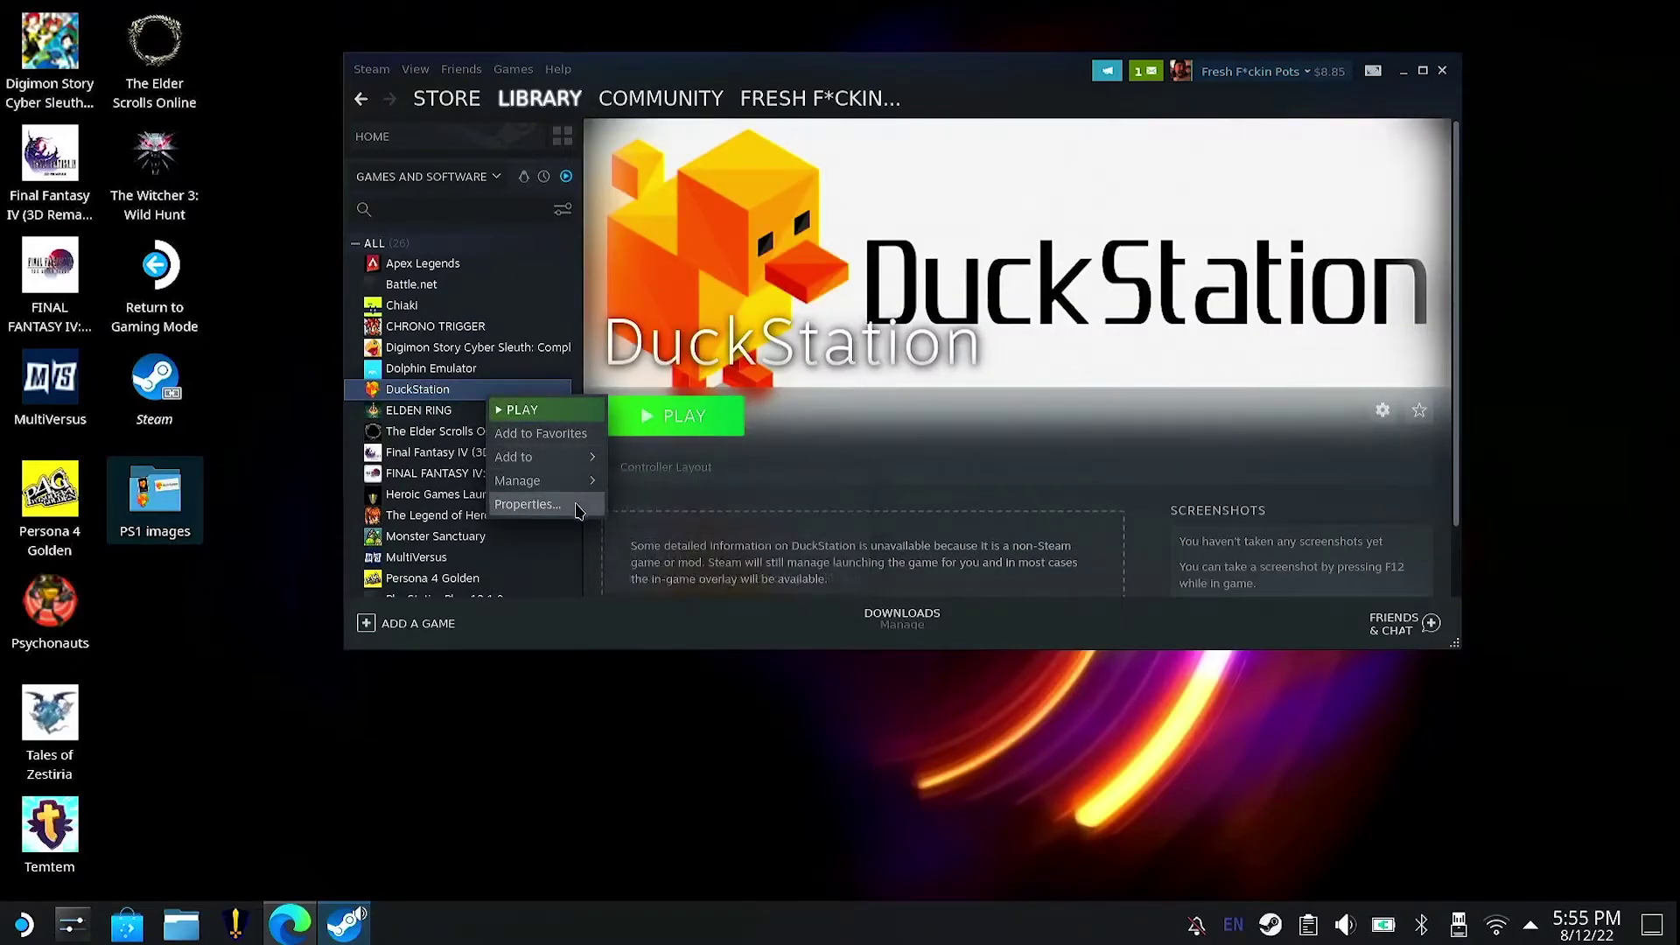
click(527, 504)
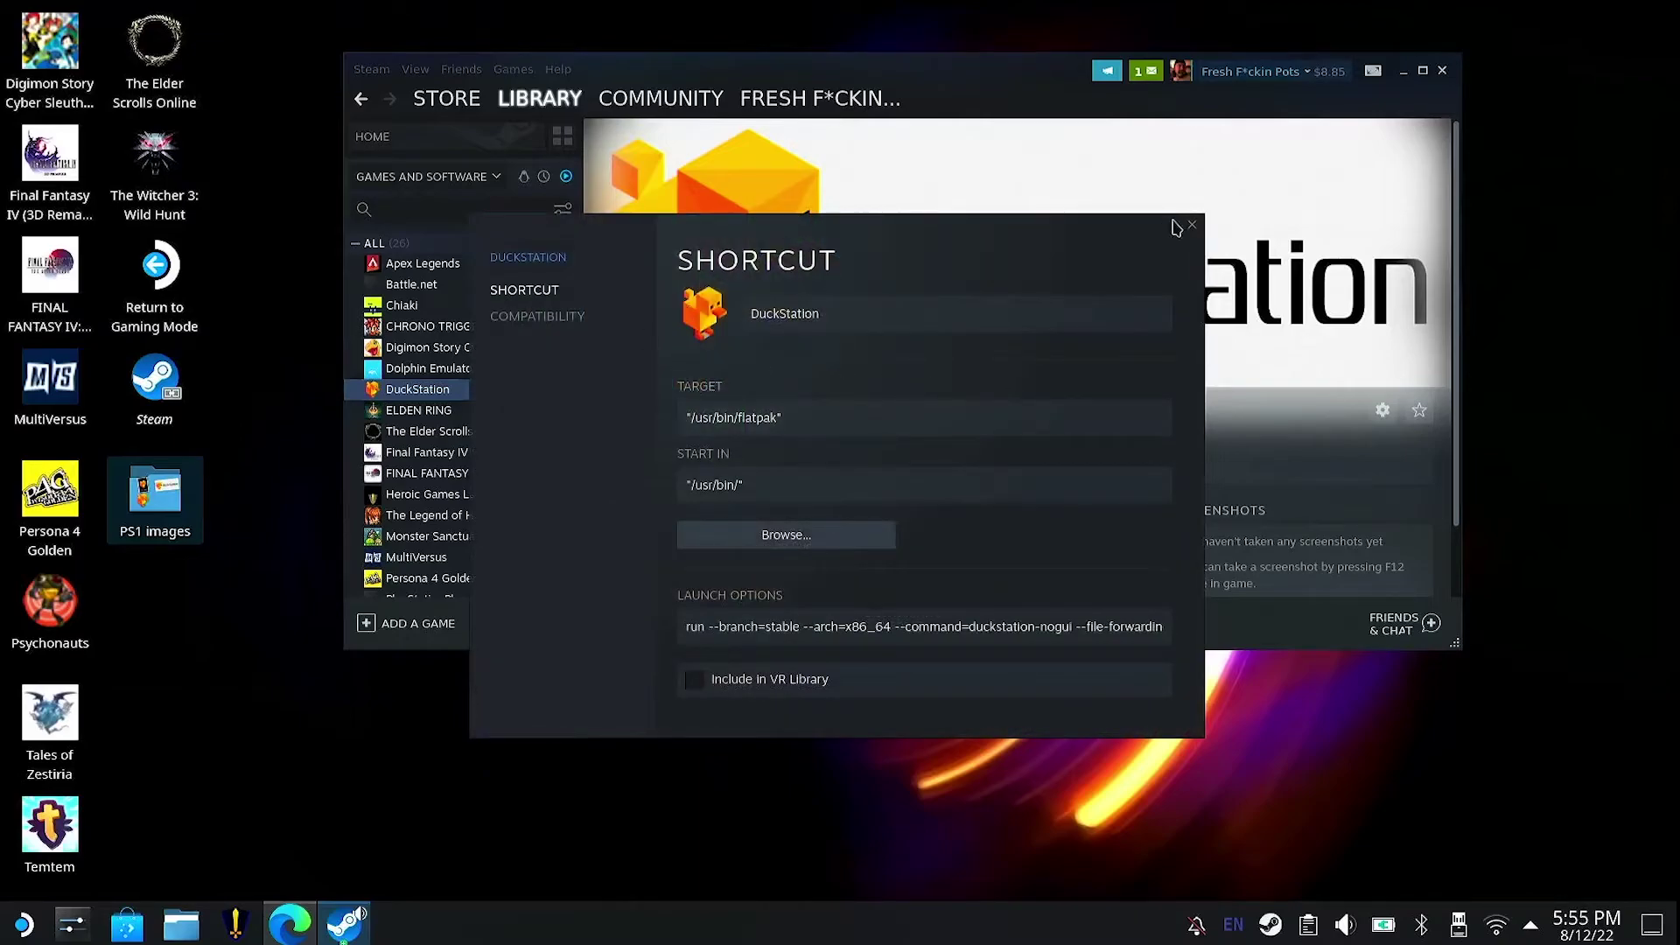
click(1192, 226)
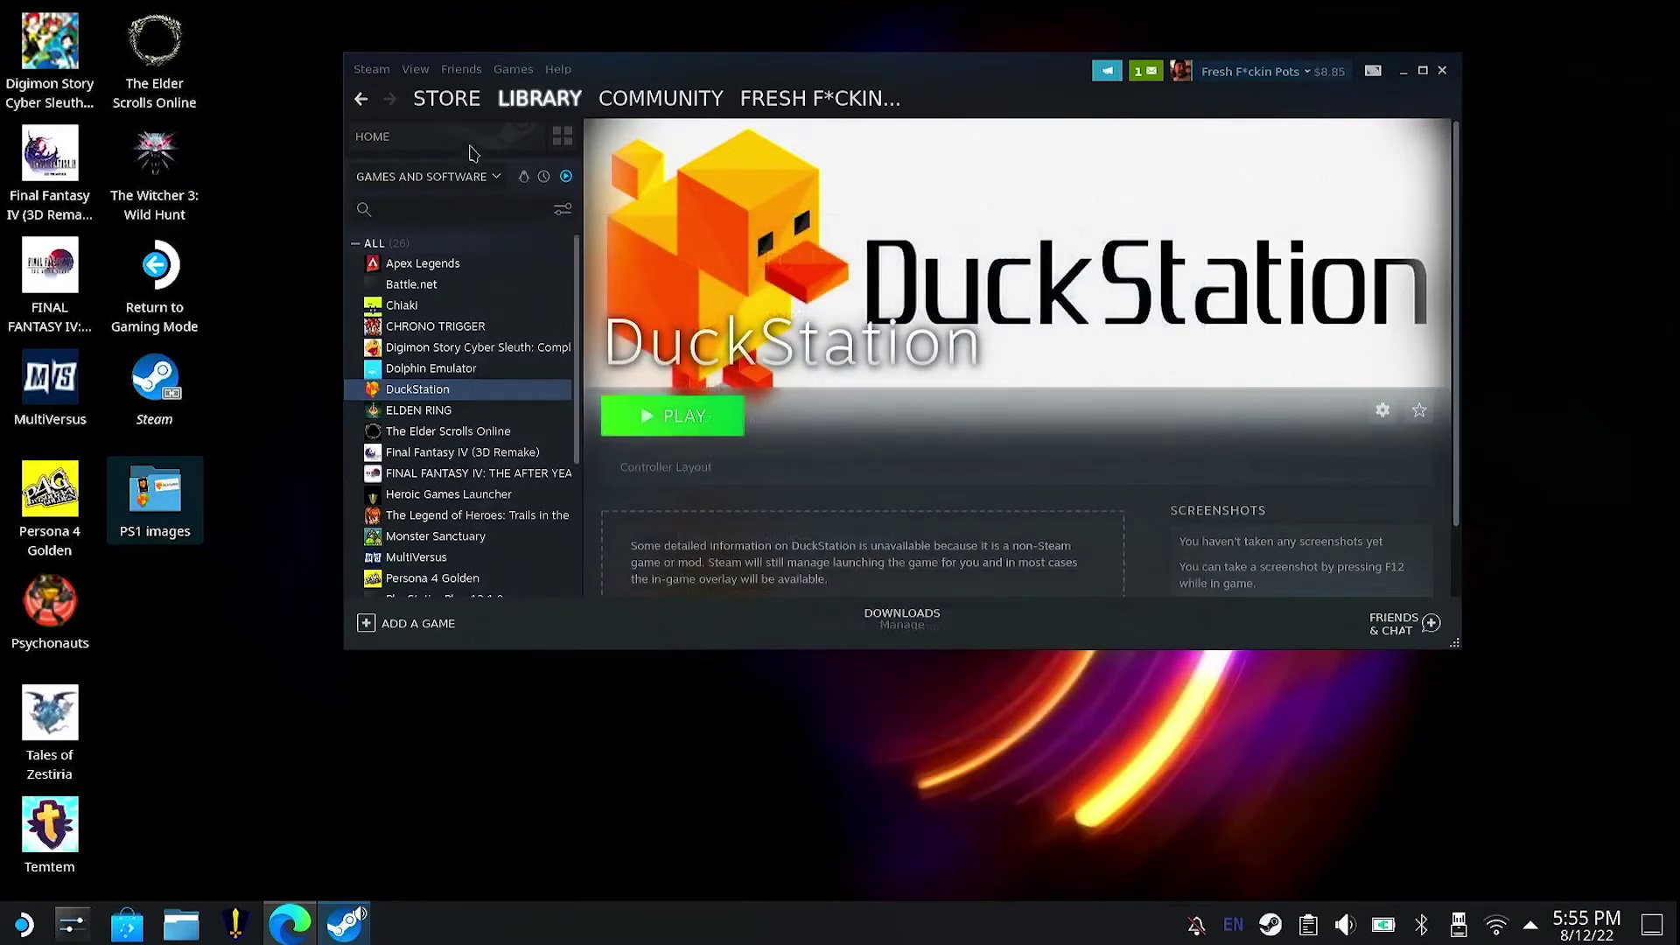
Check the Manage options of the DuckStation tile in Recent Games and view the artwork files in the PS1 images folder
click(551, 98)
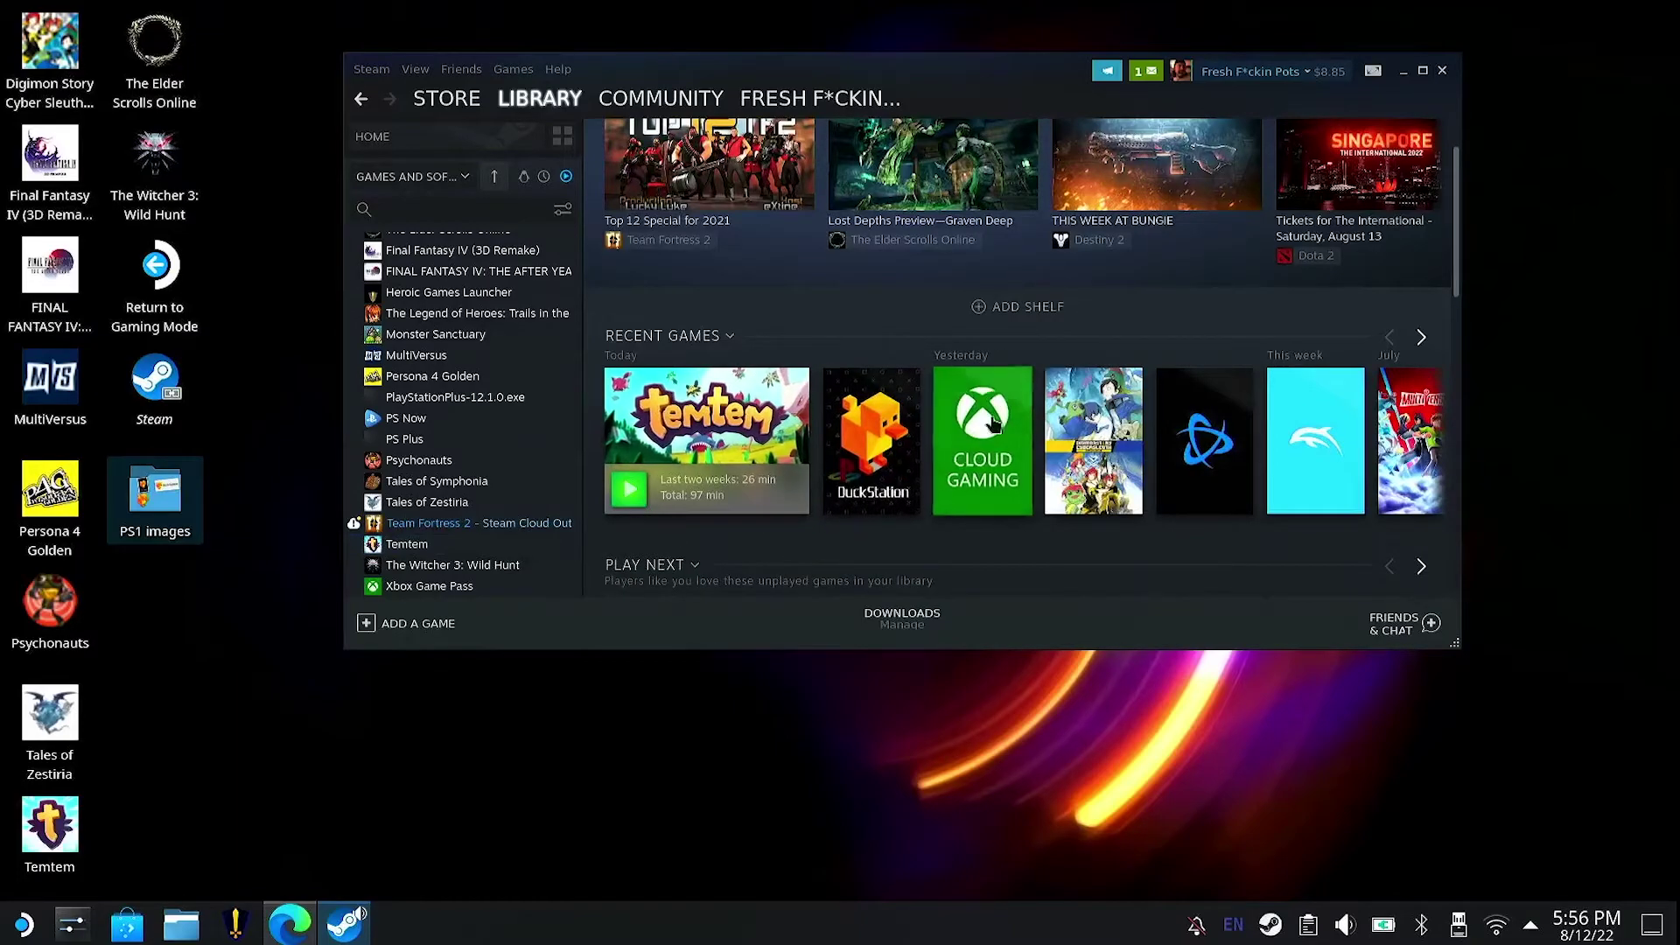
right_click(886, 447)
mouse_move(967, 531)
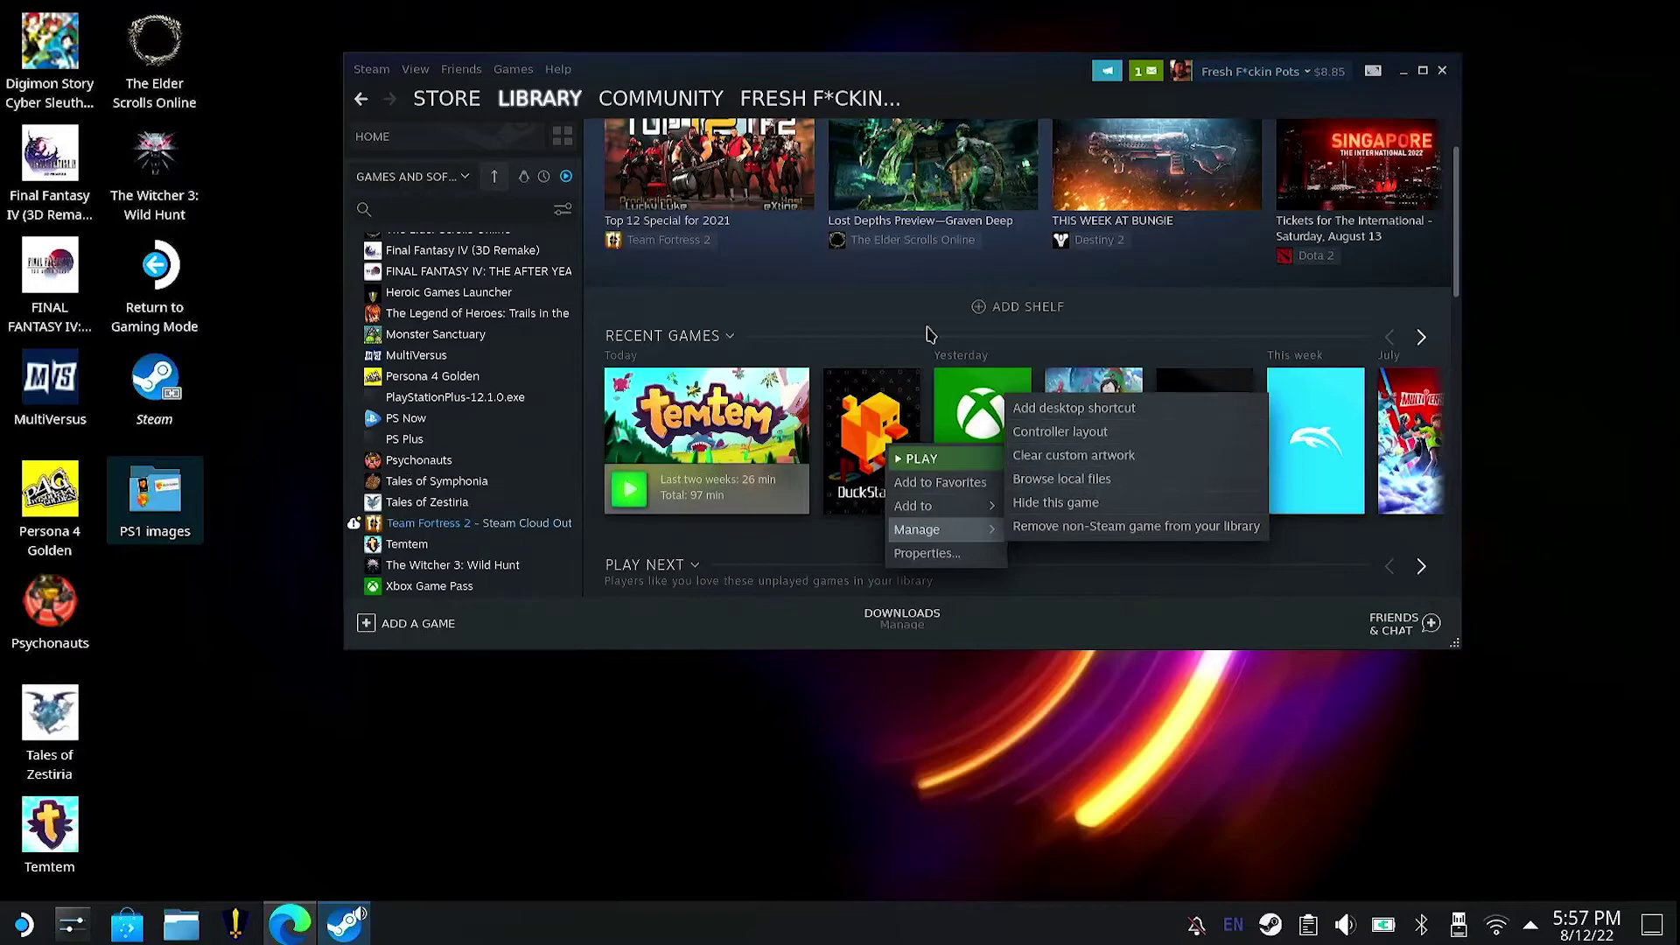
click(882, 309)
click(145, 496)
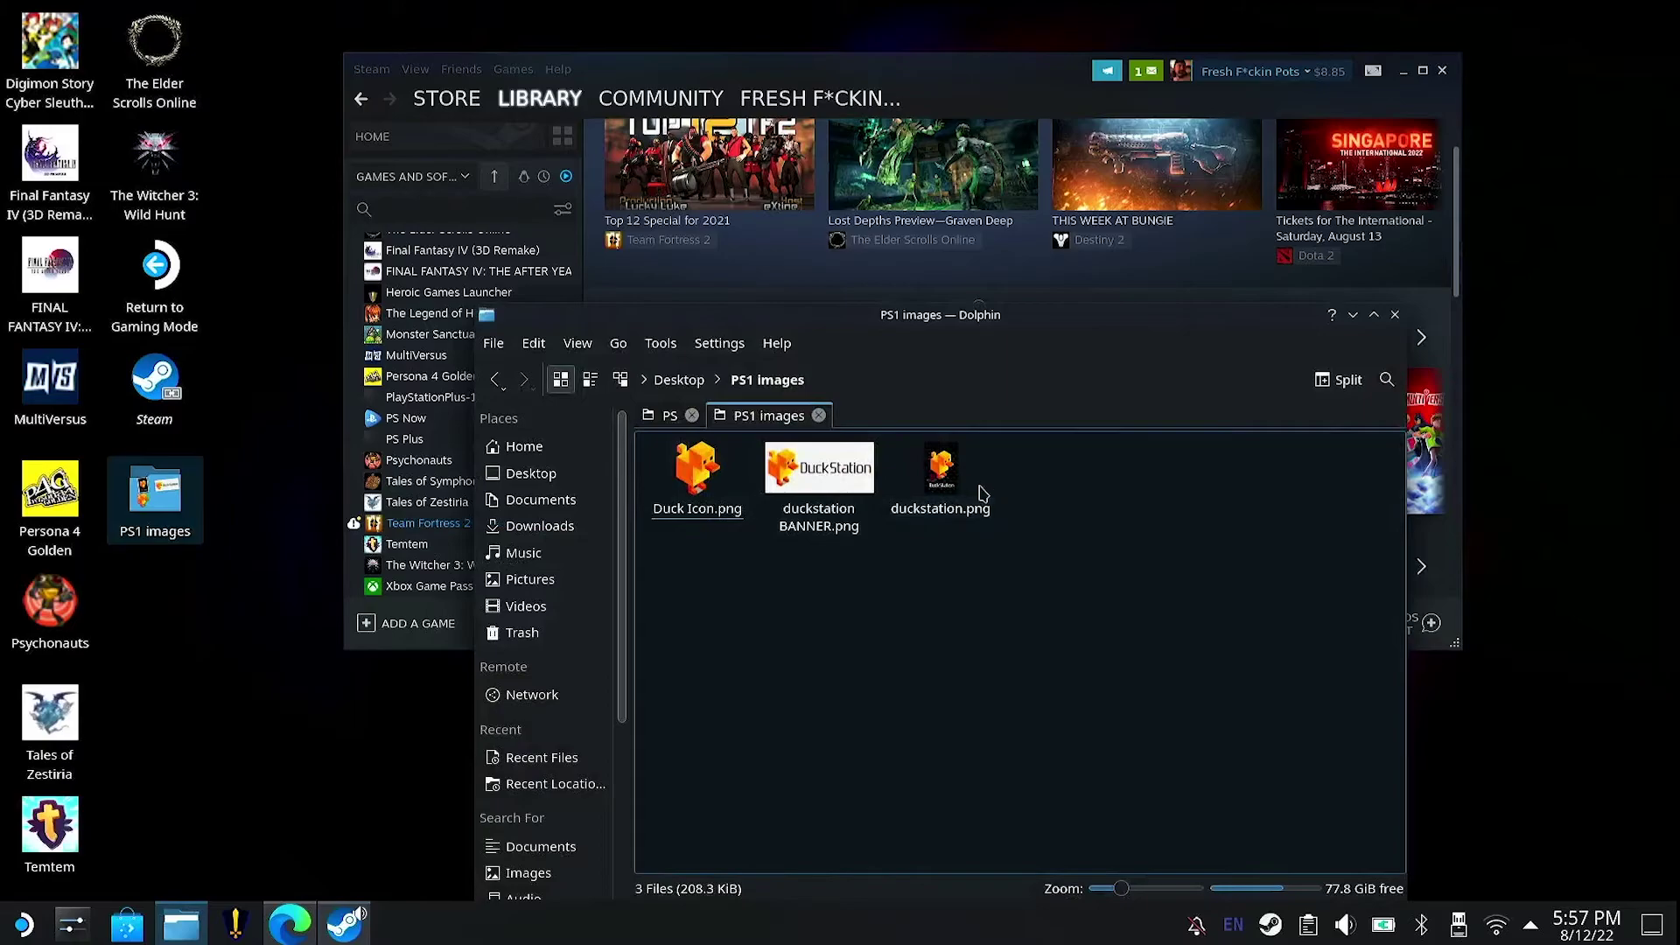
Close the PS1 images folder and the Steam window, and return to Gaming Mode
click(1396, 315)
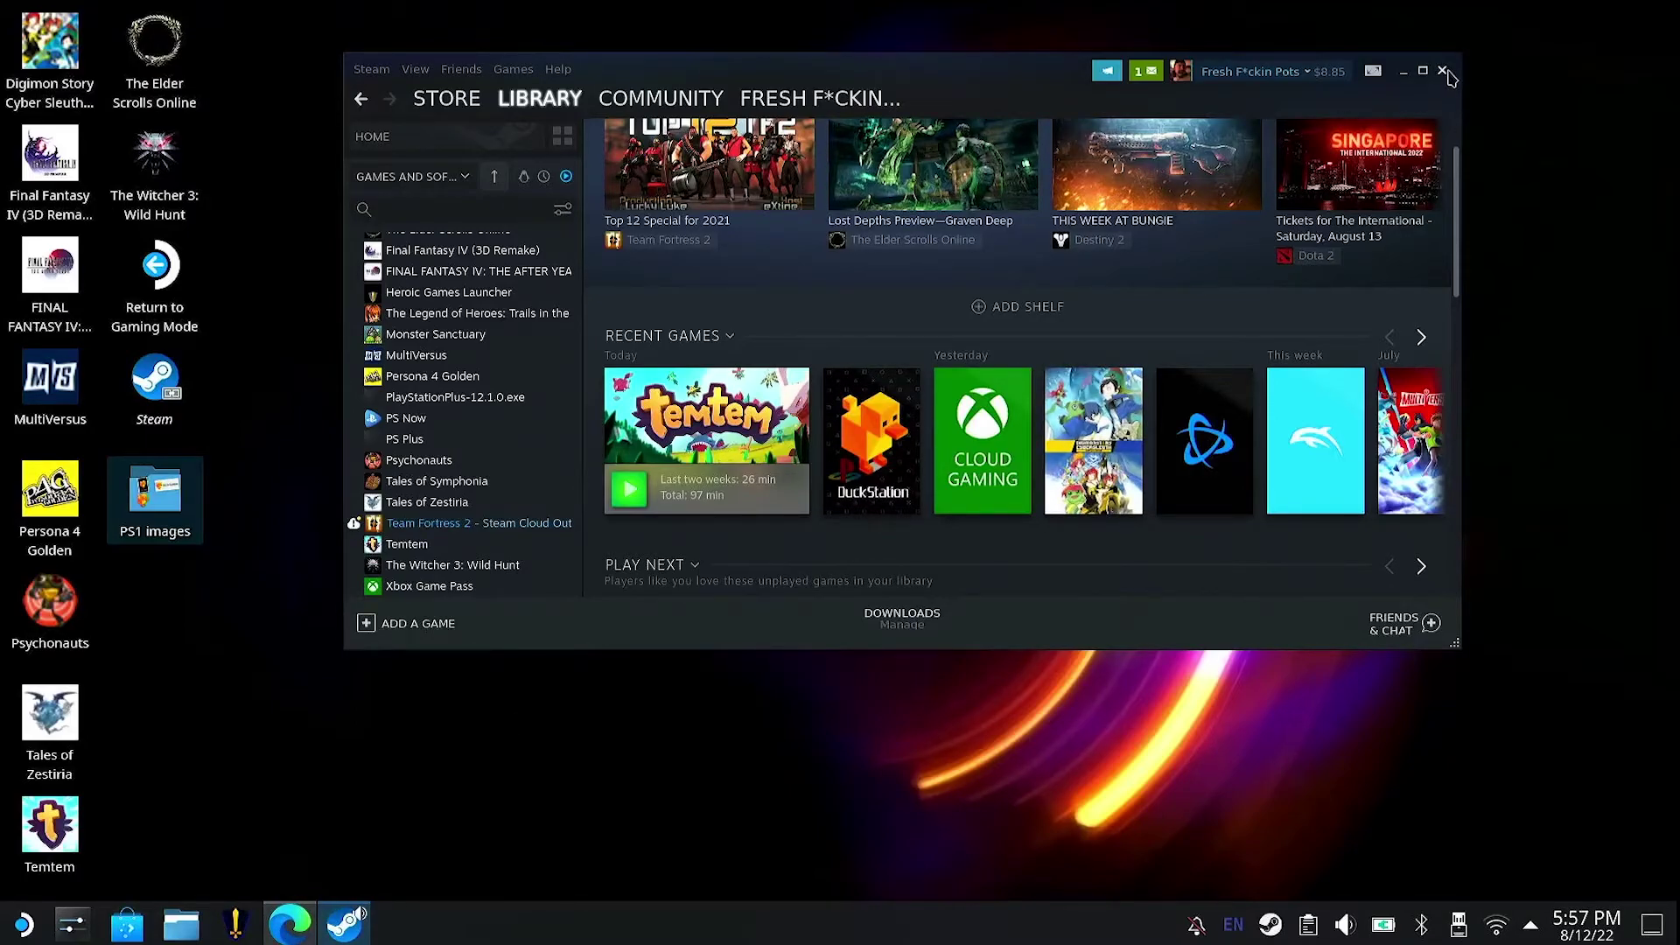
click(1443, 70)
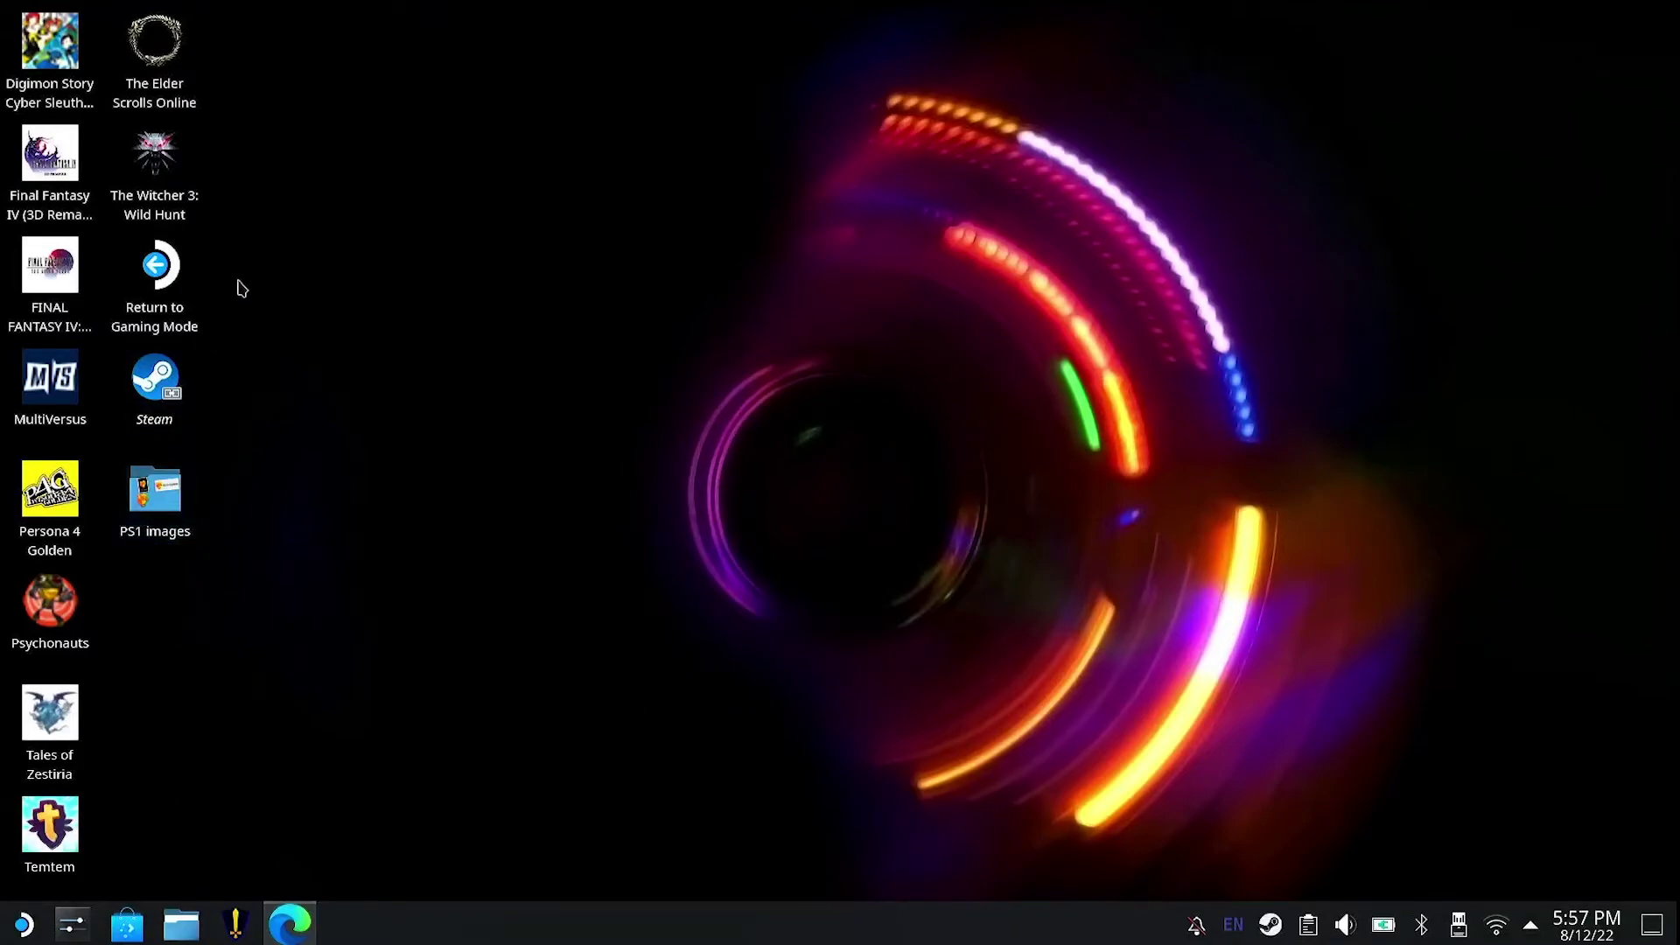
double_click(174, 279)
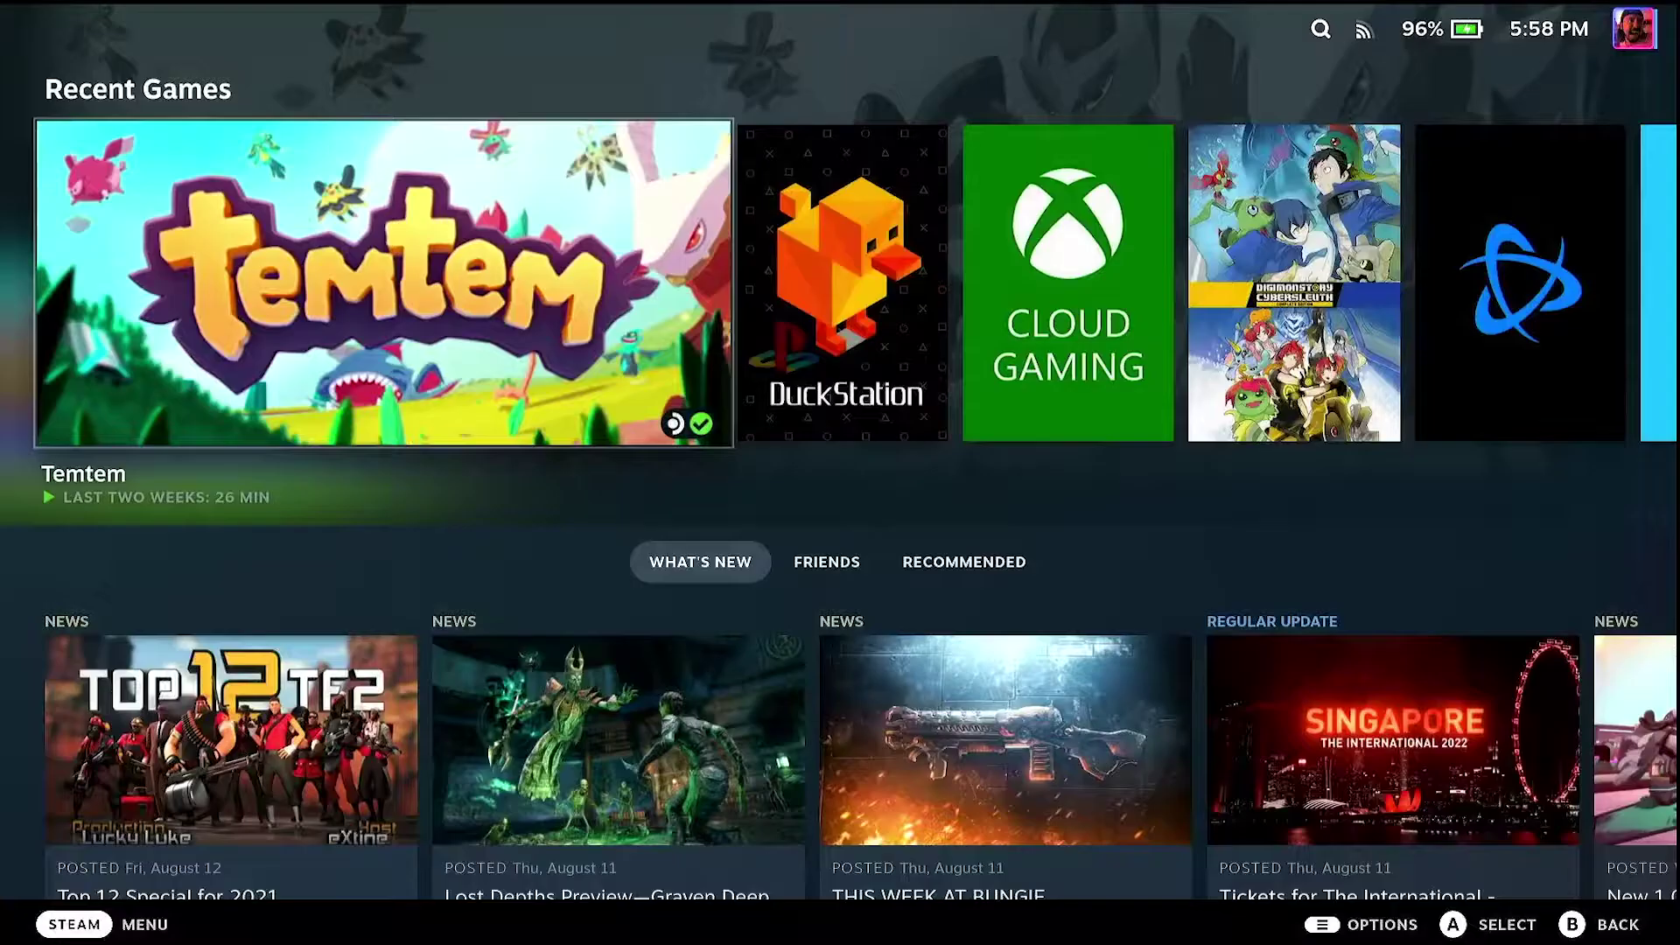
Open DuckStation's page from Recent Games in Gaming Mode
key(Right)
key(Right)
key(Left)
key(Return)
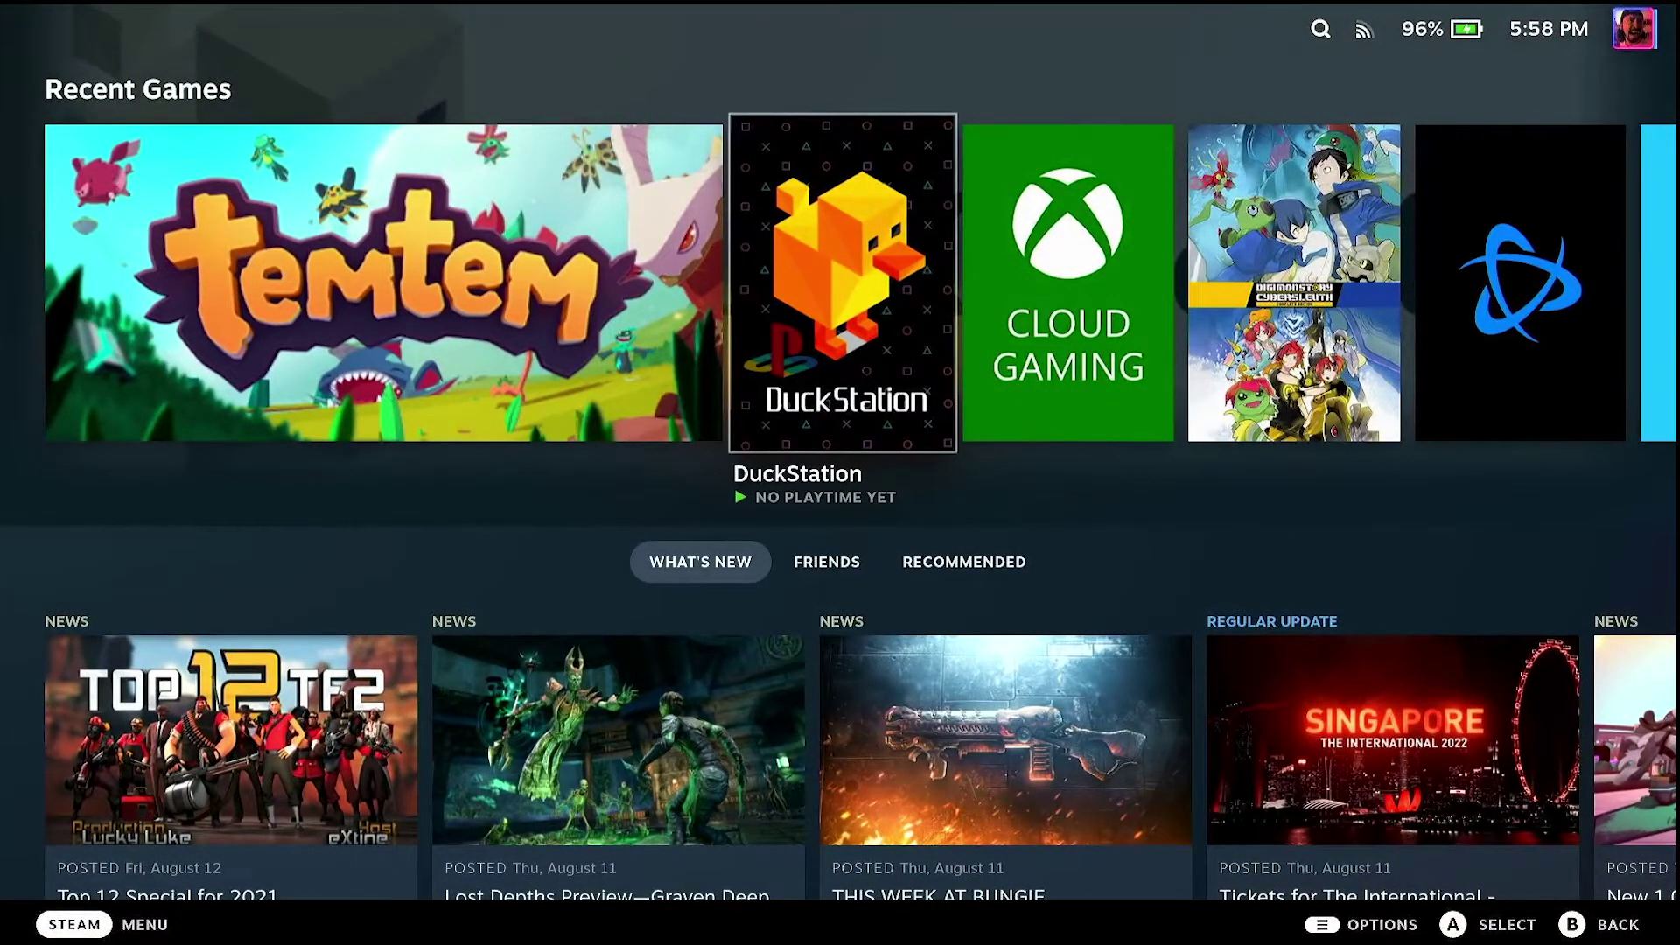
key(Return)
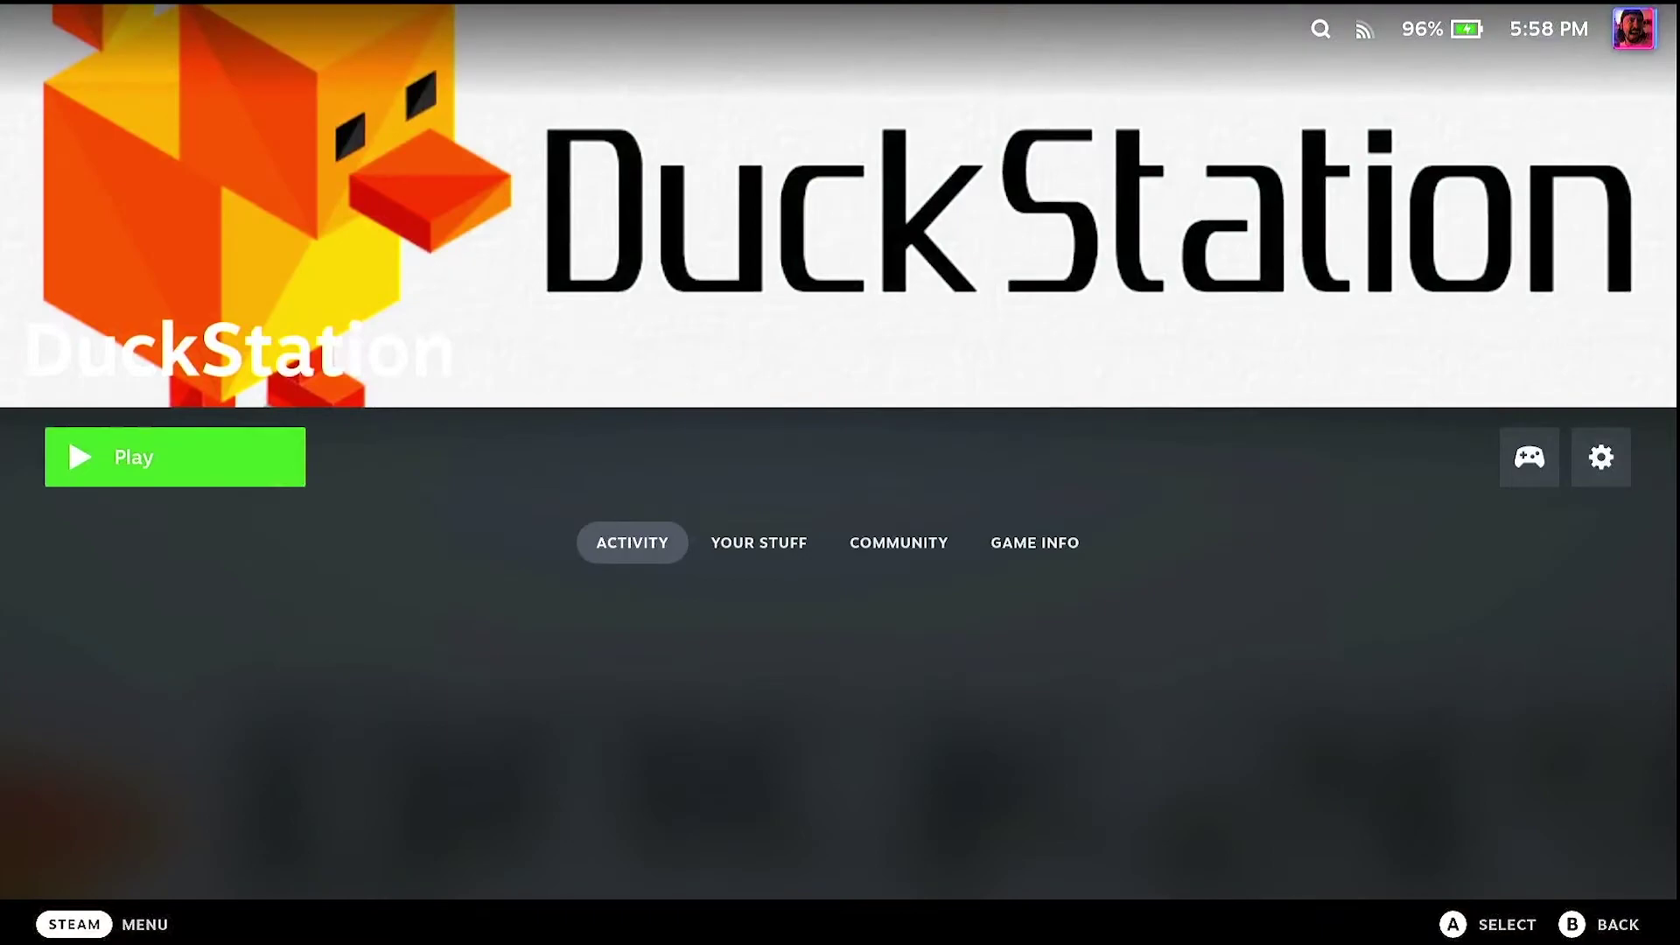
Open the controller settings for DuckStation
key(Right)
key(Left)
key(Right)
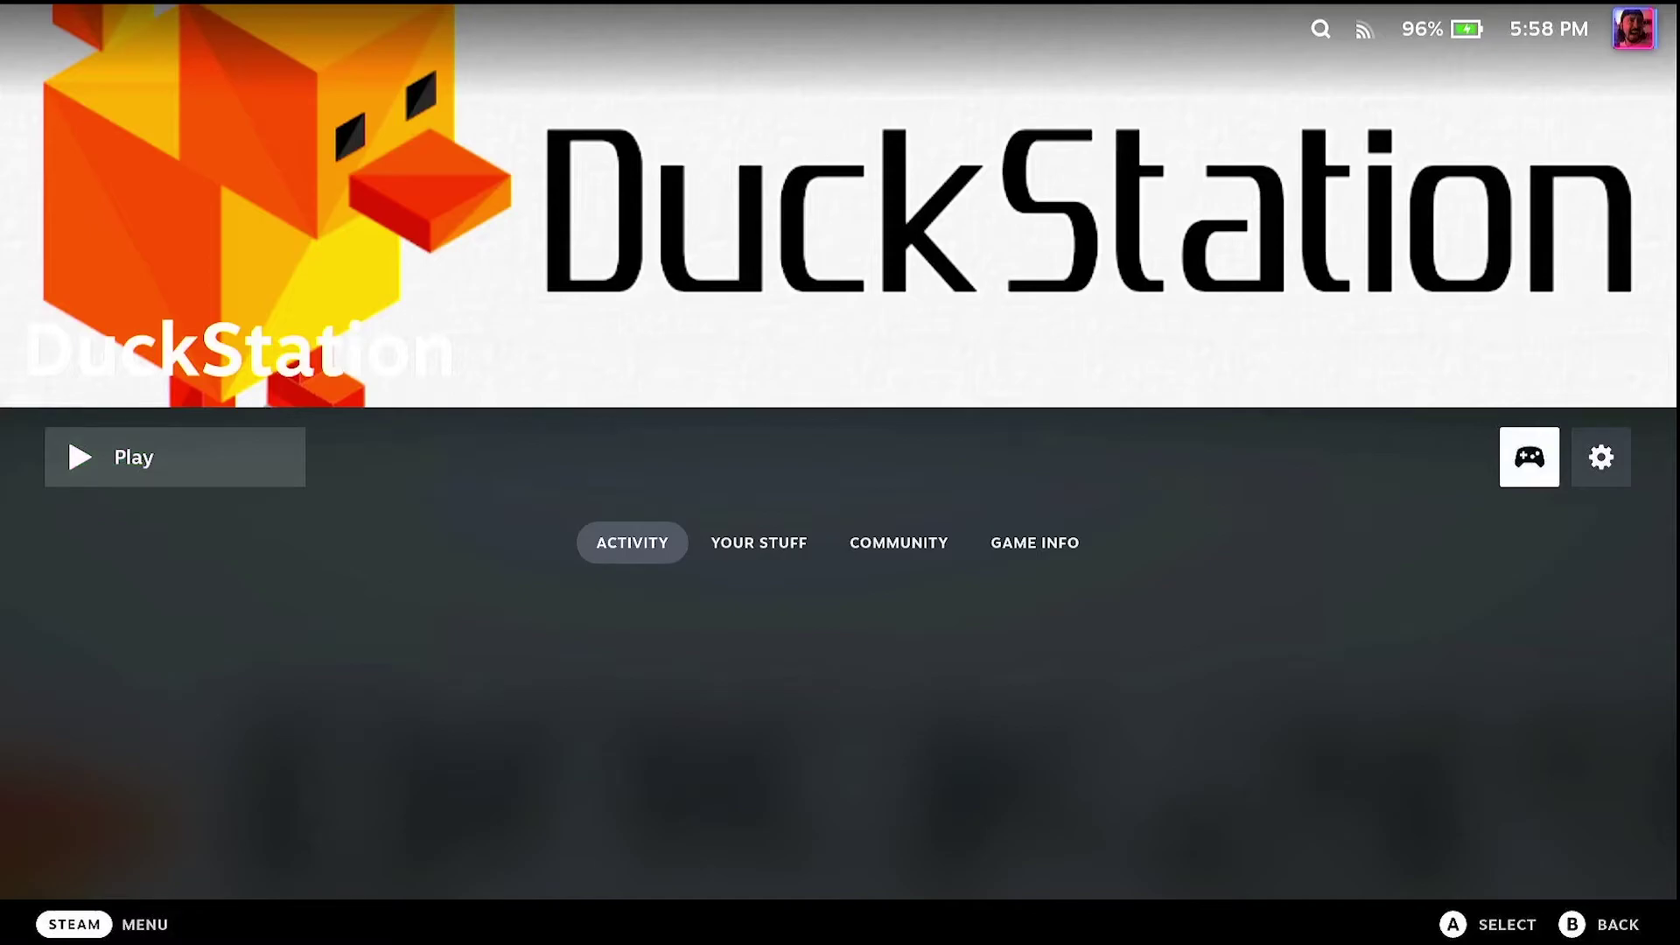
key(Return)
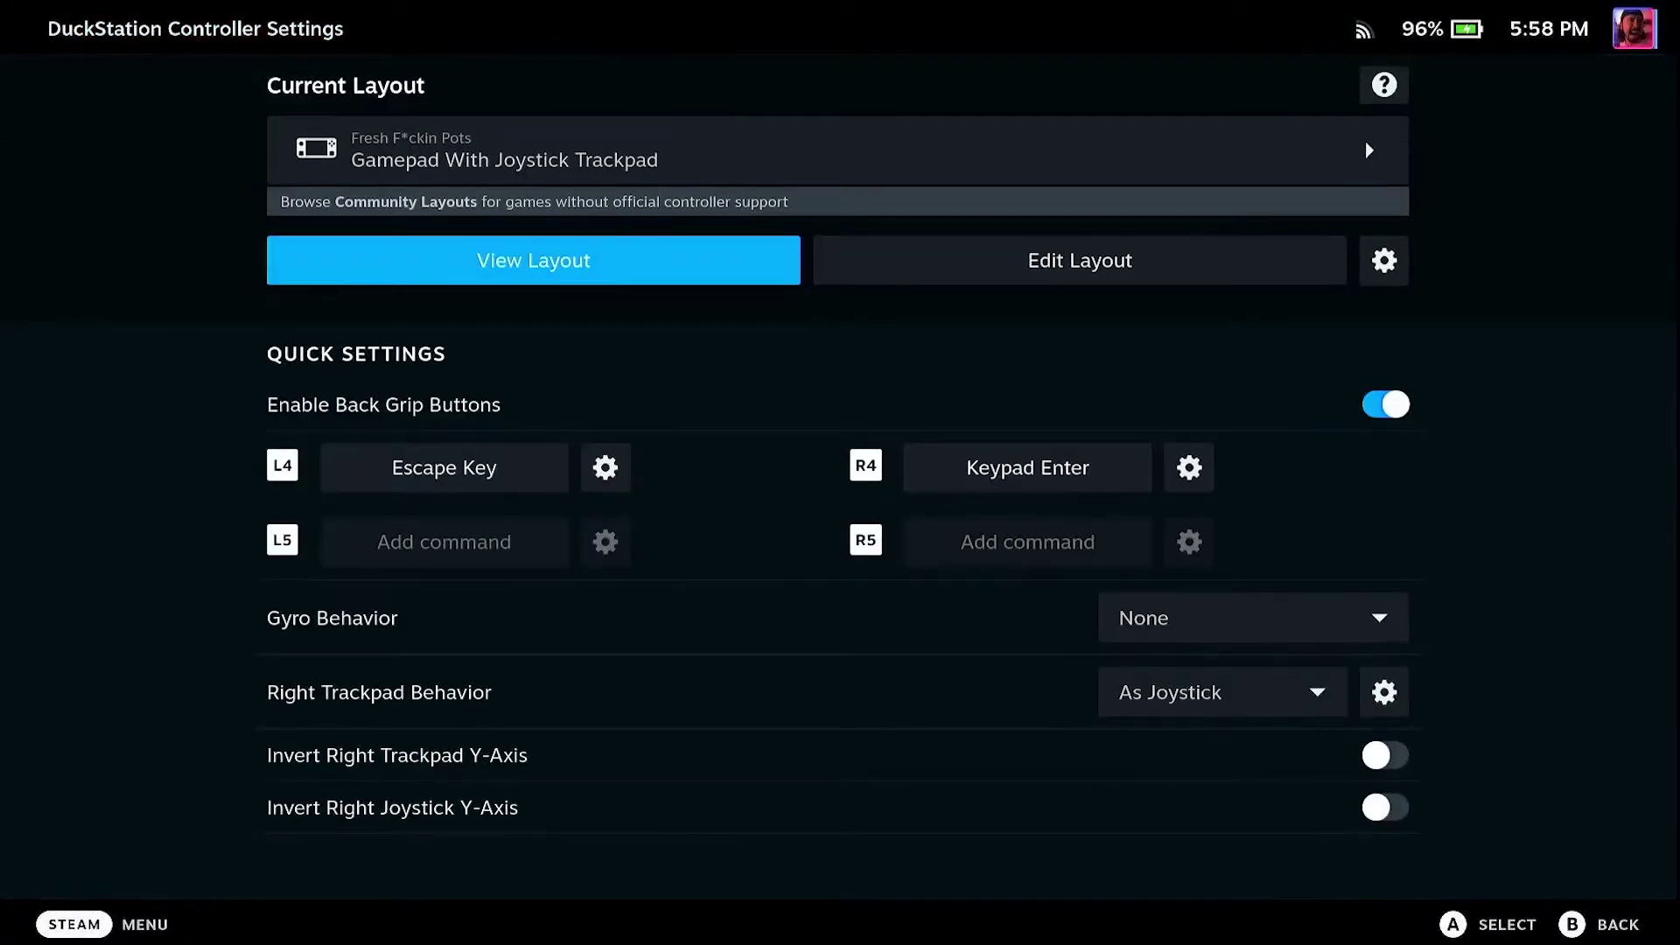
Review the L4 and R4 back grip button commands and the current controller layout, and leave the controller settings
key(Up)
key(Down)
key(Up)
key(Down)
key(Right)
key(Down)
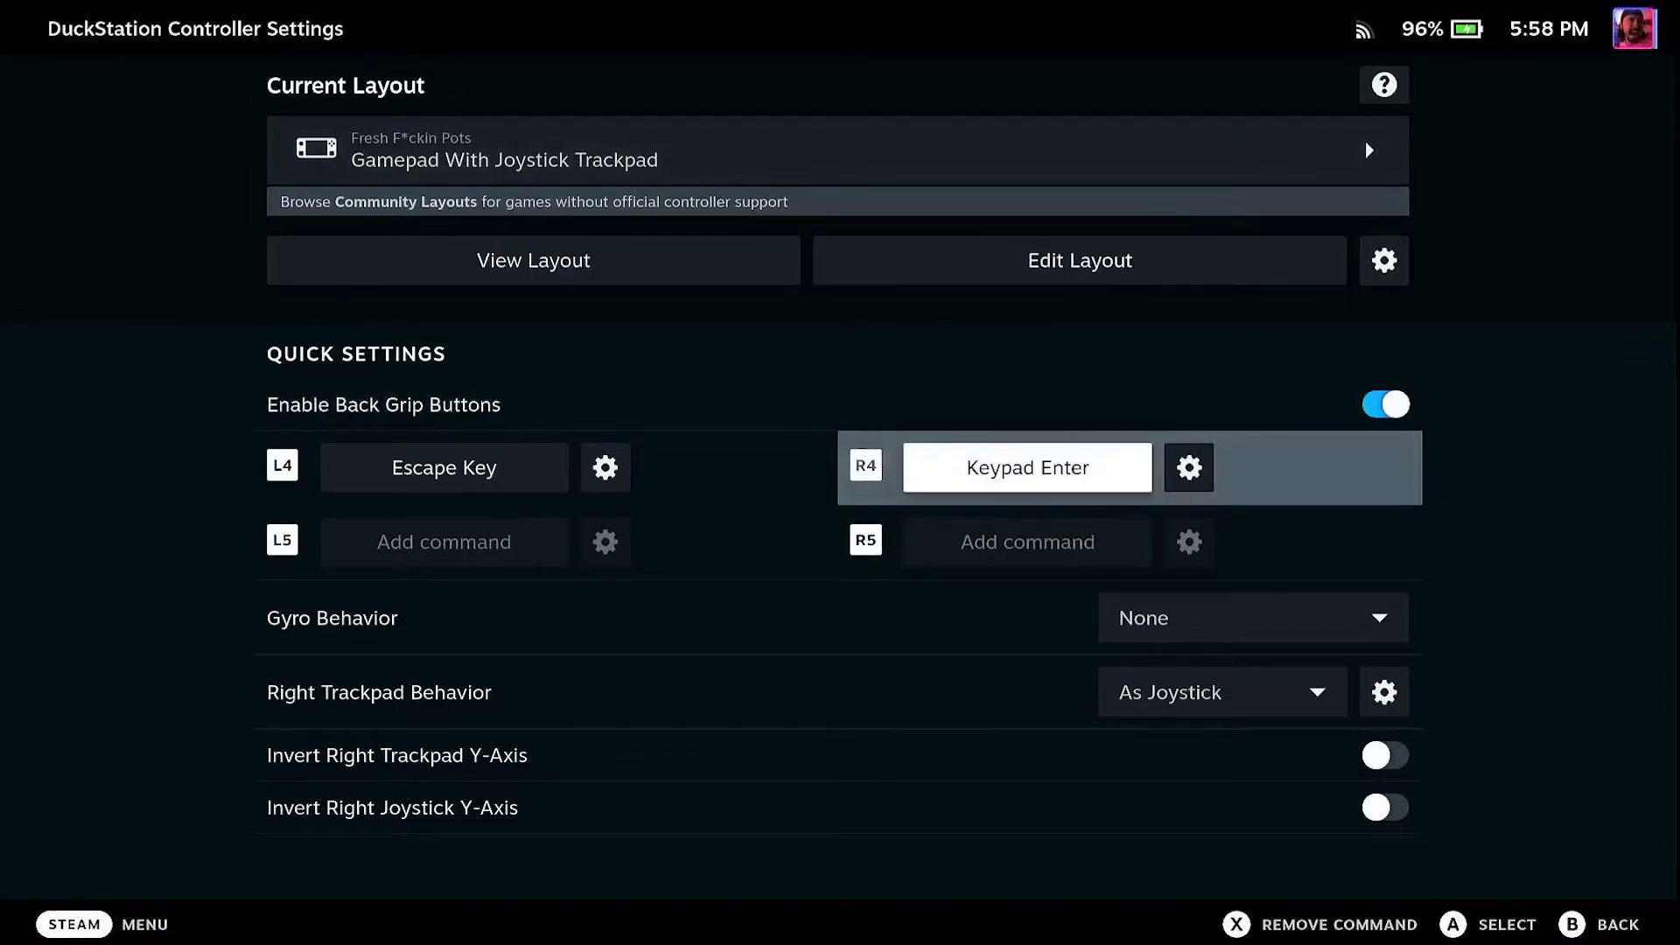
key(Left)
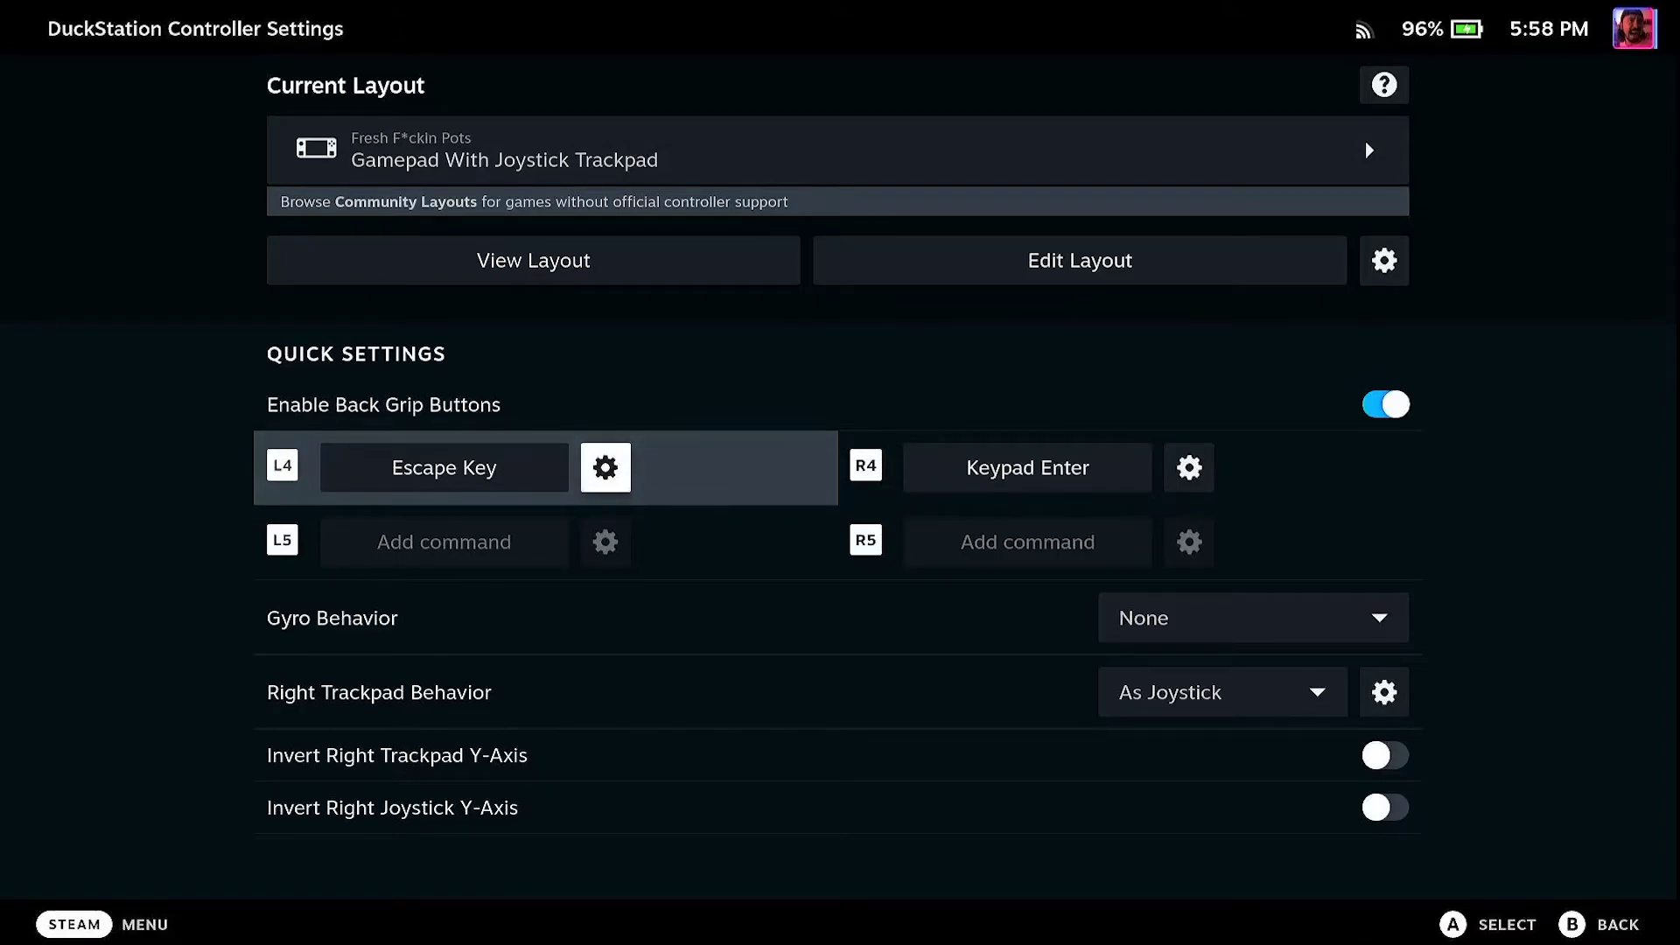
key(Right)
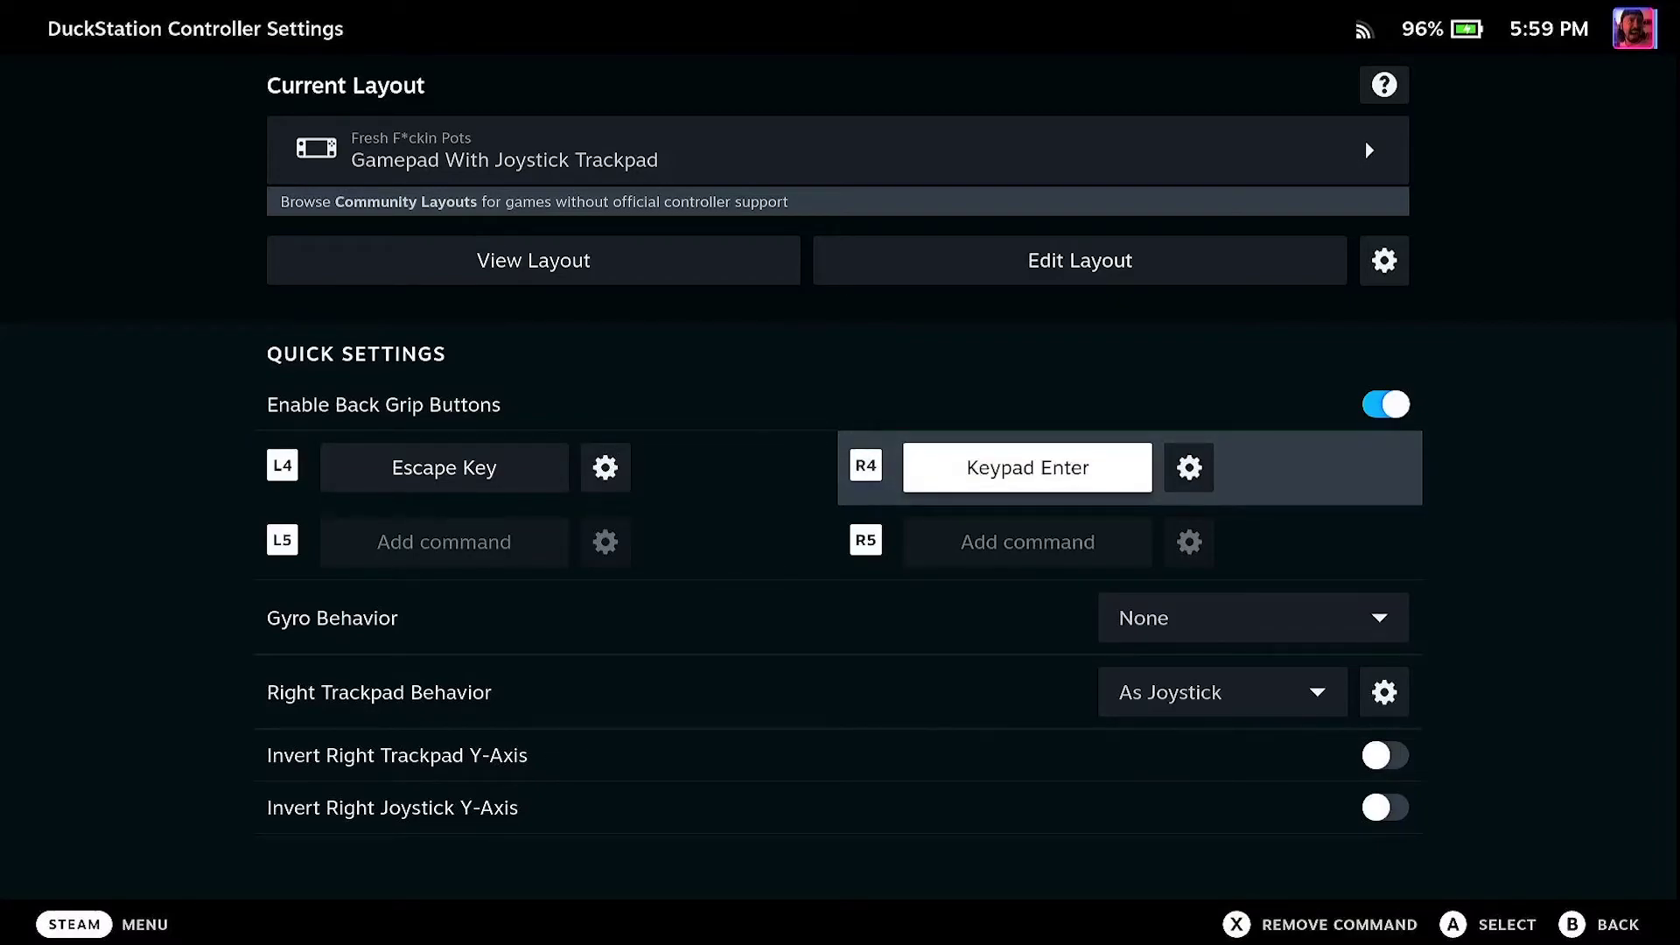
key(Up)
key(Up)
key(Up)
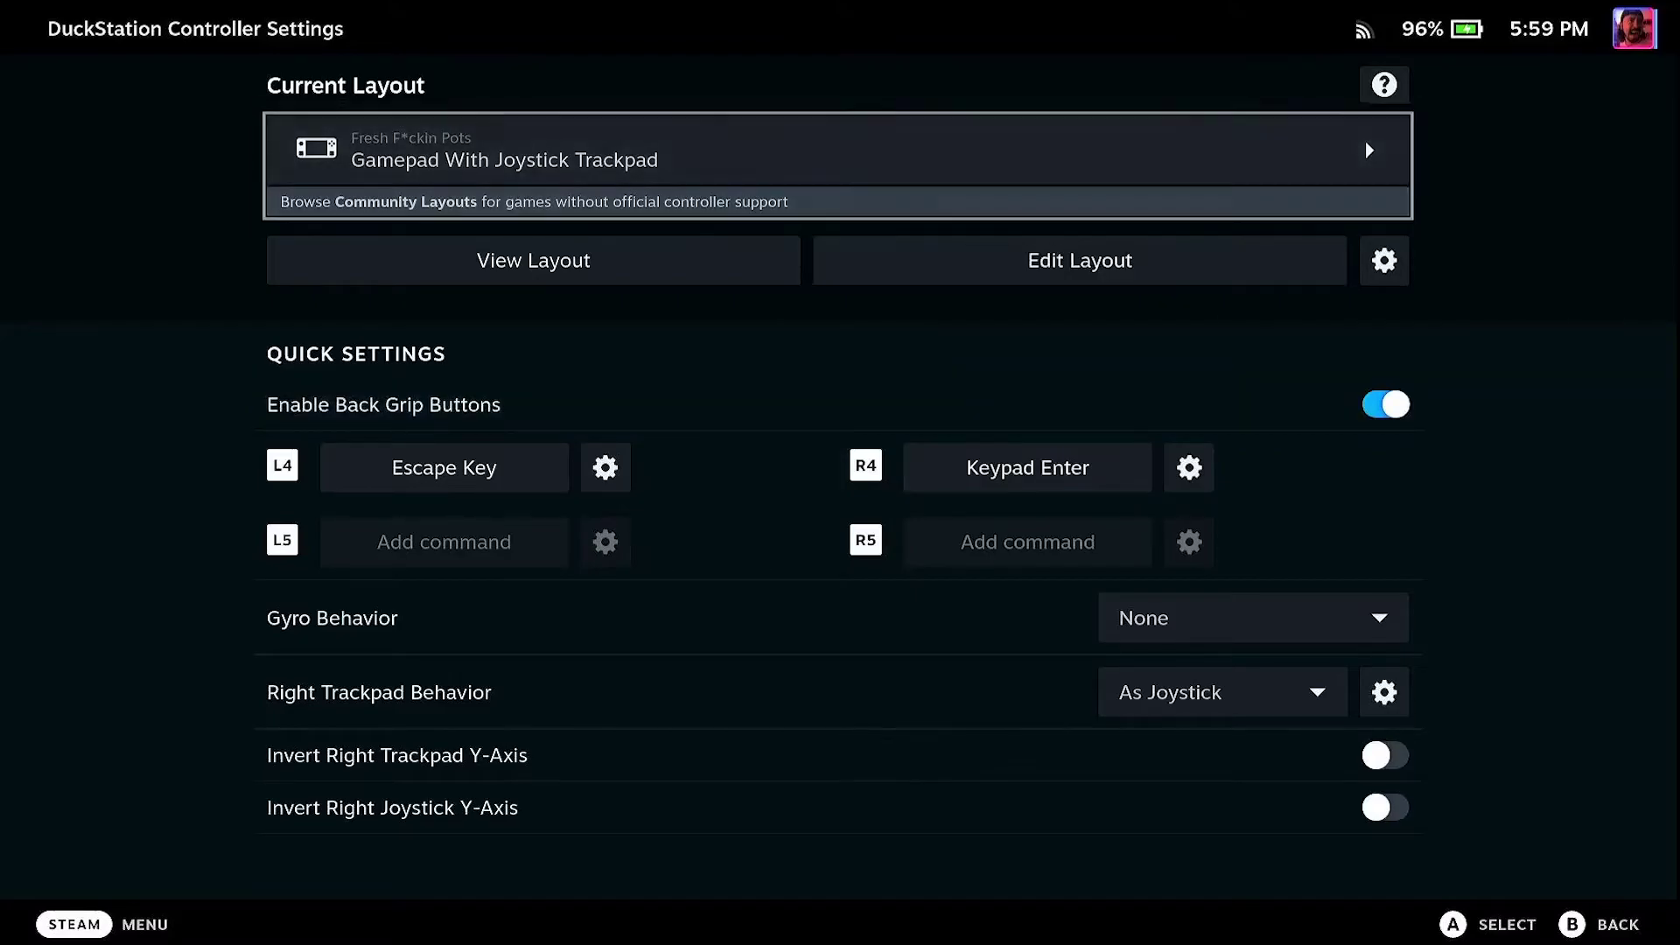
key(Escape)
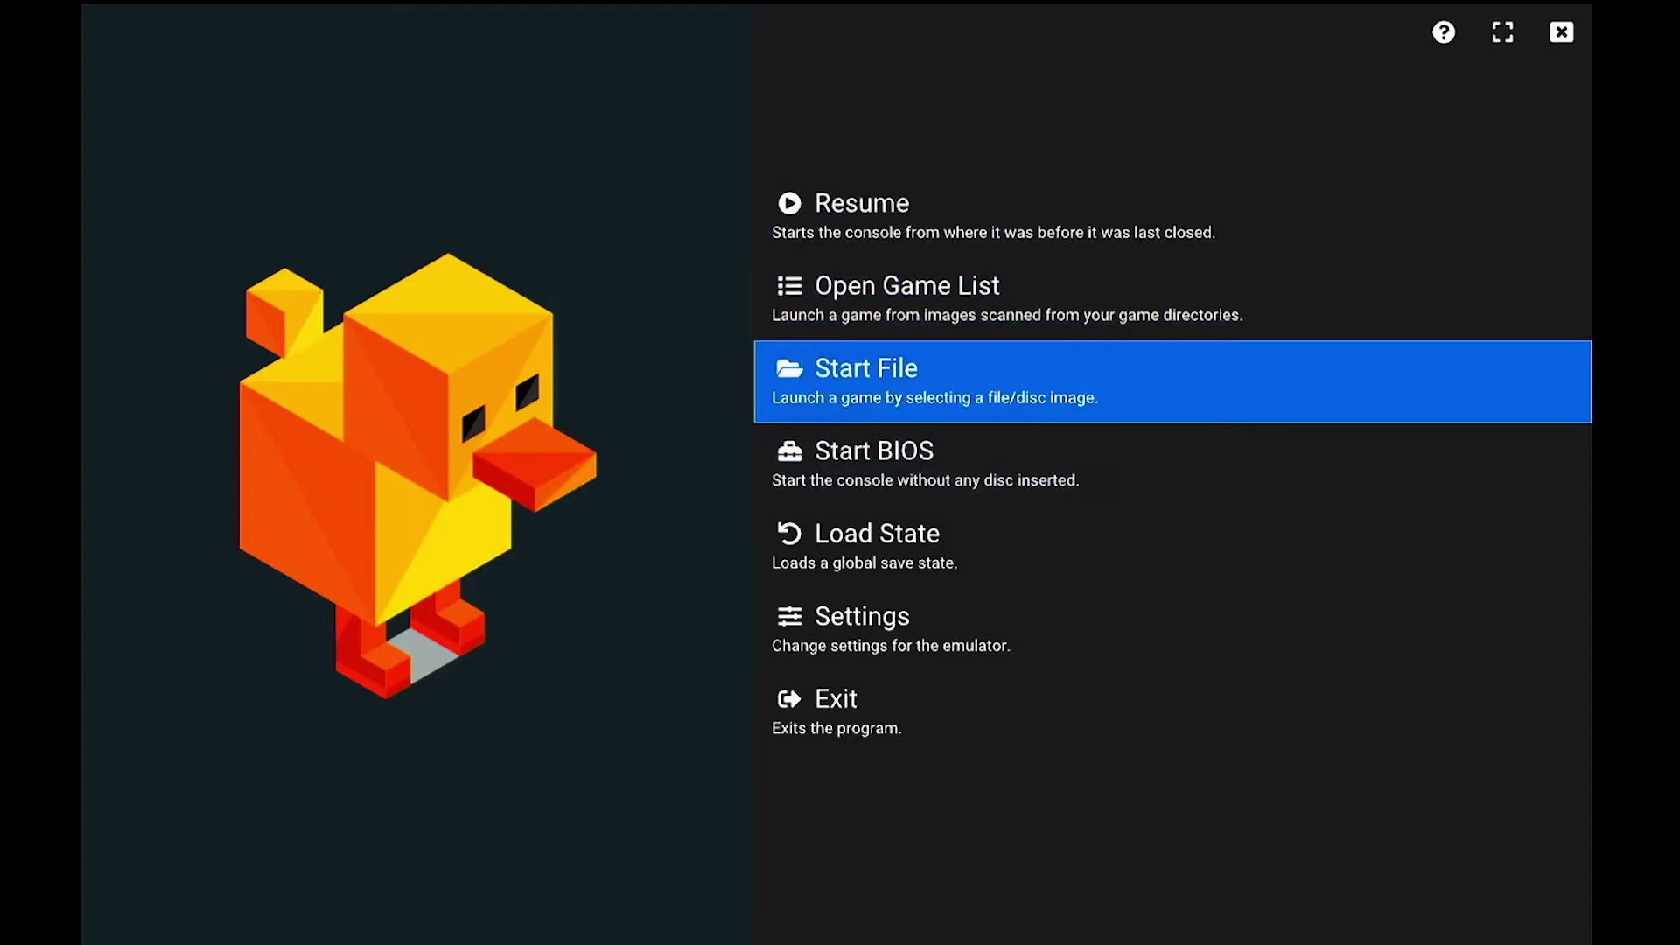
Open the list of games scanned from the game directories
key(Down)
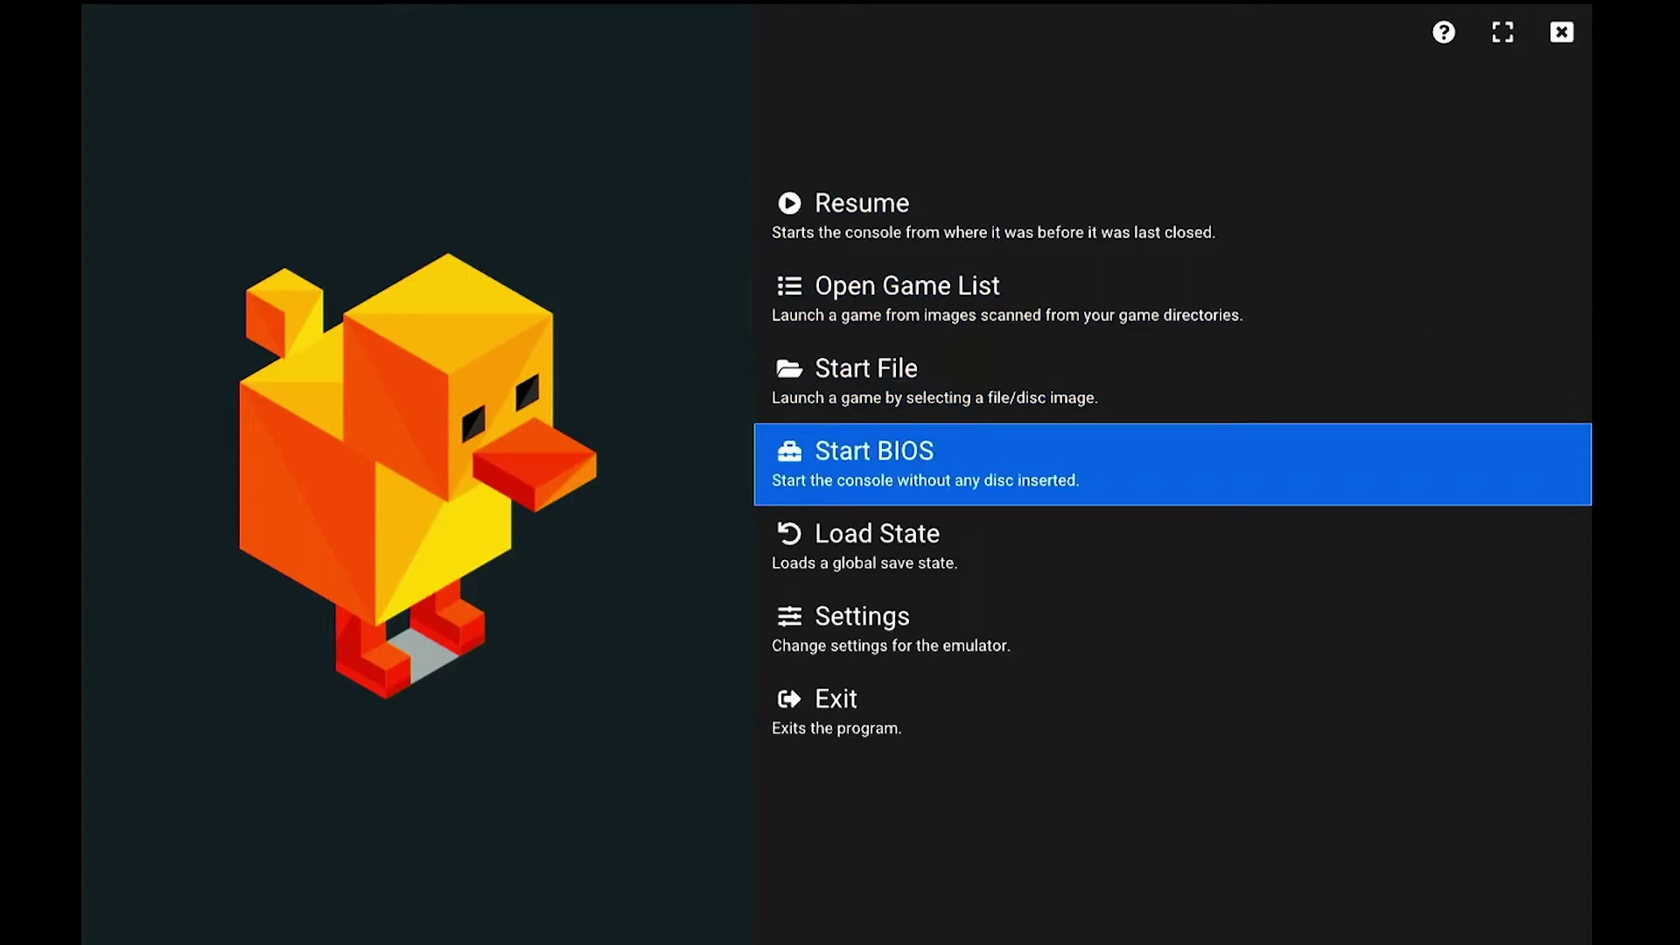
key(Down)
key(Up)
key(Up)
key(Up)
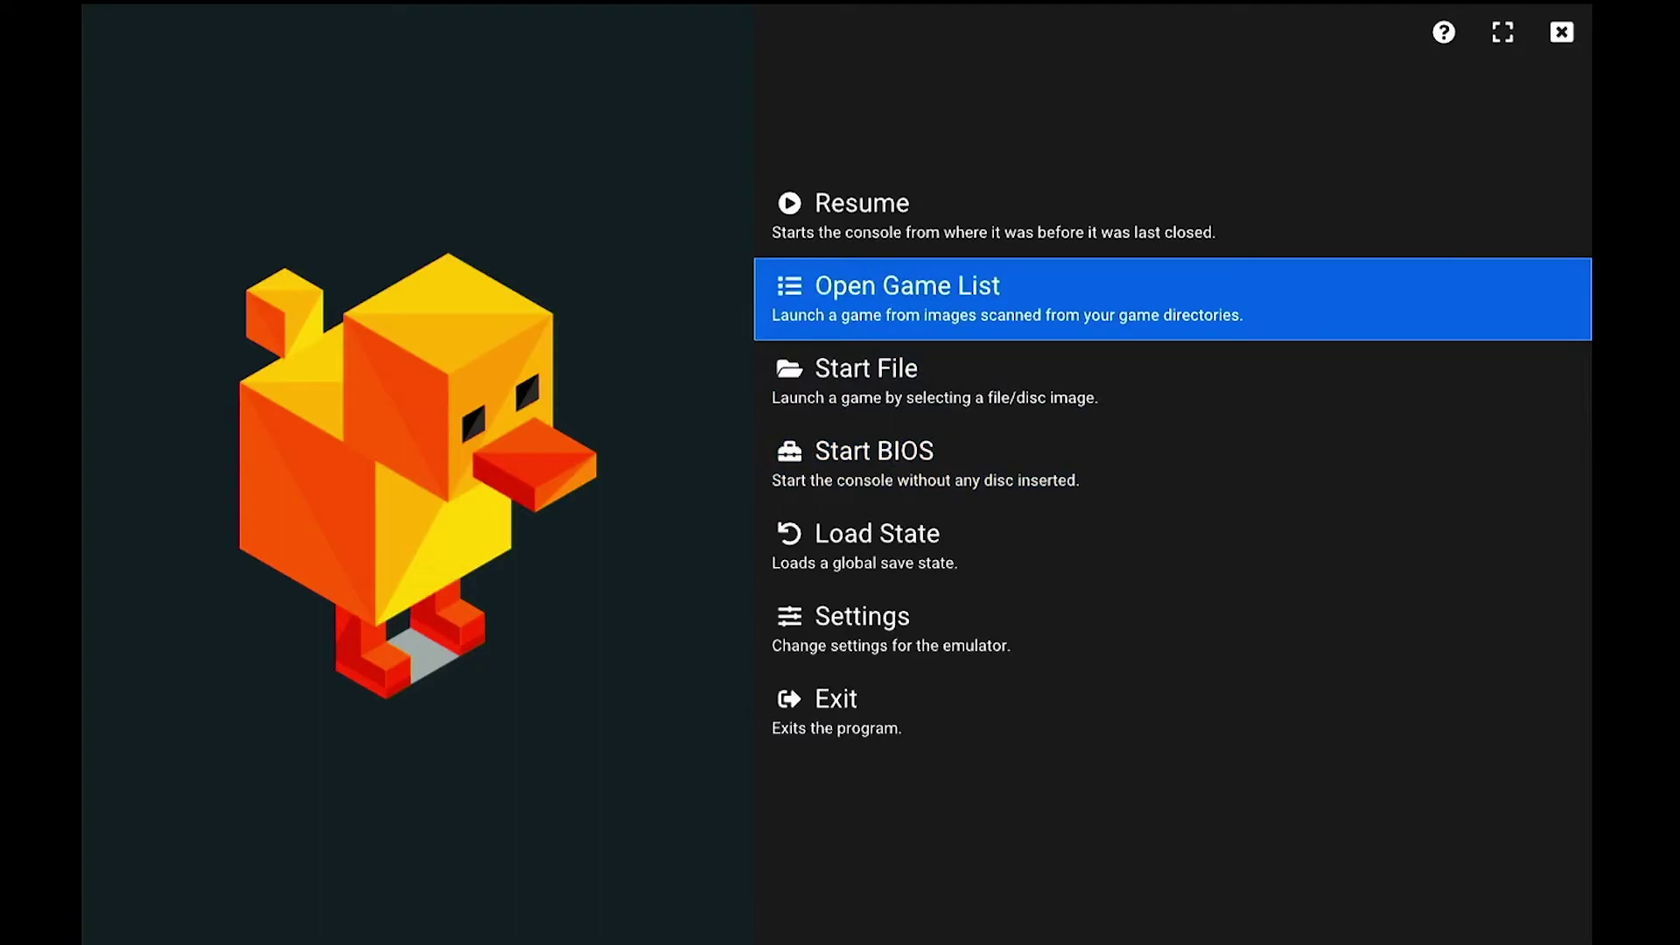
key(Return)
key(Up)
key(Up)
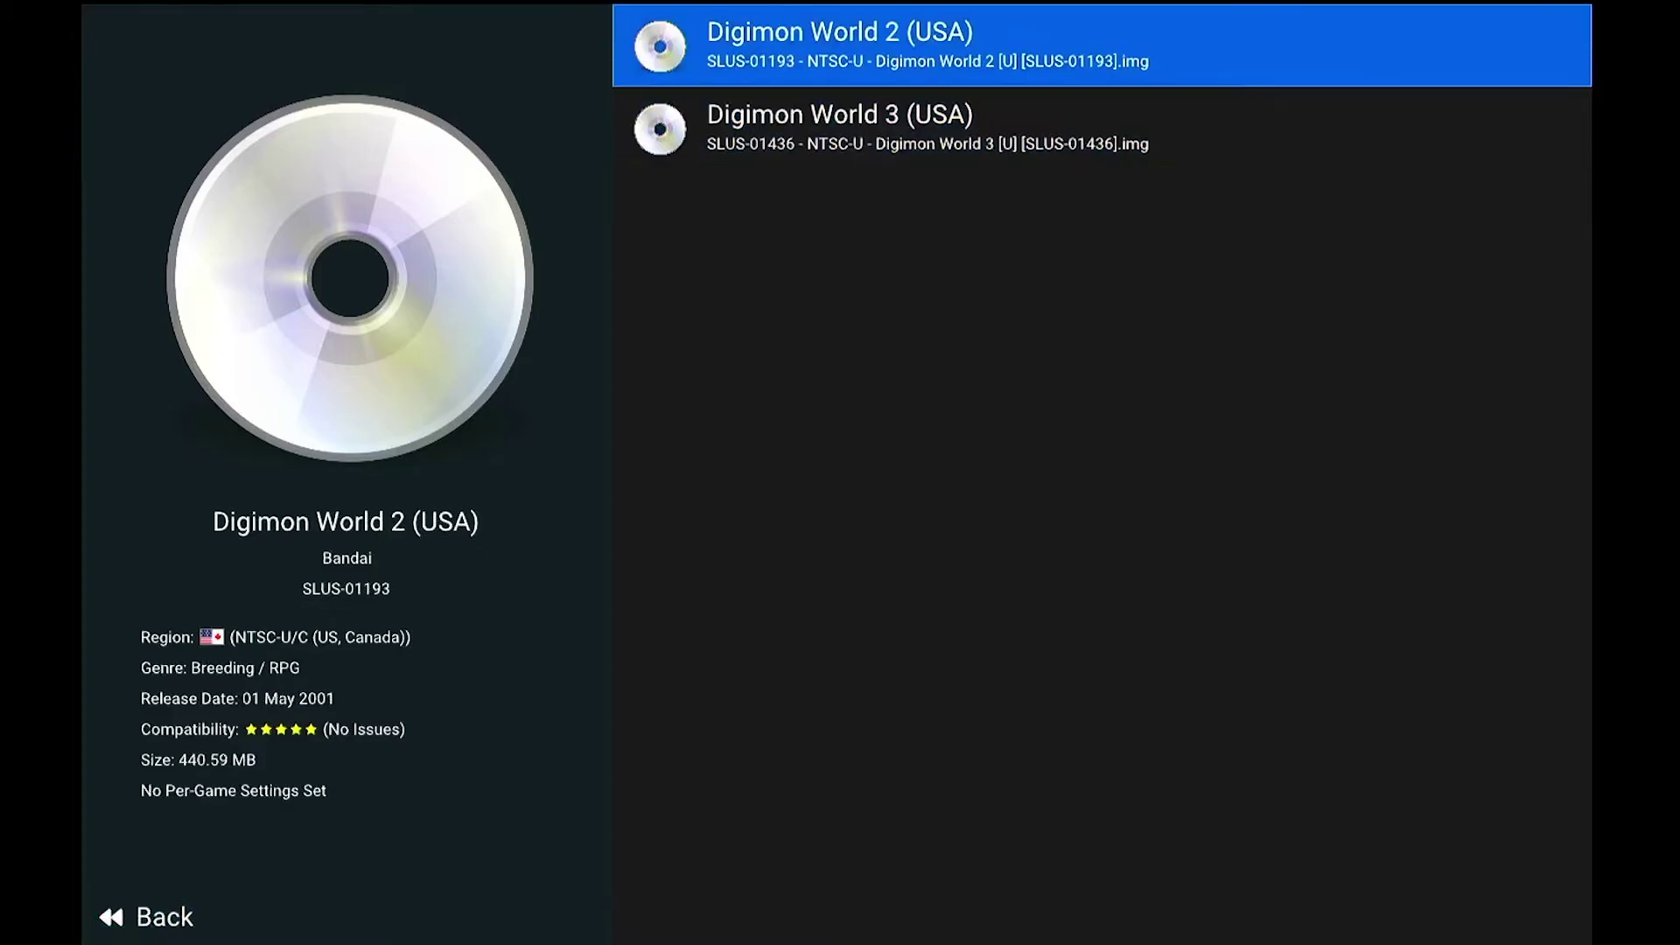
Compare the two Digimon World entries and launch Digimon World 3 (USA)
key(Down)
key(Up)
key(Down)
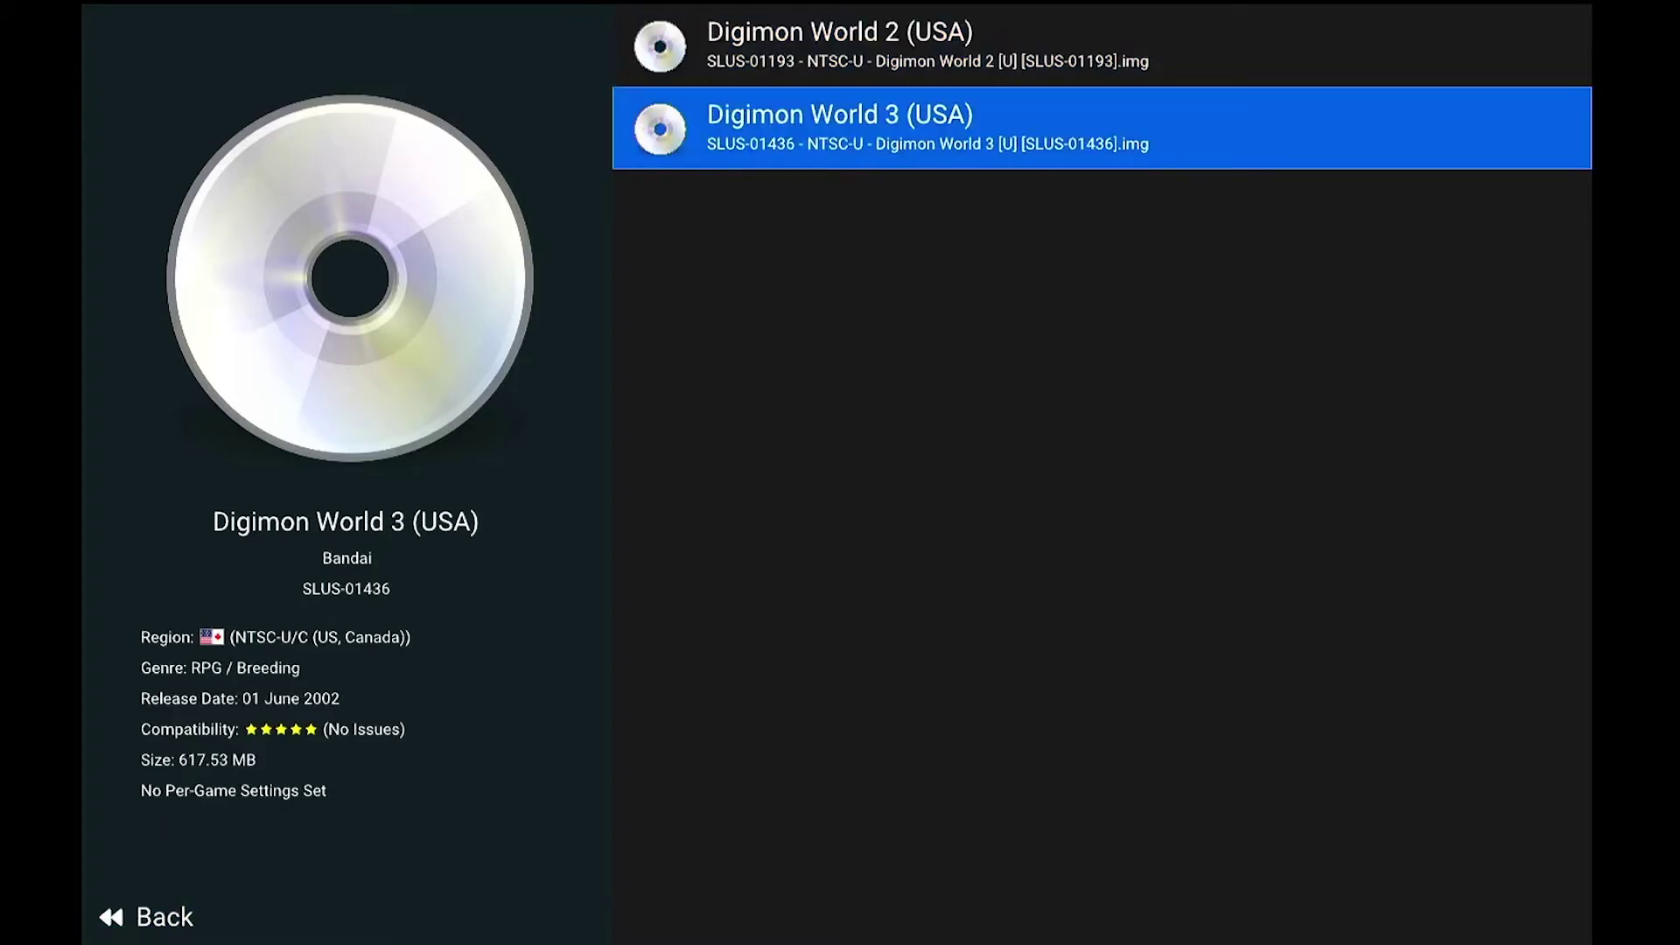
key(Up)
key(Down)
key(Up)
key(Down)
key(Return)
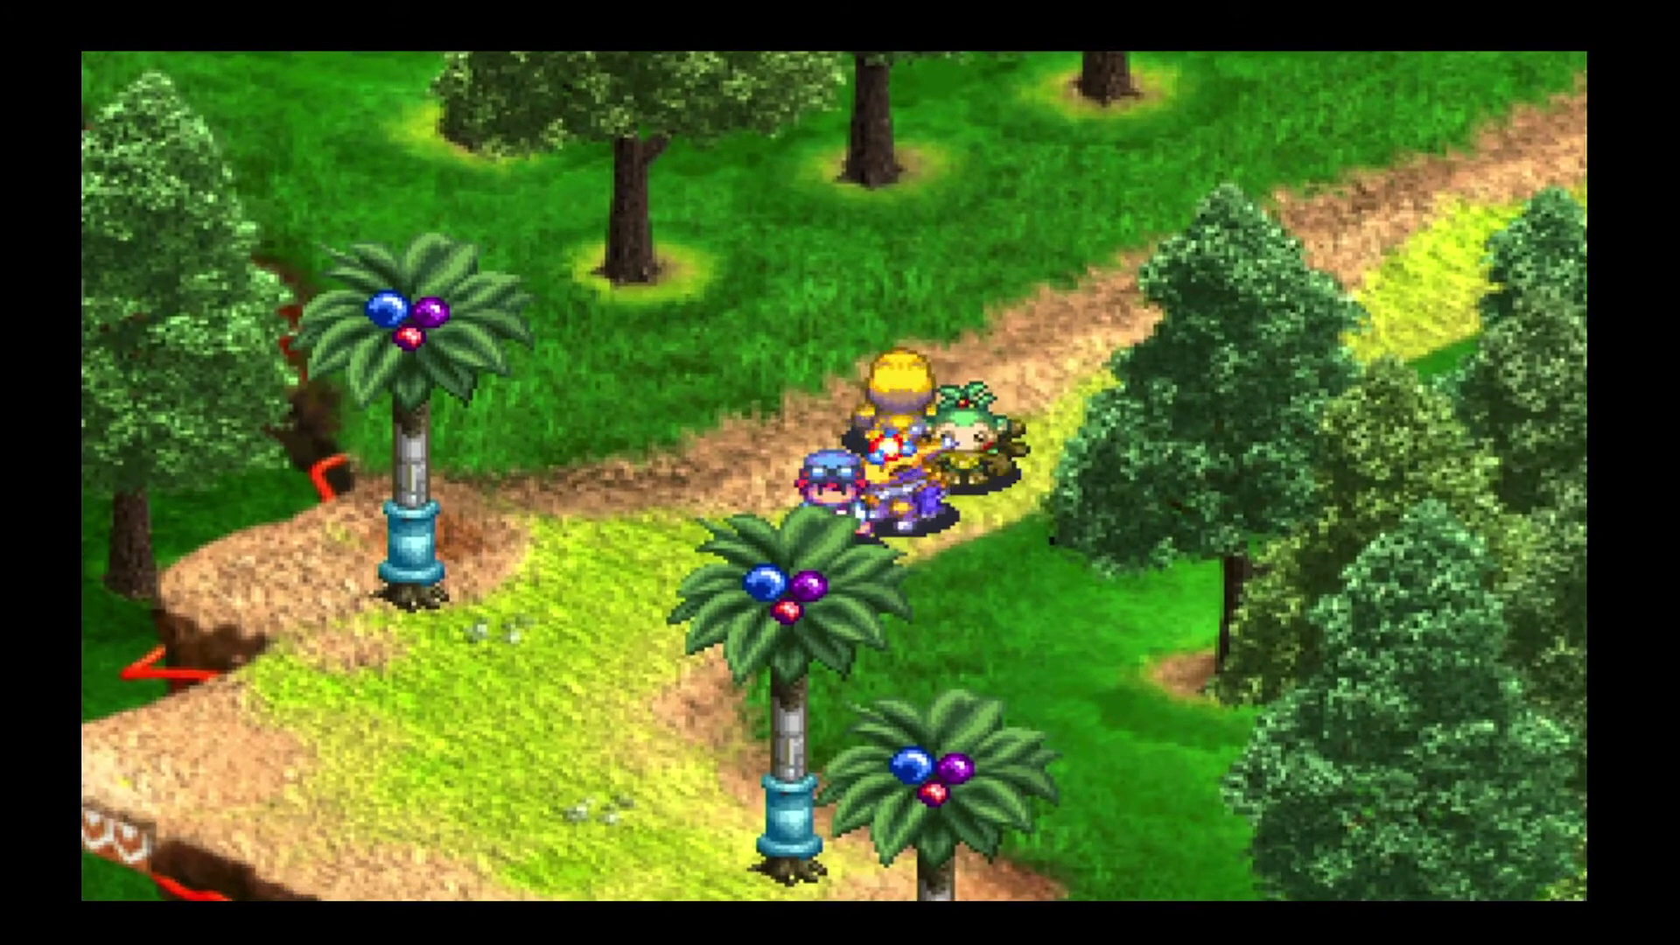
Toggle fast forward during the Kuwagamon battle and tag in Agumon to replace Renamon
key(space)
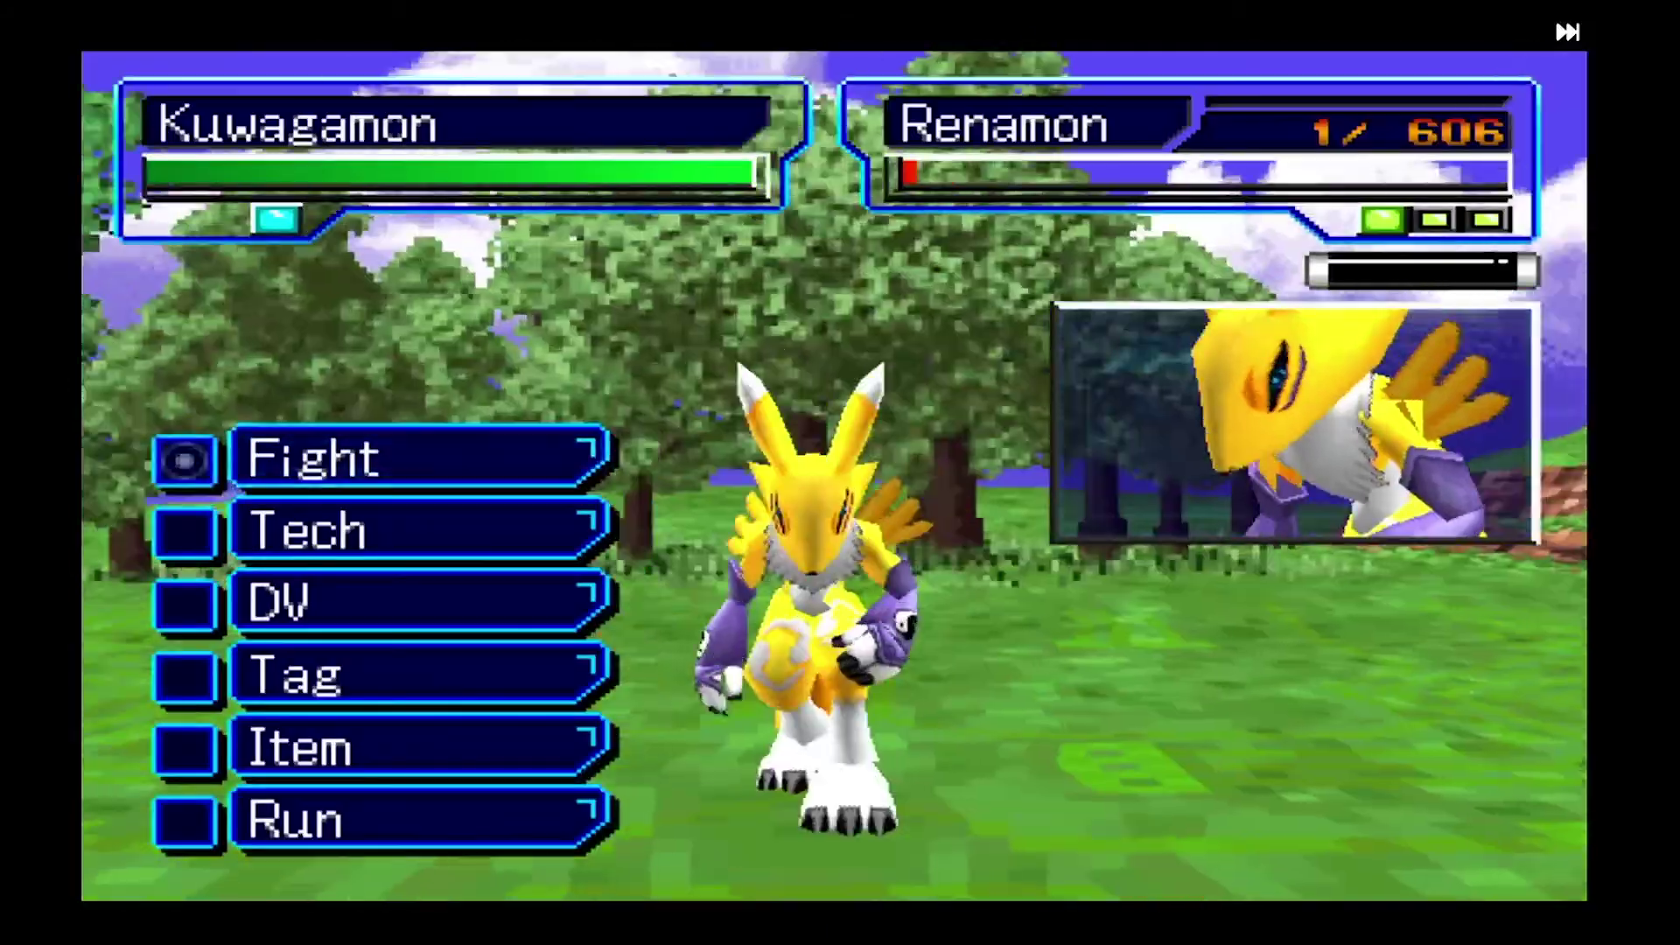
key(space)
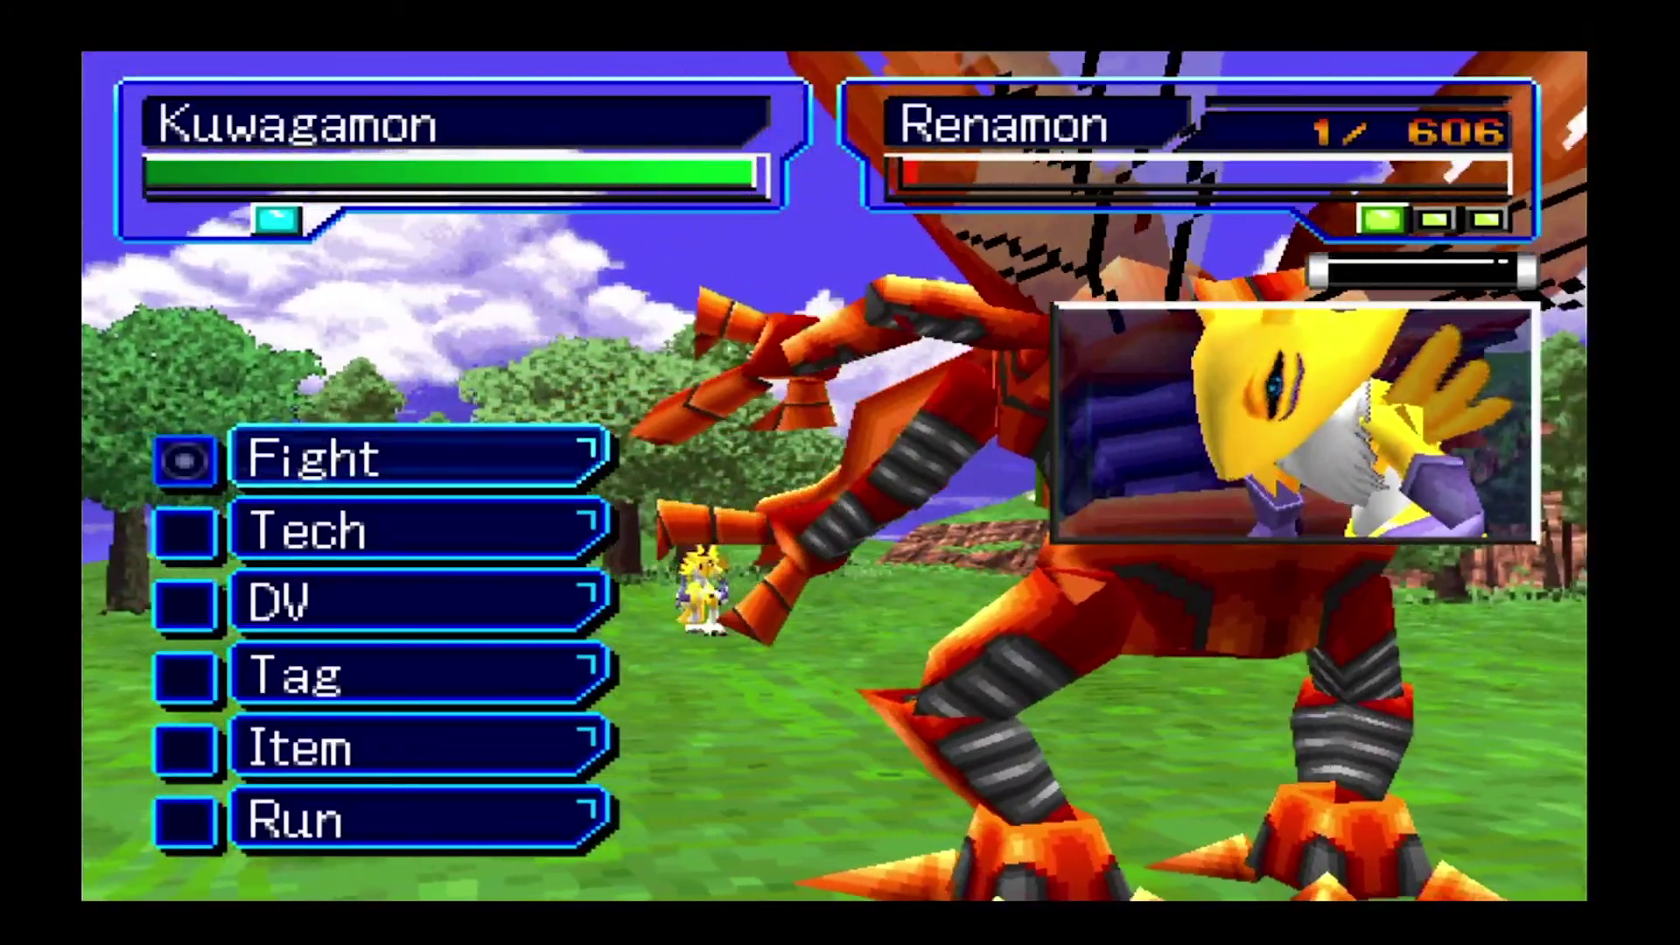
key(Down)
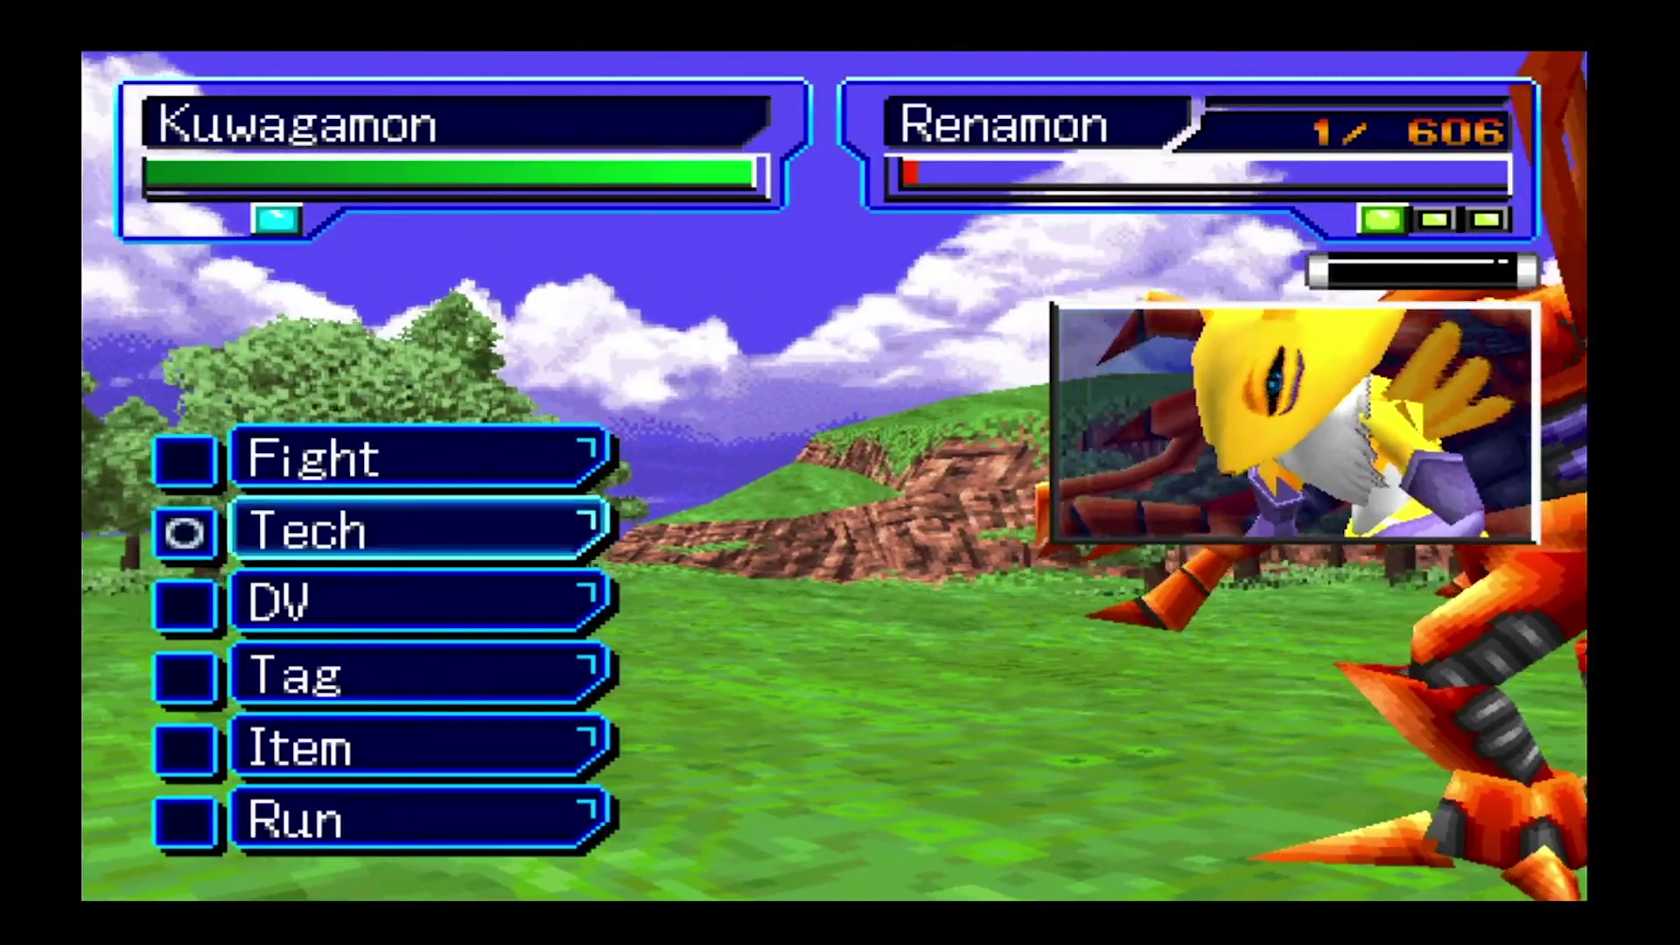
key(Down)
key(Down)
key(Return)
key(space)
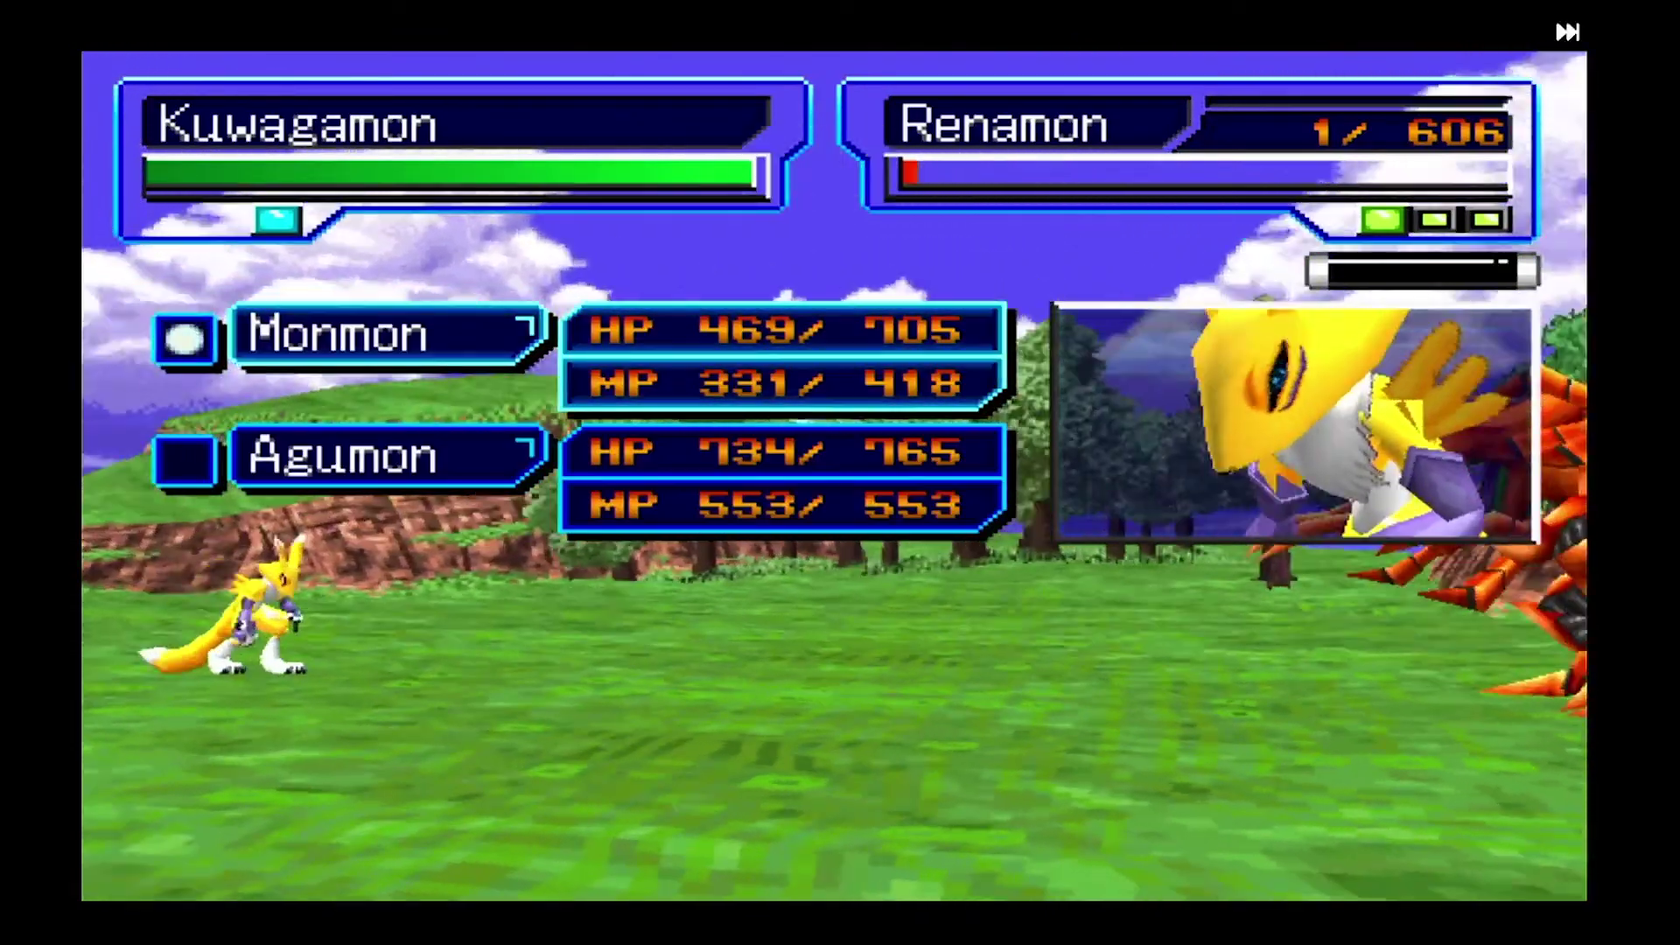
key(Down)
key(Return)
key(Down)
key(Return)
key(Return)
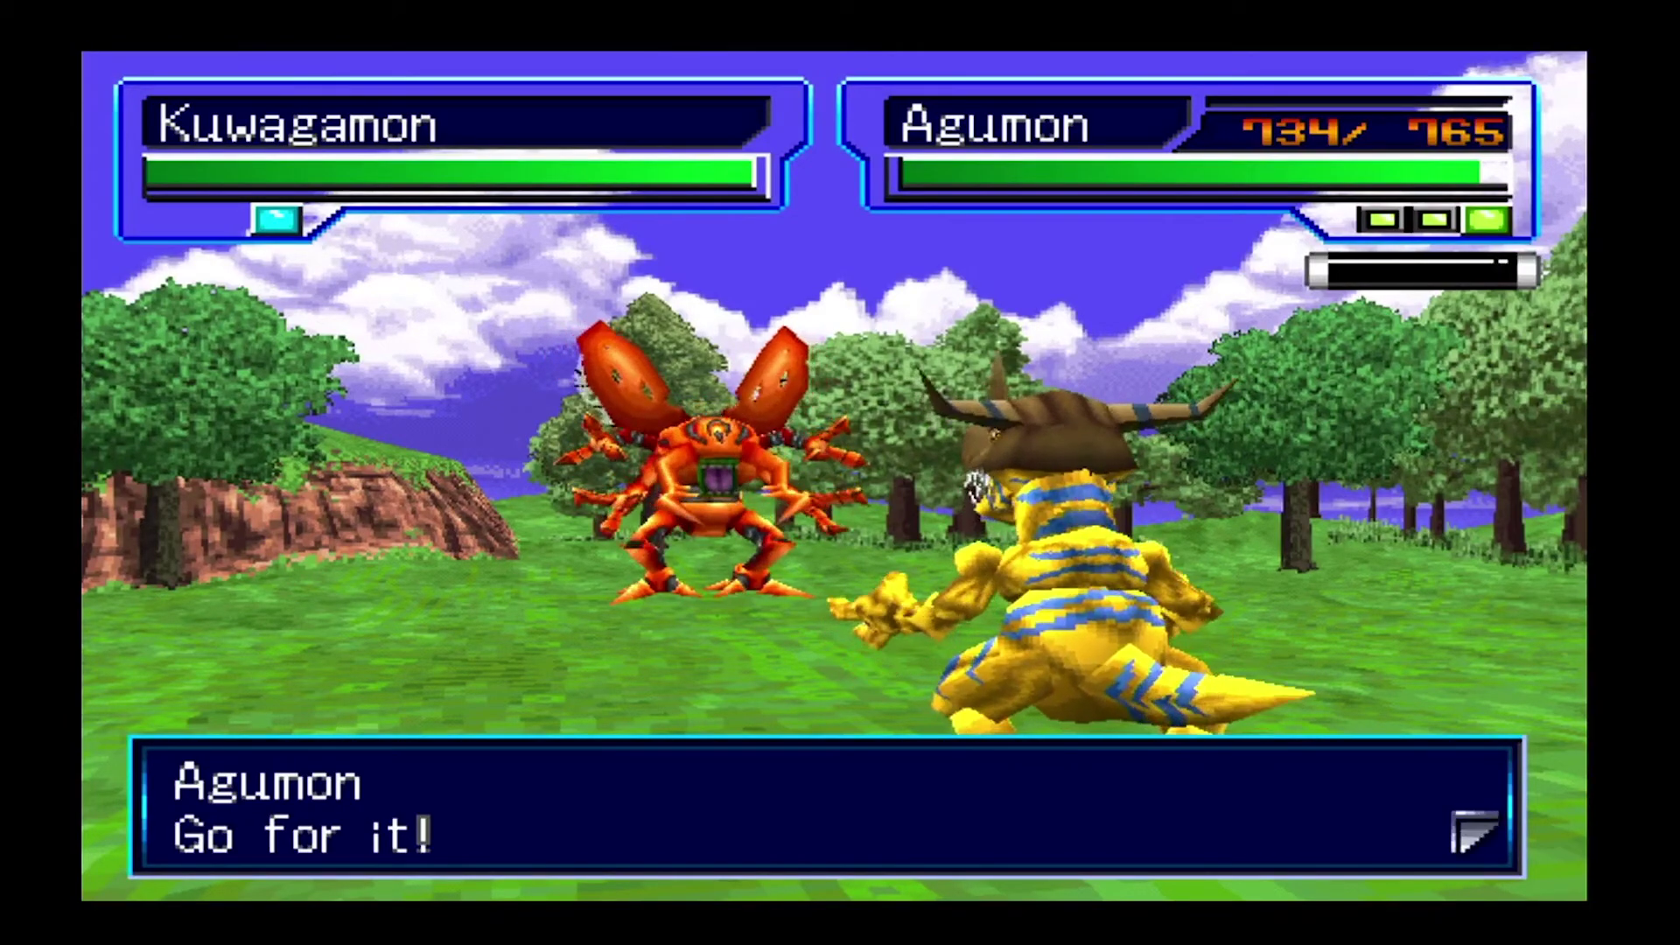
Advance the battle messages and open Agumon's Tech list
key(Return)
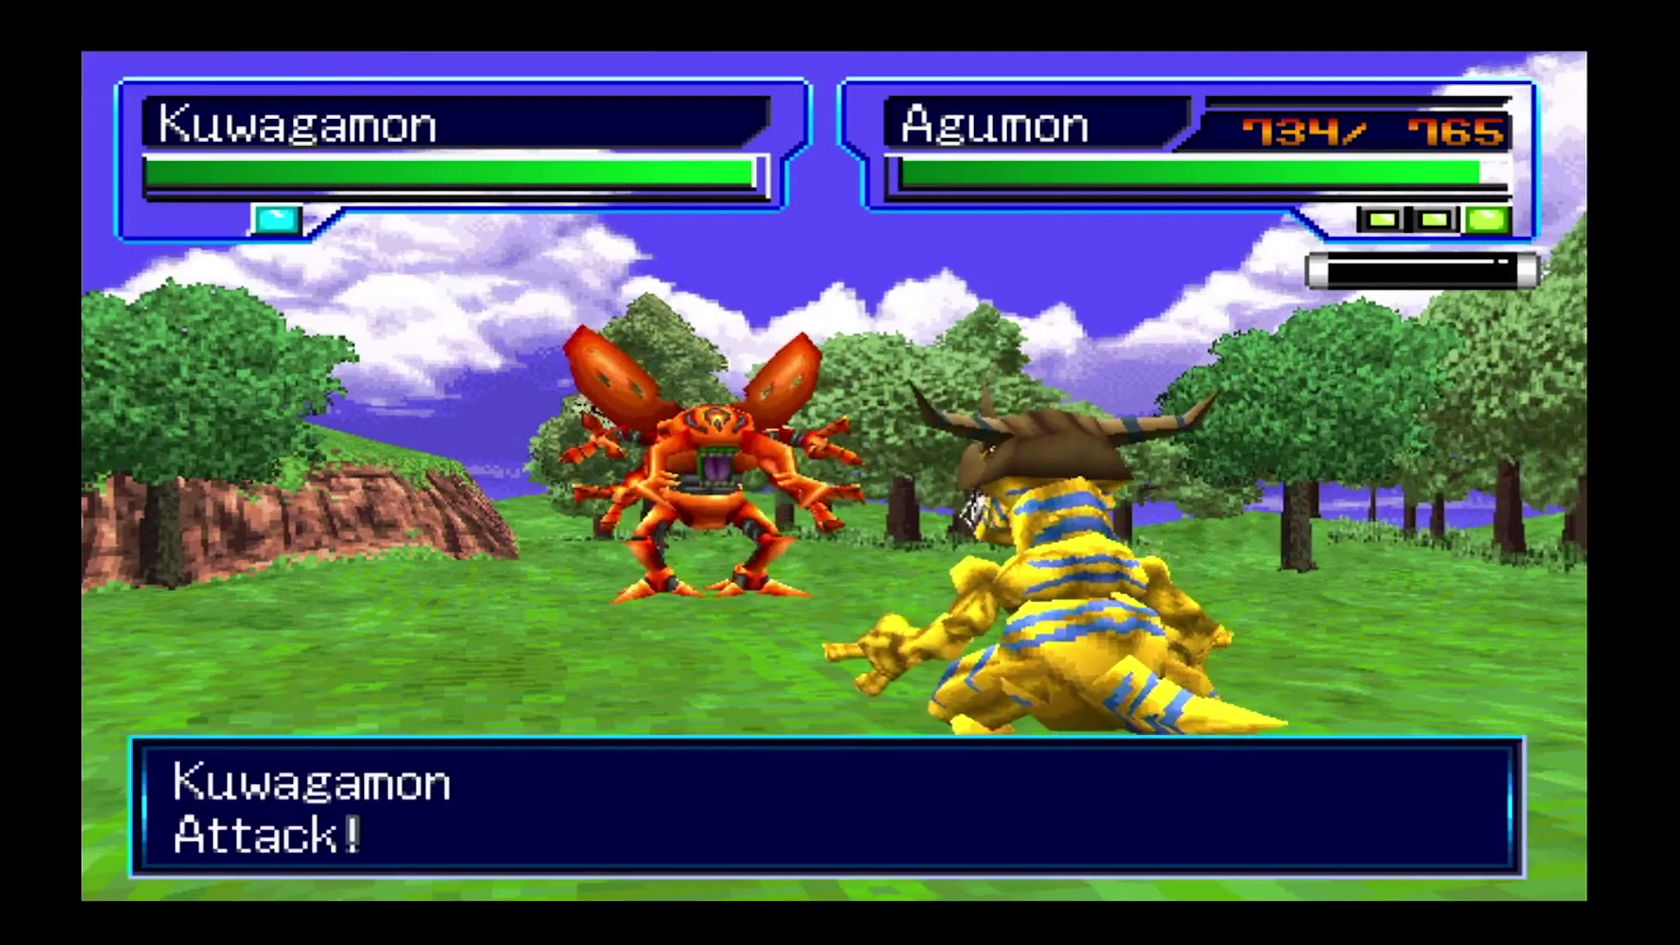
key(Return)
key(Return)
key(Up)
key(Up)
key(Up)
key(Up)
key(Up)
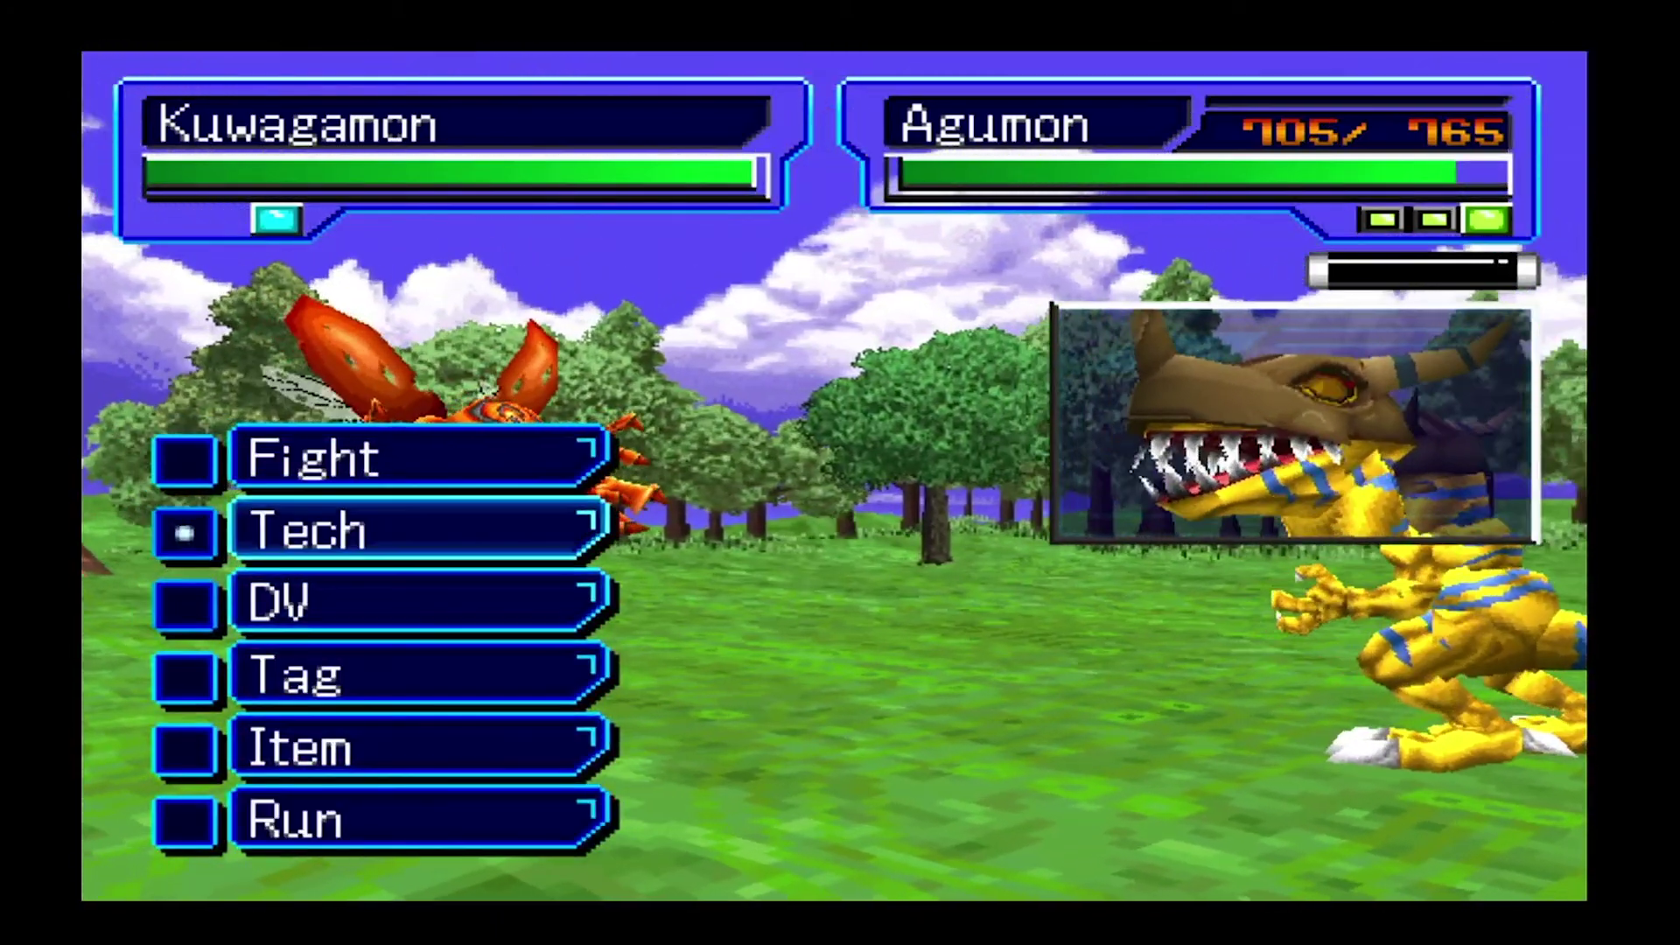
key(Return)
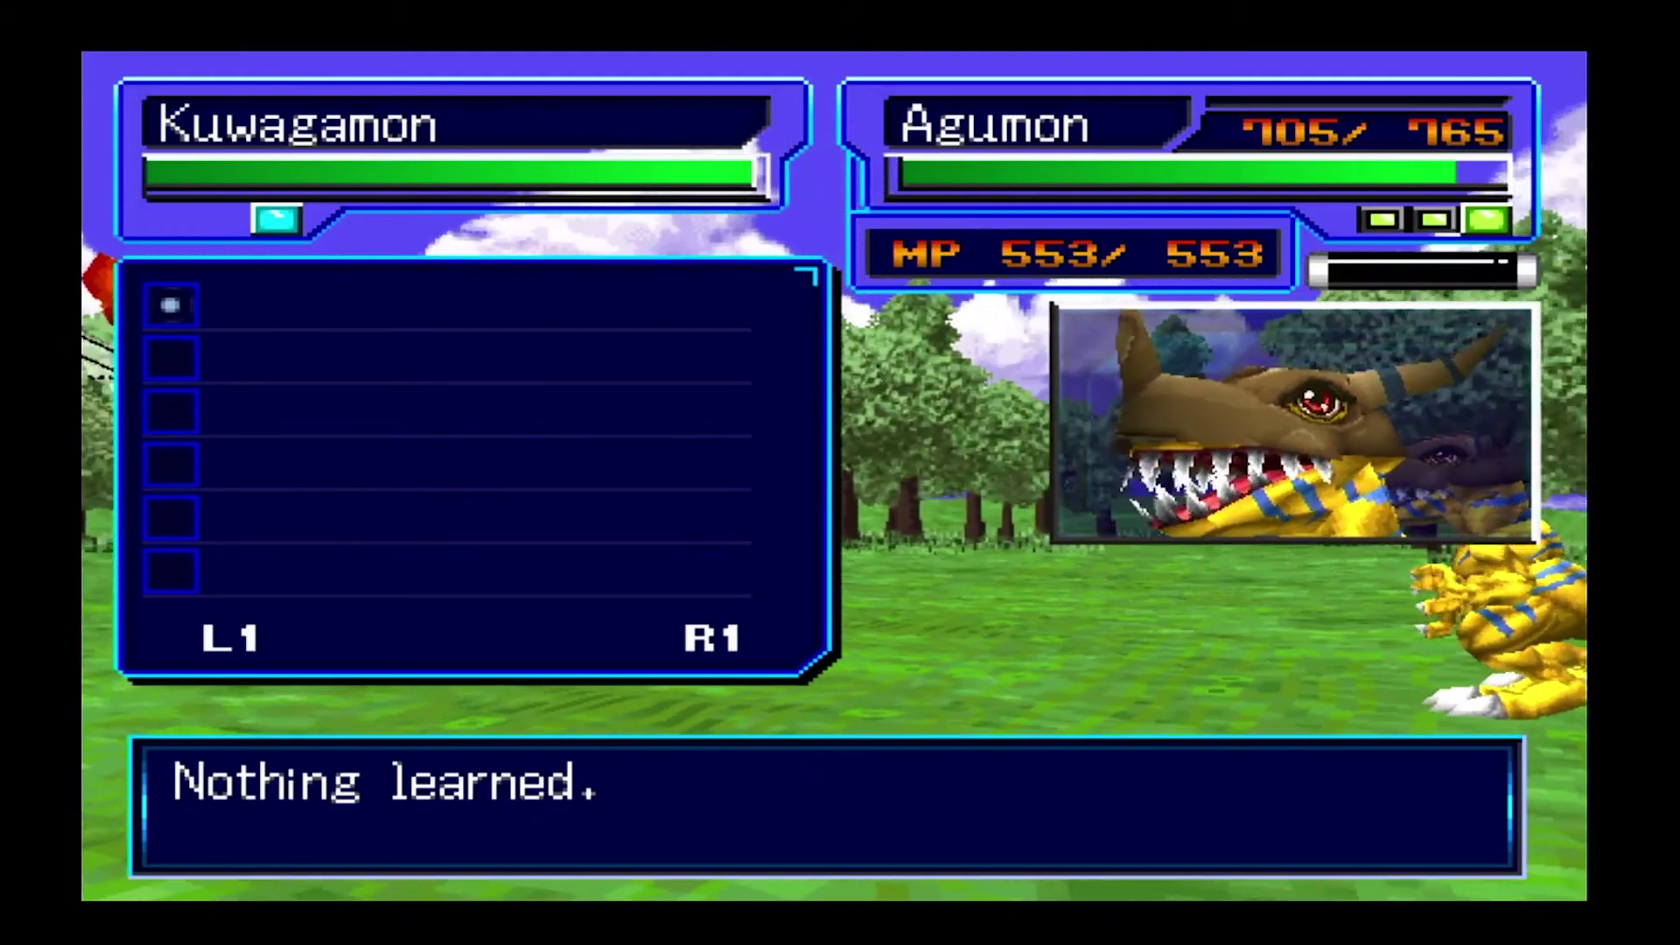
Leave the Tech list, continue the battle against Kuwagamon and proceed past the experience screen
key(Escape)
key(Return)
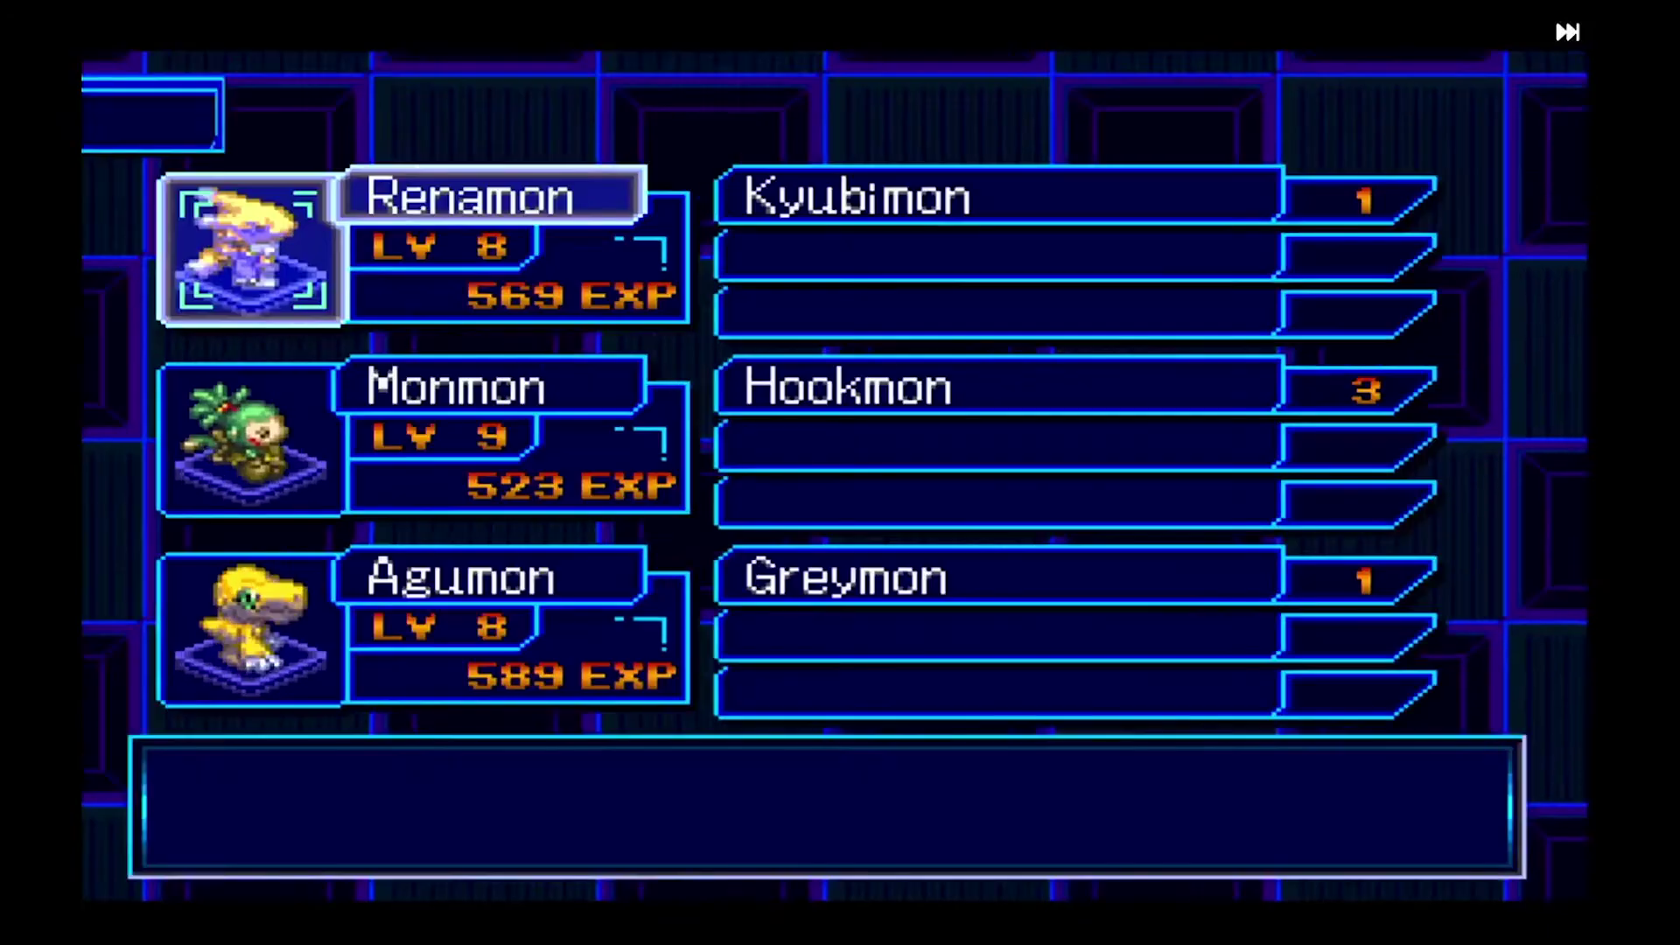
key(Return)
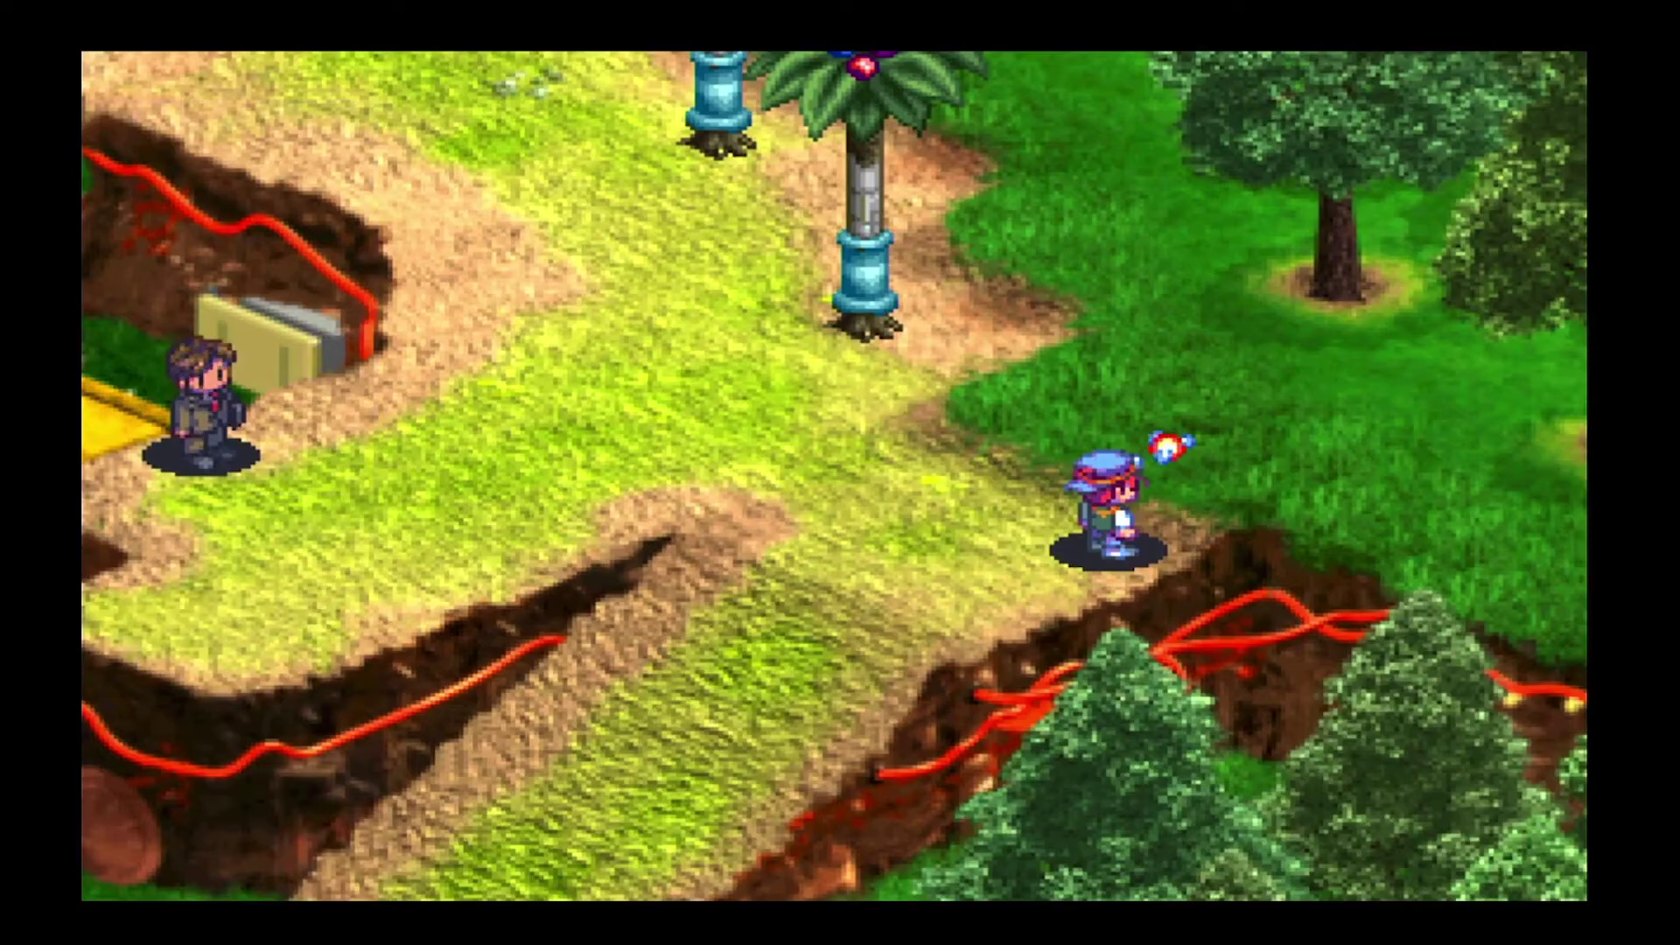
Open the emulator's quick menu over Digimon World 3 and review its options, from Save Screenshot to Reset System
key(Escape)
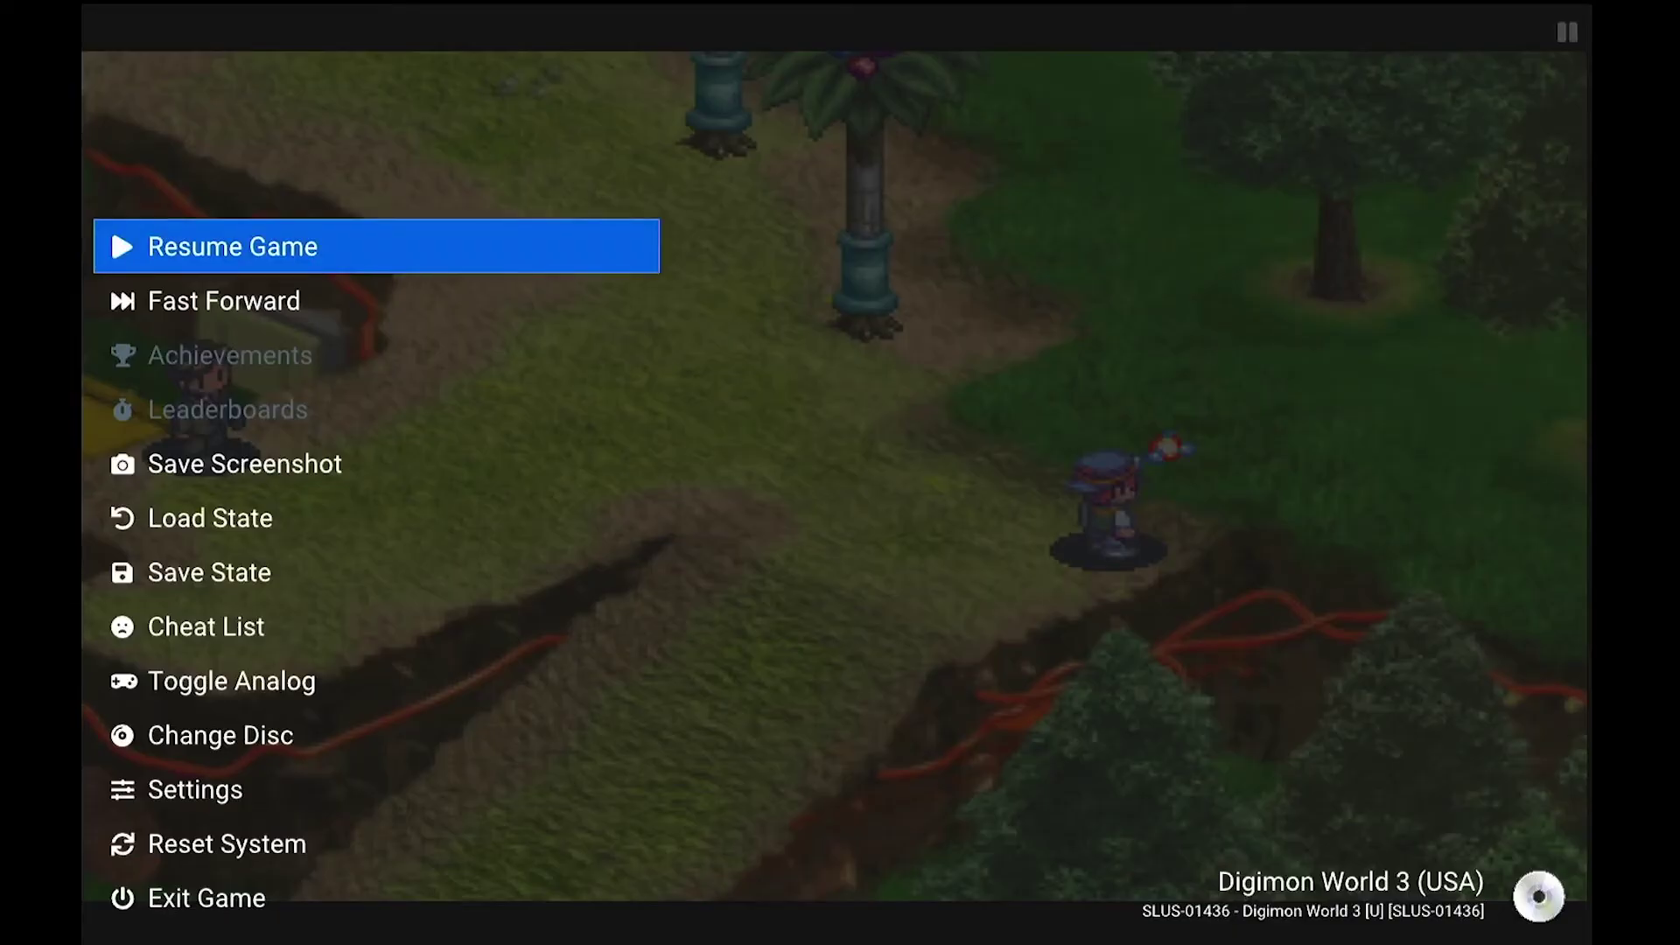
key(Down)
key(Down)
key(Down)
key(Up)
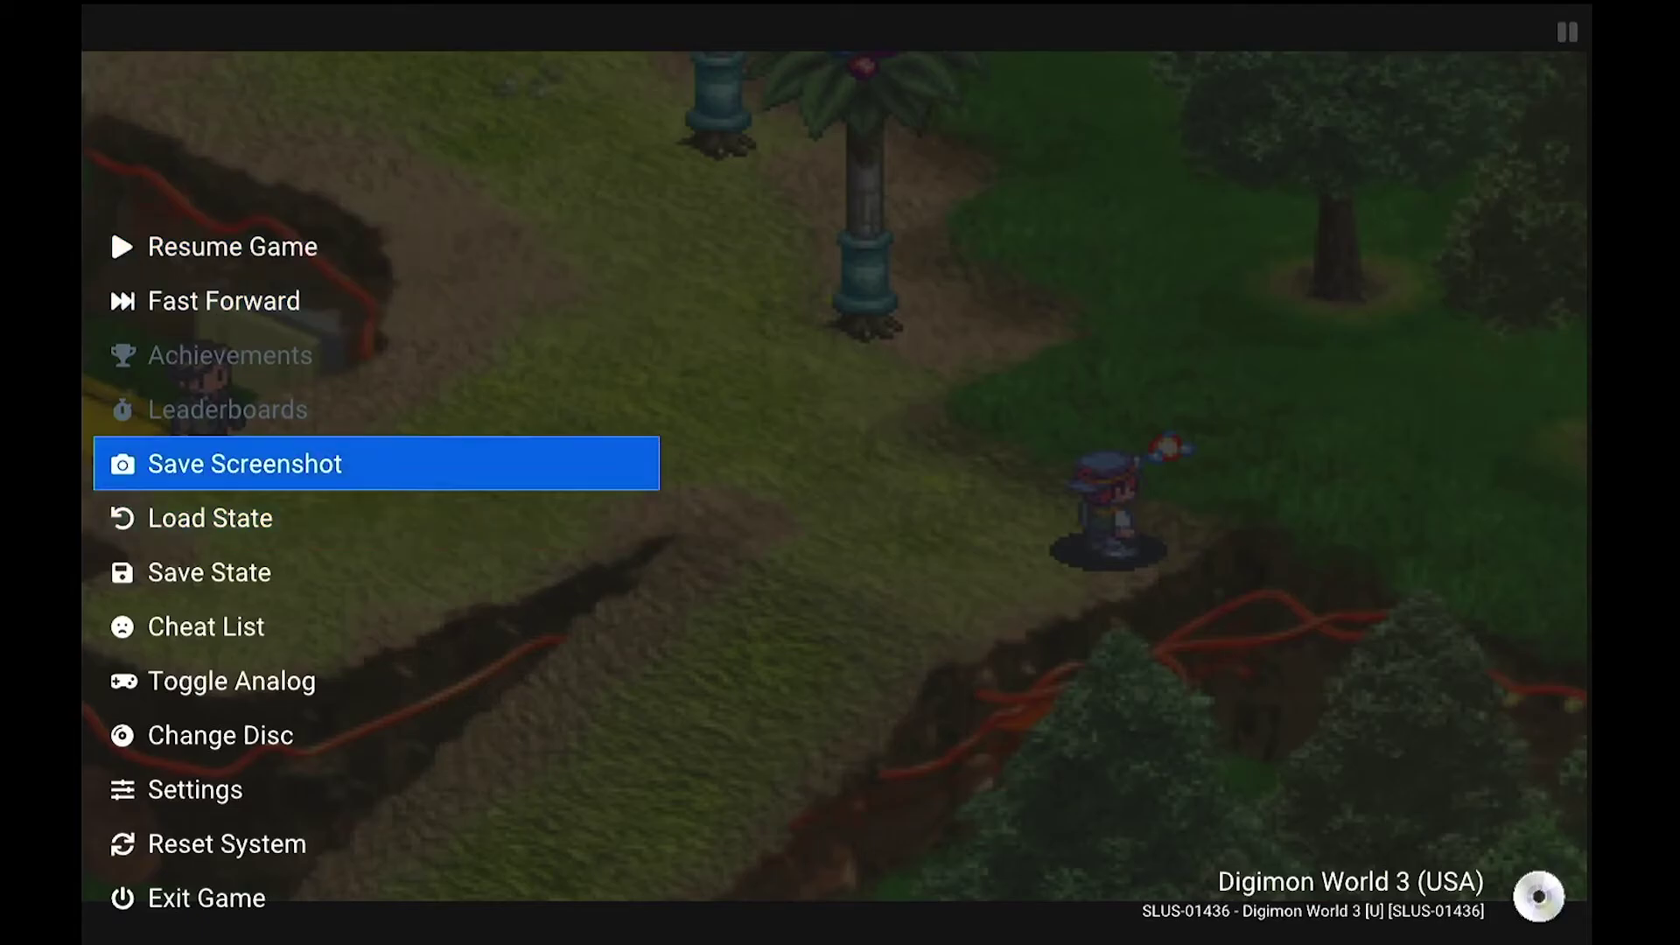
key(Down)
key(Down)
key(Down)
key(Up)
key(Up)
key(Down)
key(Down)
key(Down)
key(Down)
key(Down)
key(Down)
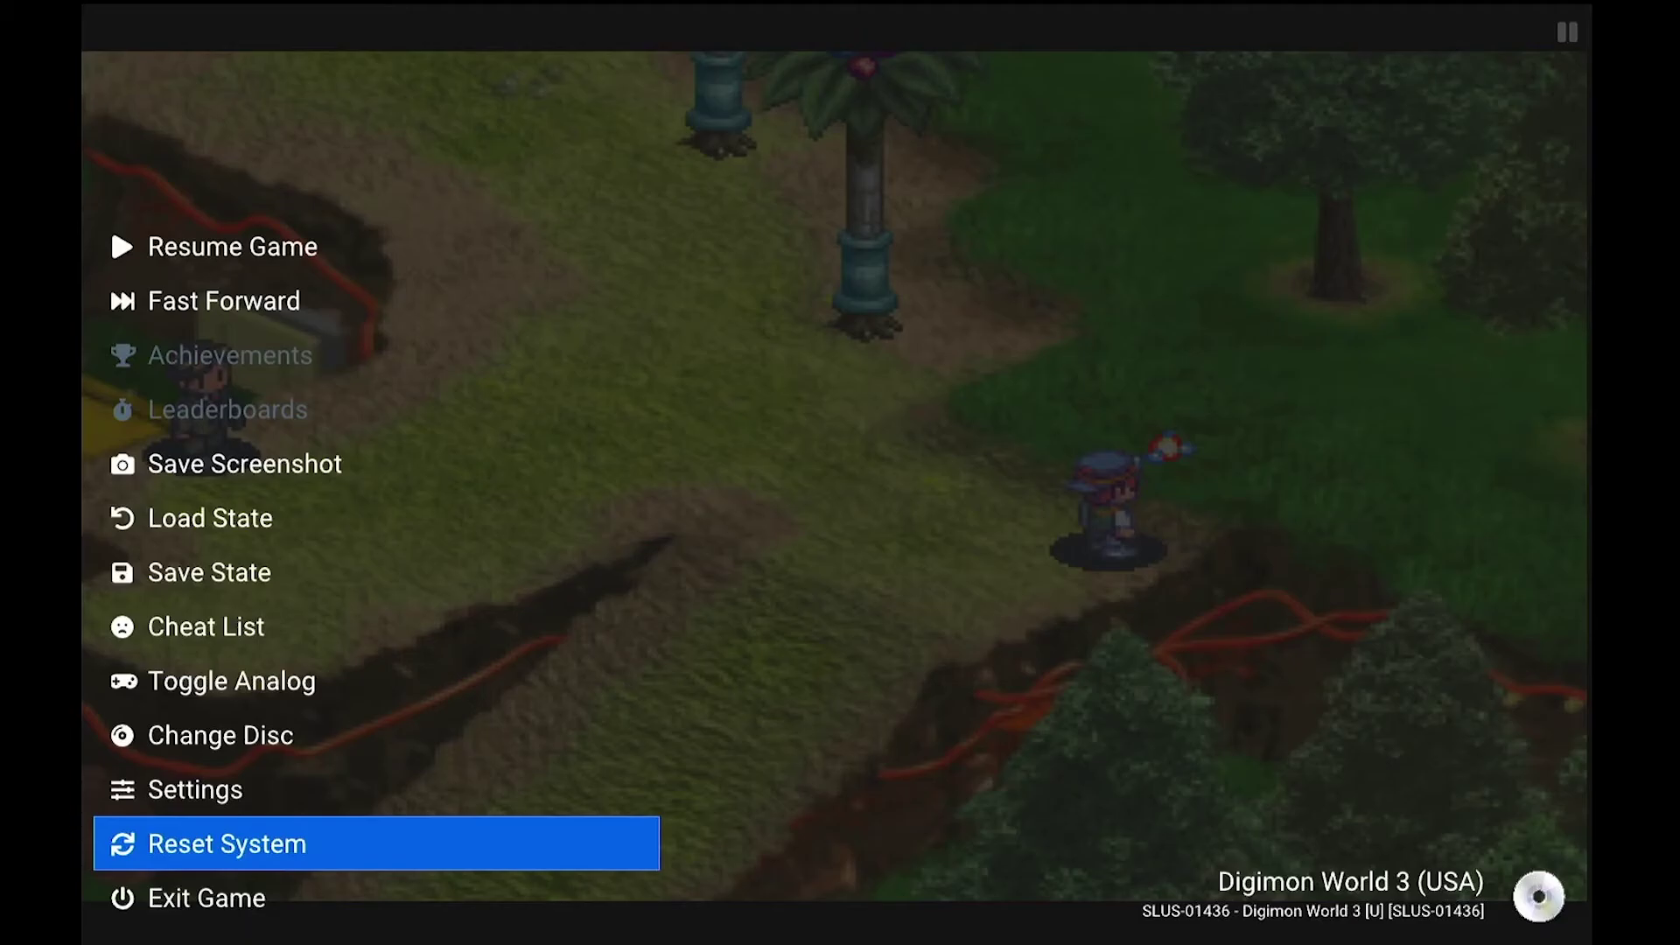
Exit Digimon World 3 and return to the game list
key(Down)
key(Return)
key(Down)
key(Return)
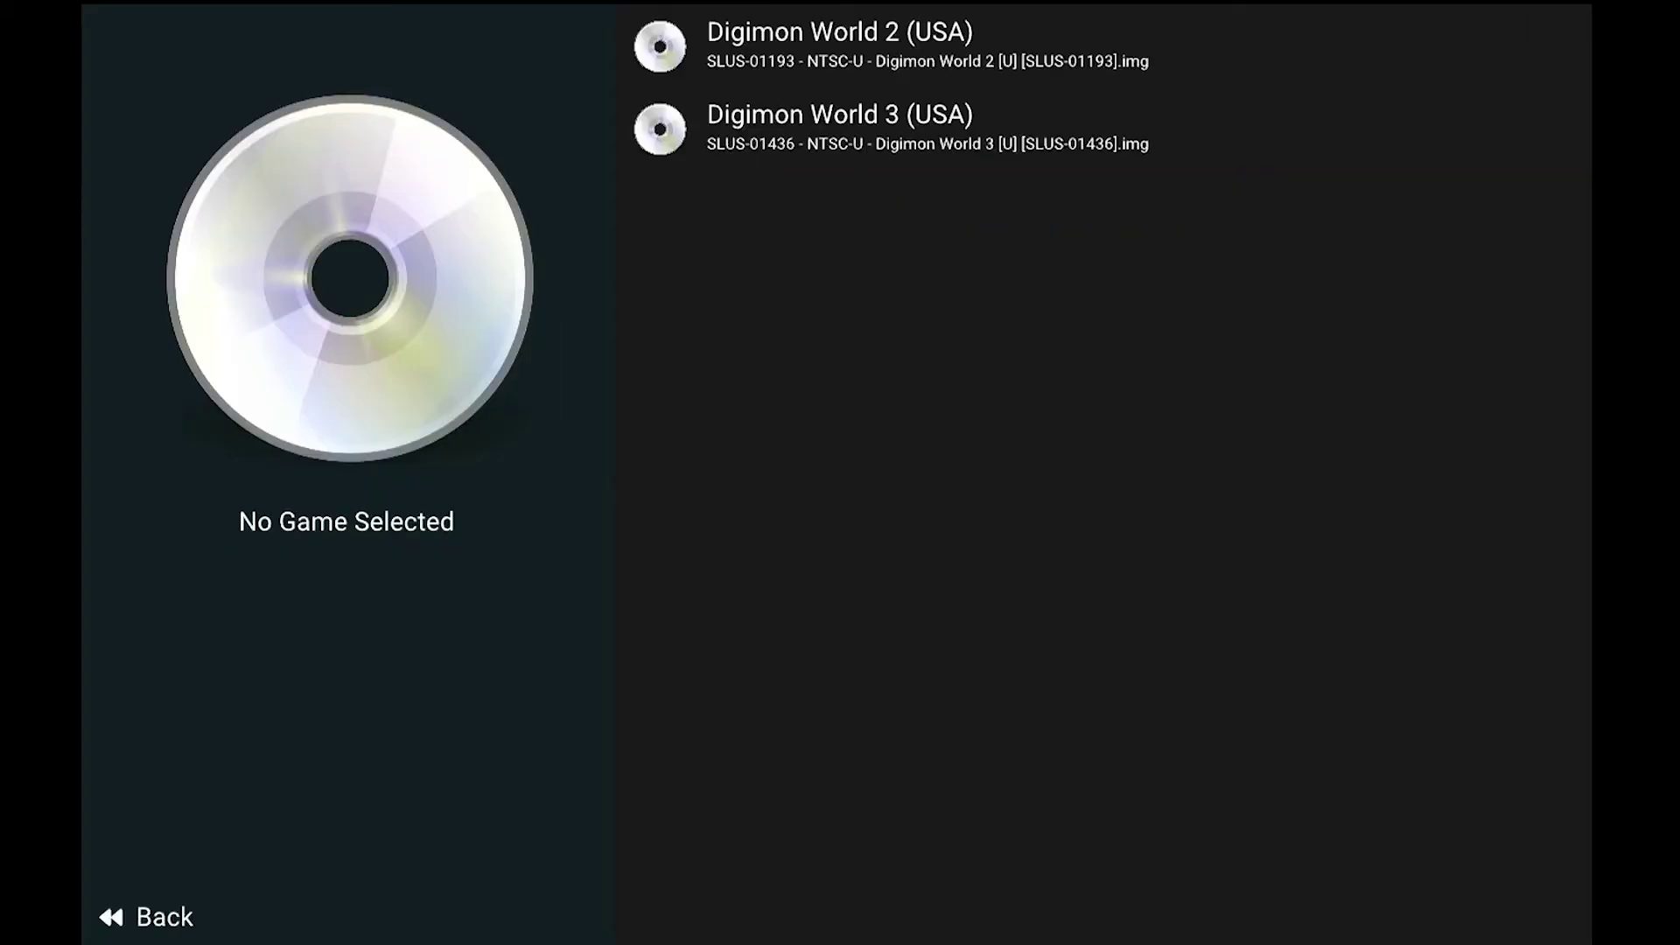
Launch Digimon World 2 (USA) from the game list
key(Up)
key(Up)
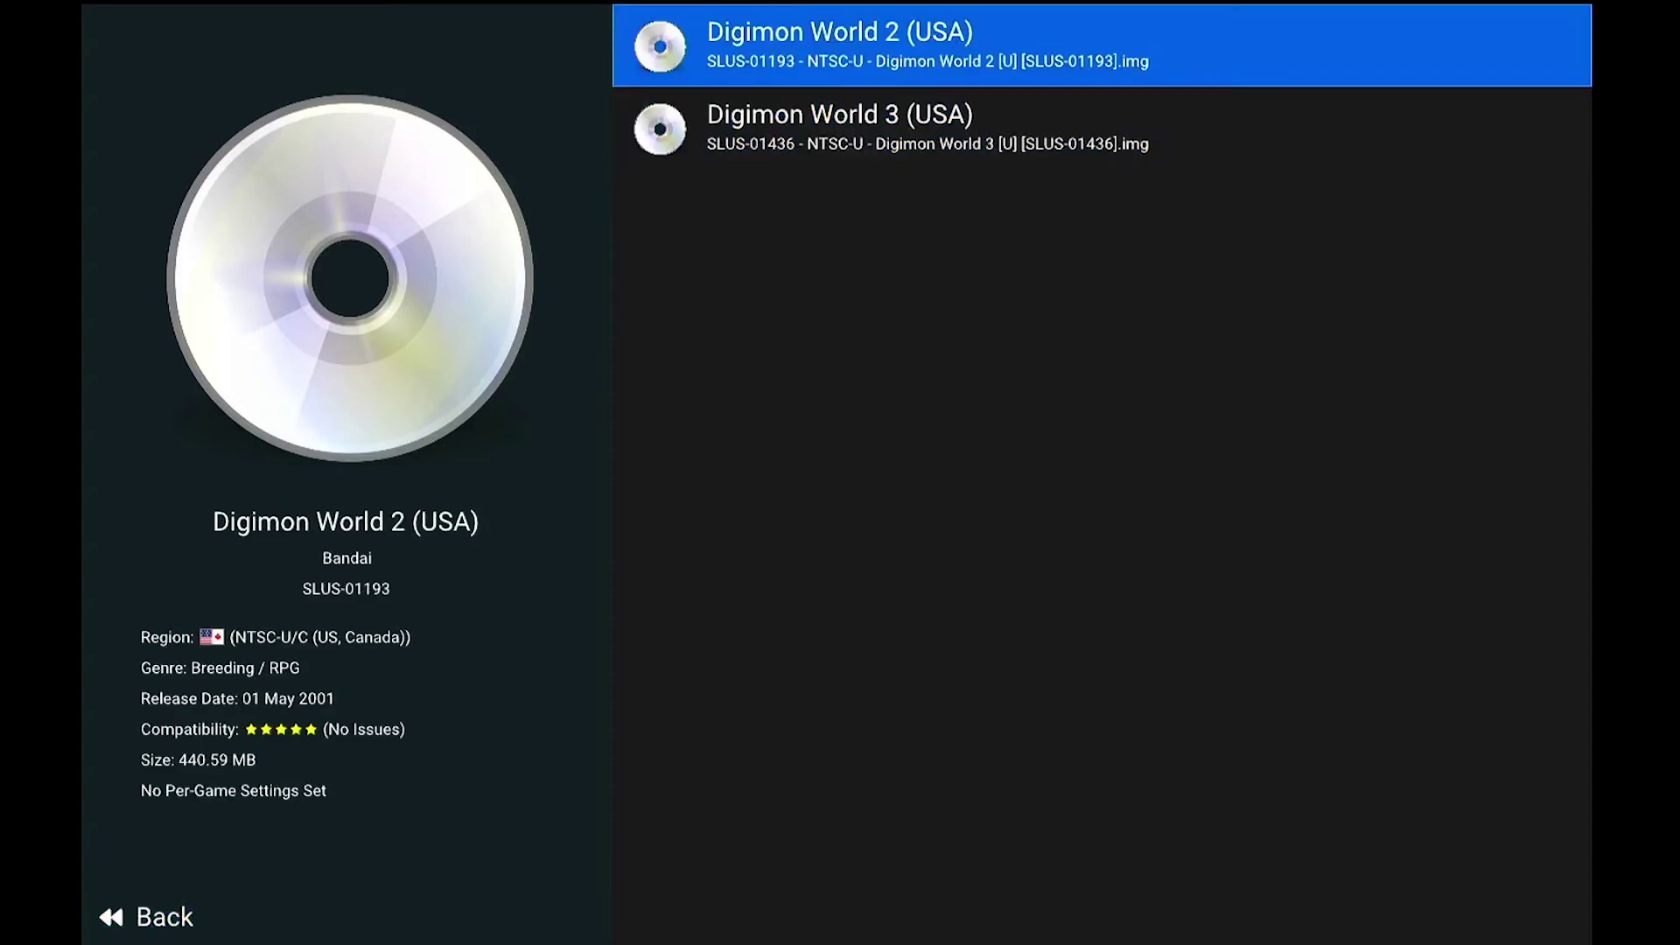
key(Return)
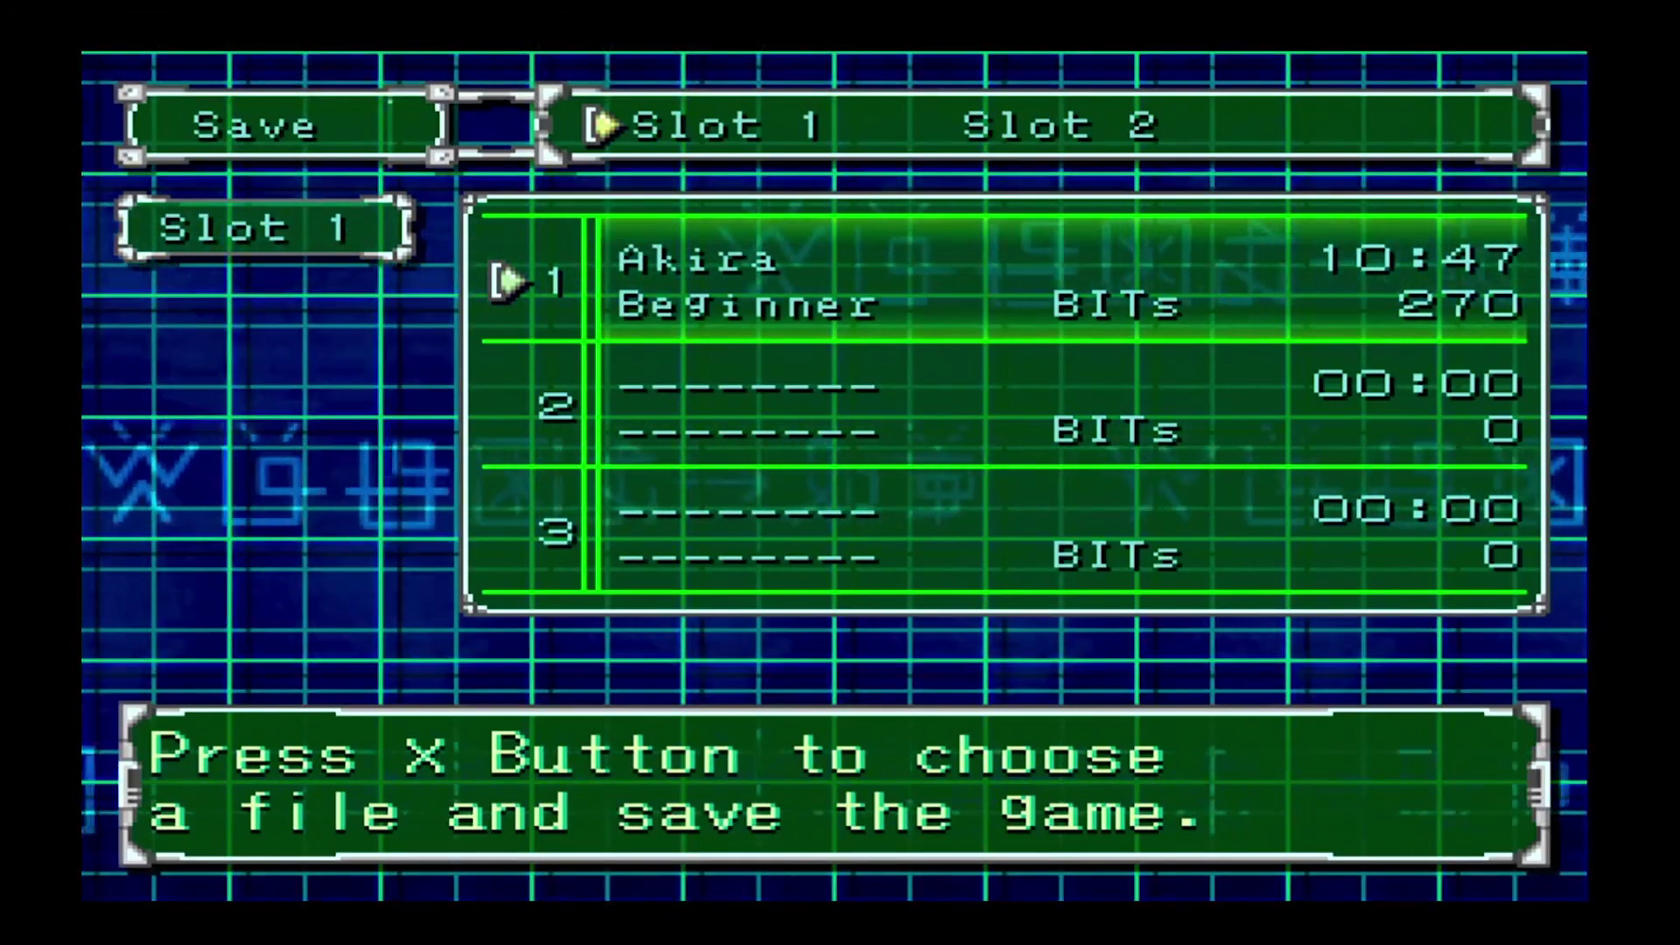
Open the quick menu over Digimon World 2 and exit the game
key(Escape)
key(Down)
key(Down)
key(Down)
key(Down)
key(Down)
key(Down)
key(Down)
key(Down)
key(Down)
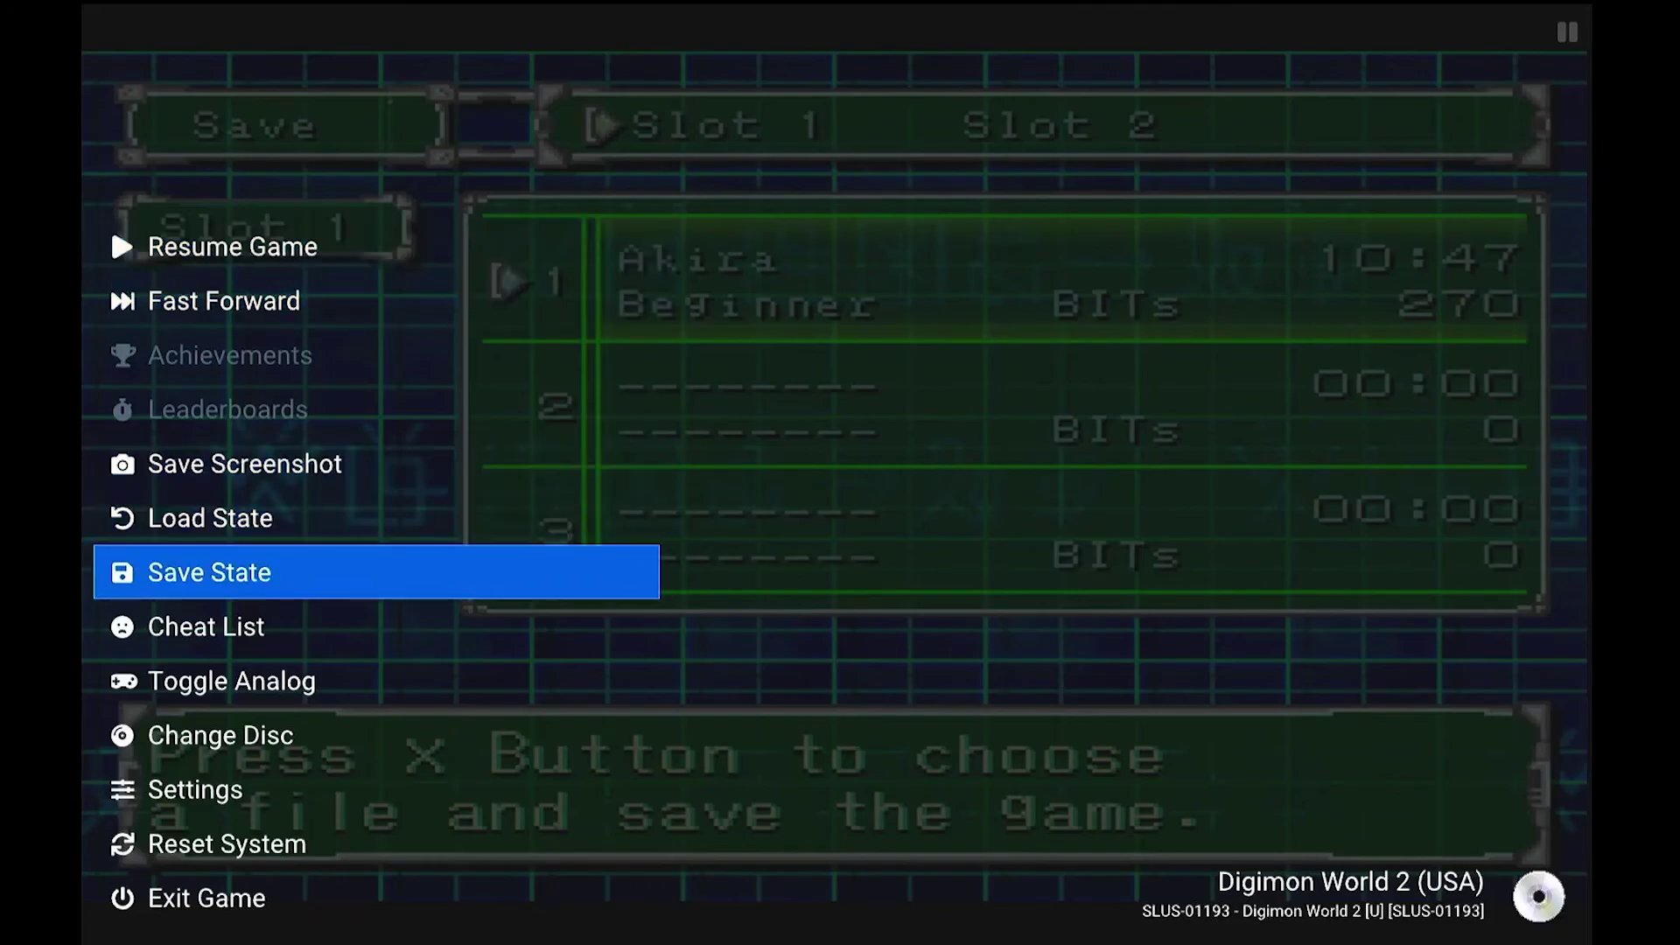
key(Down)
key(Up)
key(Down)
key(Up)
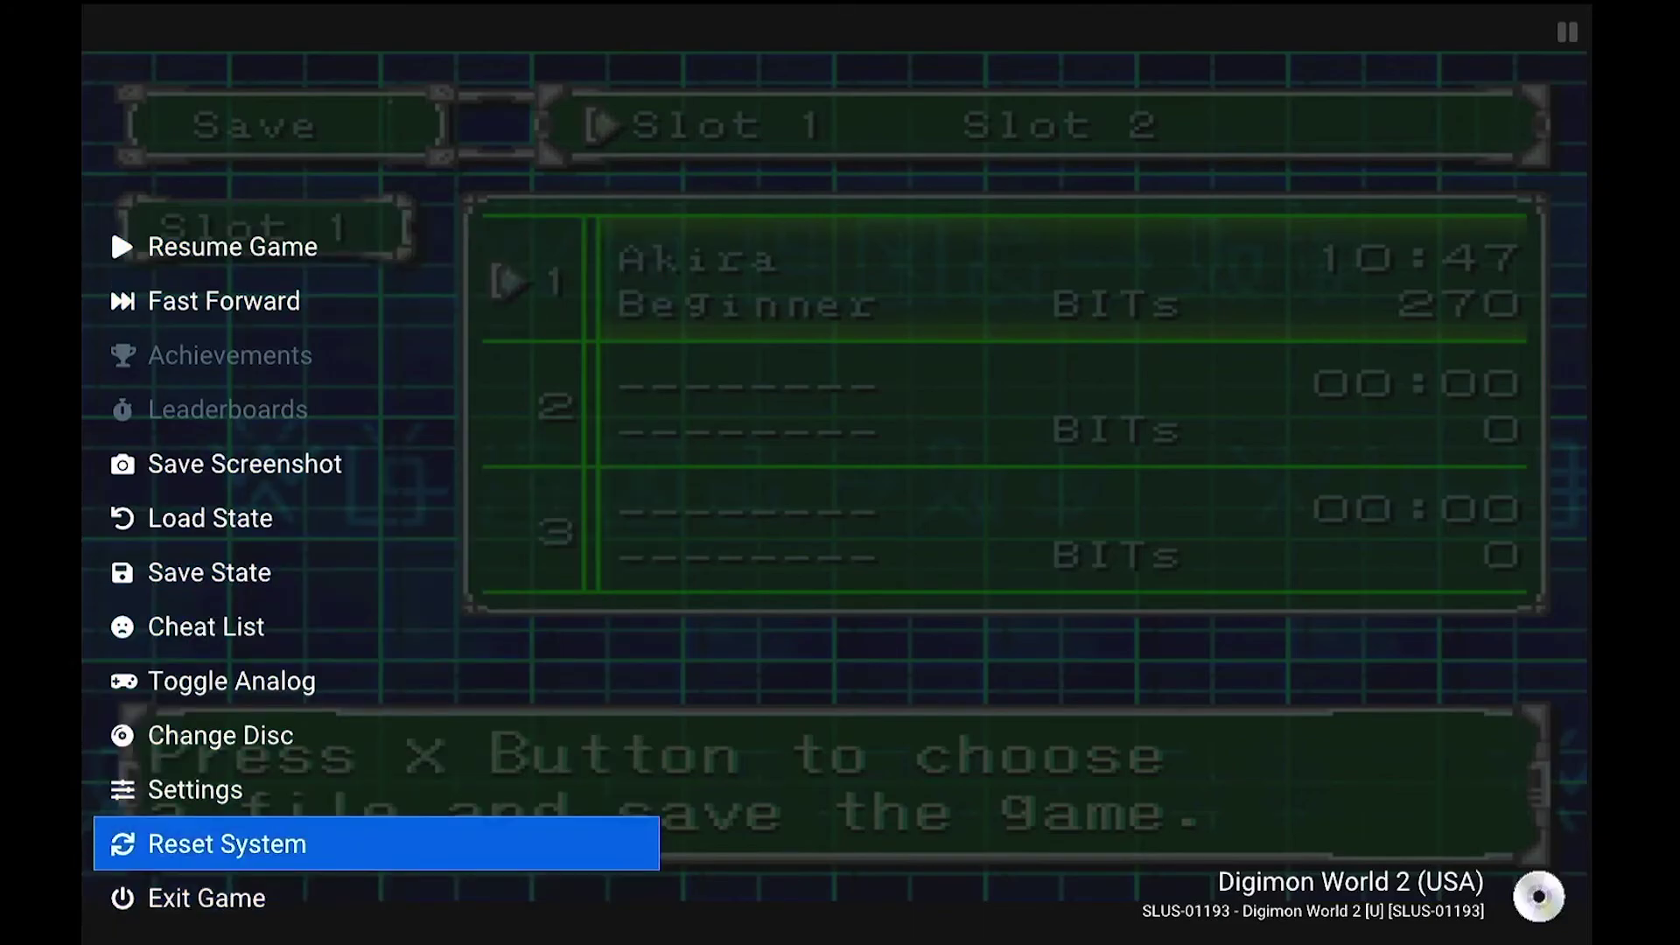
key(Down)
key(Return)
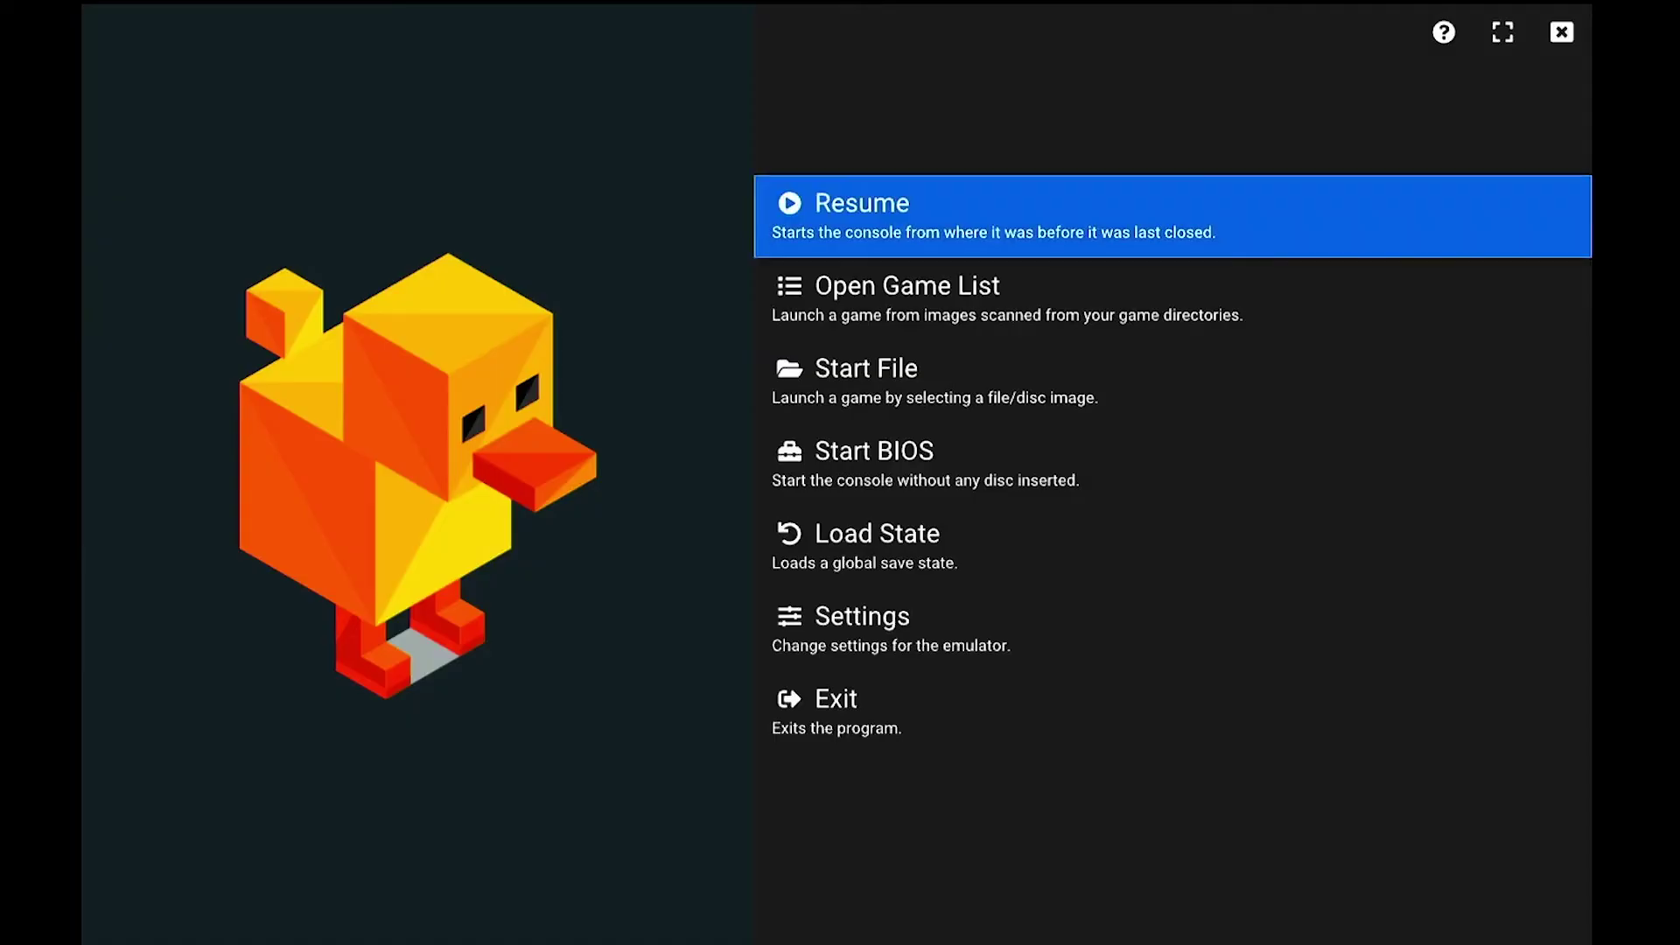
View the emulator's Interface Settings, return to the main menu and highlight the Exit option
key(Down)
key(Down)
key(Down)
key(Down)
key(Down)
key(Return)
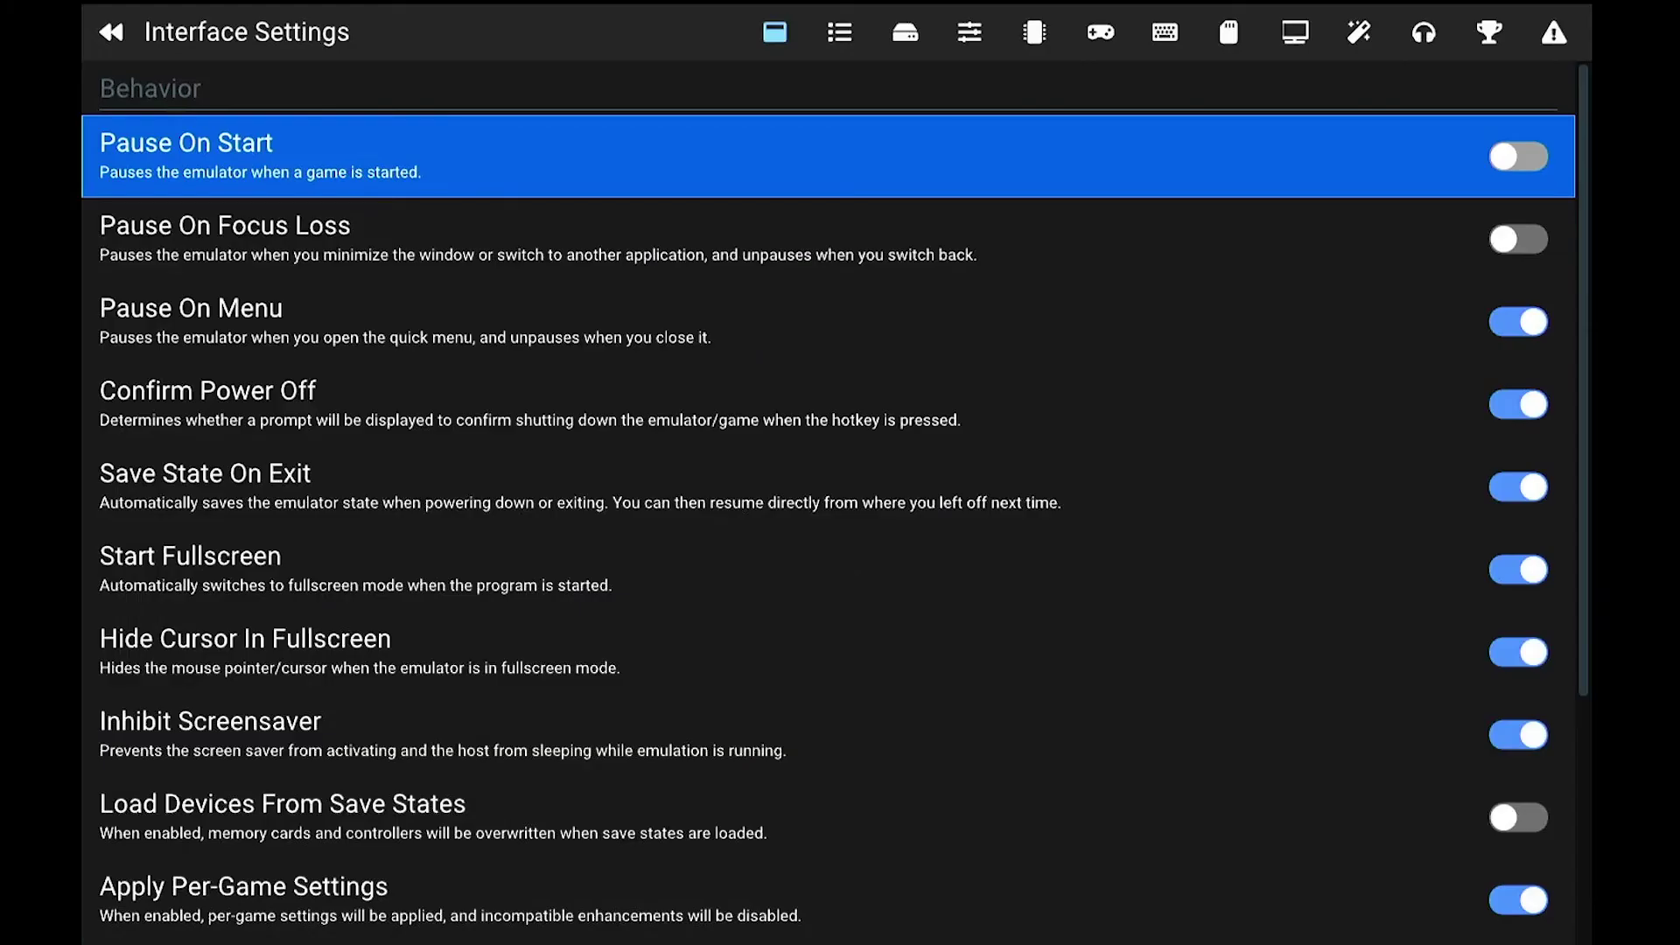
key(Escape)
key(Up)
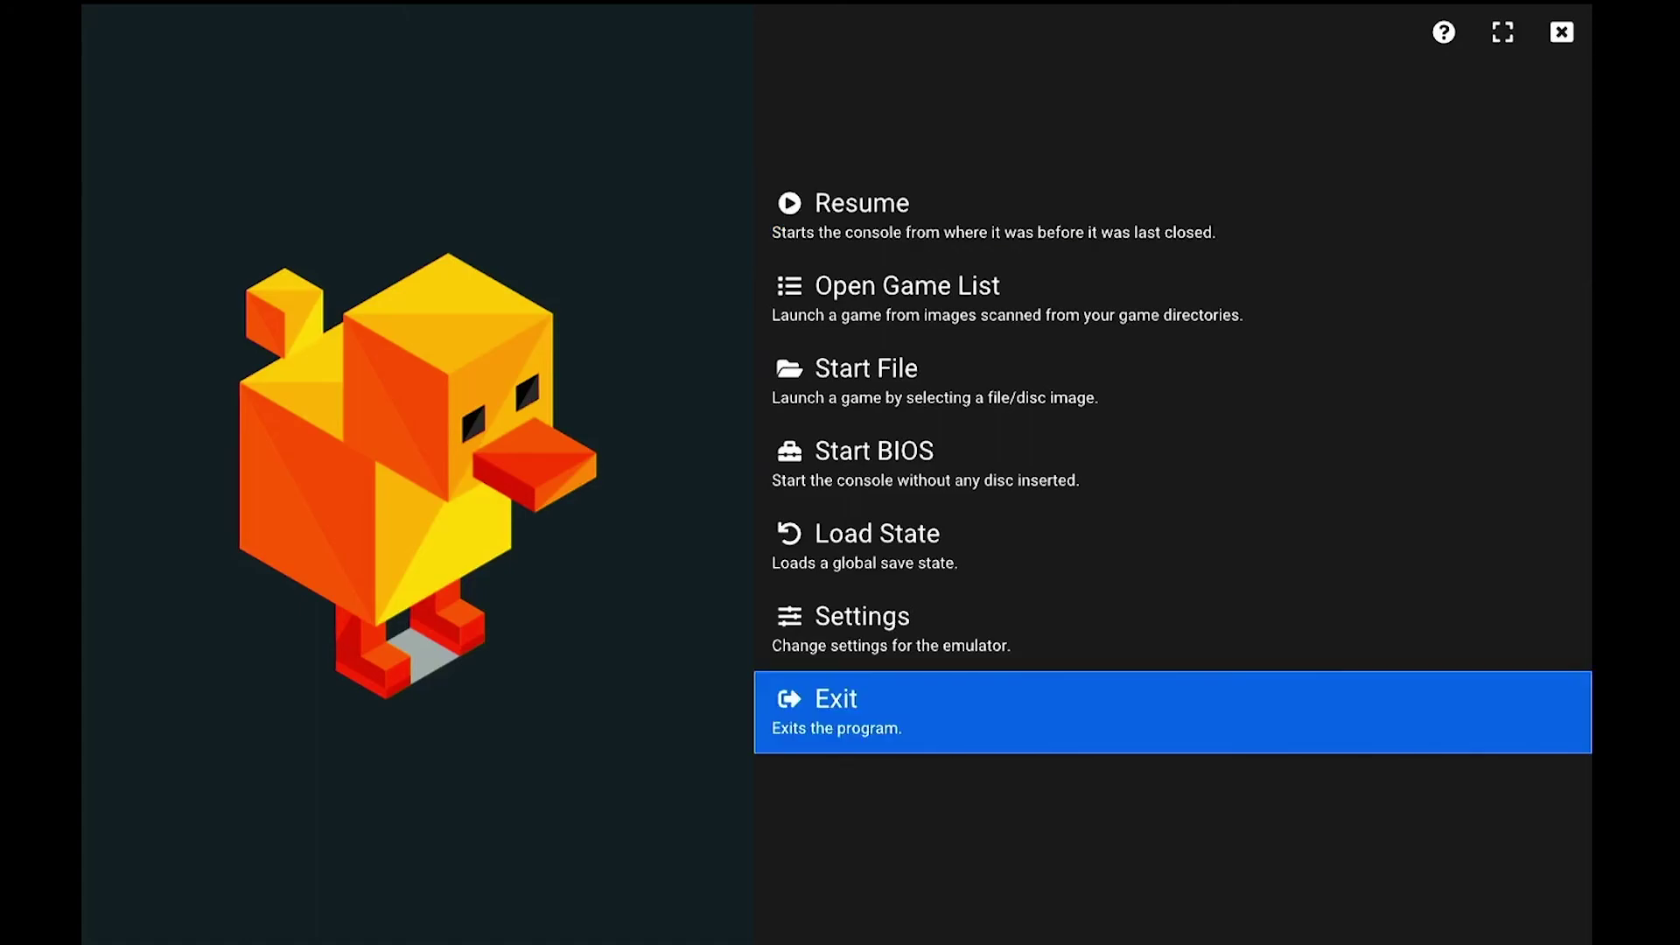